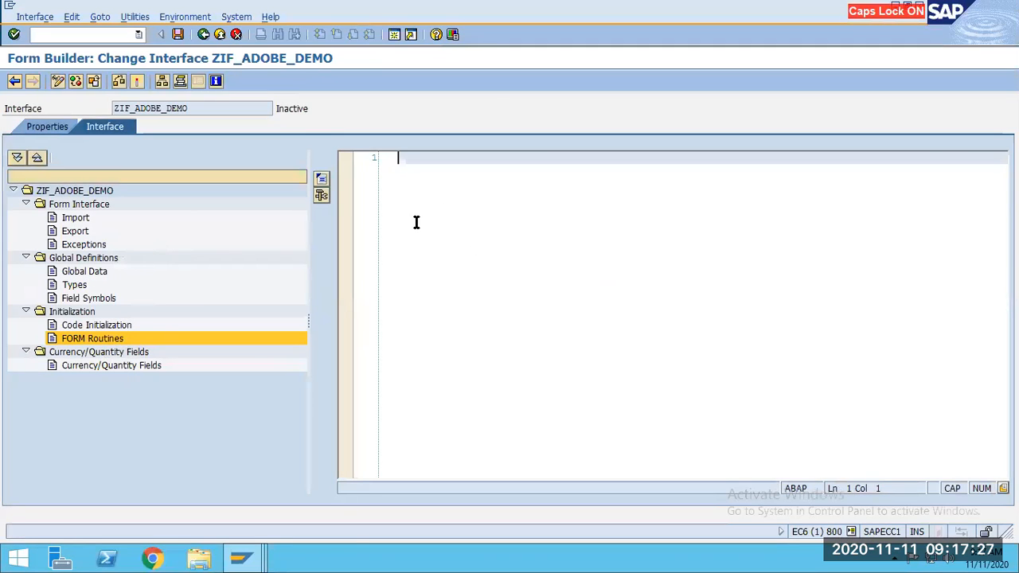
# - Remove the input parameter IM_EBELN from the Code Initialization node and save the interface
pyautogui.hotkey('ctrl', 's')
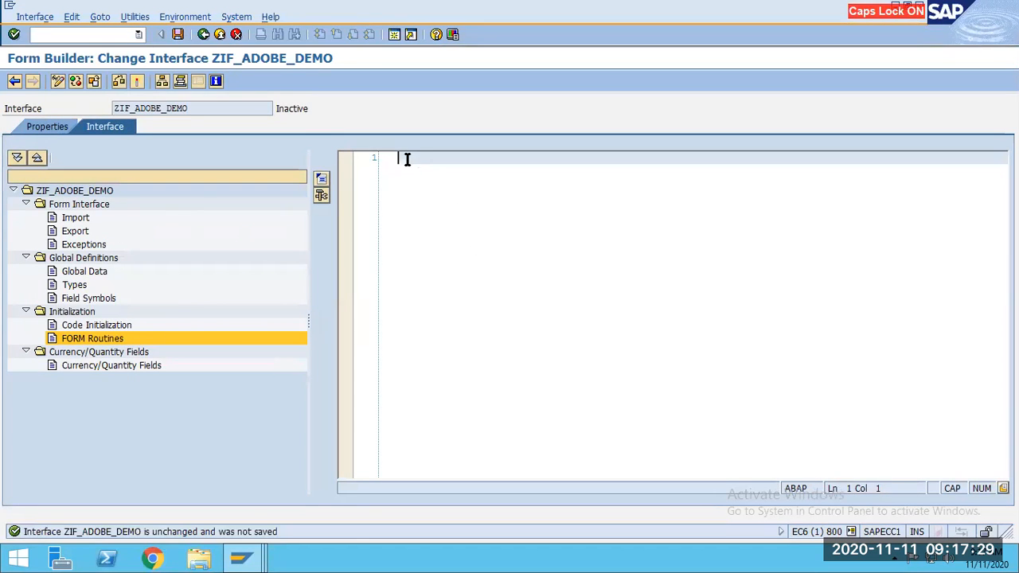
pyautogui.click(101, 326)
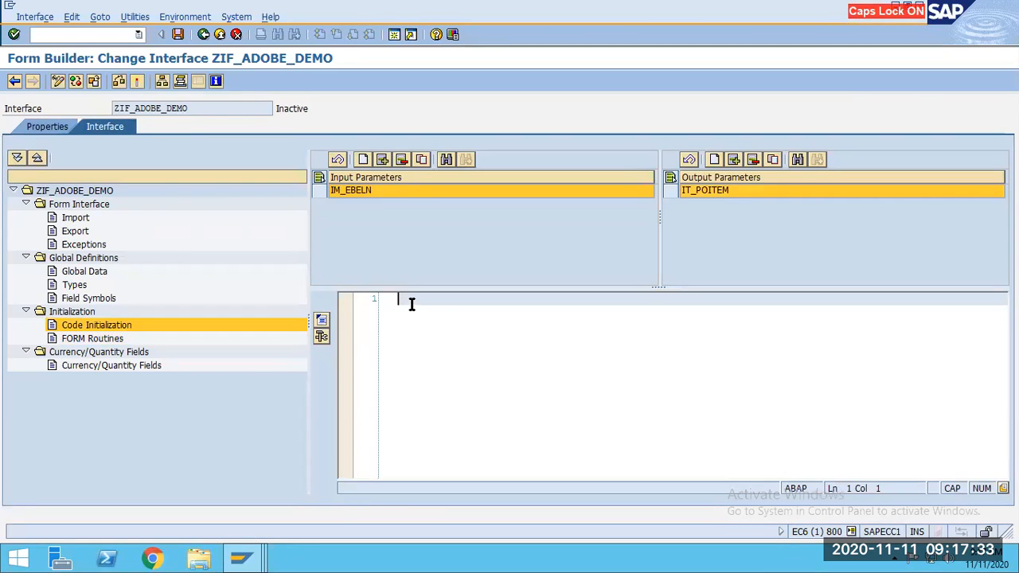
pyautogui.press('Return')
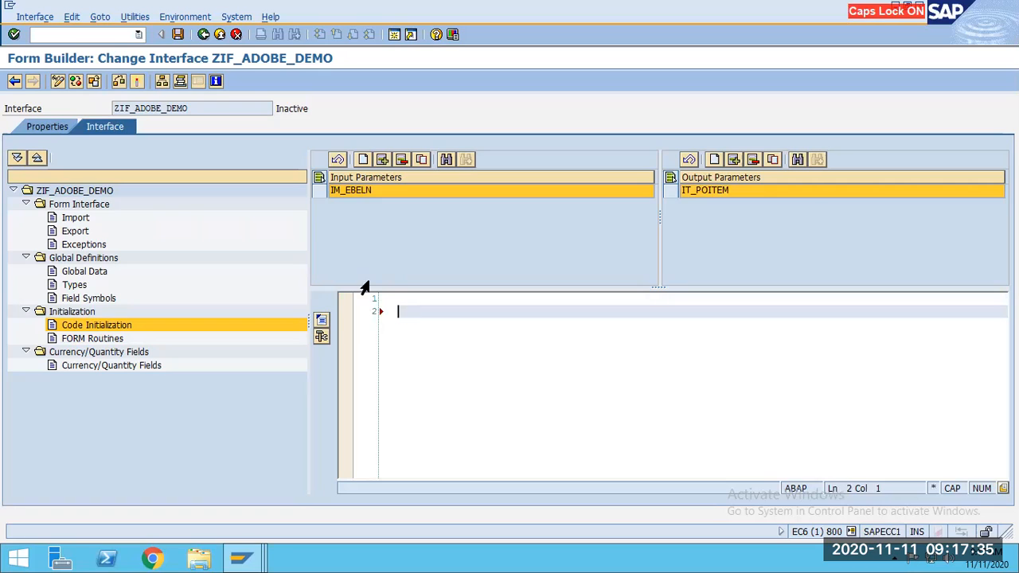
pyautogui.click(358, 192)
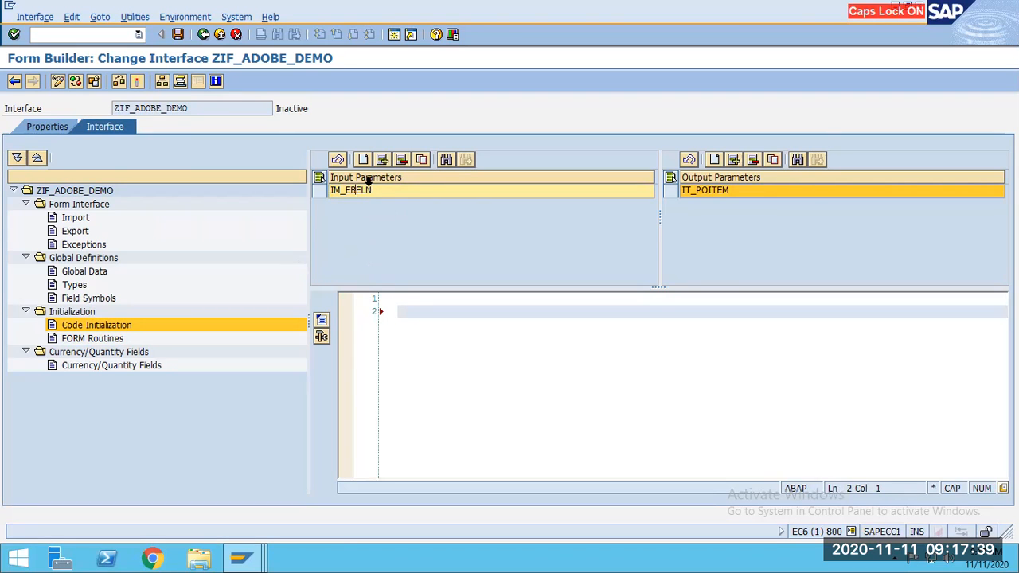
pyautogui.click(318, 190)
pyautogui.click(401, 160)
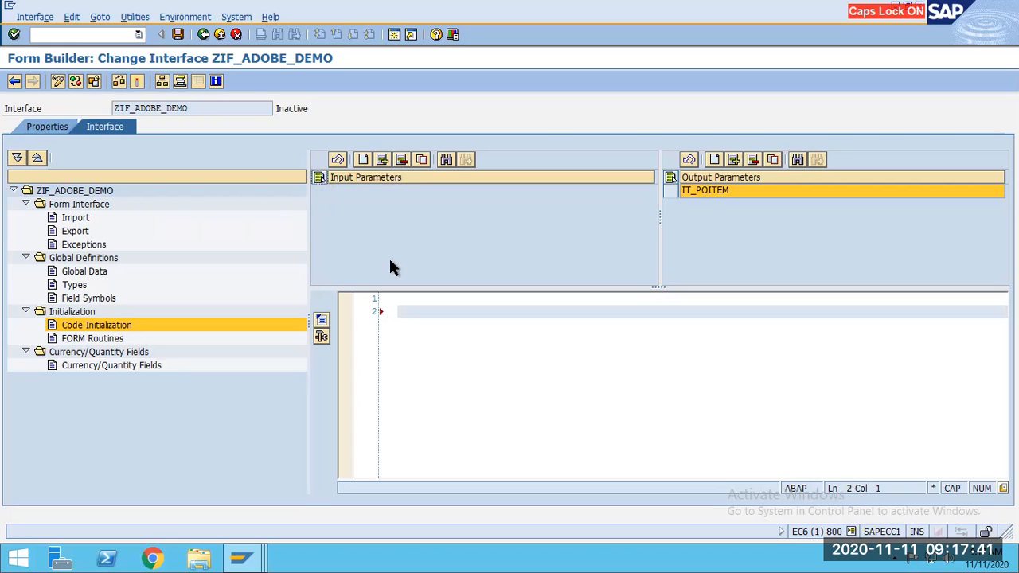
pyautogui.click(177, 35)
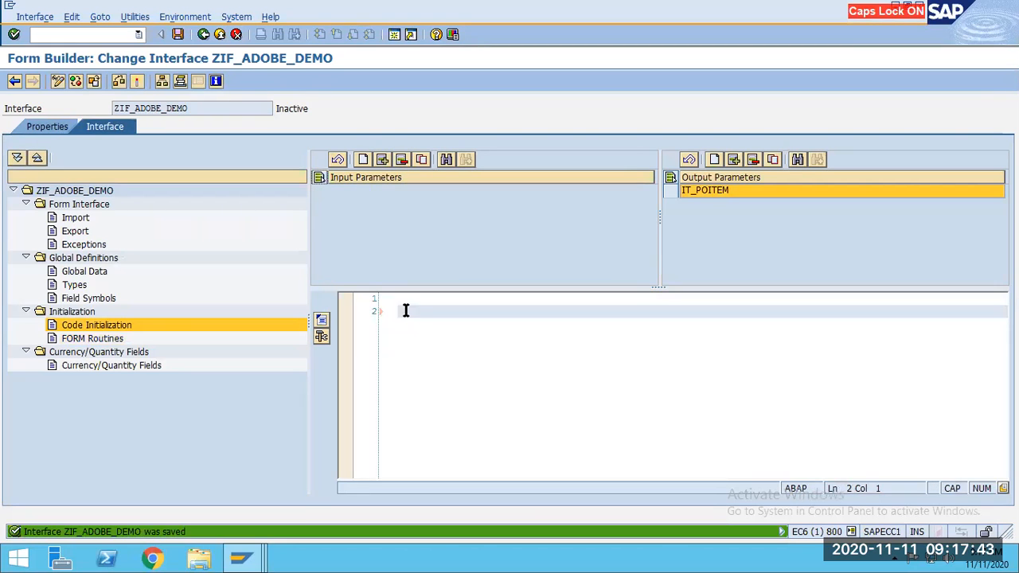
# - Write the initialization query SELECT ADRNR FROM KNA1 INTO GV_ADRNR WHERE KUNNR = on a new code line
pyautogui.press('Return')
pyautogui.write('SELECT')
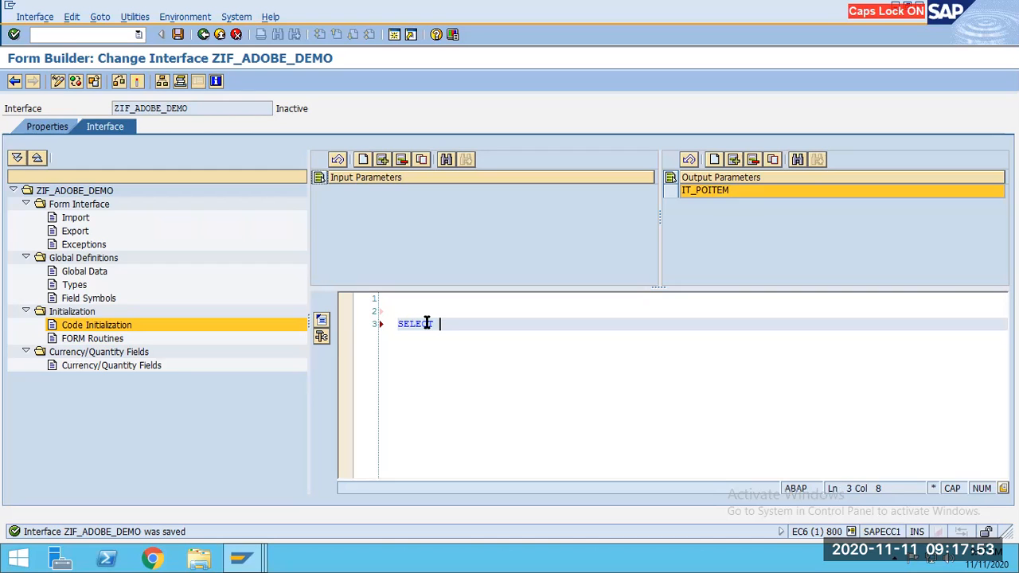
pyautogui.press('BackSpace')
pyautogui.press('BackSpace')
pyautogui.write('T  ASR')
pyautogui.press('BackSpace')
pyautogui.press('BackSpace')
pyautogui.write('DRNR FROM KNA1 INTO GV_ADRNR WHERE KU')
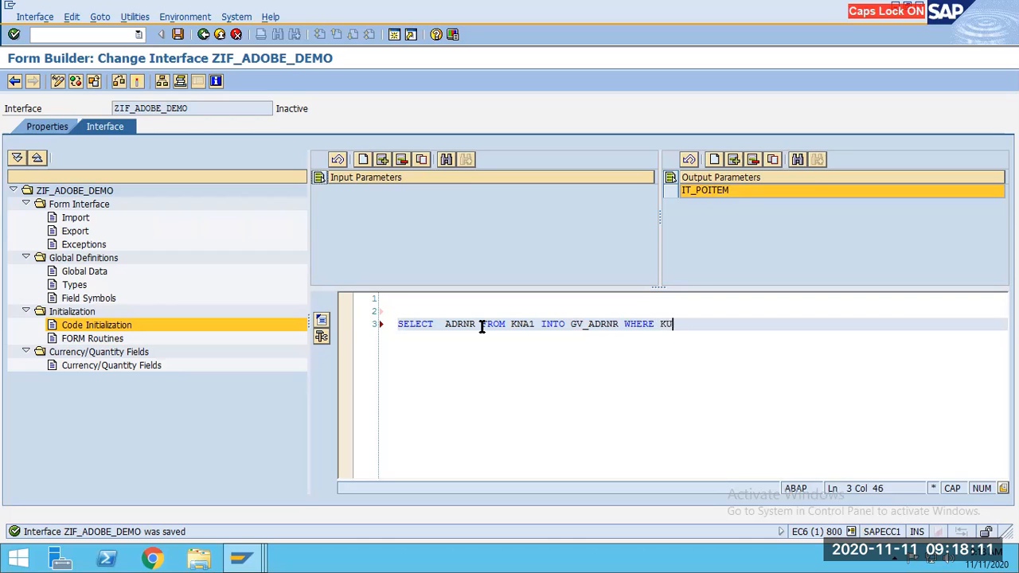
pyautogui.write('NNR =')
# - Add an empty input parameter row to the code initialization and save the interface
pyautogui.click(383, 160)
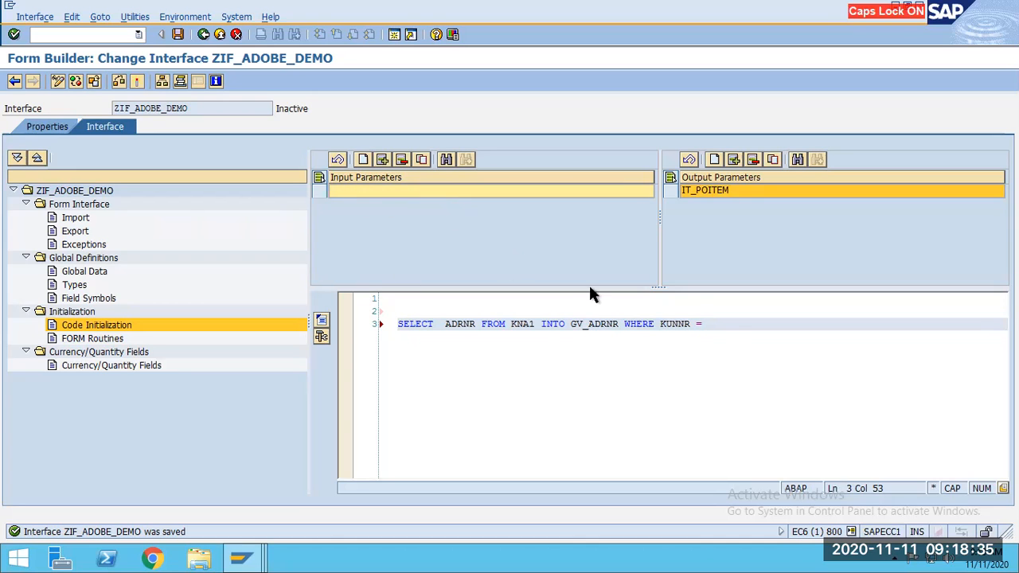
pyautogui.click(723, 322)
pyautogui.click(179, 35)
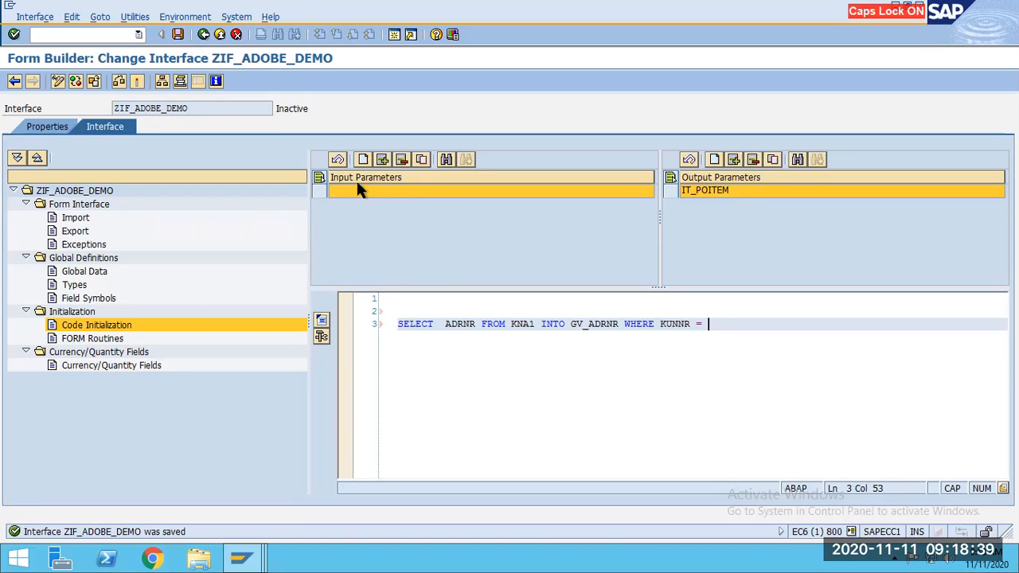
# - Complete the query's WHERE condition with IM_CUSTNO and end the statement with a period
pyautogui.write('IM_KUUN')
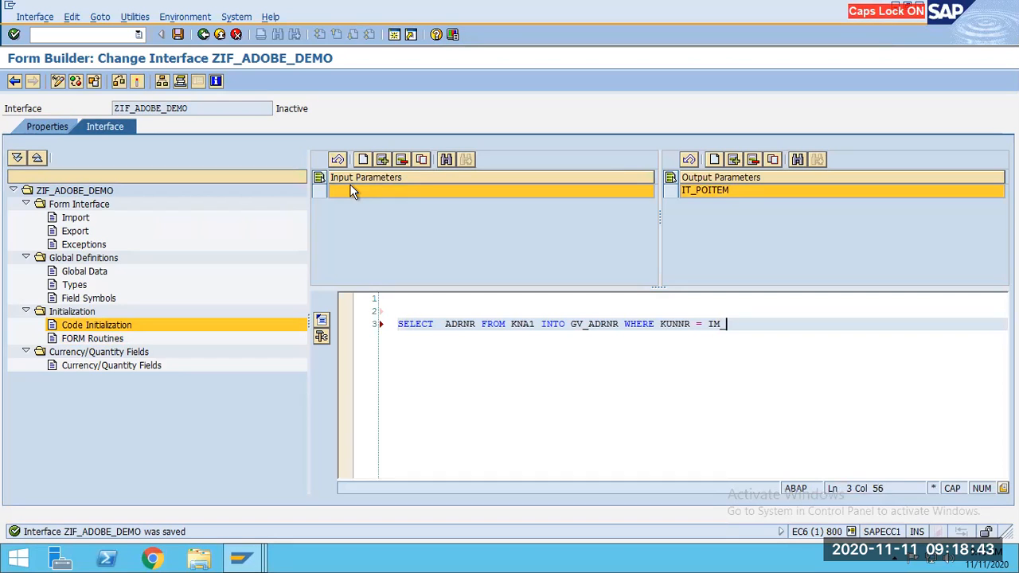
pyautogui.press('BackSpace')
pyautogui.press('BackSpace')
pyautogui.press('BackSpace')
pyautogui.write('NNR')
pyautogui.press('BackSpace')
pyautogui.press('BackSpace')
pyautogui.press('BackSpace')
pyautogui.press('BackSpace')
pyautogui.write('CUS')
pyautogui.press('BackSpace')
pyautogui.write('STNO.')
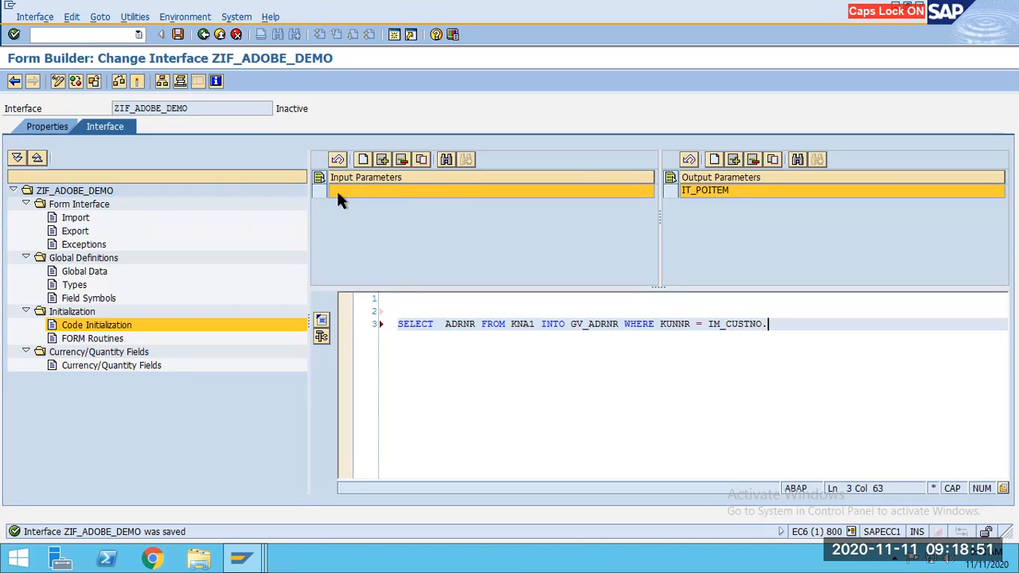
# - Enter IM_CUSTNO as the input parameter of the code initialization
pyautogui.click(336, 189)
pyautogui.write('IM_CUSTNO')
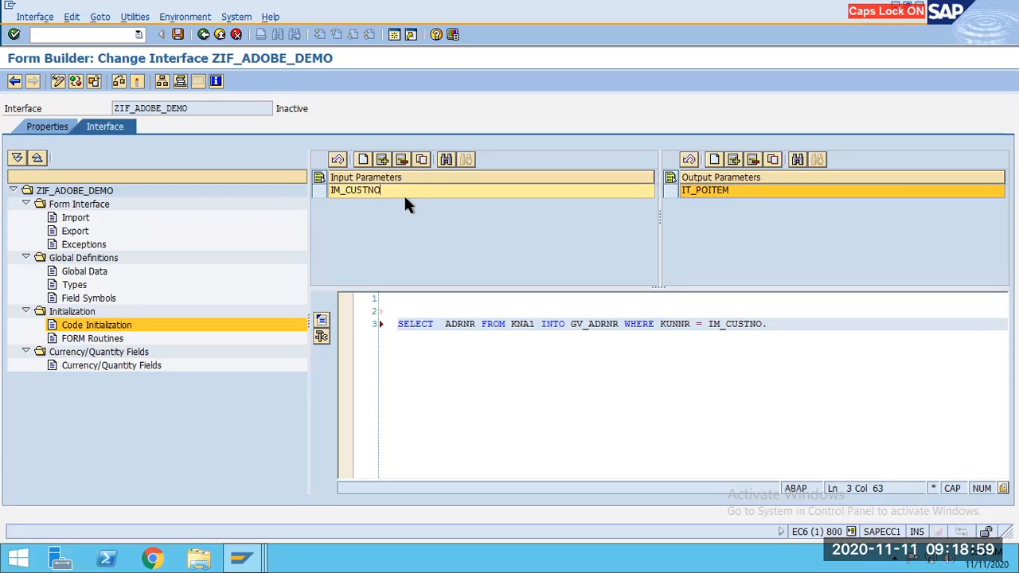
pyautogui.press('Return')
# - Replace the output parameter IT_POITEM with GV_ADRNR and save the interface
pyautogui.click(707, 189)
pyautogui.moveTo(727, 191); pyautogui.dragTo(676, 189)
pyautogui.press('Delete')
pyautogui.write('GV_ADRNR')
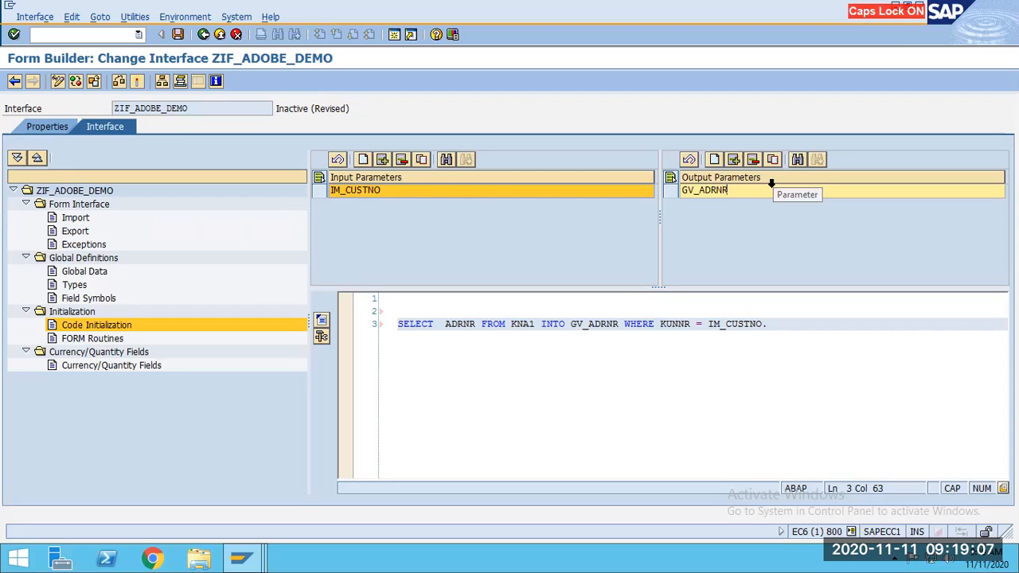
pyautogui.press('Return')
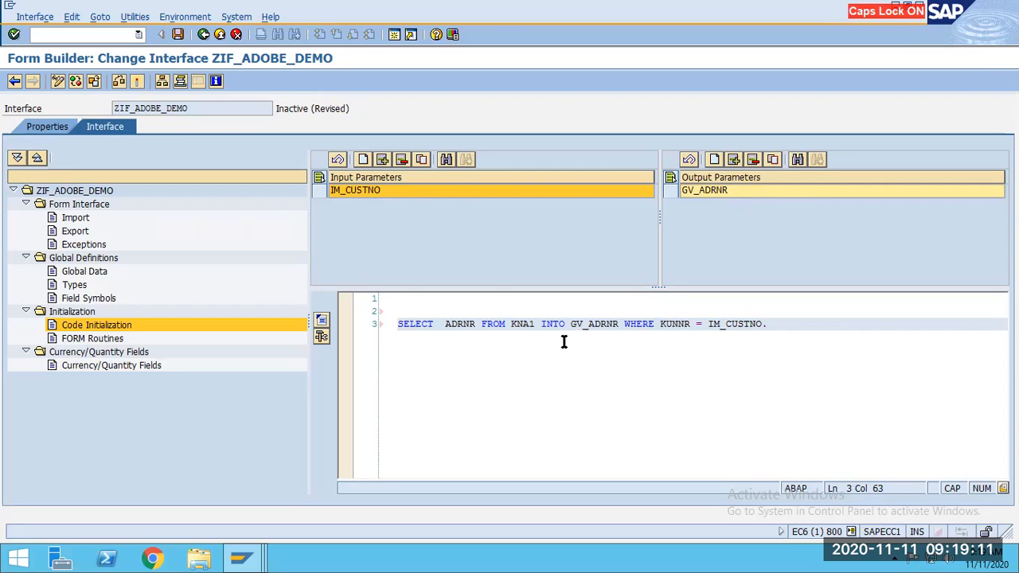
pyautogui.click(93, 326)
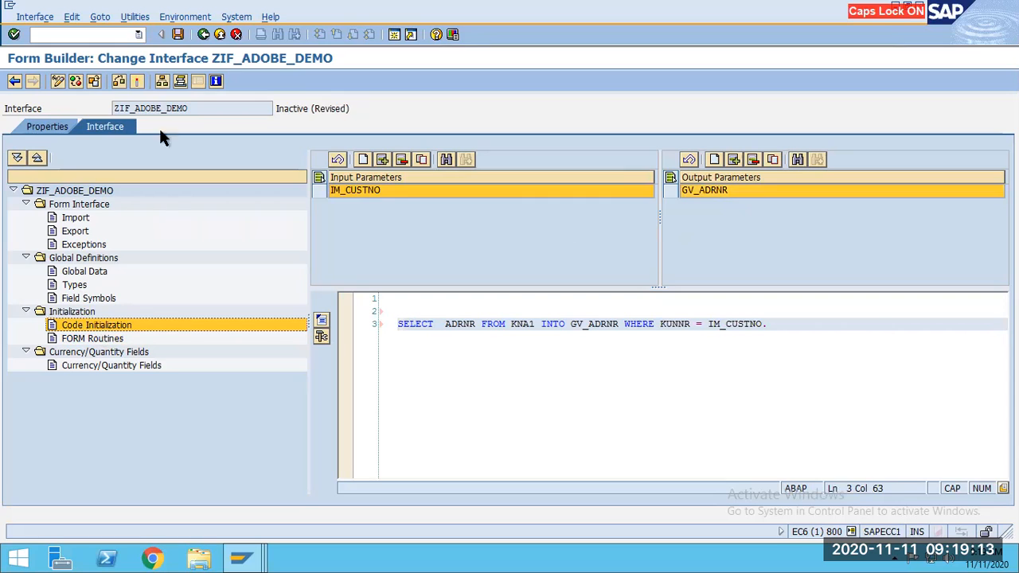
pyautogui.click(177, 35)
# - Add an import parameter IM_CUSTNO to the form interface with type assignment TYPE and type name KUNNR
pyautogui.doubleClick(67, 218)
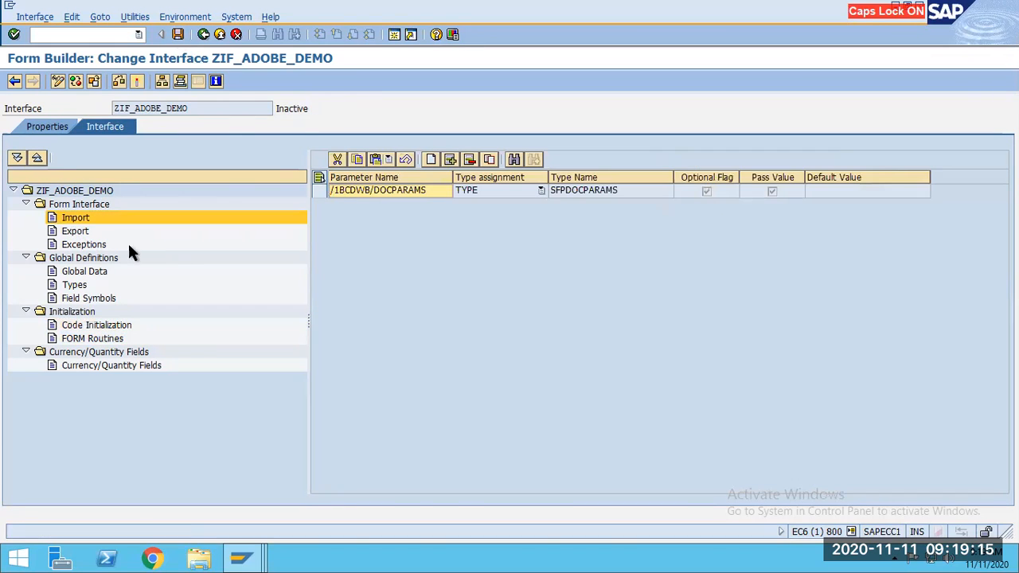
pyautogui.click(460, 160)
pyautogui.write('IM_CUSTNO')
pyautogui.press('Tab')
pyautogui.write('TYPE')
pyautogui.press('Tab')
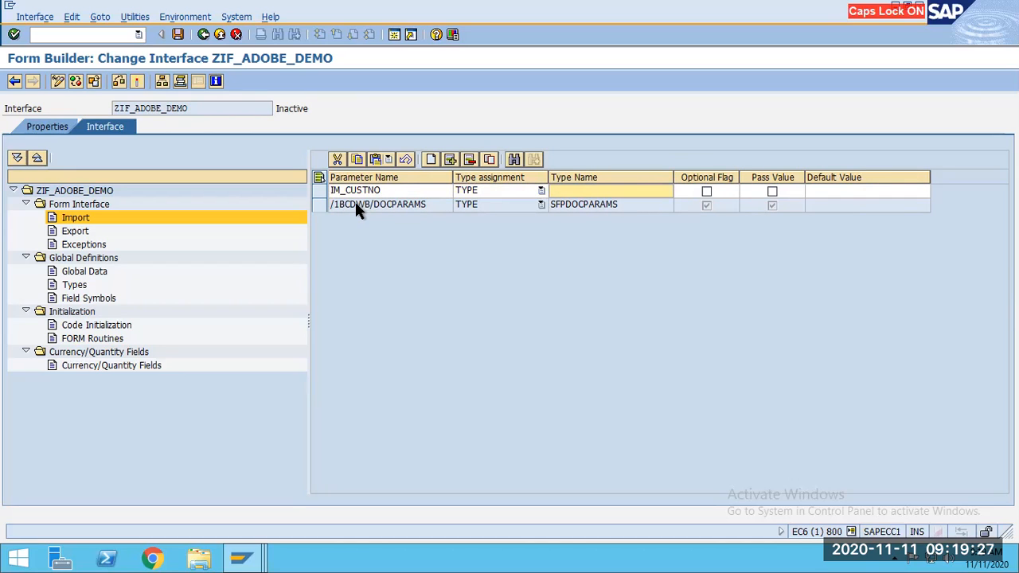
pyautogui.write('KUNNR')
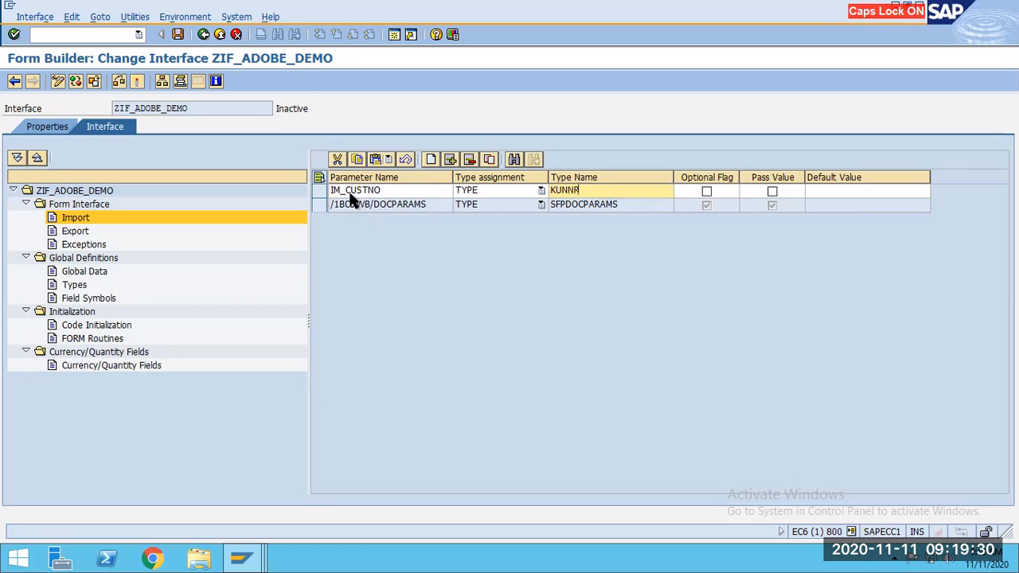
pyautogui.click(89, 32)
pyautogui.write('/')
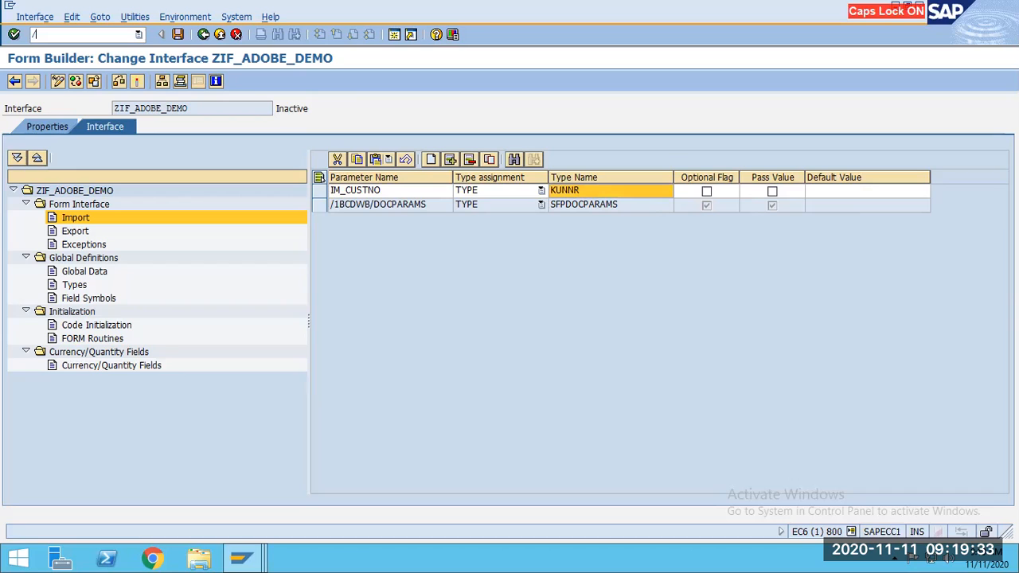
pyautogui.press('BackSpace')
# - Change the type name of import parameter IM_CUSTNO to KNA1-KUNNR and save the interface
pyautogui.click(582, 189)
pyautogui.press('Home')
pyautogui.write('KAN')
pyautogui.press('BackSpace')
pyautogui.press('BackSpace')
pyautogui.write('NA1-')
pyautogui.press('Return')
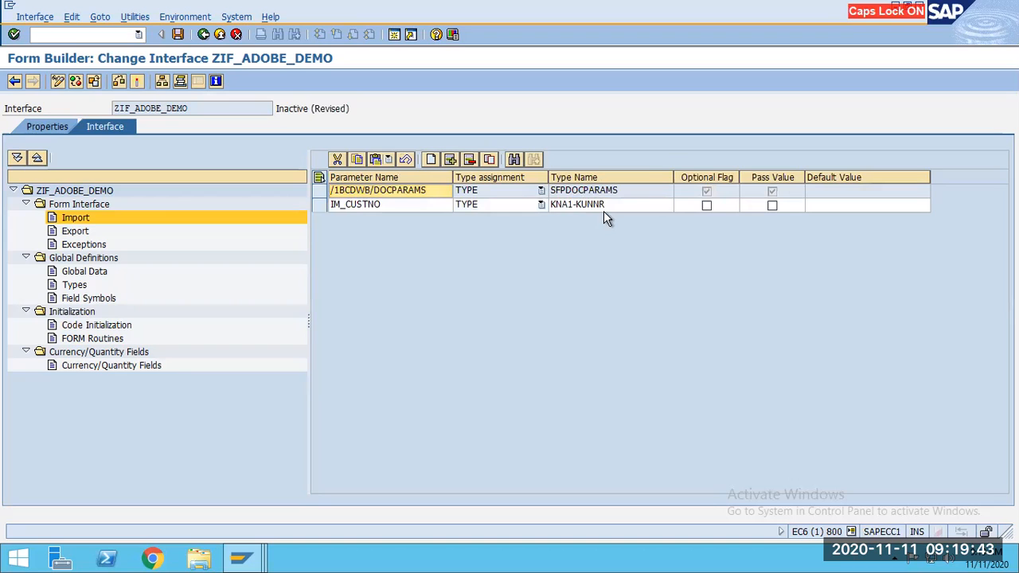
pyautogui.click(603, 210)
pyautogui.click(178, 35)
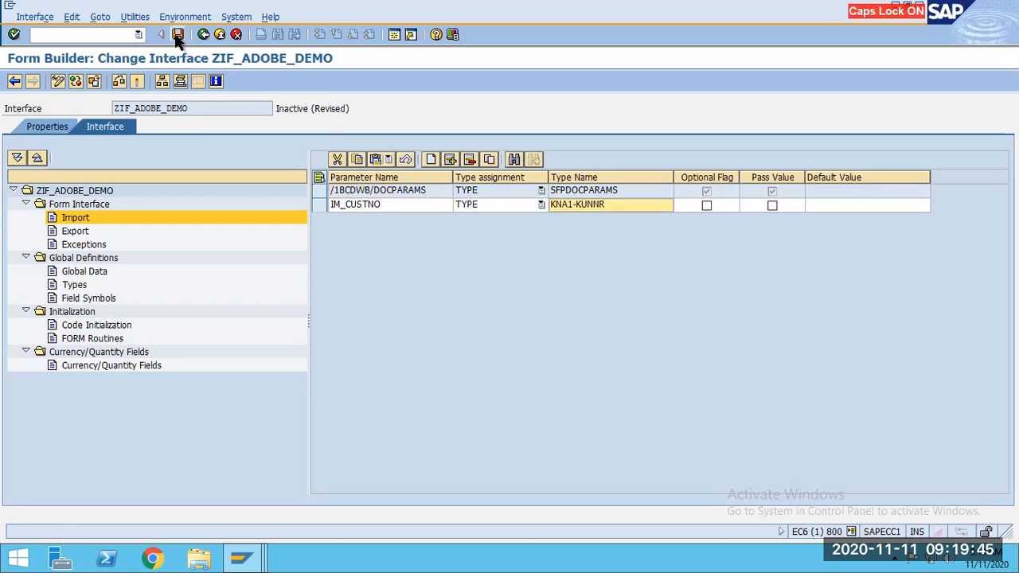
# - Try to activate the interface, choosing to return to editing instead of activating despite errors
pyautogui.click(136, 86)
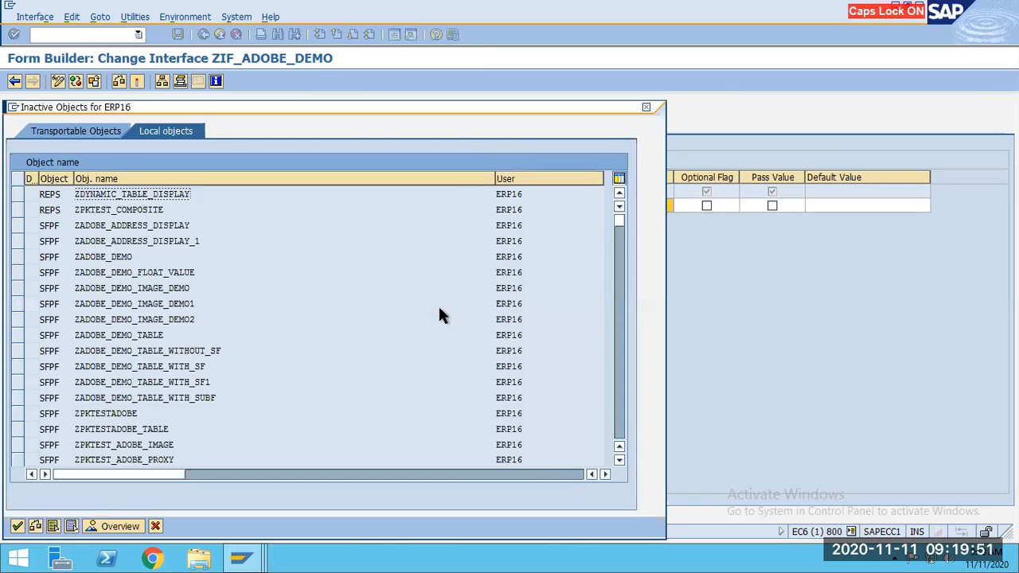
pyautogui.press('Return')
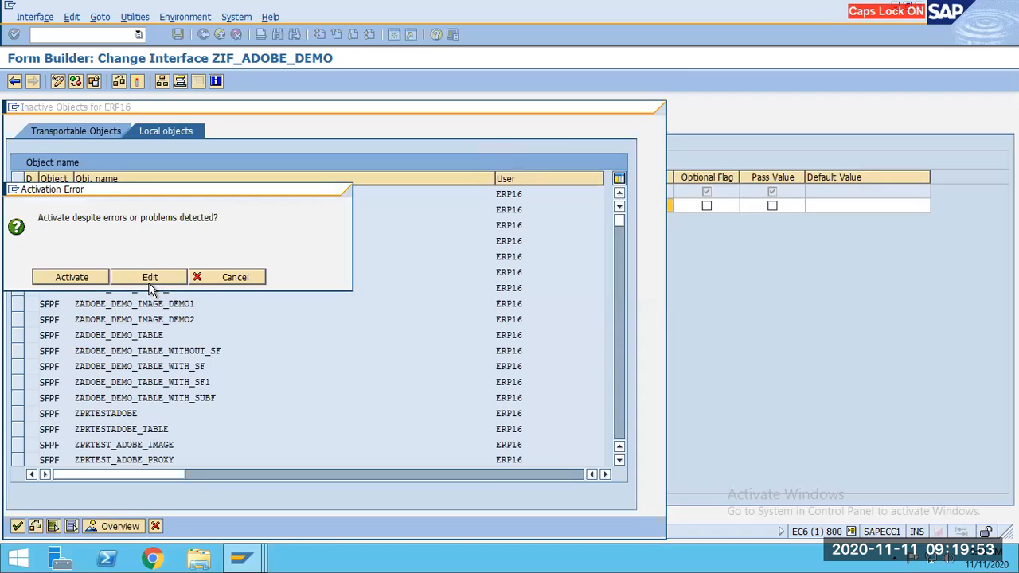
pyautogui.click(150, 280)
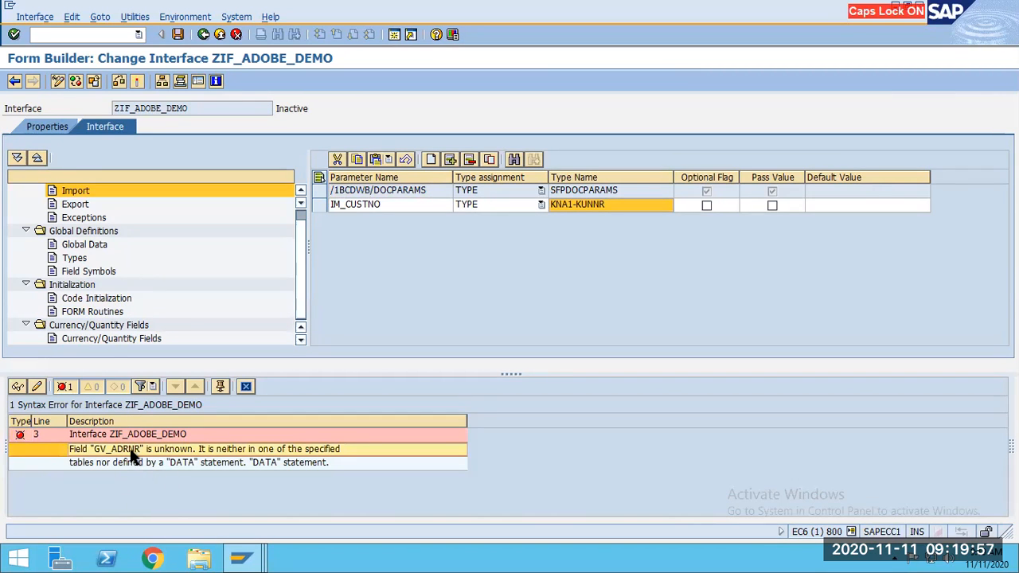
# - Define a global data variable GV_ADRNR with type assignment TYPE and type name KNA1-ADRNR, and save the interface
pyautogui.click(76, 245)
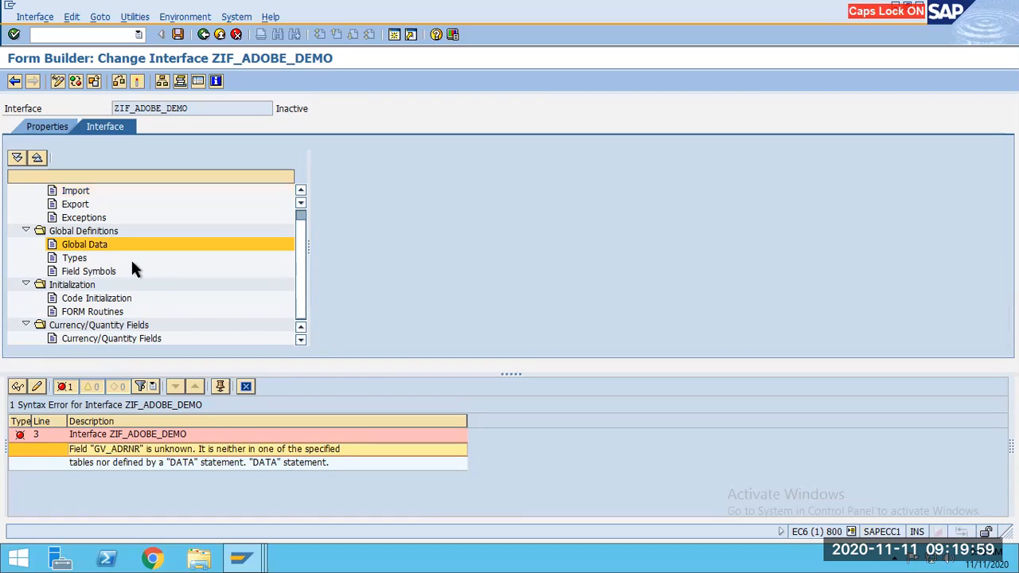
pyautogui.click(450, 159)
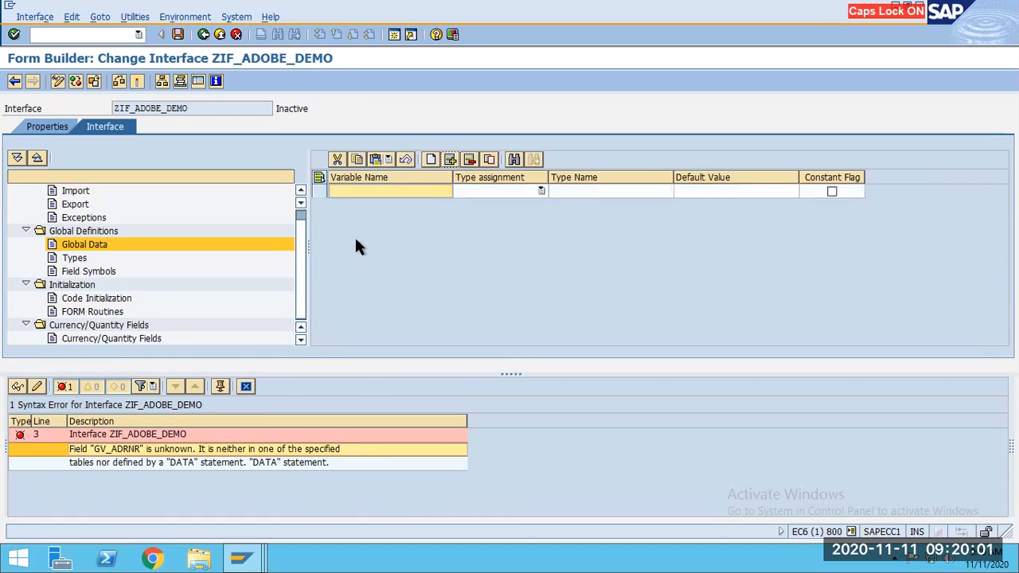
pyautogui.click(374, 191)
pyautogui.write('GV_')
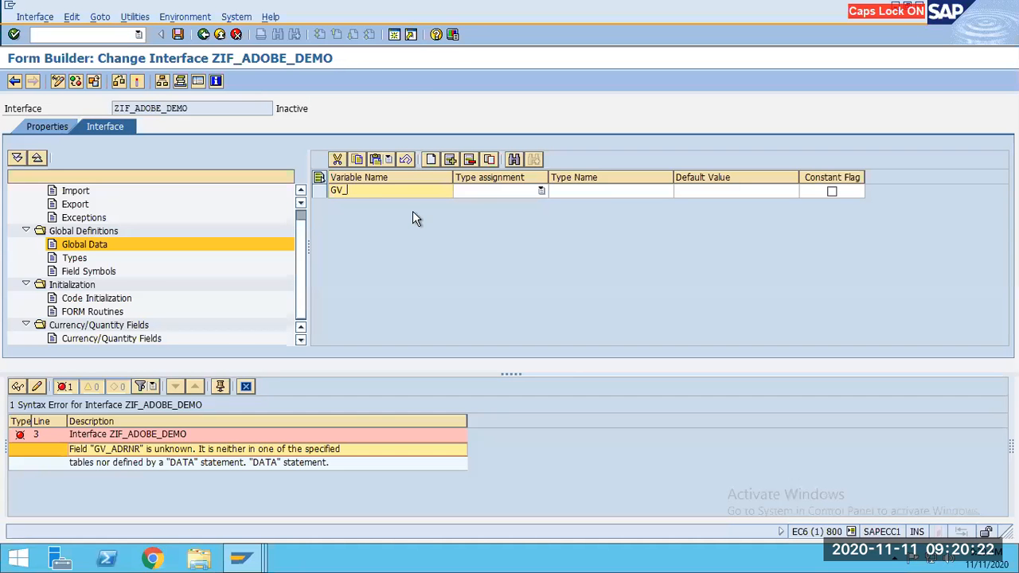
pyautogui.write('ADRNR')
pyautogui.press('Tab')
pyautogui.write('TYPE')
pyautogui.press('Tab')
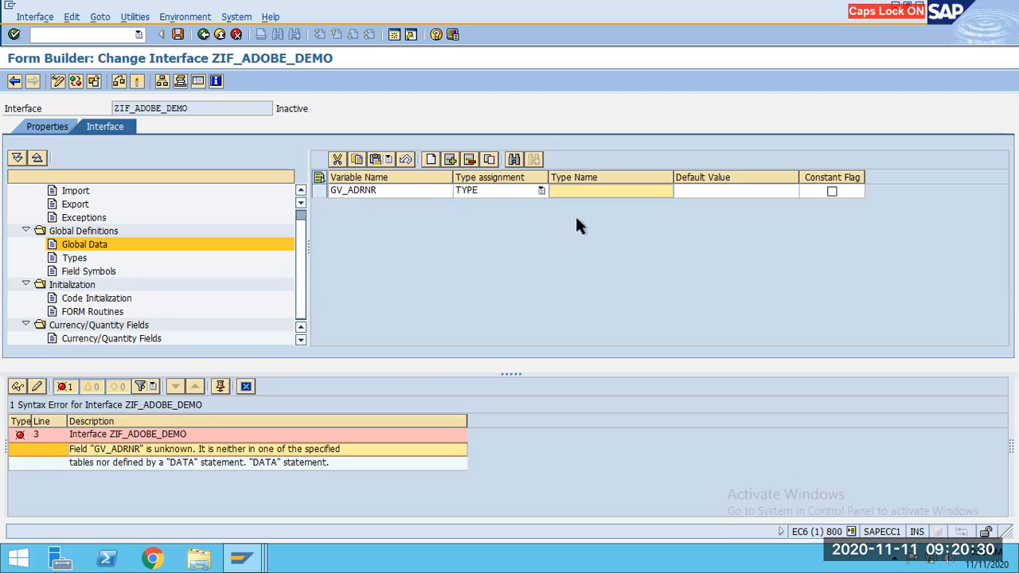
pyautogui.write('KNA')
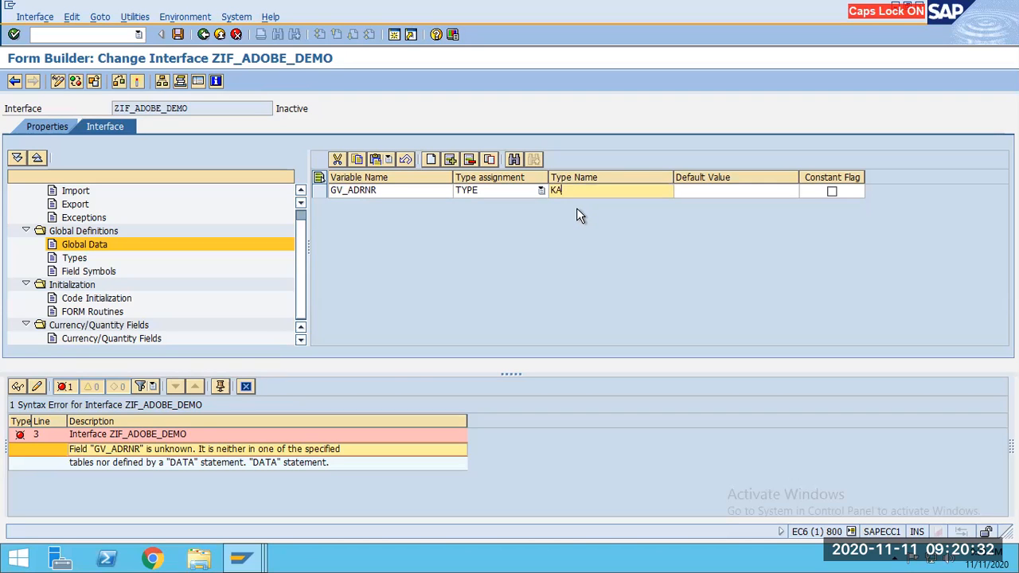
pyautogui.write('1-ADRNR')
pyautogui.press('Return')
pyautogui.click(178, 35)
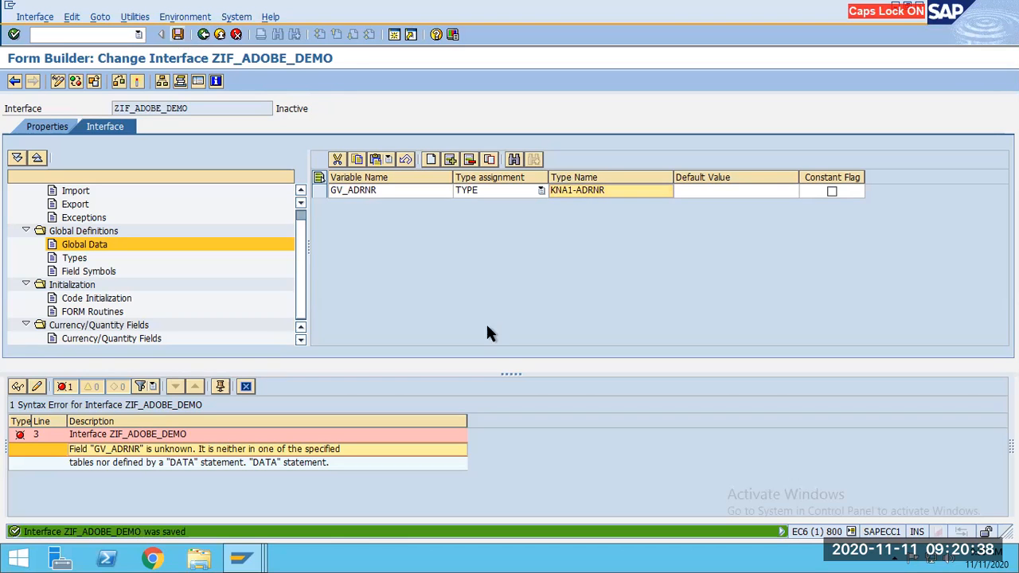
# - Check the interface's syntax and insert SINGLE after SELECT in the initialization query
pyautogui.click(118, 83)
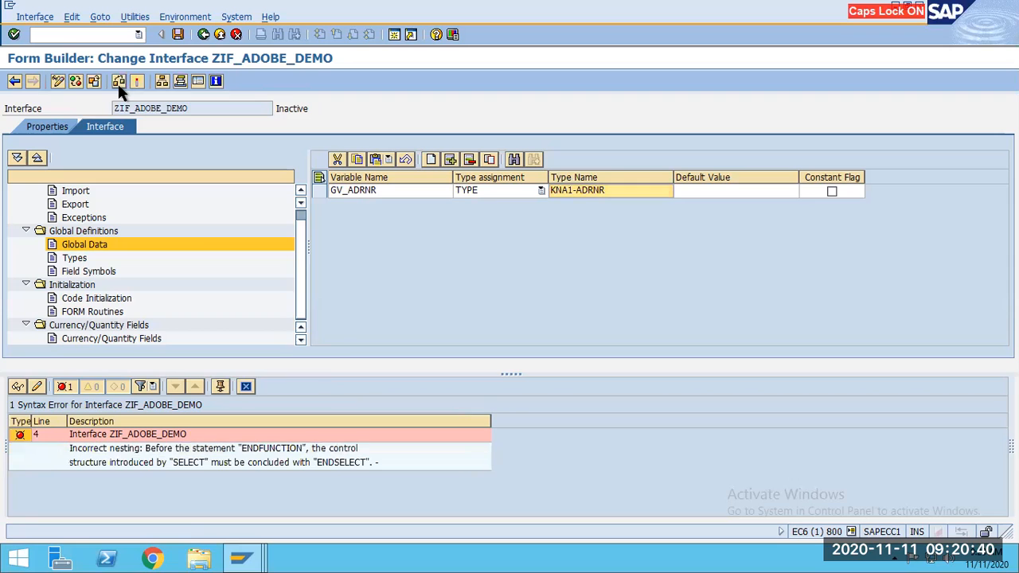
pyautogui.doubleClick(186, 464)
pyautogui.click(437, 272)
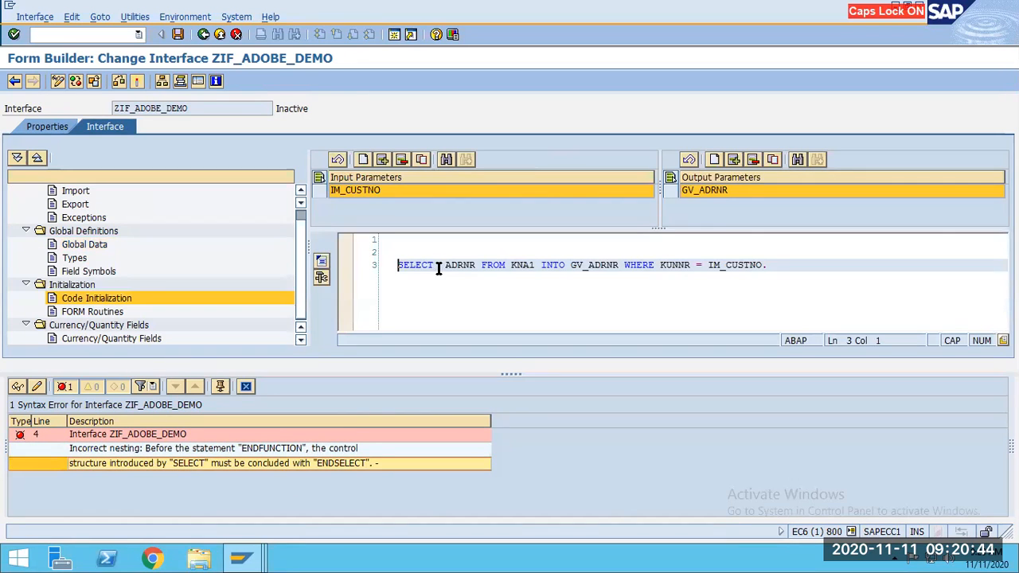
pyautogui.write('SINGLE')
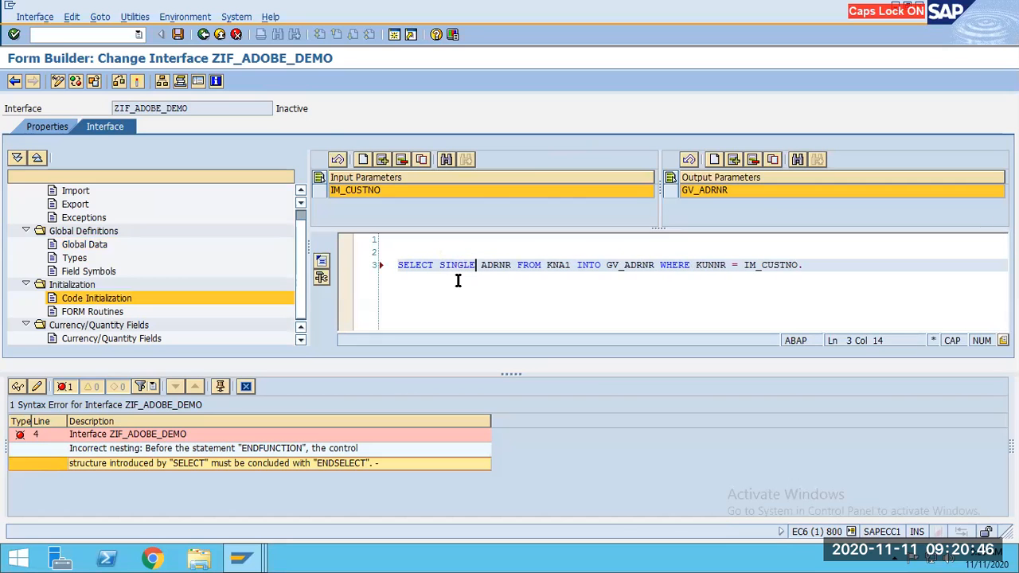
# - Check the syntax of interface ZIF_ADOBE_DEMO, save it and activate it
pyautogui.hotkey('ctrl', 'F2')
pyautogui.click(177, 34)
pyautogui.click(136, 81)
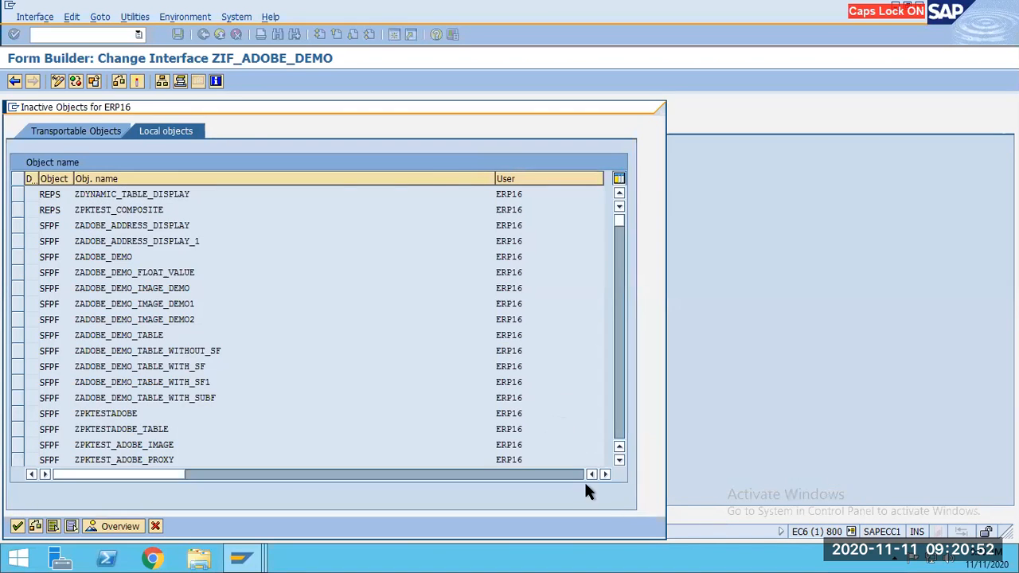
pyautogui.press('Return')
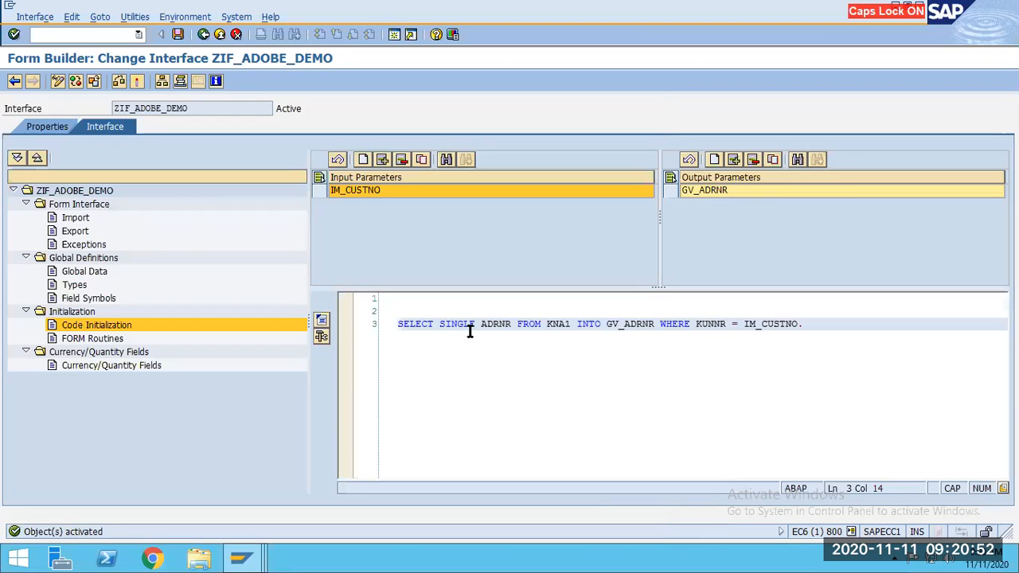
# - Return to form ZADOBE_ADDRESS_DISPLAY, add global data field GV_ADRNR to its context and enlarge the properties area
pyautogui.click(14, 84)
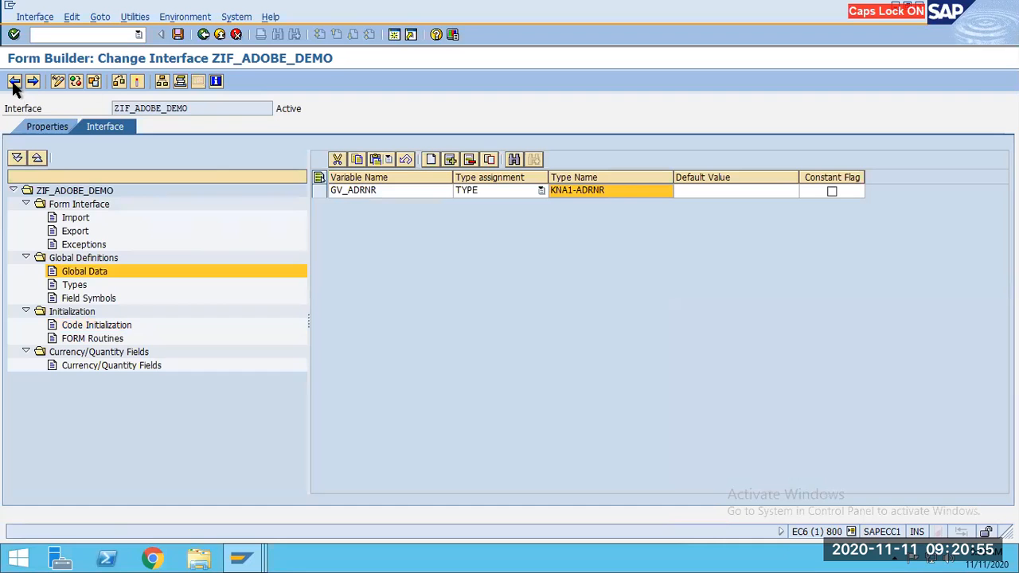
pyautogui.click(202, 34)
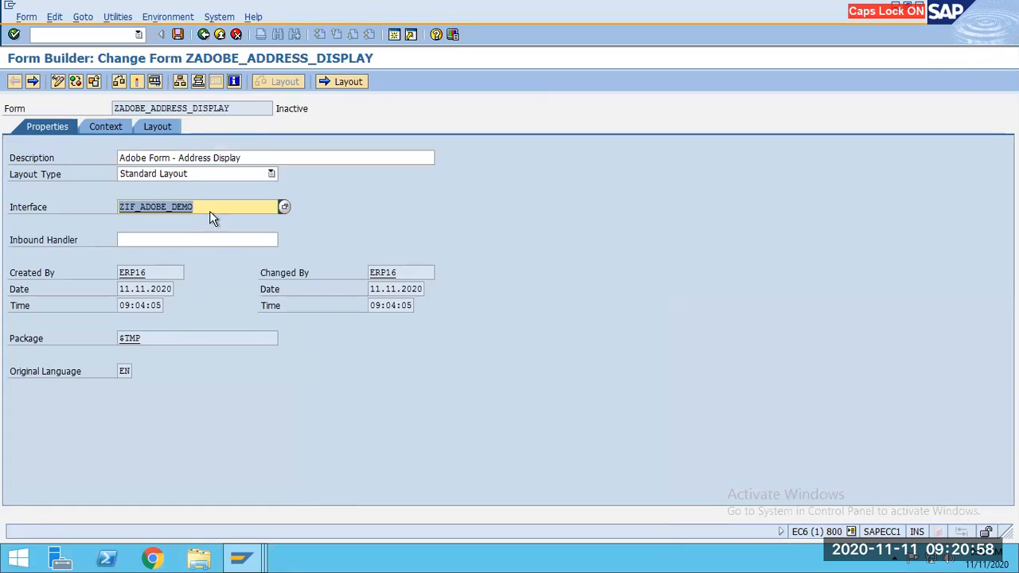
pyautogui.click(112, 129)
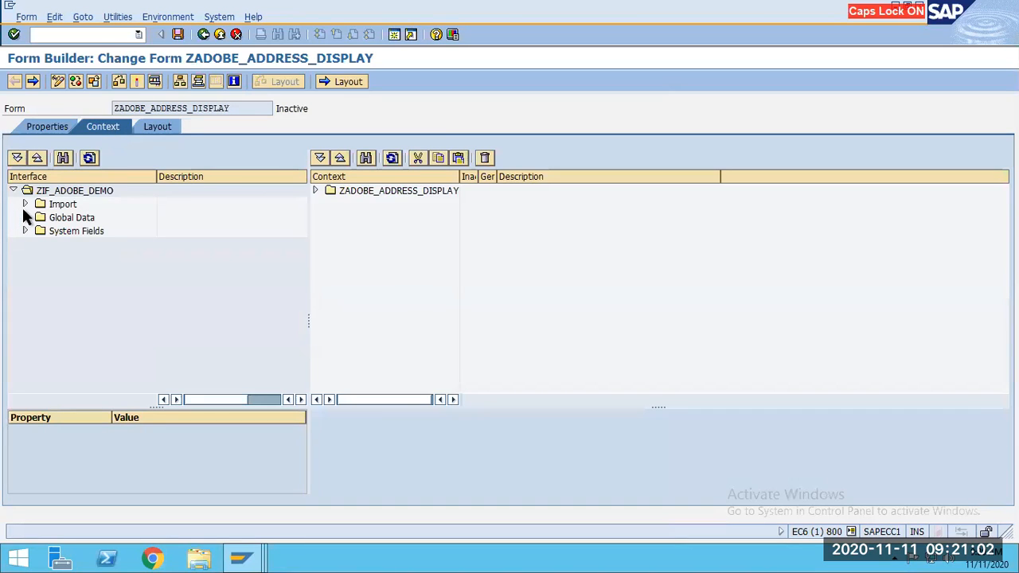
pyautogui.click(25, 217)
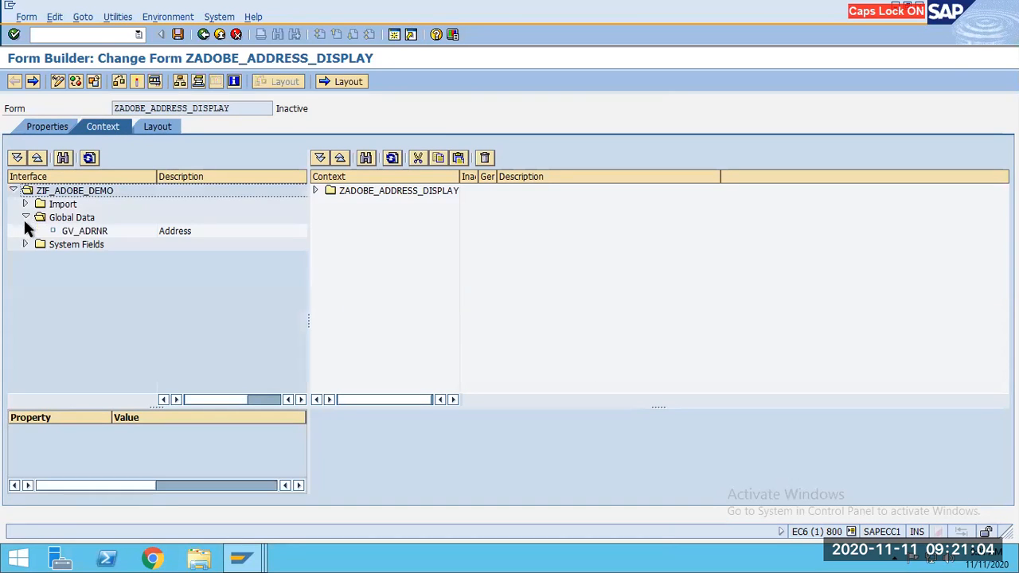
pyautogui.moveTo(79, 232); pyautogui.dragTo(347, 199)
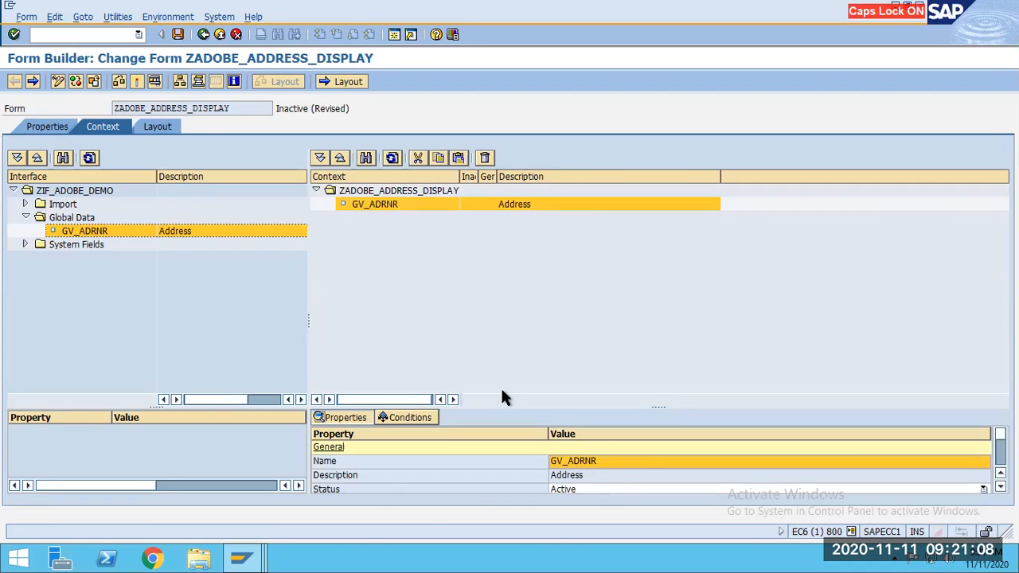
pyautogui.moveTo(659, 407); pyautogui.dragTo(655, 288)
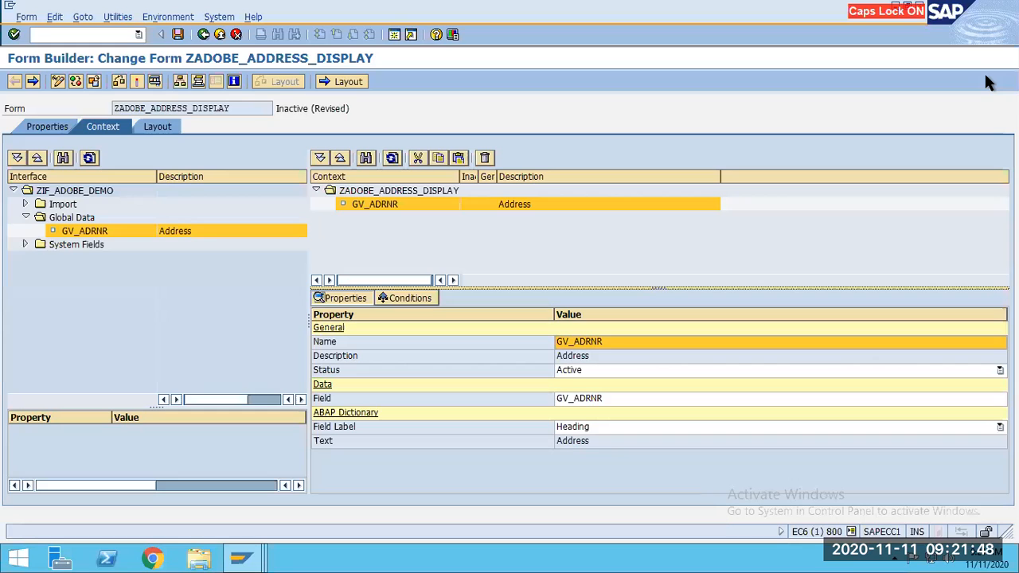
# - Create an address node under the ZADOBE_ADDRESS_DISPLAY context root and select it
pyautogui.rightClick(370, 191)
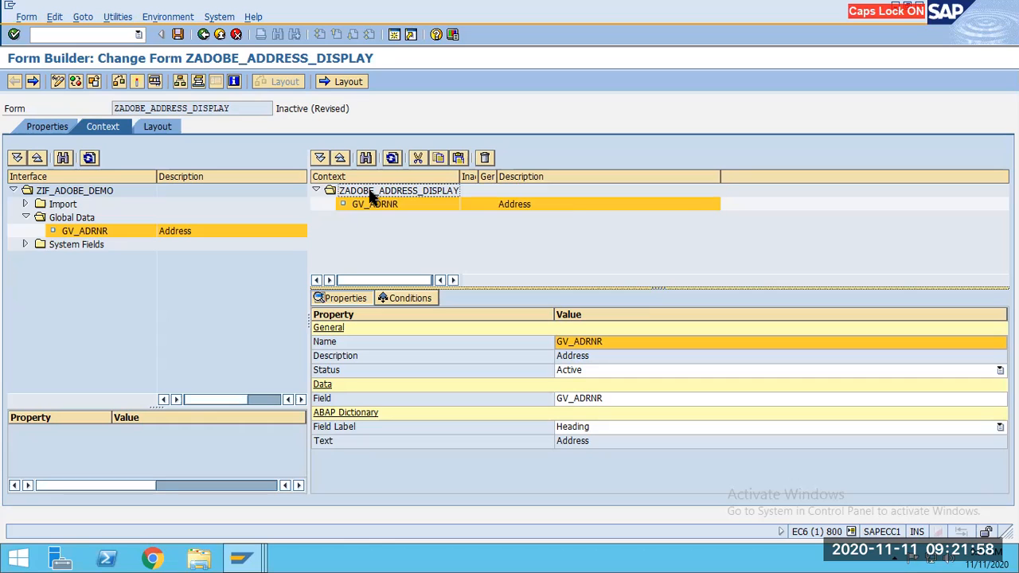
pyautogui.rightClick(370, 196)
pyautogui.moveTo(396, 205)
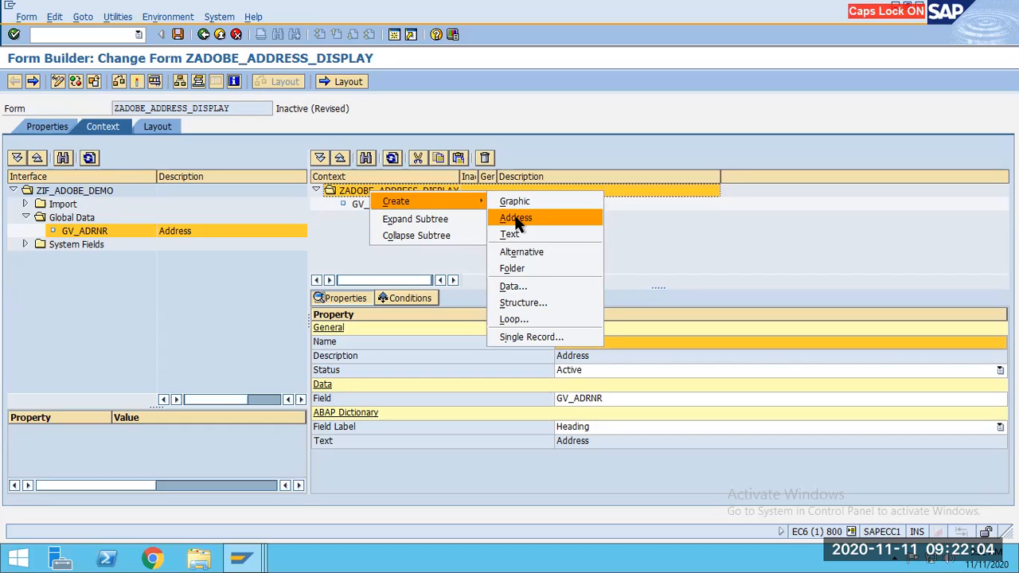
pyautogui.click(518, 221)
pyautogui.click(364, 219)
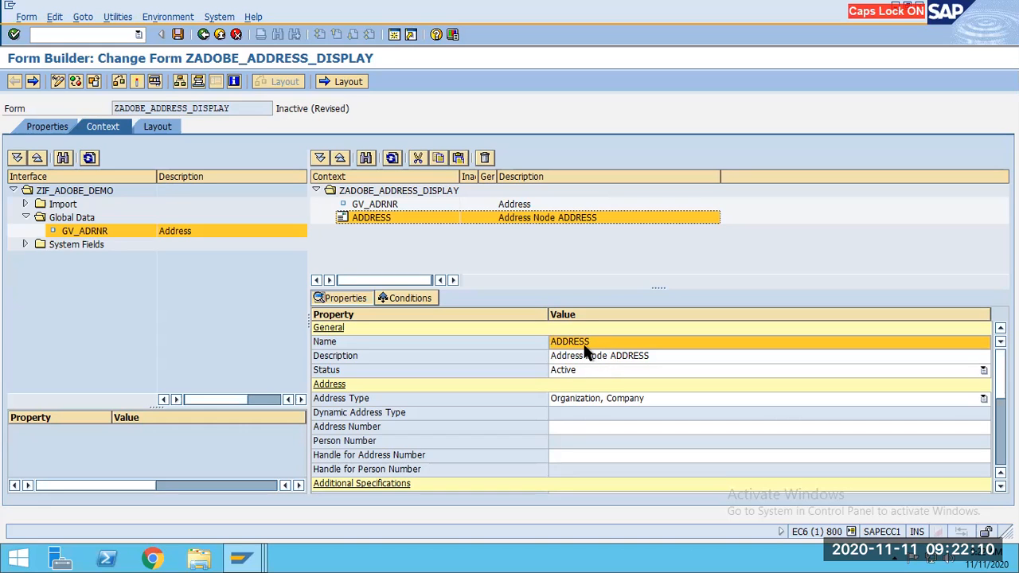
# - Set the ADDRESS node's description to "Address using BAS" and choose Active as its status
pyautogui.click(651, 355)
pyautogui.moveTo(650, 356); pyautogui.dragTo(534, 354)
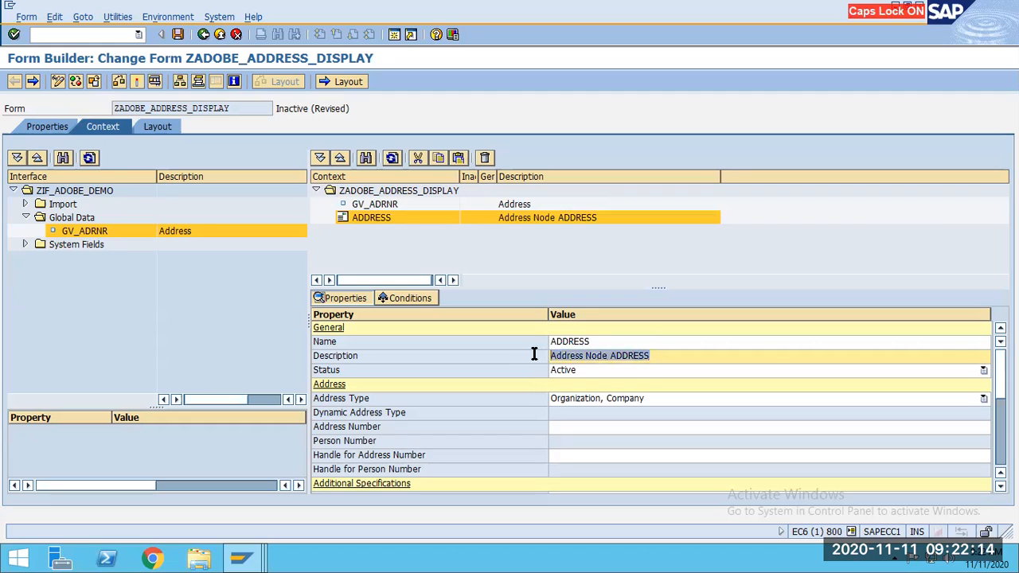
pyautogui.press('BackSpace')
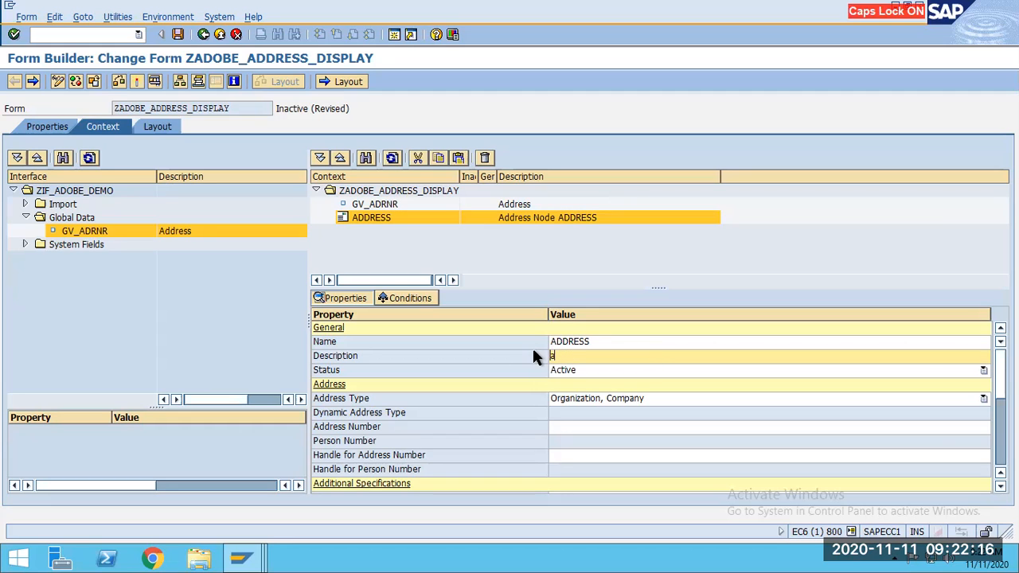
pyautogui.write('Addre')
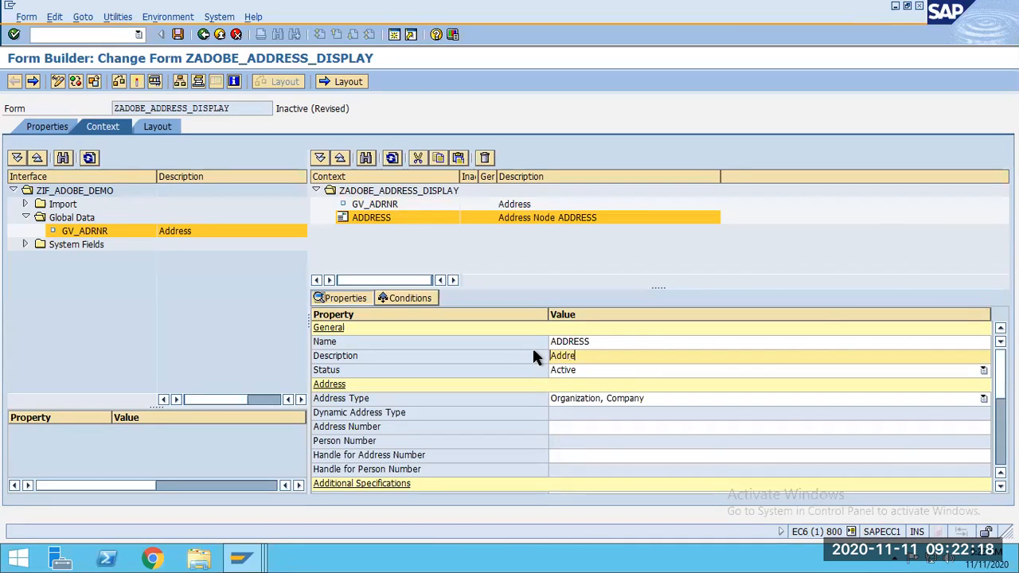
pyautogui.write('ss using')
pyautogui.press('capslock')
pyautogui.write('BAS')
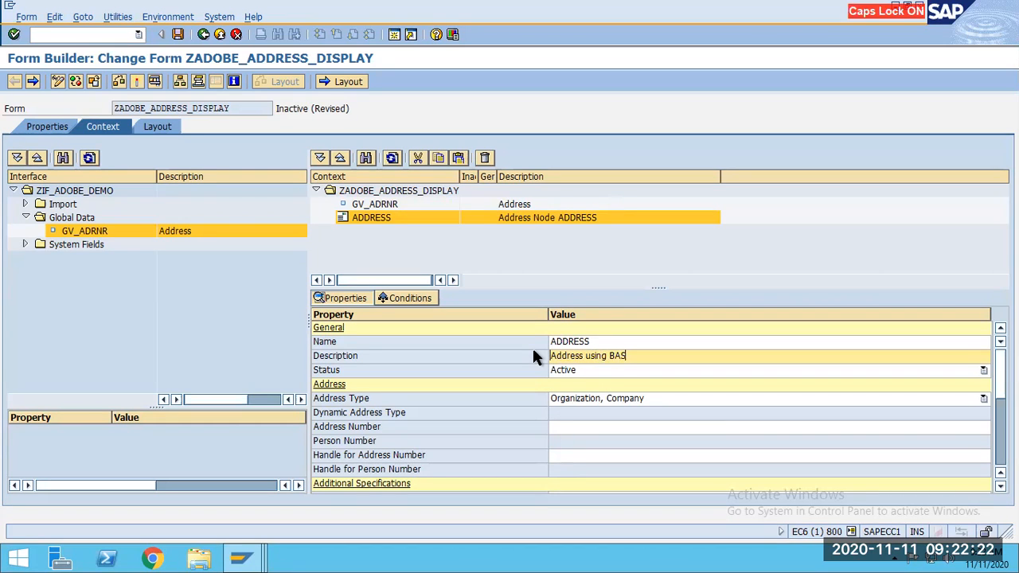
pyautogui.click(336, 371)
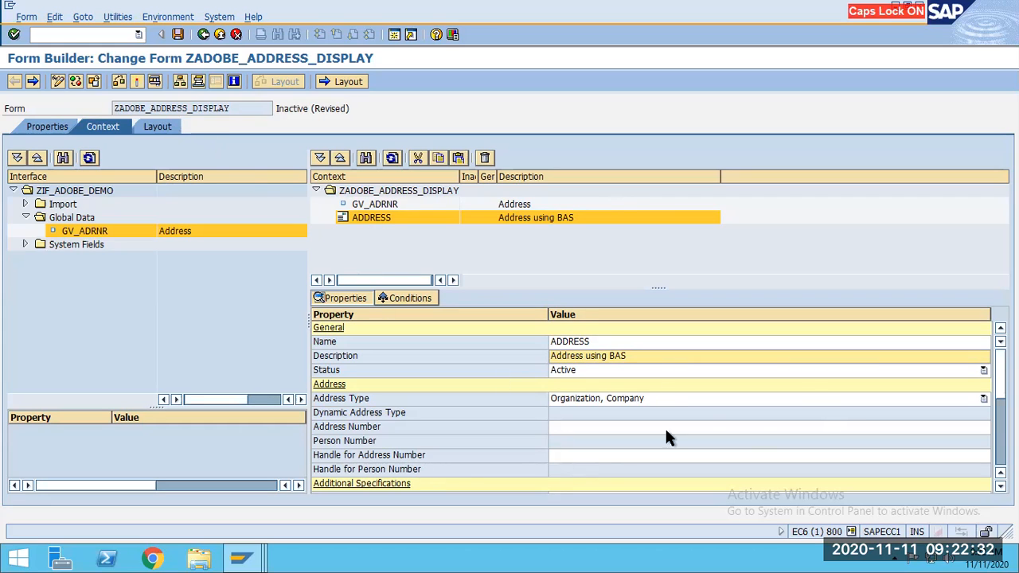
pyautogui.click(983, 372)
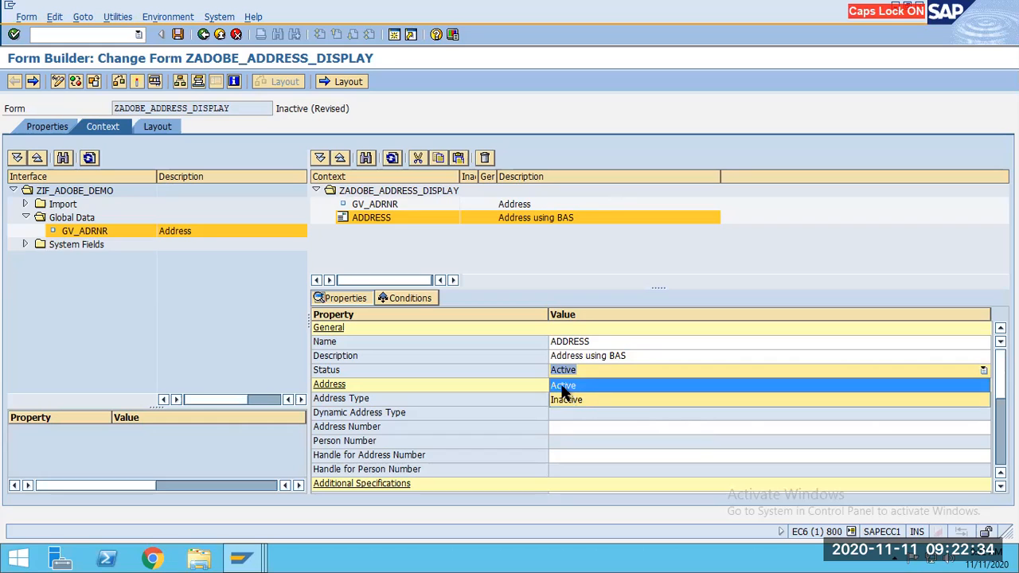
pyautogui.click(593, 385)
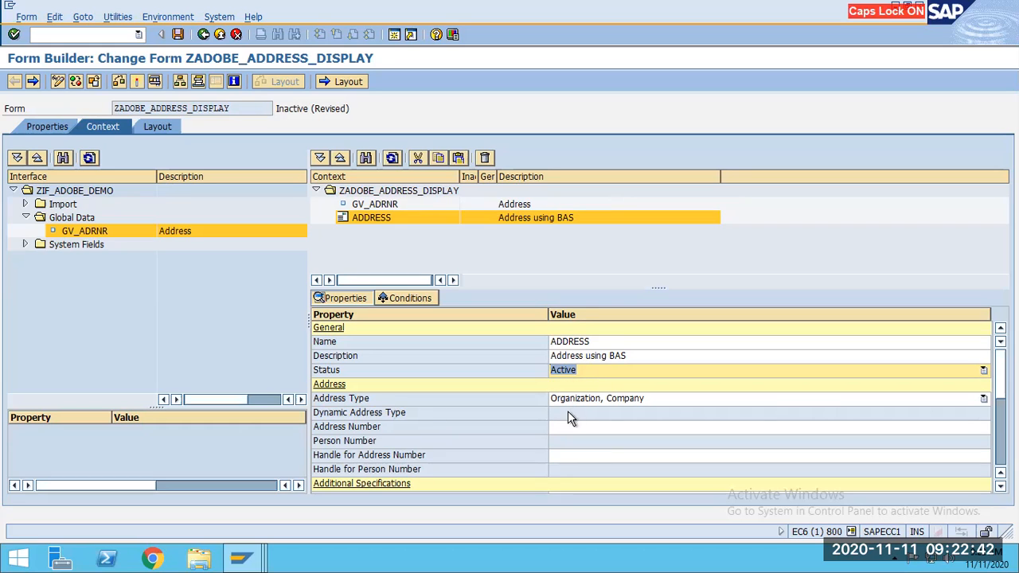
# - Try Define Dynamically as the ADDRESS node's address type and select the Dynamic Address Type field
pyautogui.click(984, 398)
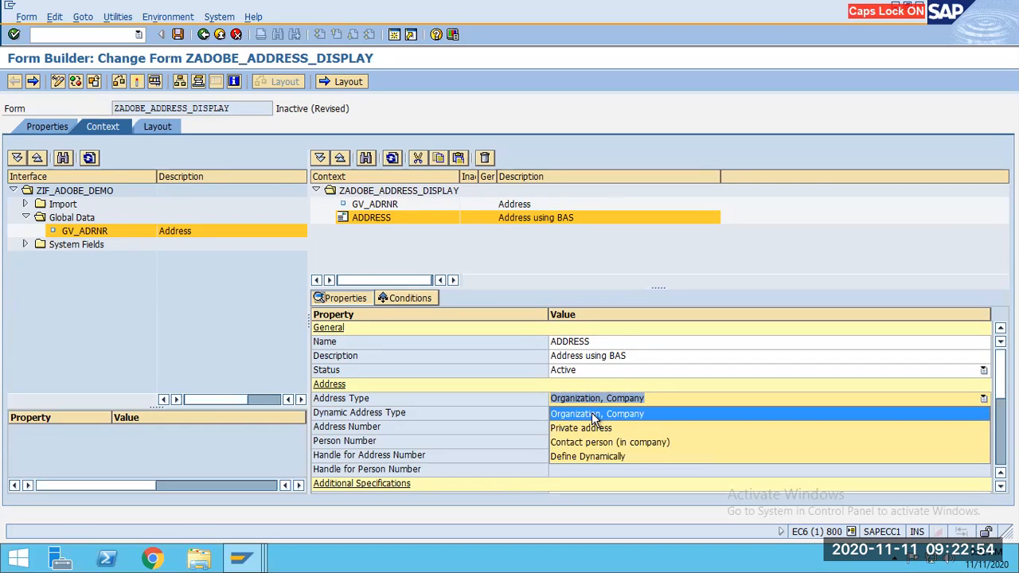
pyautogui.click(588, 457)
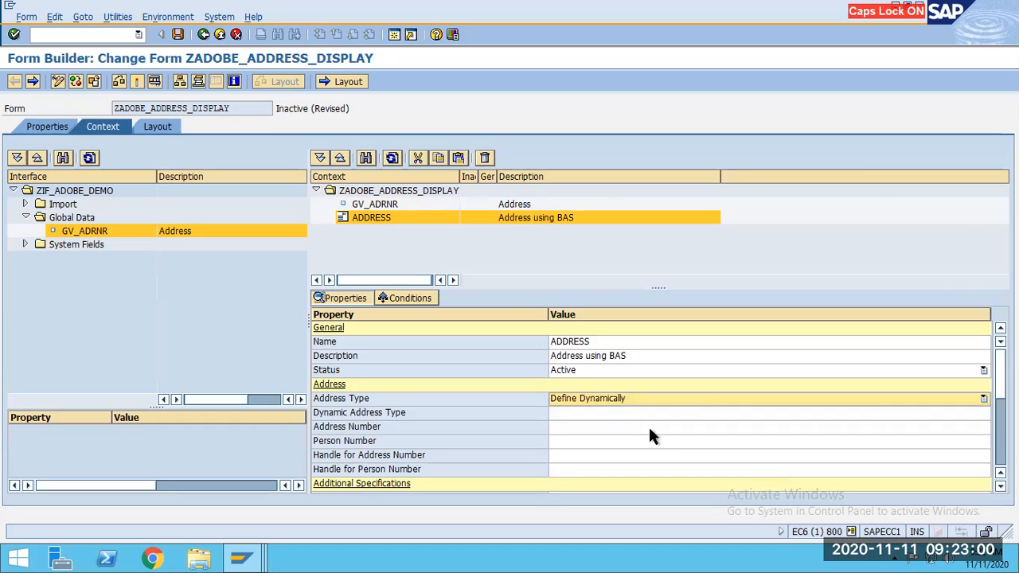
pyautogui.click(586, 413)
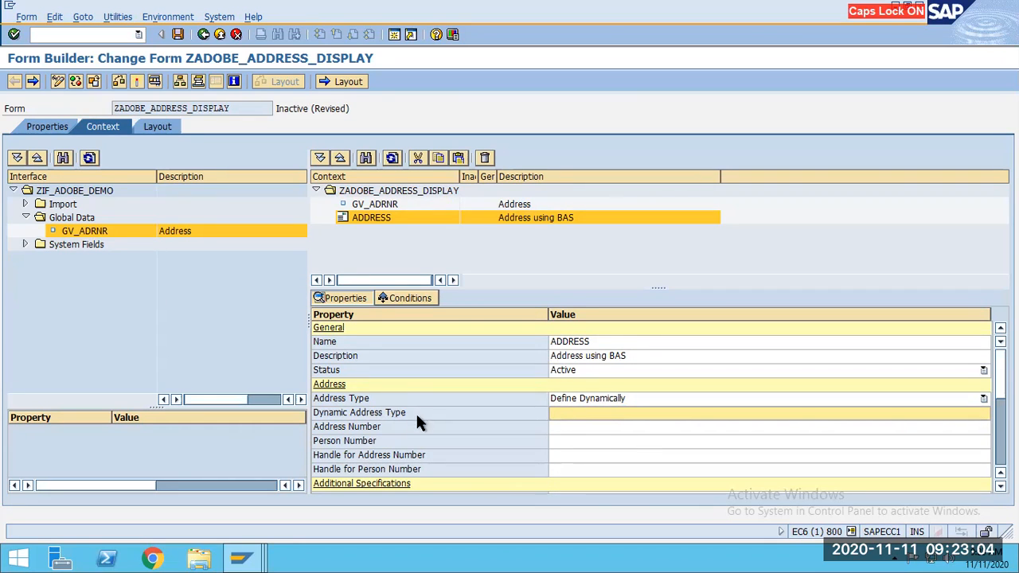
pyautogui.click(984, 398)
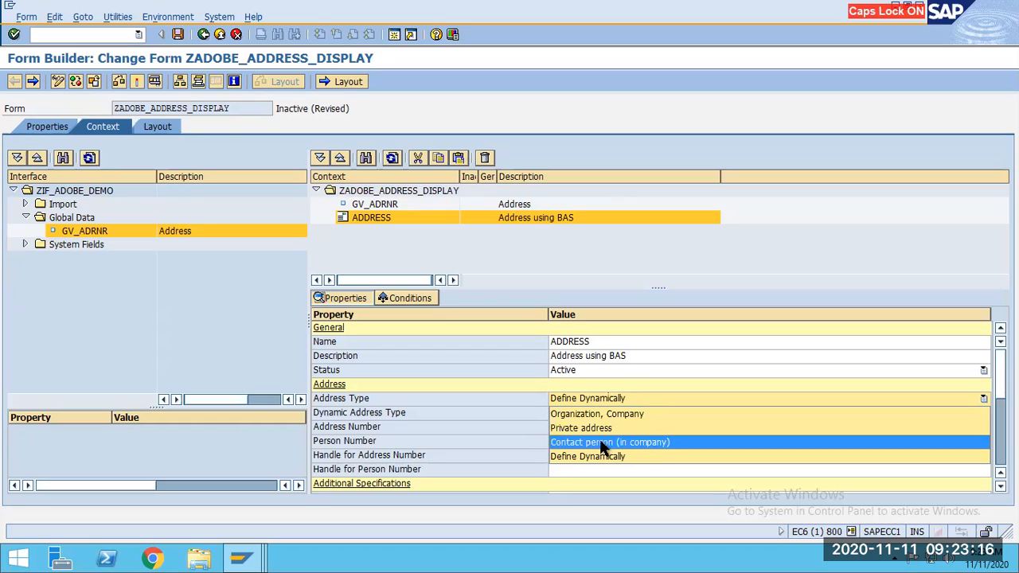
pyautogui.click(519, 408)
pyautogui.click(566, 412)
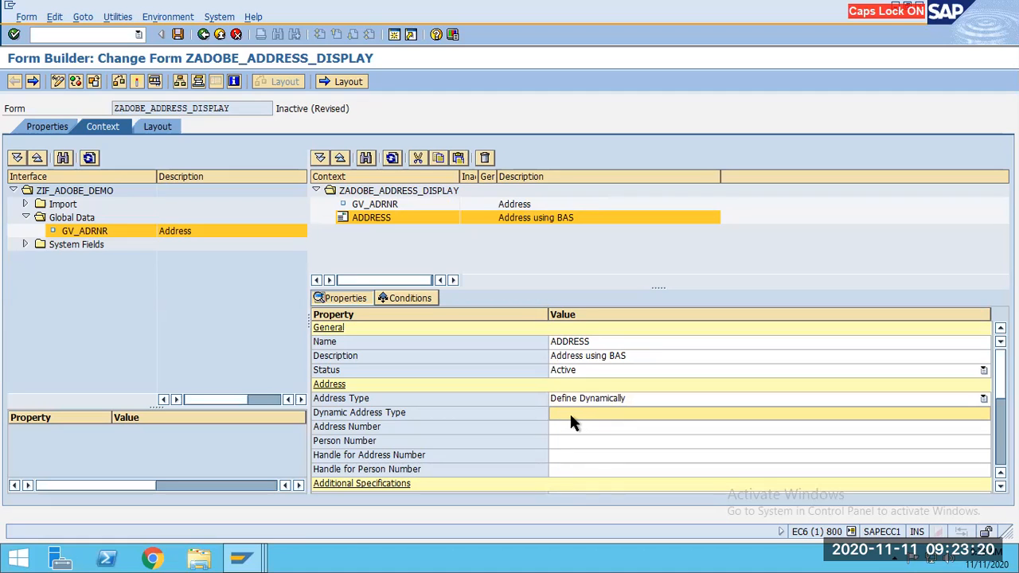
# - Set the ADDRESS node's address type to Organization, Company
pyautogui.click(983, 398)
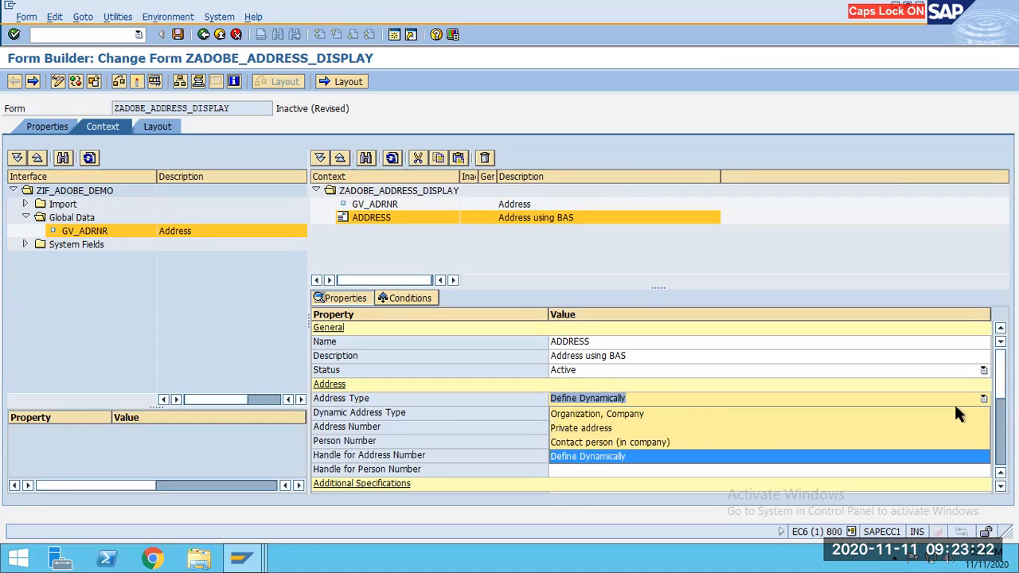
pyautogui.click(583, 416)
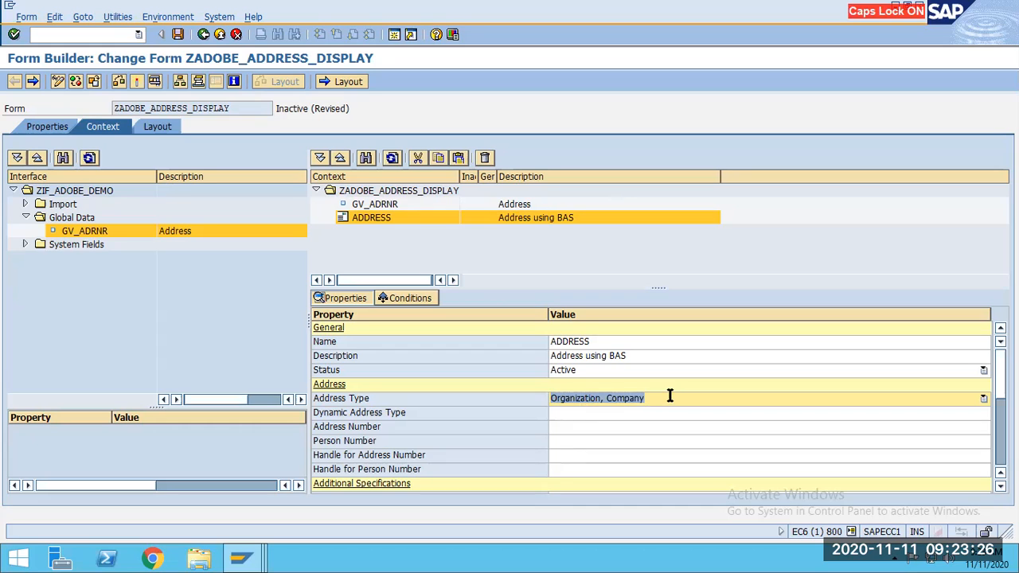
pyautogui.click(553, 413)
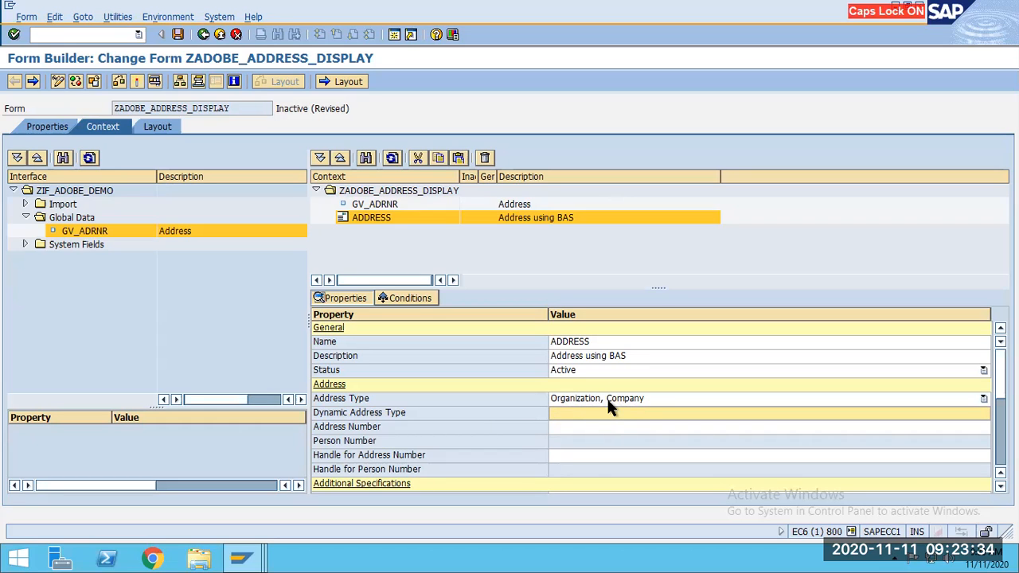
# - Assign the context field GV_ADRNR as the ADDRESS node's address number
pyautogui.click(574, 427)
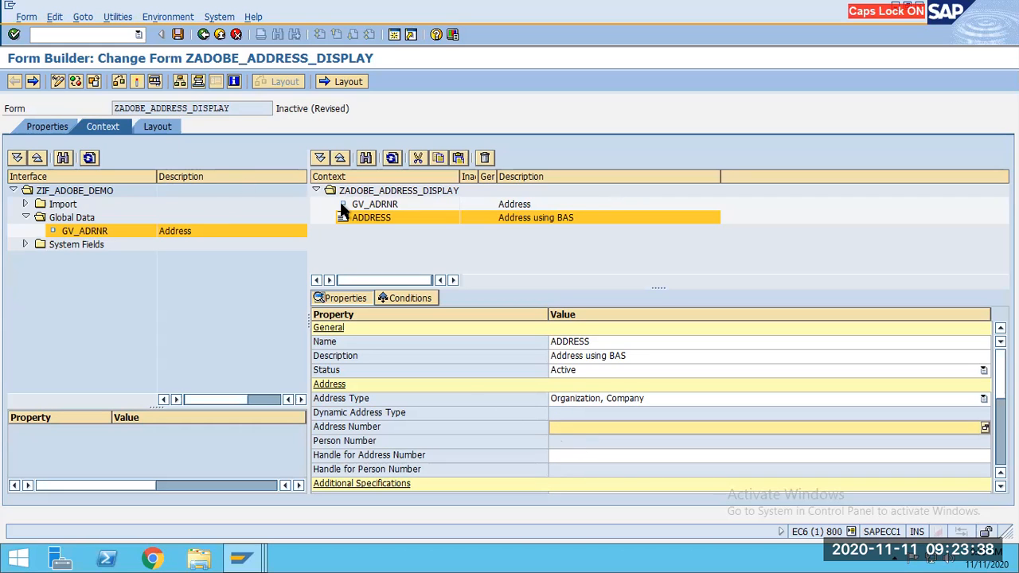
pyautogui.click(364, 206)
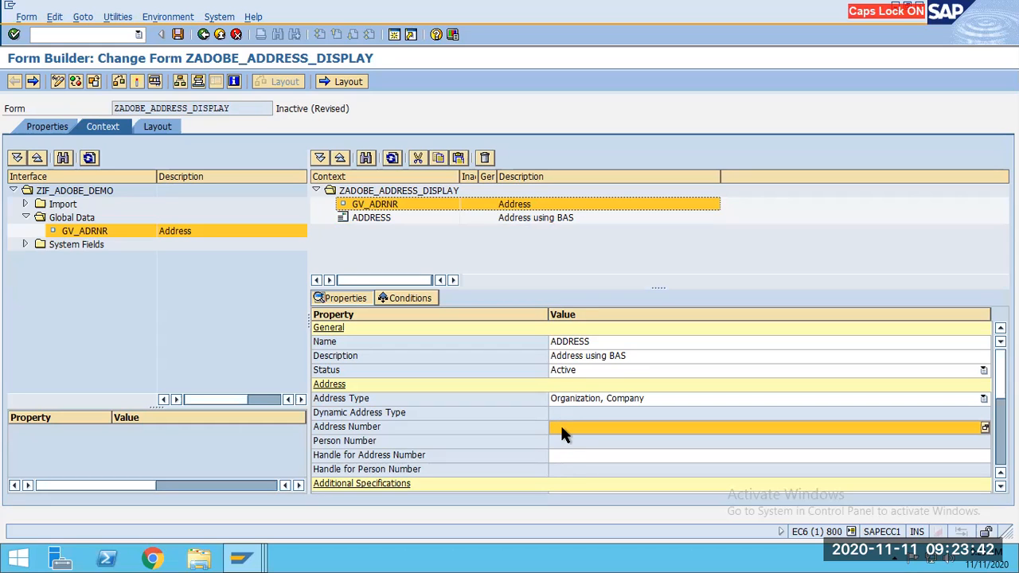
pyautogui.moveTo(358, 214); pyautogui.dragTo(561, 432)
# - Examine the ADDRESS node's Handle for Address Number and Handle for Person Number properties
pyautogui.scroll(-2, 794, 450)
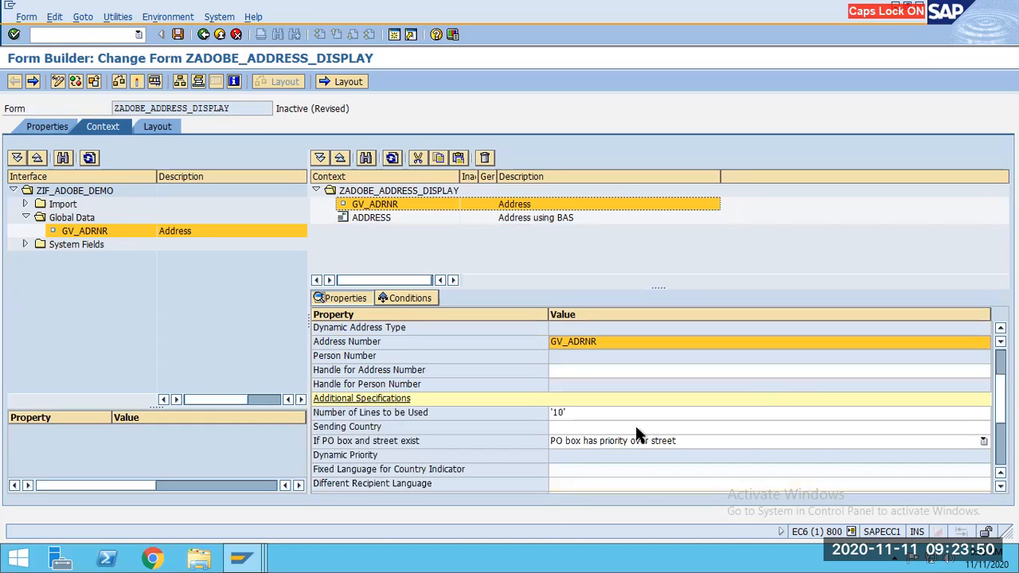
pyautogui.click(559, 371)
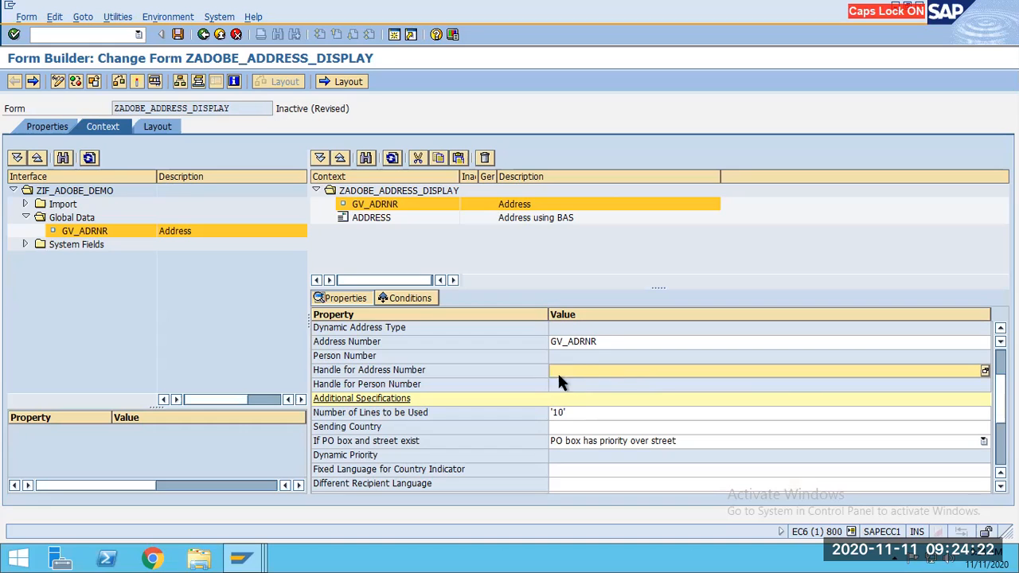
pyautogui.click(573, 385)
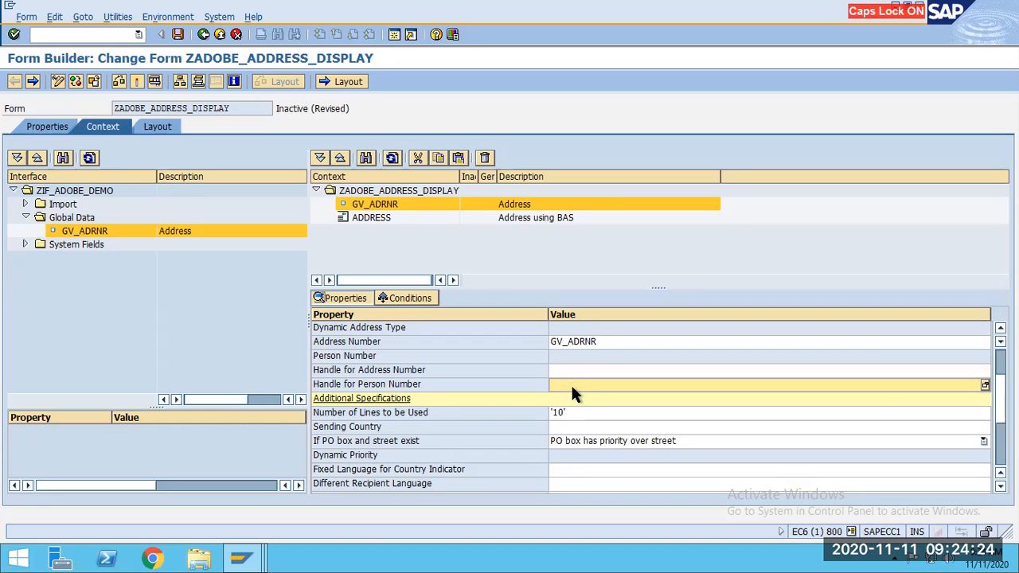
pyautogui.click(561, 369)
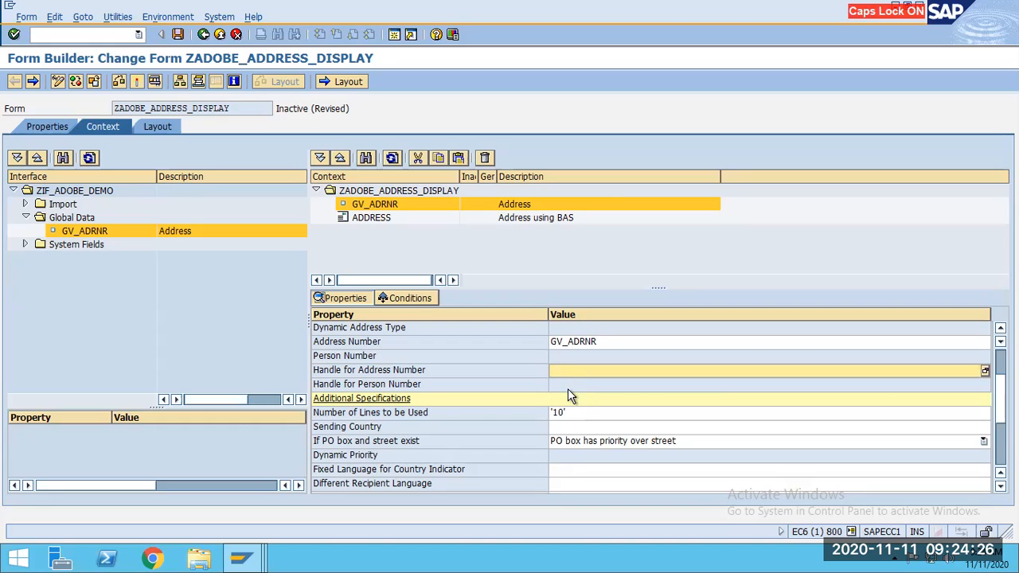
pyautogui.click(577, 383)
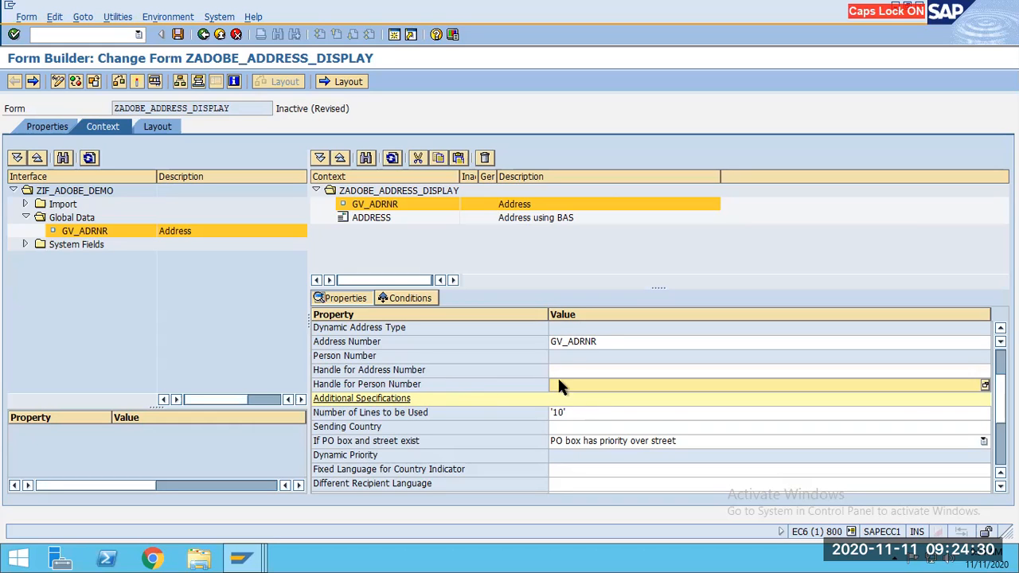
pyautogui.click(560, 373)
pyautogui.scroll(1, 583, 413)
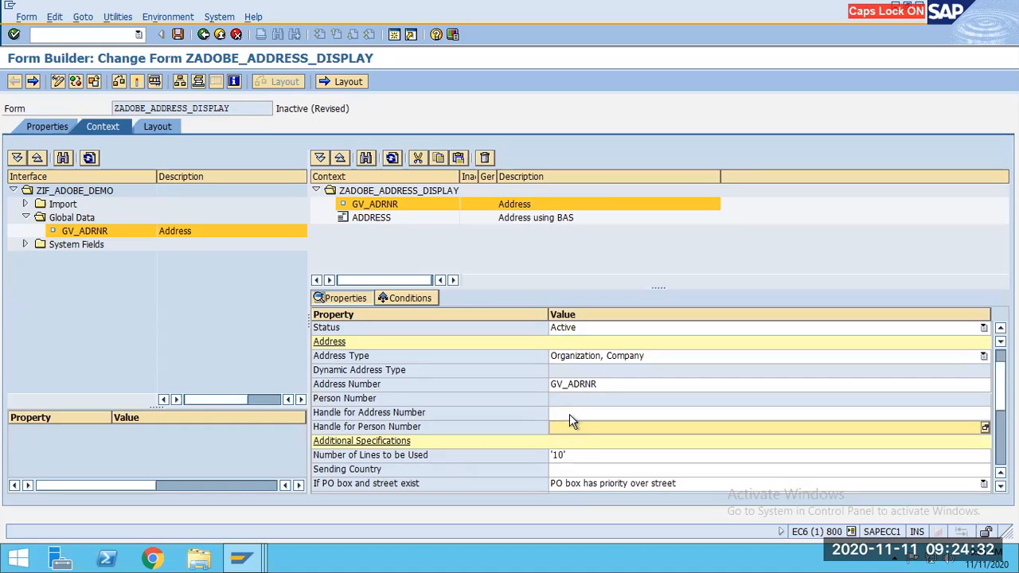
pyautogui.click(569, 425)
pyautogui.click(566, 414)
pyautogui.click(565, 425)
pyautogui.click(560, 410)
pyautogui.click(561, 424)
pyautogui.click(563, 414)
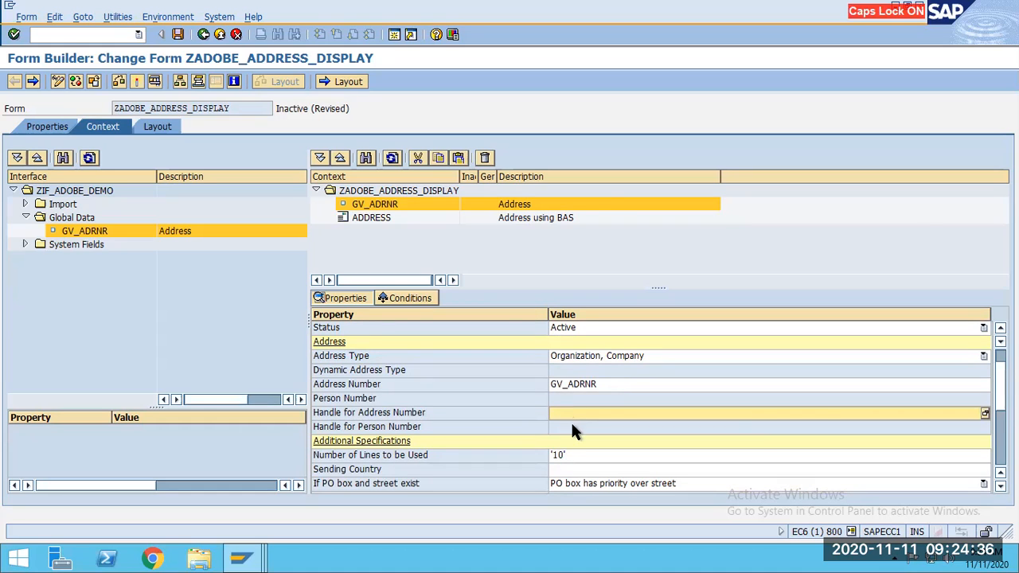
# - Try Define Dynamically for the ADDRESS node's If PO box and street exist property and select the Dynamic Priority field
pyautogui.click(568, 384)
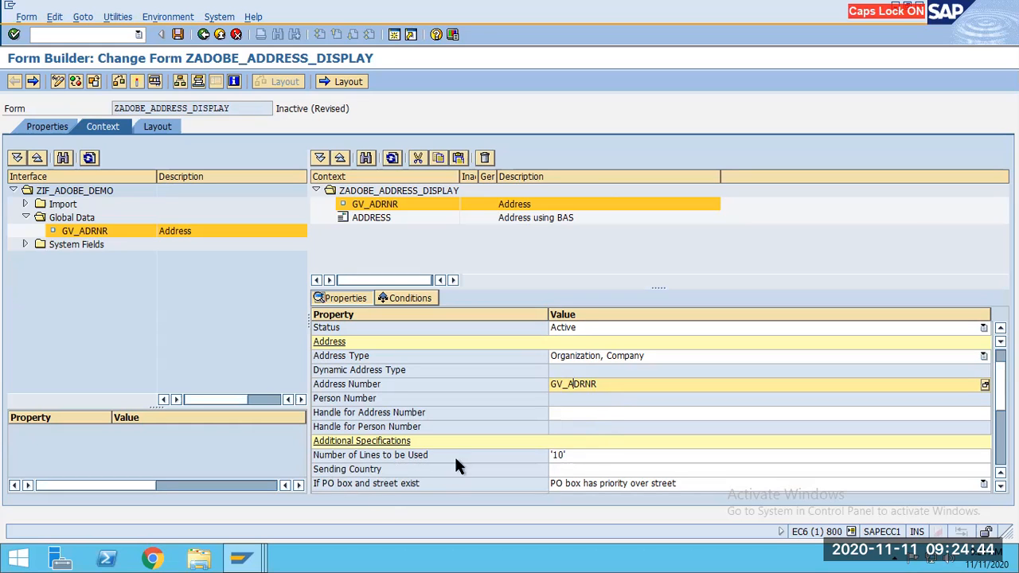
pyautogui.scroll(-2, 568, 430)
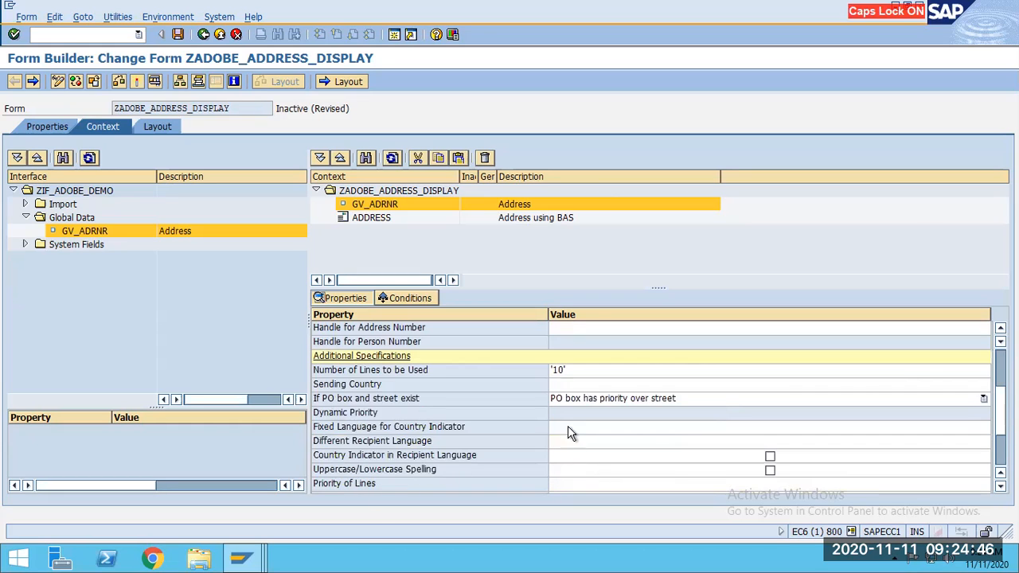
pyautogui.click(562, 371)
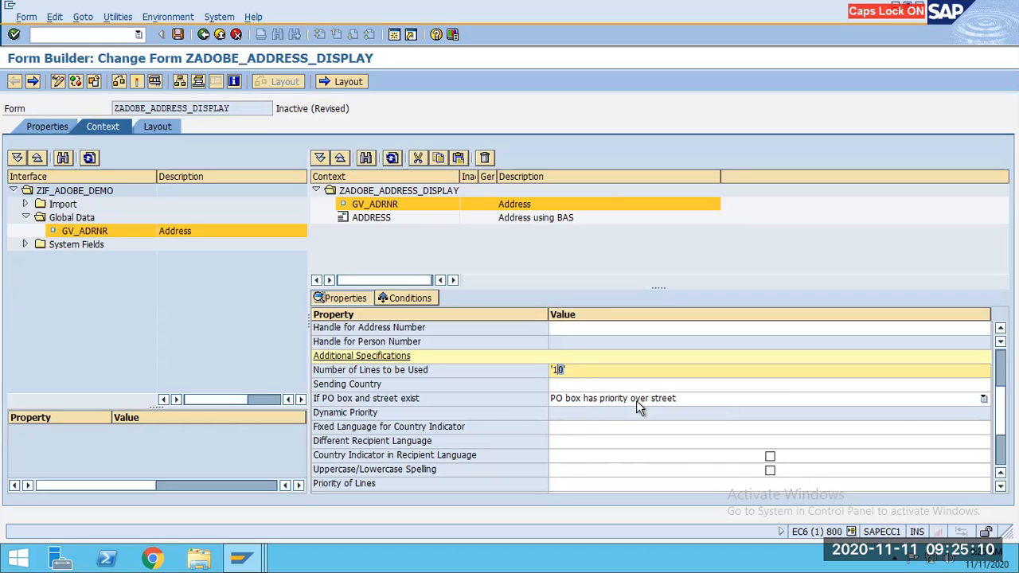
pyautogui.click(982, 400)
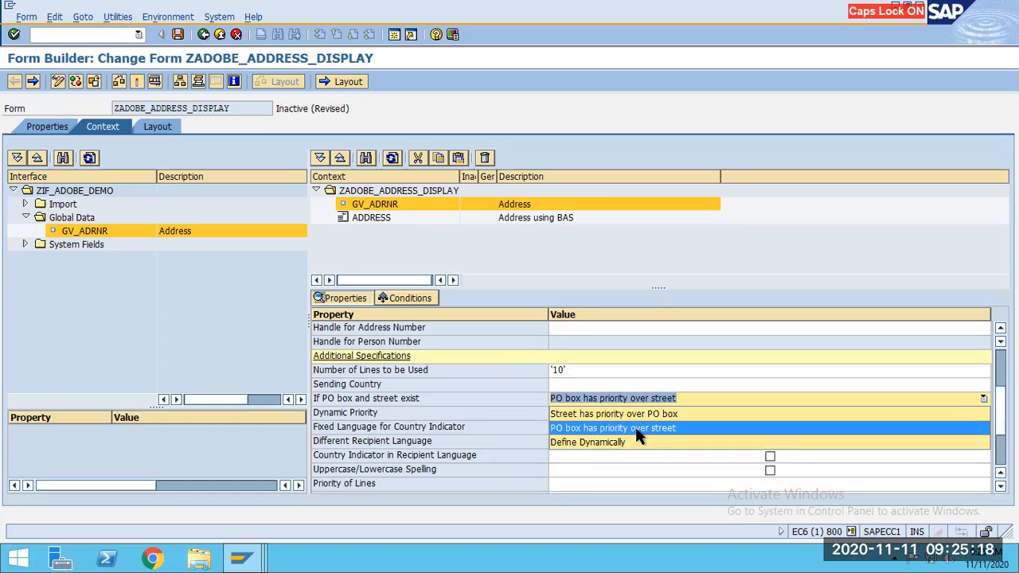
pyautogui.click(592, 446)
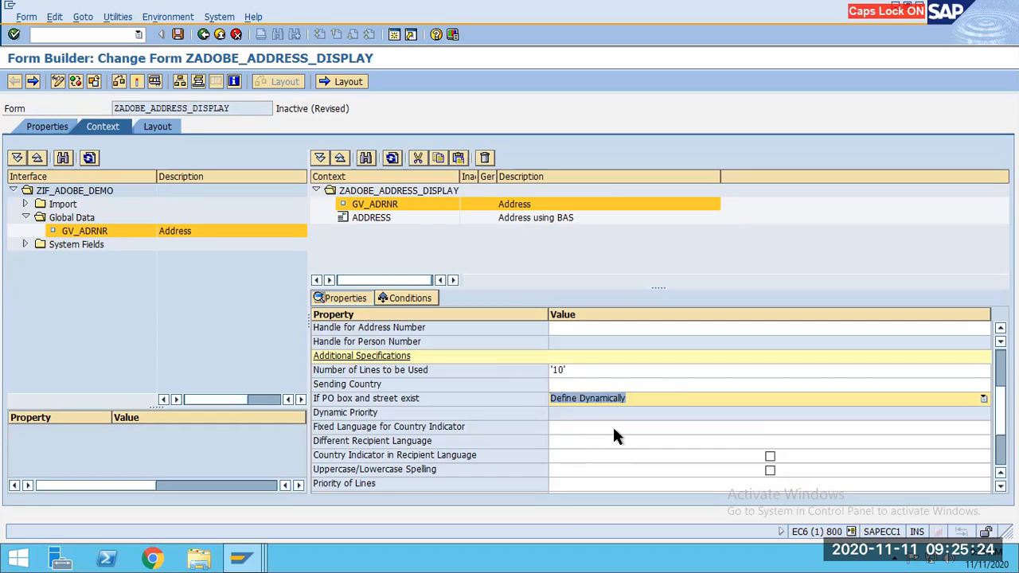
pyautogui.scroll(2, 614, 429)
pyautogui.scroll(-1, 629, 429)
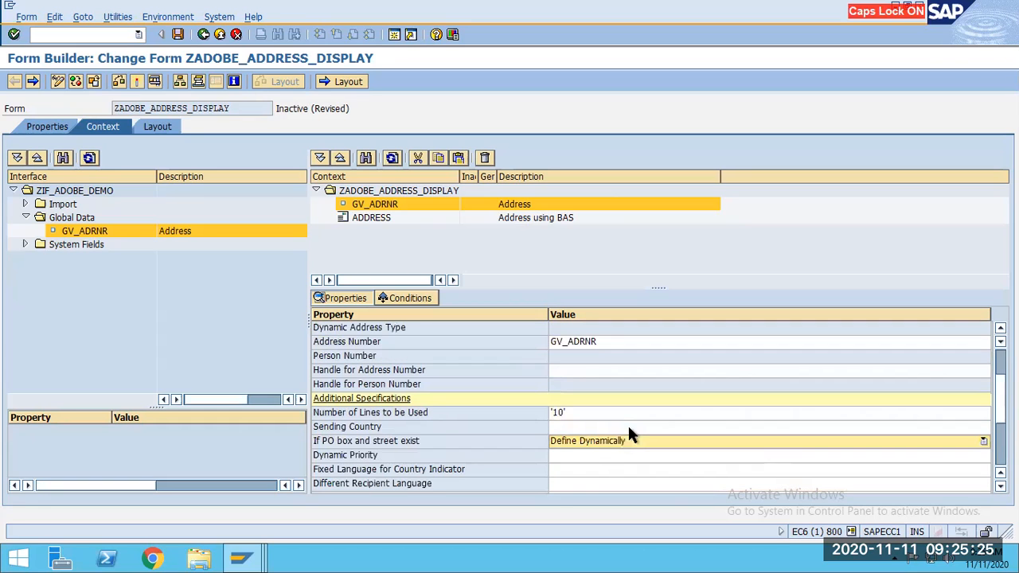
pyautogui.click(575, 457)
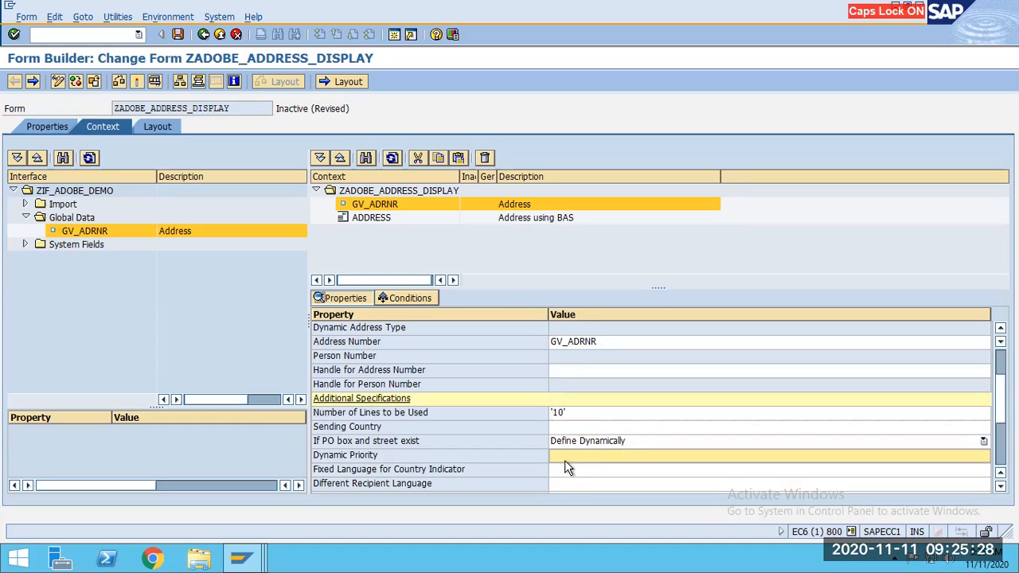
pyautogui.click(612, 443)
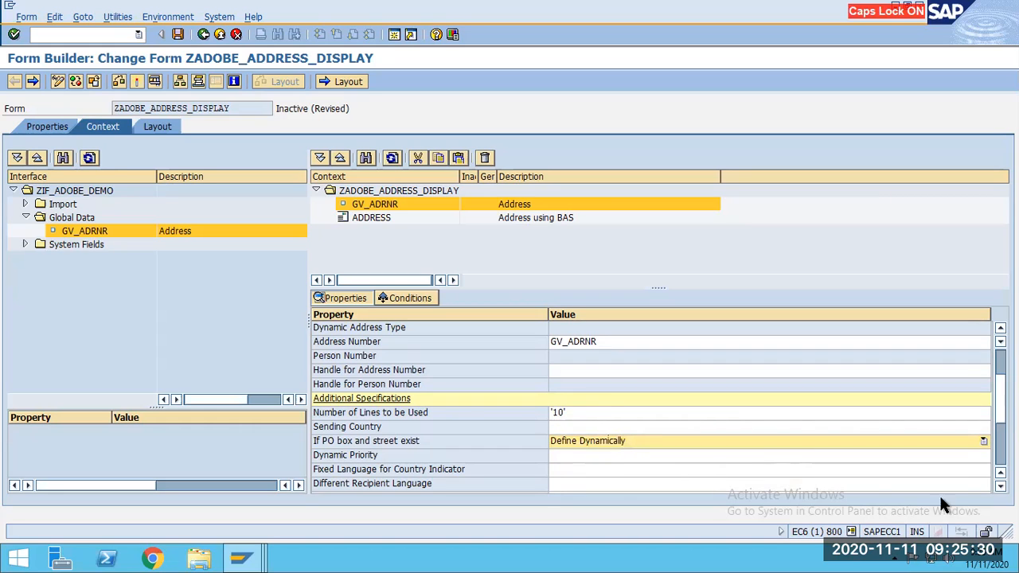
pyautogui.click(983, 440)
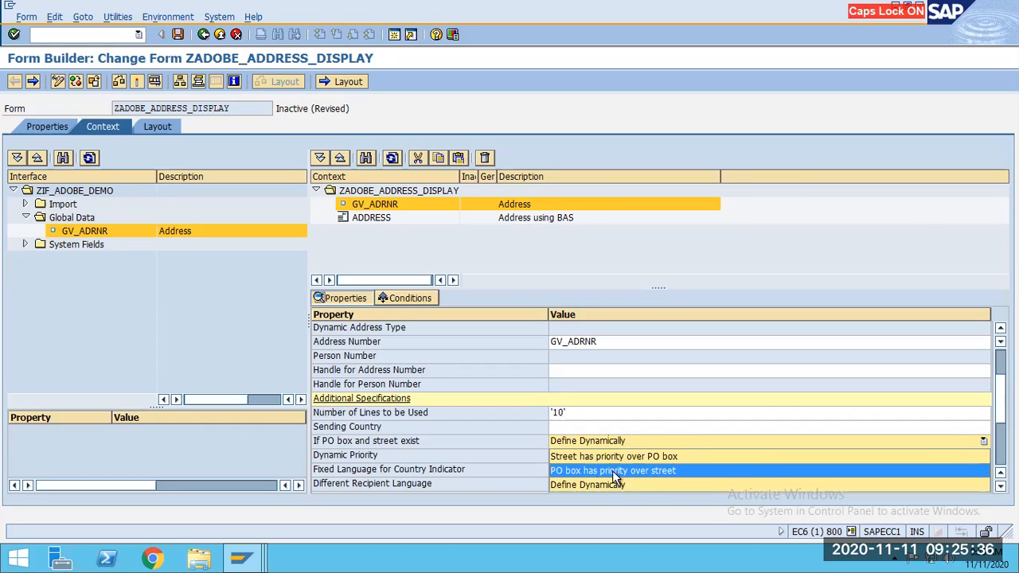
pyautogui.click(690, 421)
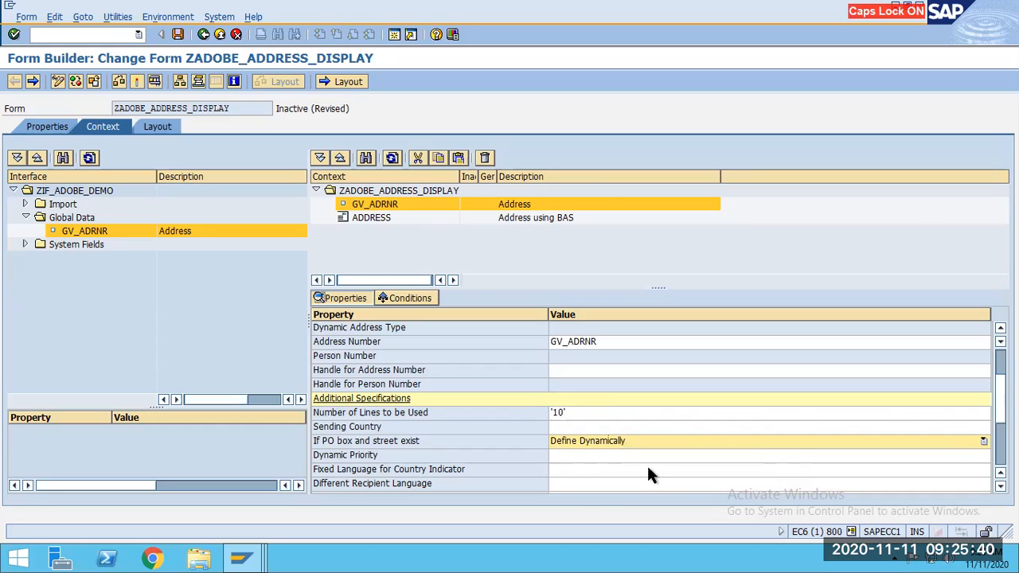
# - Set the ADDRESS node's If PO box and street exist property to Street has priority over PO box
pyautogui.scroll(-2, 651, 408)
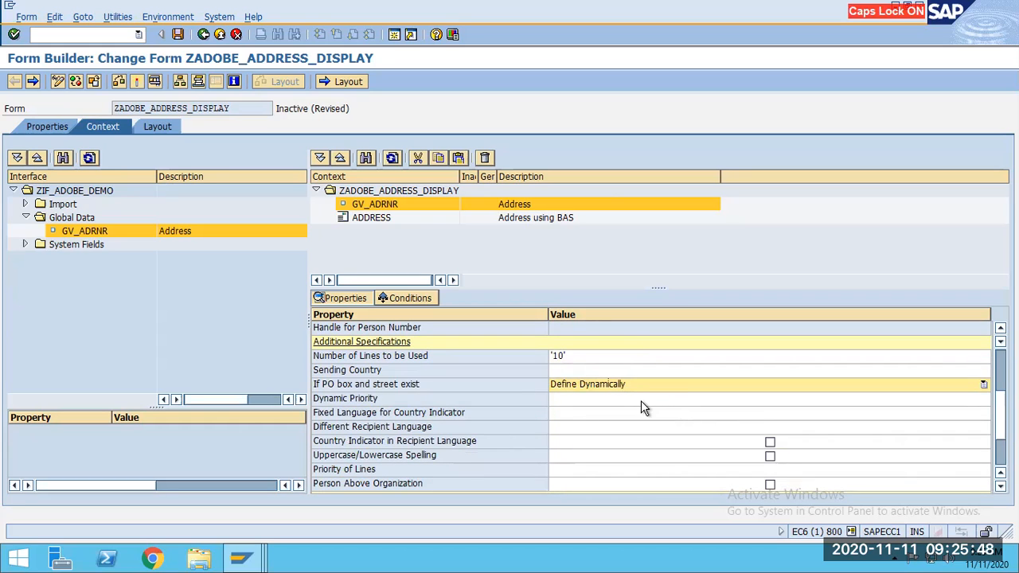
pyautogui.click(983, 385)
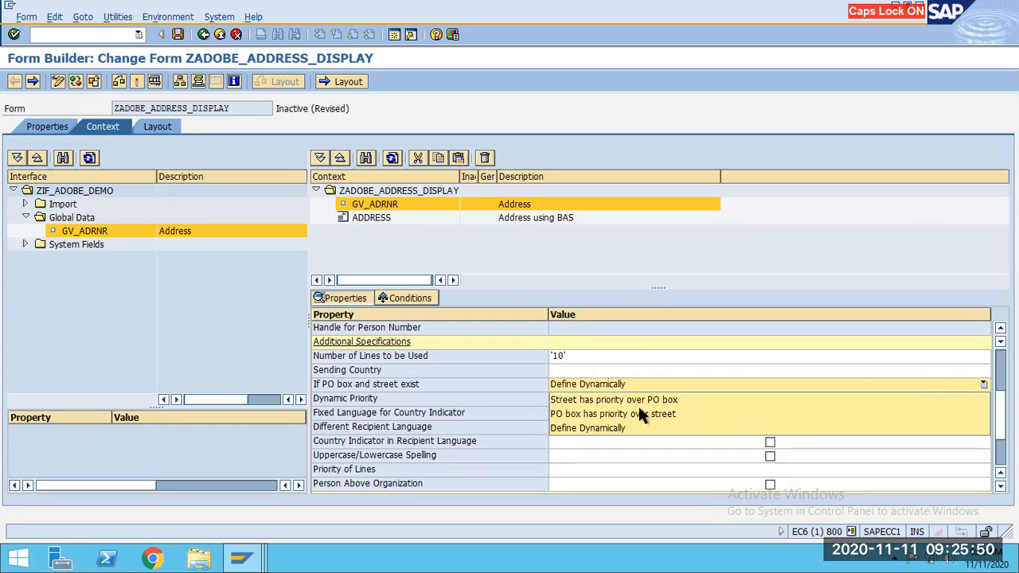
pyautogui.click(639, 398)
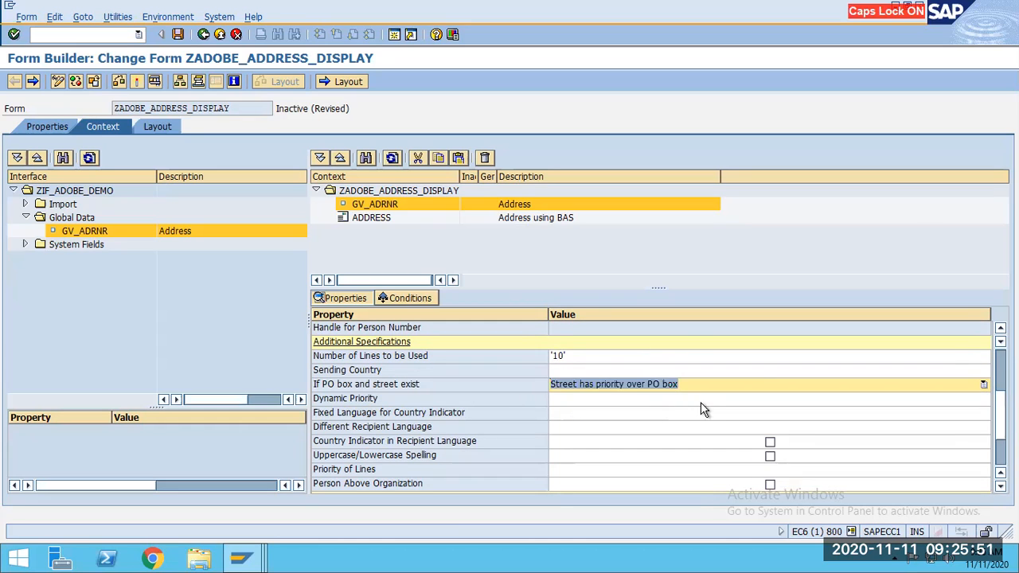
pyautogui.click(617, 393)
# - Review the ADDRESS node's remaining additional specifications and SAP business partner details, and save the form
pyautogui.scroll(3, 612, 415)
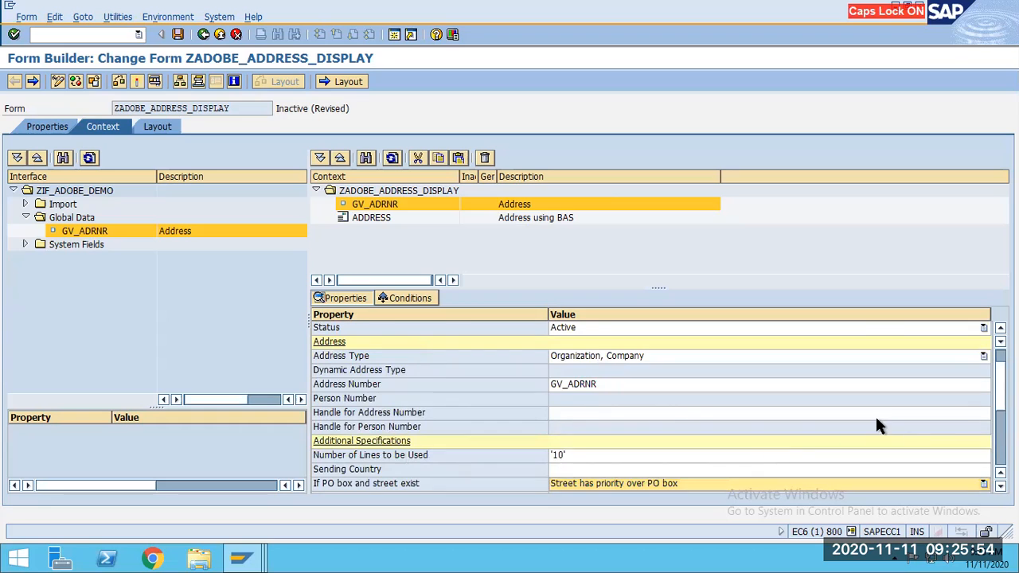
pyautogui.scroll(-3, 875, 418)
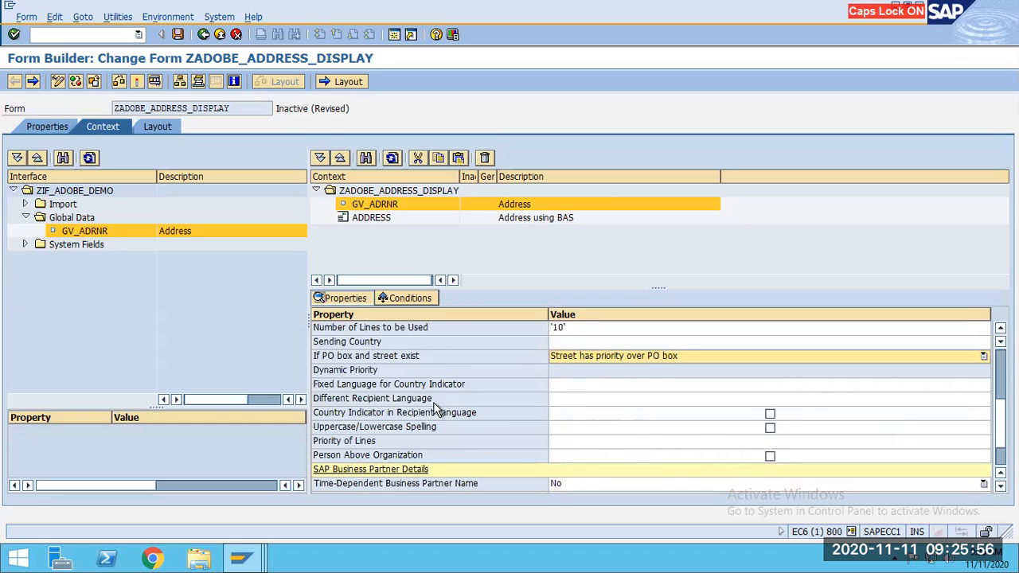
pyautogui.click(409, 386)
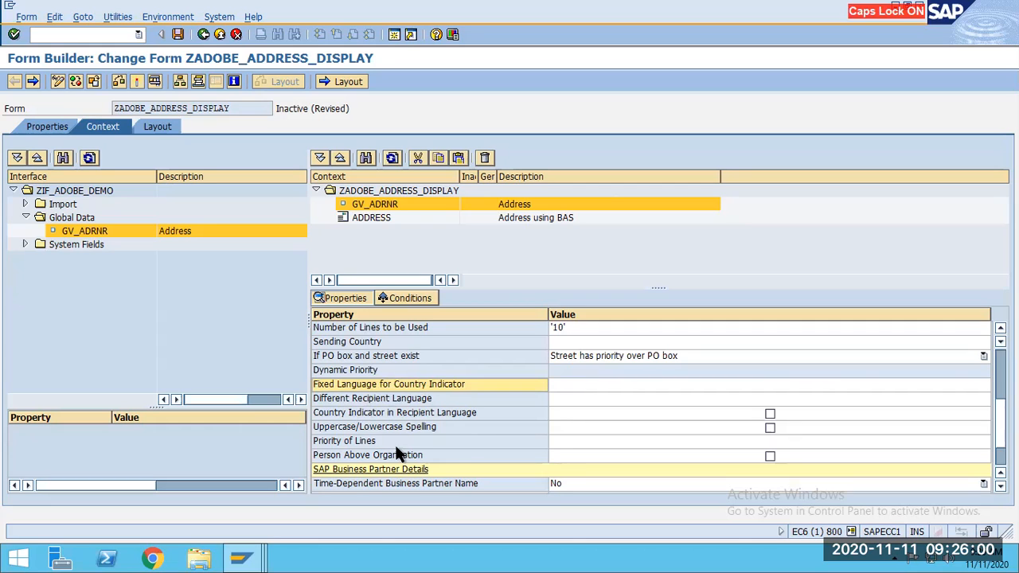
pyautogui.scroll(-1, 470, 446)
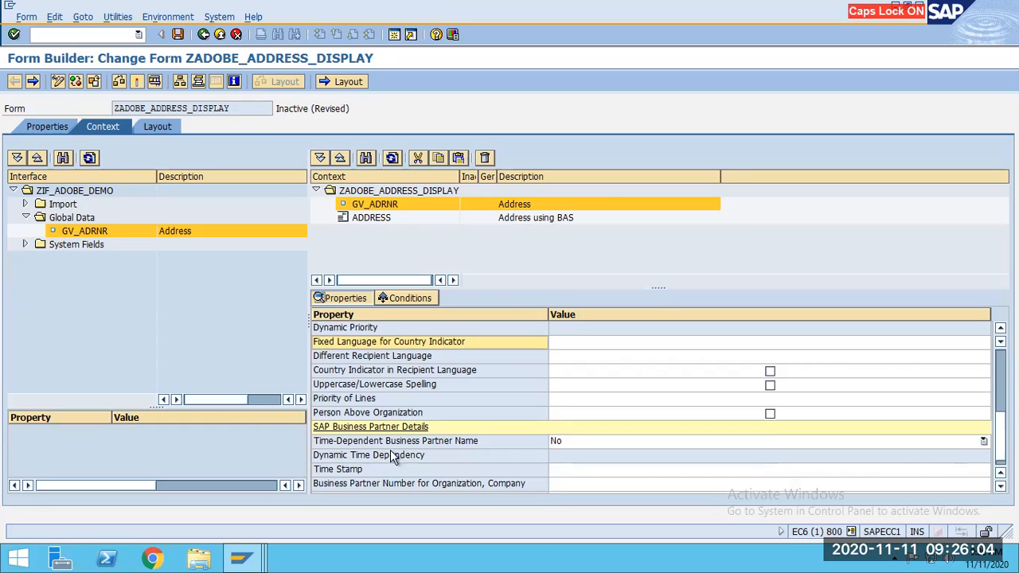
pyautogui.scroll(-1, 450, 470)
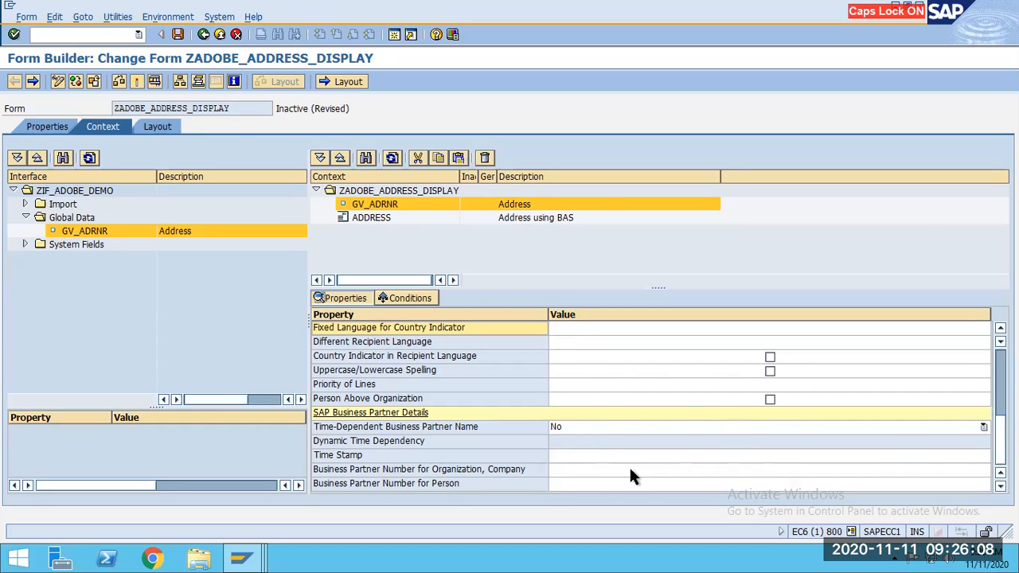
pyautogui.hotkey('ctrl', 's')
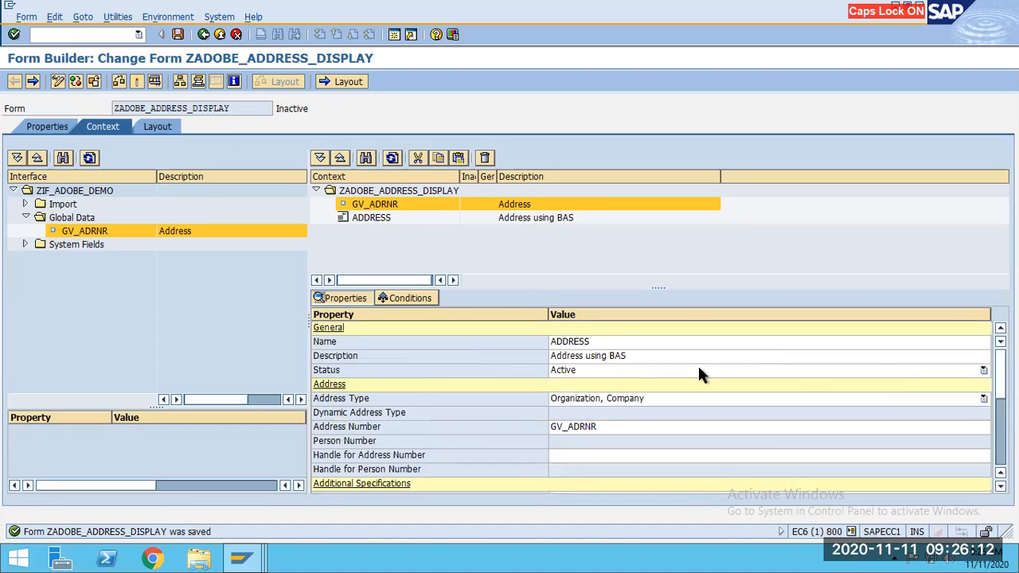
pyautogui.click(371, 217)
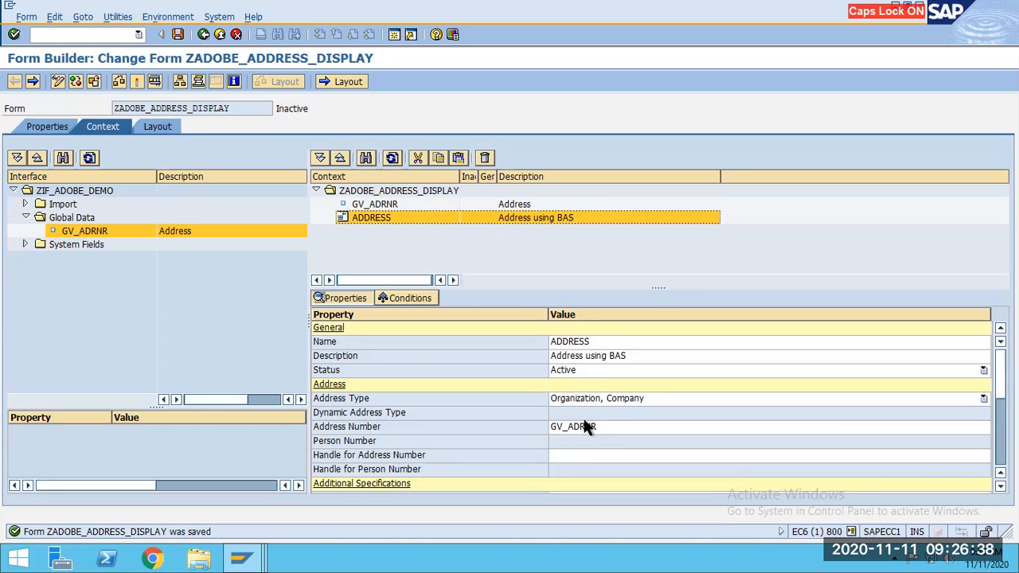
pyautogui.click(177, 35)
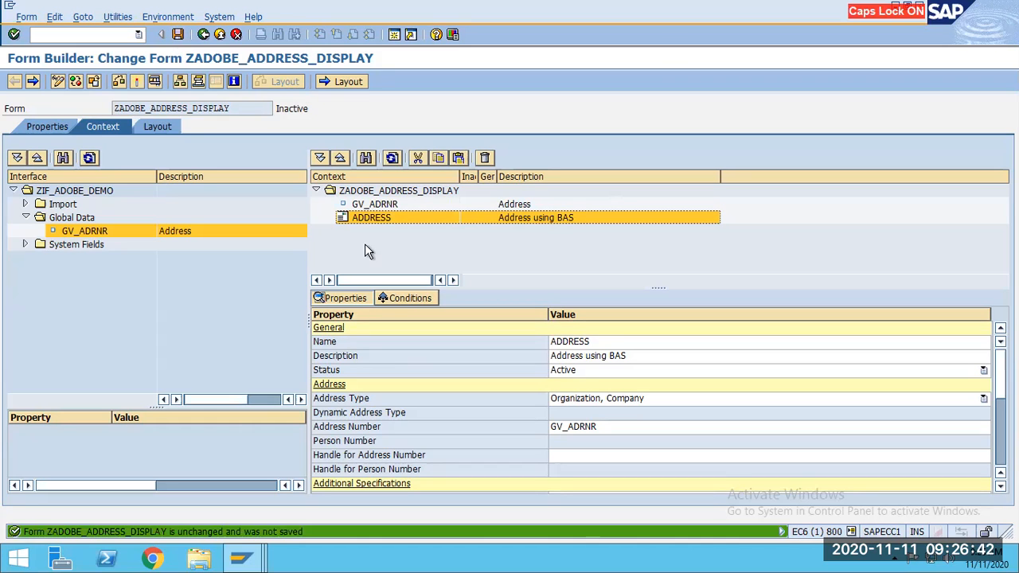
pyautogui.click(137, 83)
pyautogui.press('Return')
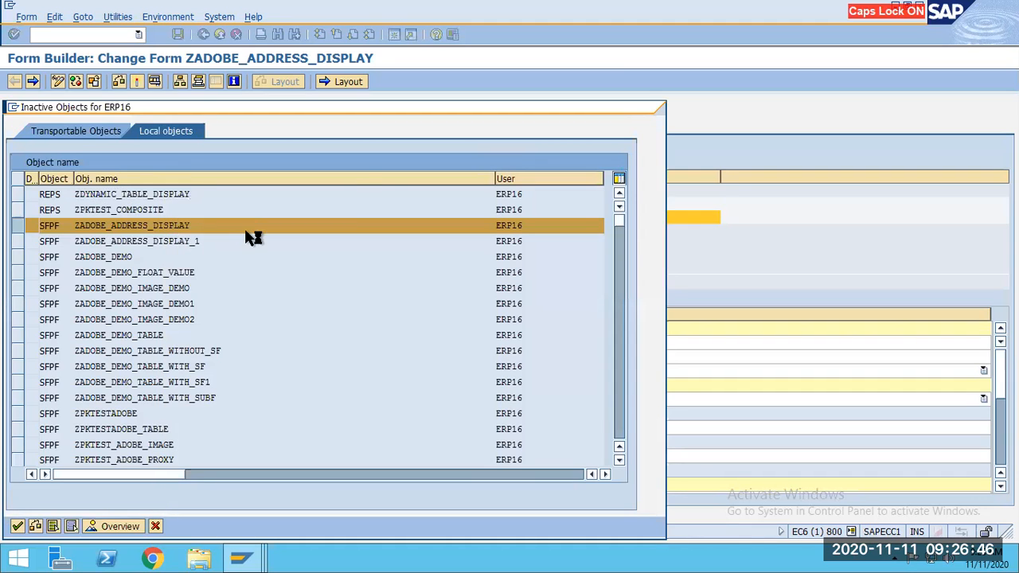
pyautogui.click(251, 278)
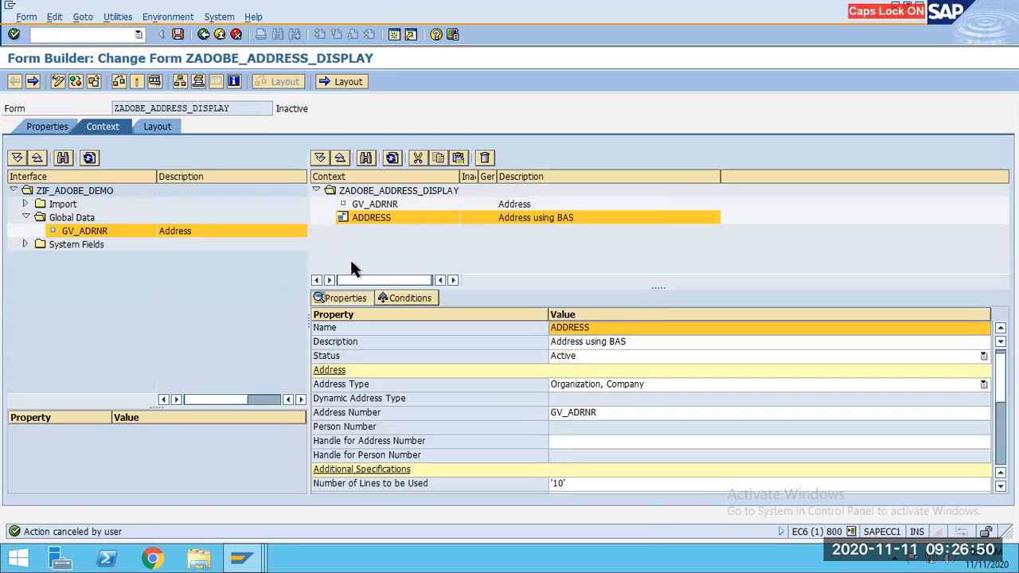
# - Try to open the form's layout and inspect the syntax error listed for the ADDRESS node
pyautogui.click(160, 128)
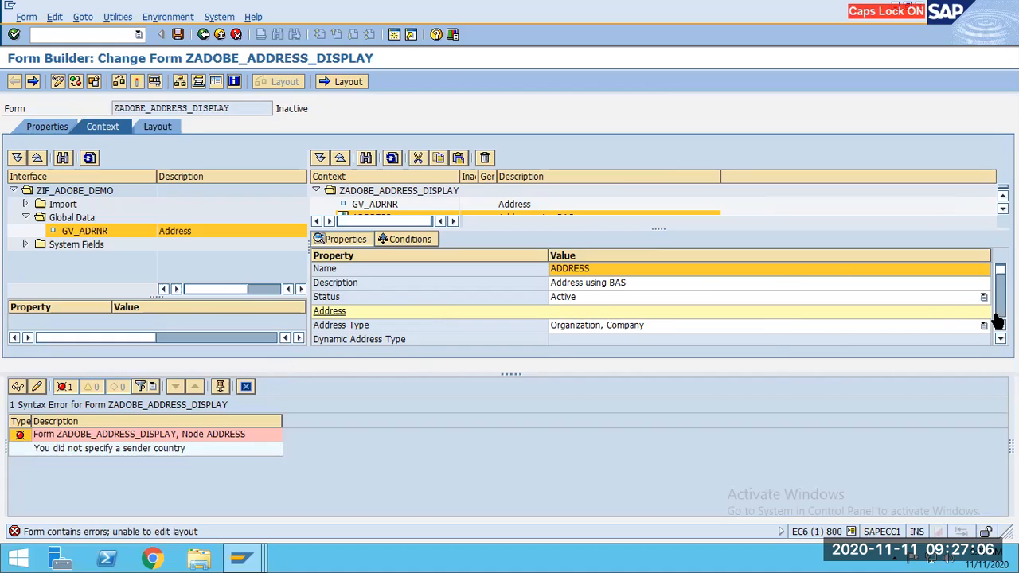
pyautogui.doubleClick(73, 437)
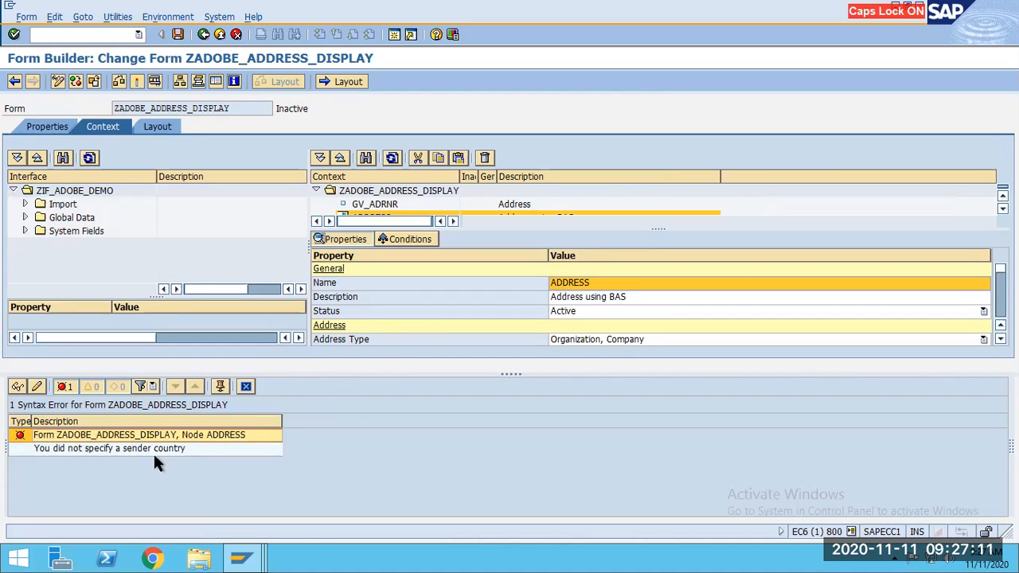
pyautogui.click(100, 449)
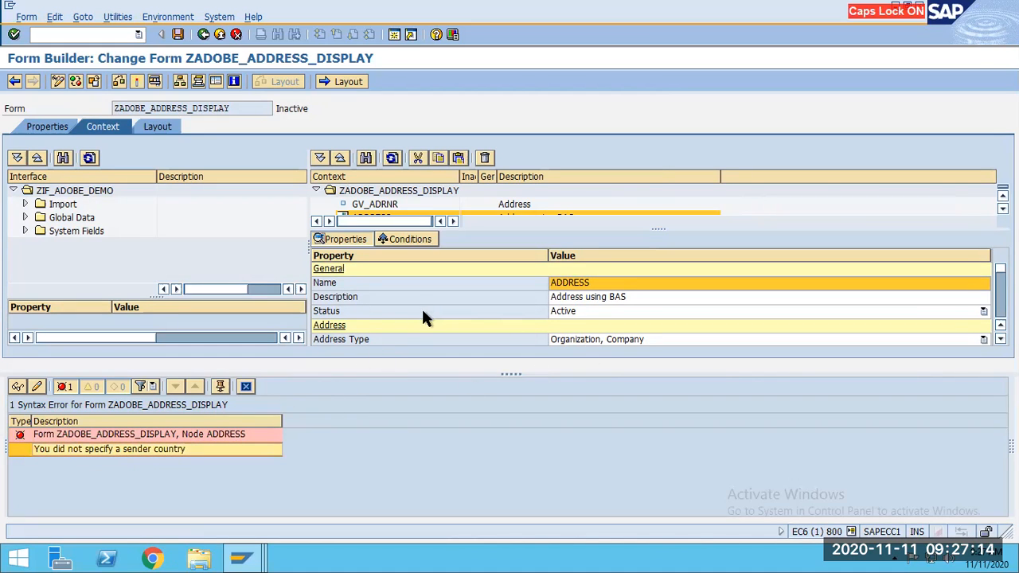
# - Set the ADDRESS node's Sending Country to 'IN', enlarging the properties area above the error list
pyautogui.click(583, 296)
pyautogui.click(606, 310)
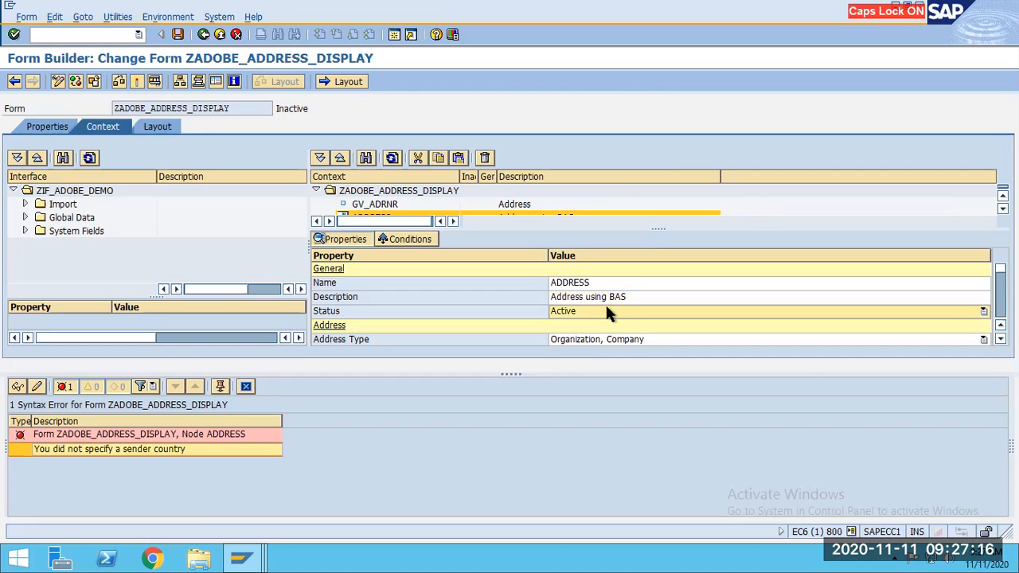
pyautogui.scroll(-1, 618, 317)
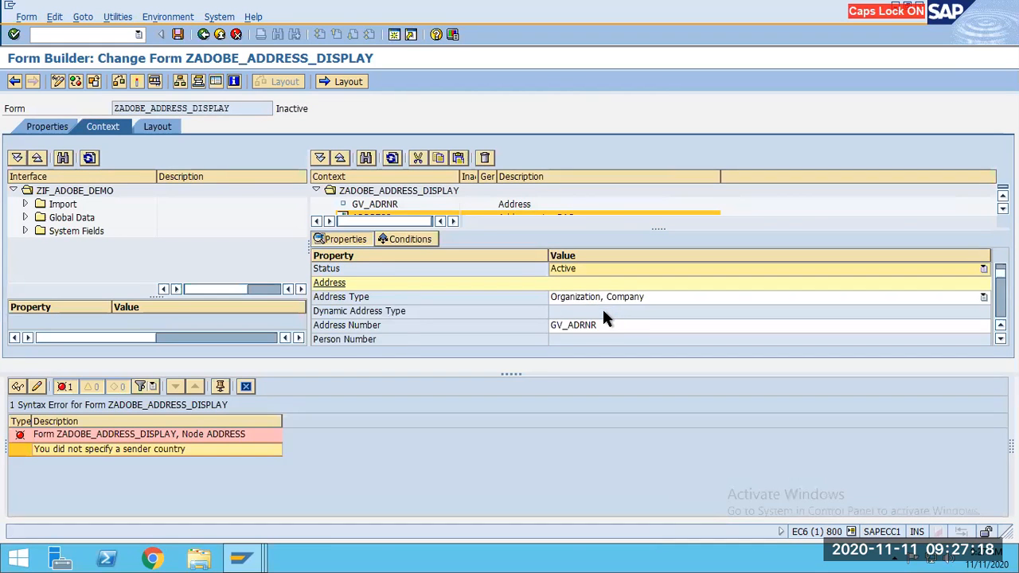
pyautogui.scroll(-1, 603, 312)
pyautogui.scroll(-1, 600, 319)
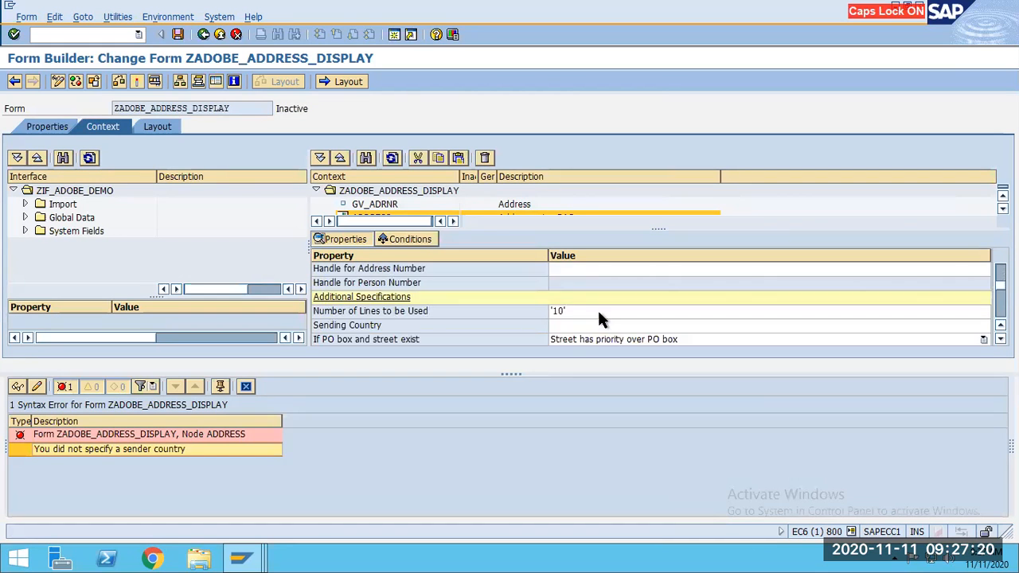
pyautogui.click(570, 326)
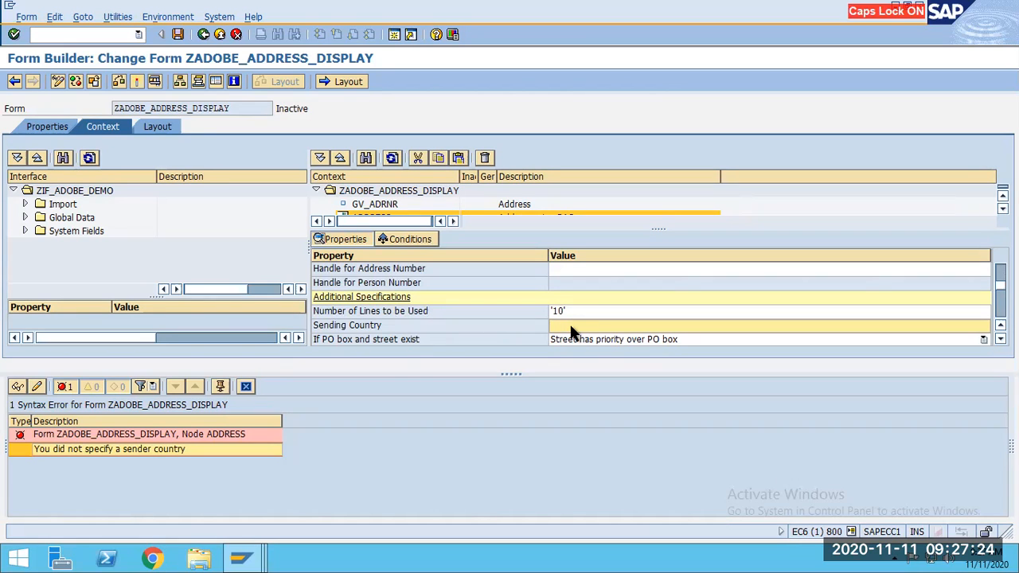
pyautogui.moveTo(518, 373); pyautogui.dragTo(531, 463)
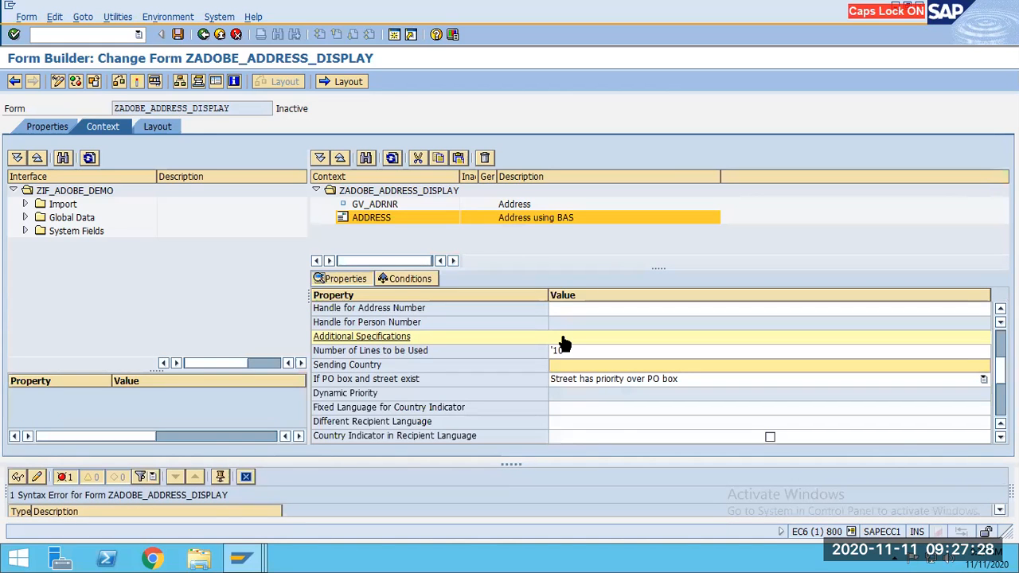
pyautogui.write('IN')
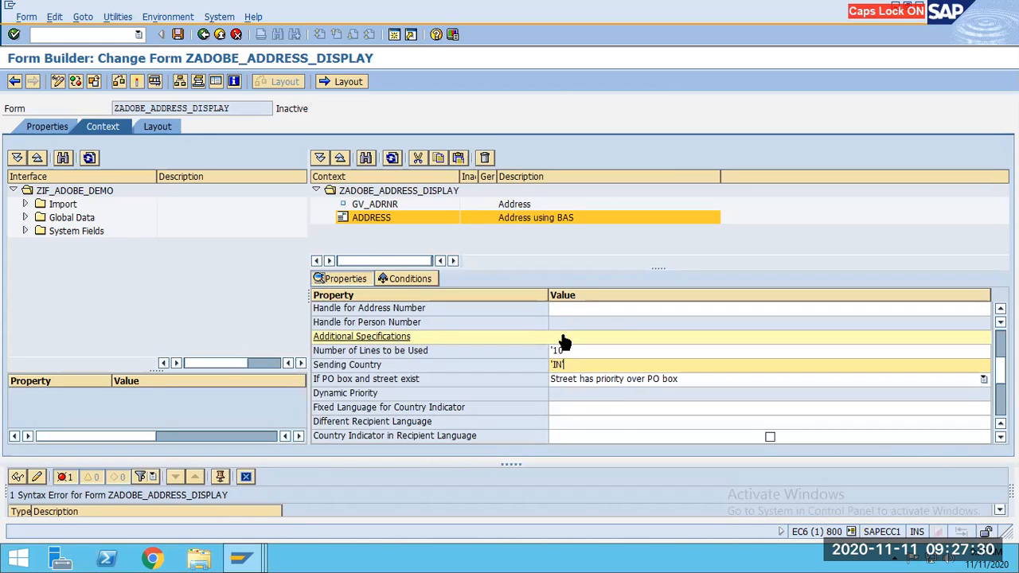
pyautogui.write("'")
pyautogui.press('Return')
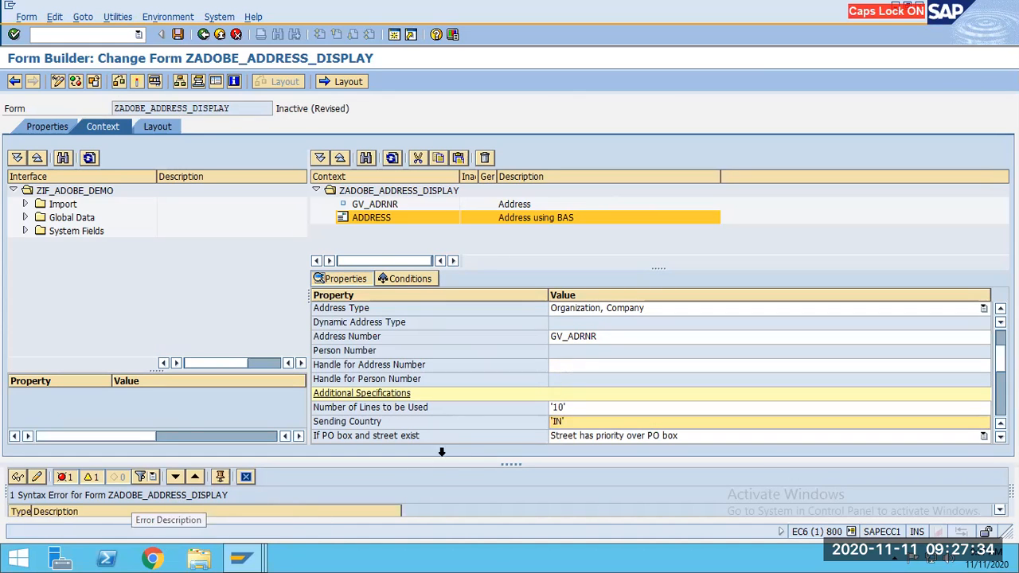
# - Enlarge the syntax error list to read its entries and open the form's layout for editing
pyautogui.moveTo(505, 463); pyautogui.dragTo(499, 426)
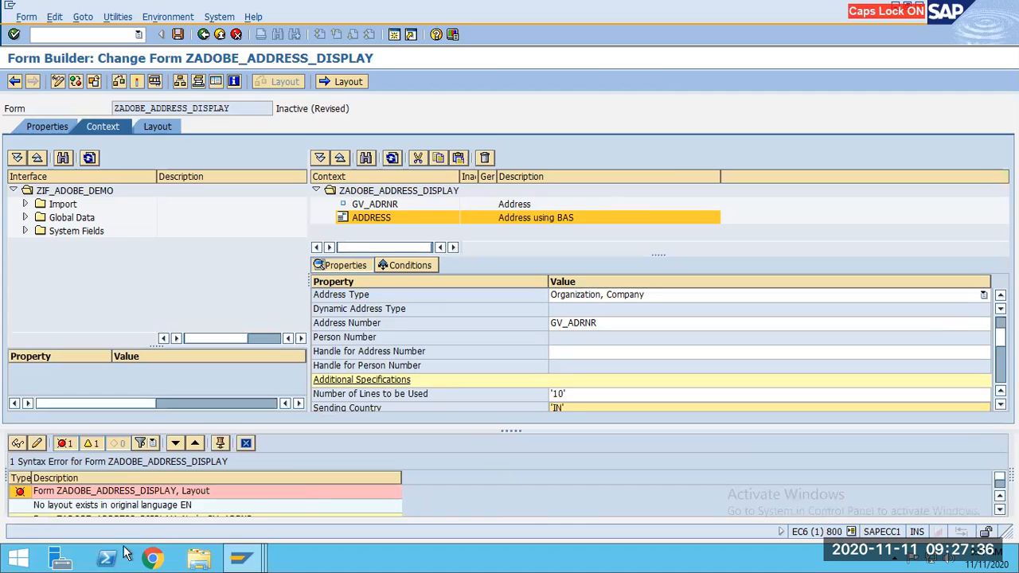
pyautogui.click(159, 129)
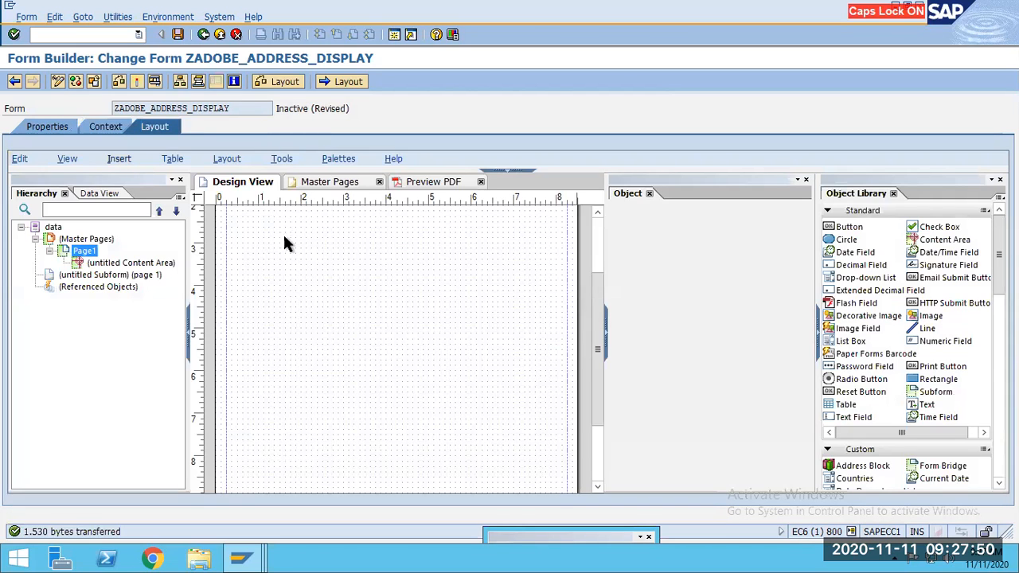
# - Widen the design area and place the ADDRESS field from the form's data view onto the page body
pyautogui.moveTo(621, 251); pyautogui.dragTo(667, 250)
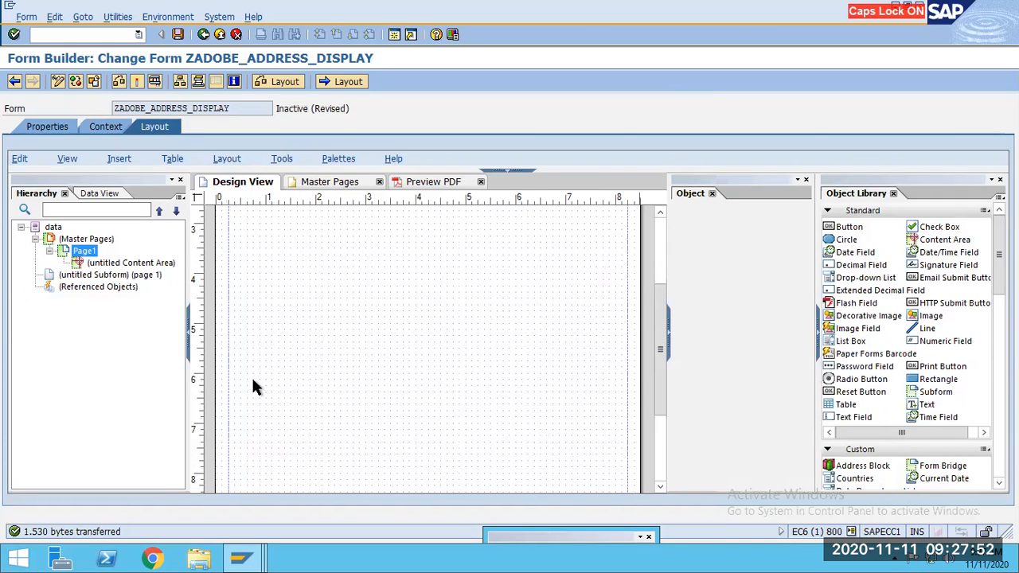
pyautogui.click(99, 193)
pyautogui.click(77, 223)
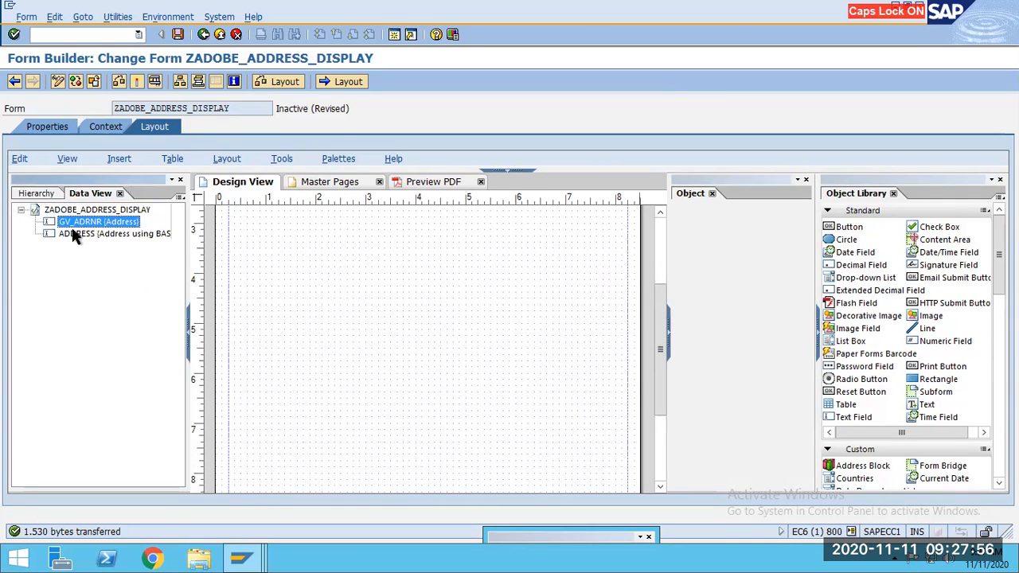
pyautogui.click(82, 234)
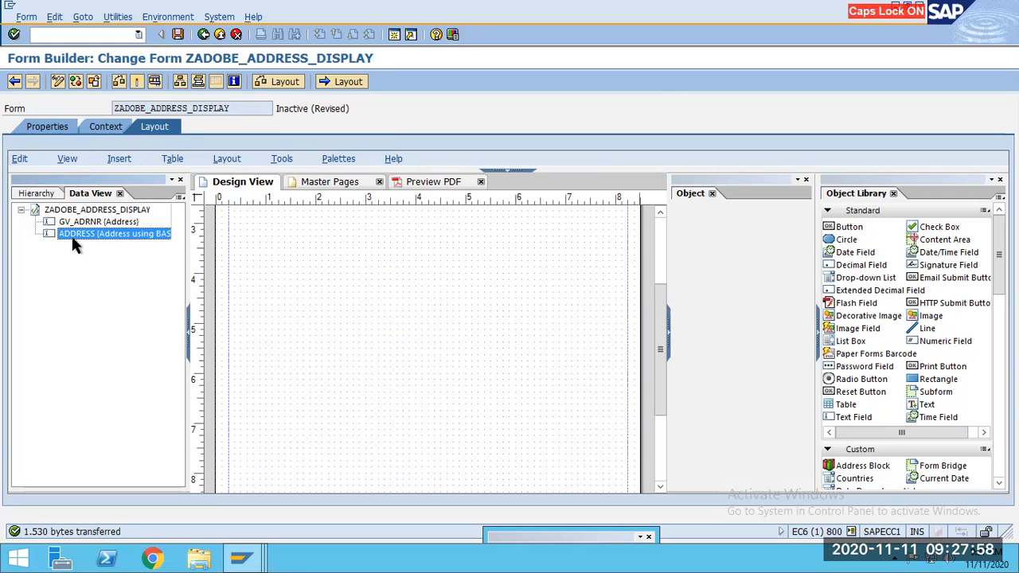
pyautogui.click(77, 224)
pyautogui.click(76, 235)
pyautogui.moveTo(72, 232); pyautogui.dragTo(359, 321)
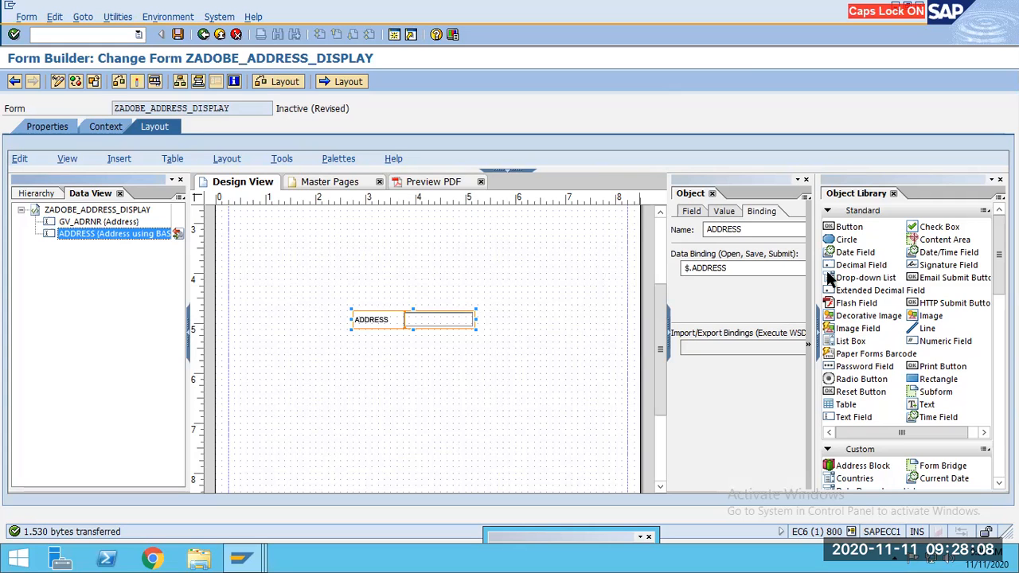
# - Enlarge the design area further and review the ADDRESS field's data binding and field settings
pyautogui.moveTo(813, 270); pyautogui.dragTo(861, 301)
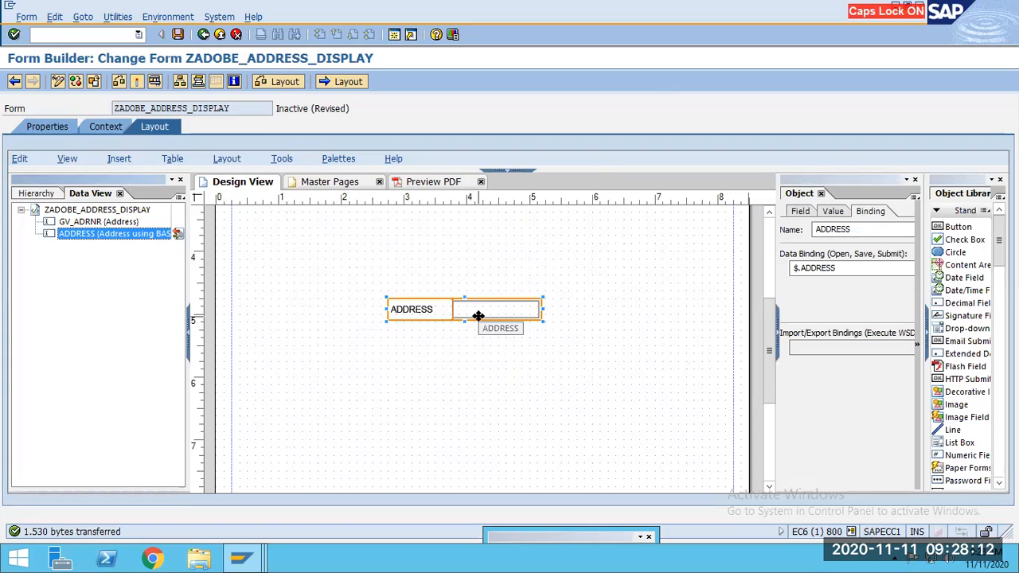
pyautogui.click(833, 270)
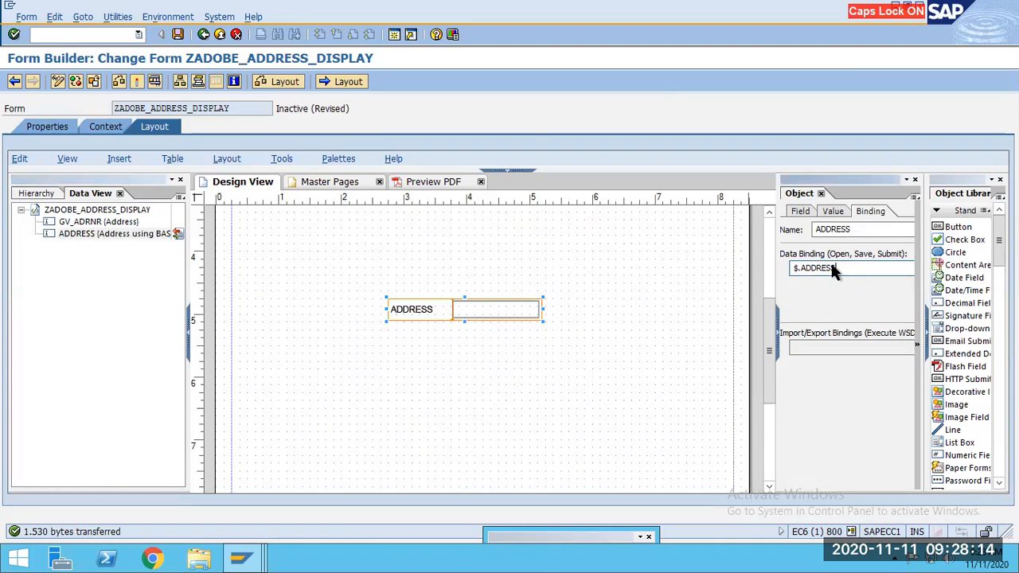
pyautogui.click(798, 211)
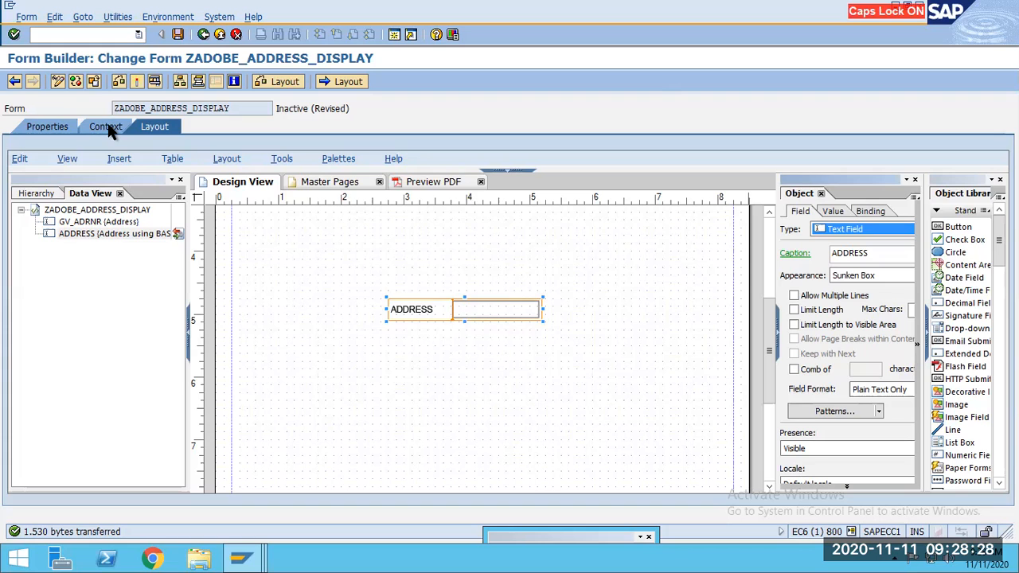
# - Enlarge the ADDRESS field to about 4.3 by 2.4 inches, dismissing the multiple-lines hint
pyautogui.moveTo(541, 320); pyautogui.dragTo(643, 400)
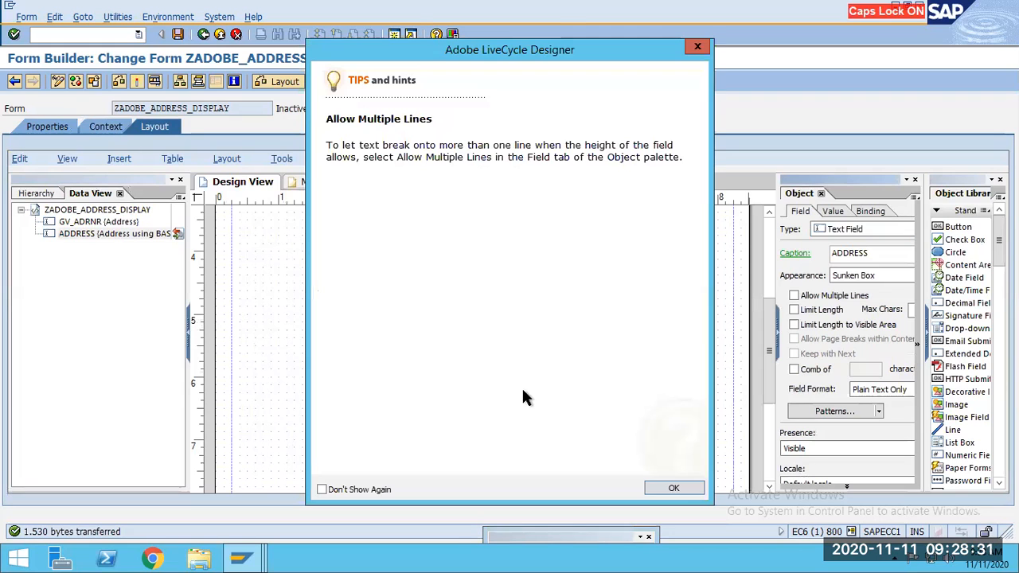
pyautogui.click(673, 488)
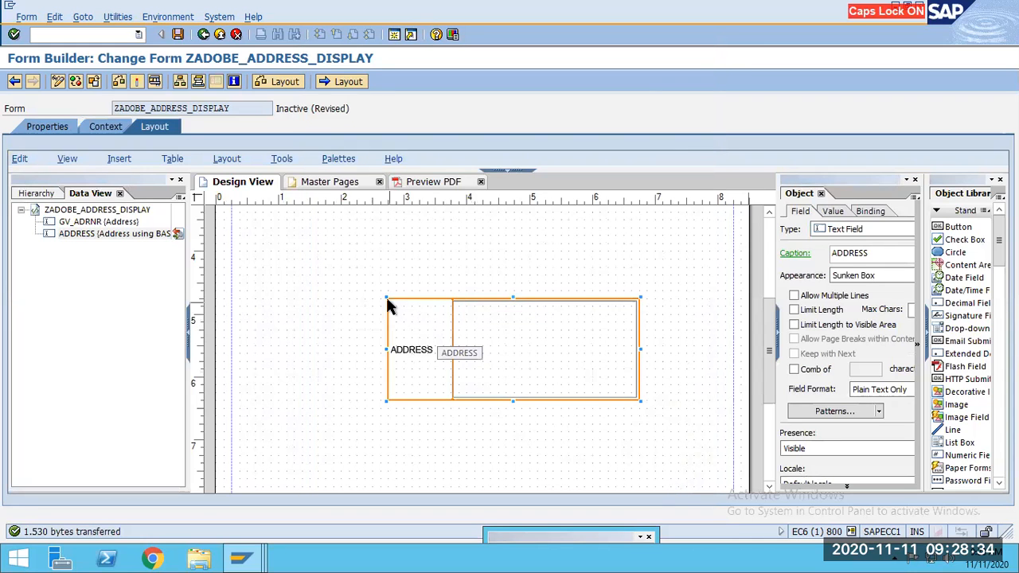
pyautogui.moveTo(387, 299); pyautogui.dragTo(339, 252)
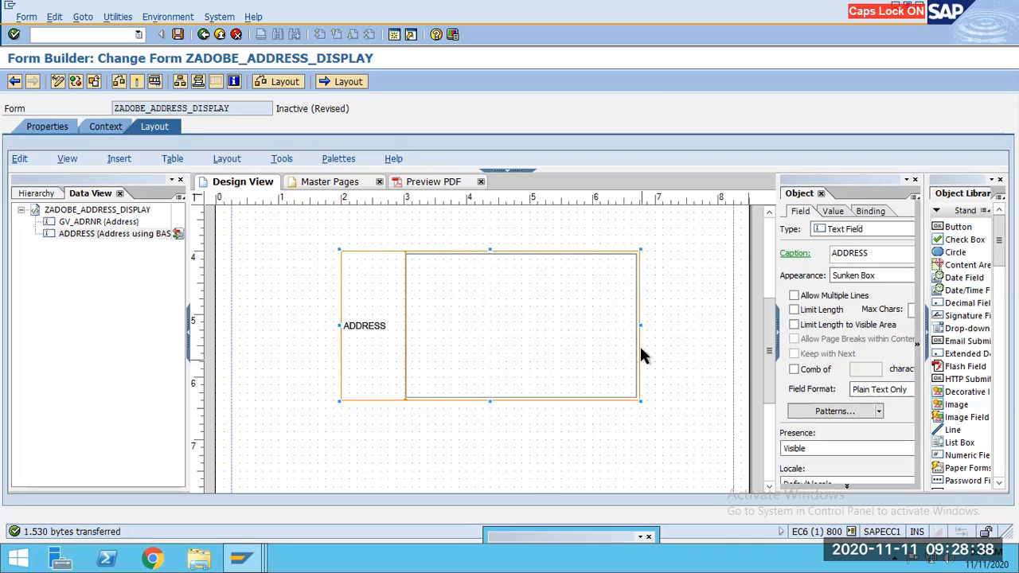
pyautogui.moveTo(640, 325); pyautogui.dragTo(608, 322)
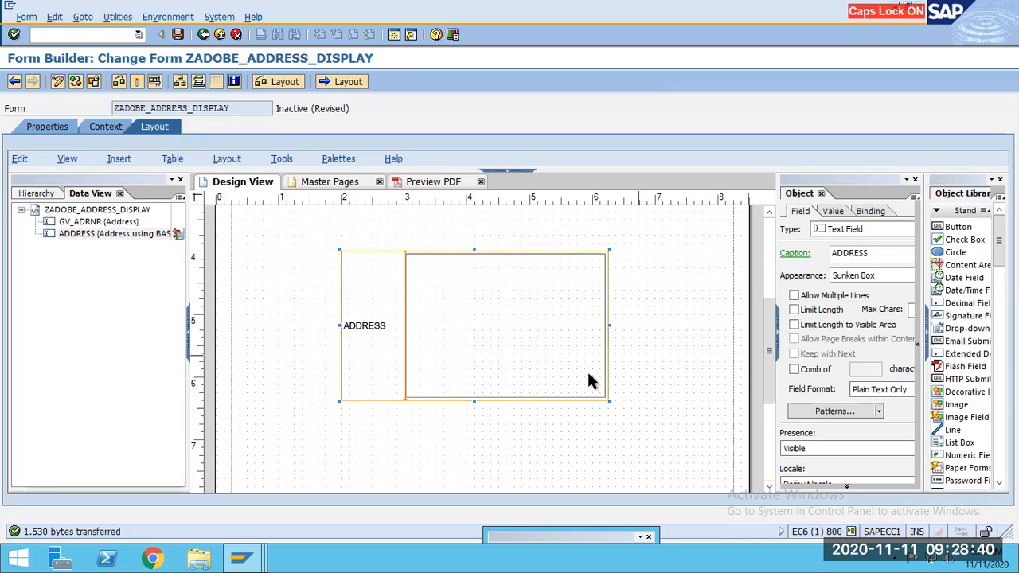
# - Replace the ADDRESS field's caption text with 'Customer No'
pyautogui.doubleClick(365, 324)
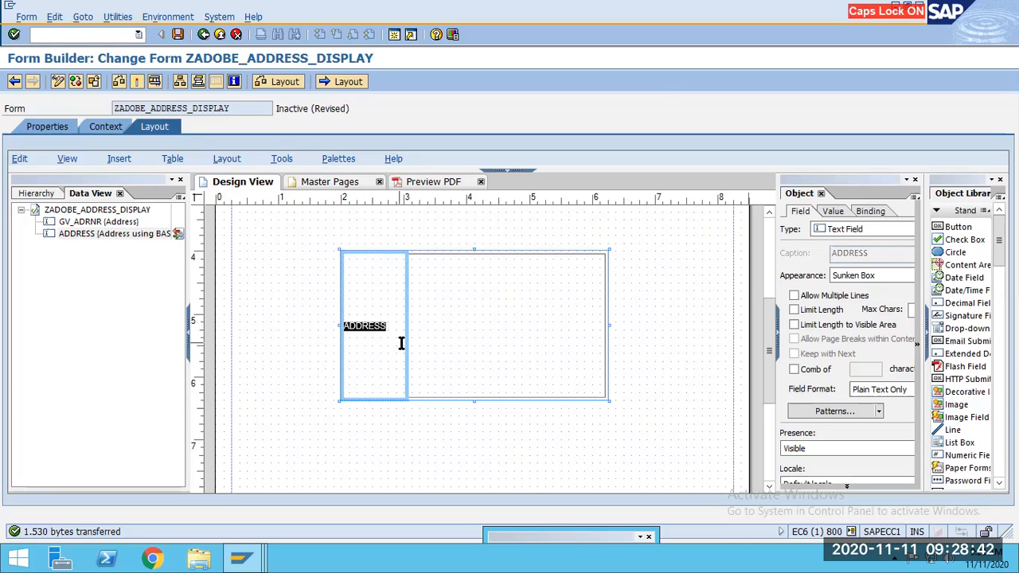
pyautogui.click(401, 343)
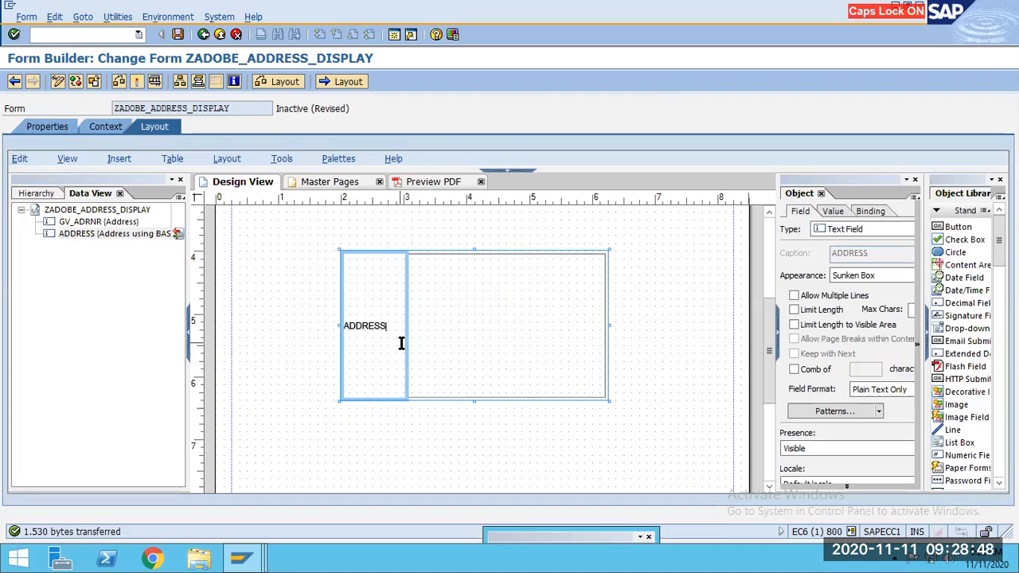
pyautogui.press('BackSpace')
pyautogui.press('BackSpace')
pyautogui.press('BackSpace')
pyautogui.press('BackSpace')
pyautogui.press('BackSpace')
pyautogui.press('BackSpace')
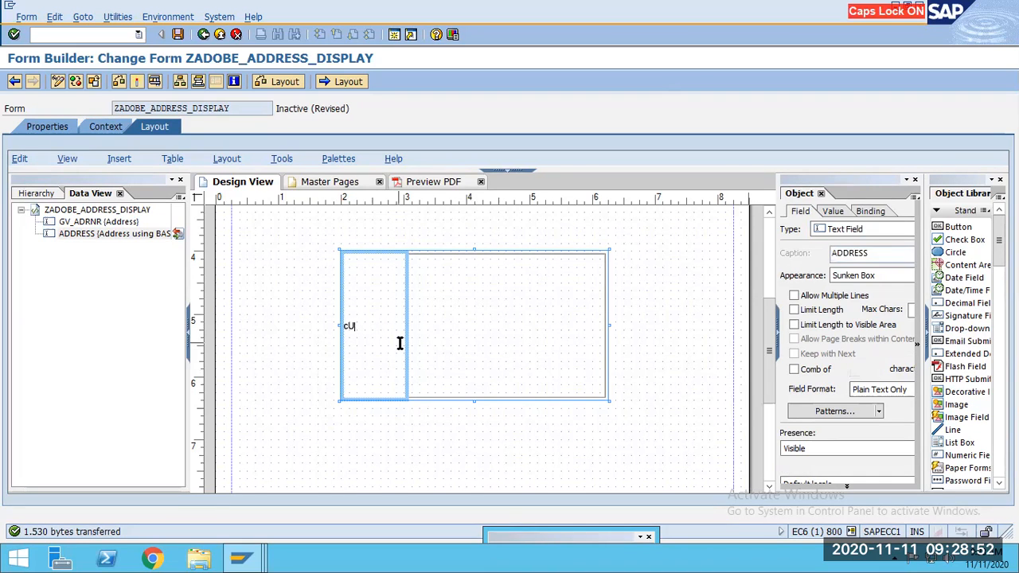
pyautogui.press('capslock')
pyautogui.write('Customer No')
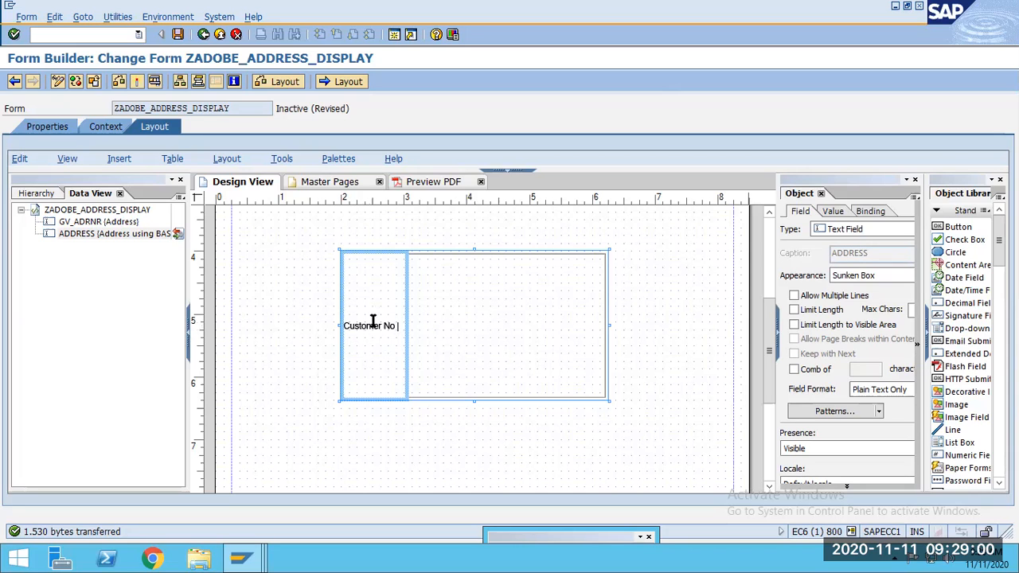
# - Add the variable name GV_KUNNR after 'Customer No' in the field's caption
pyautogui.moveTo(396, 326); pyautogui.dragTo(344, 326)
pyautogui.click(364, 328)
pyautogui.click(396, 324)
pyautogui.press('capslock')
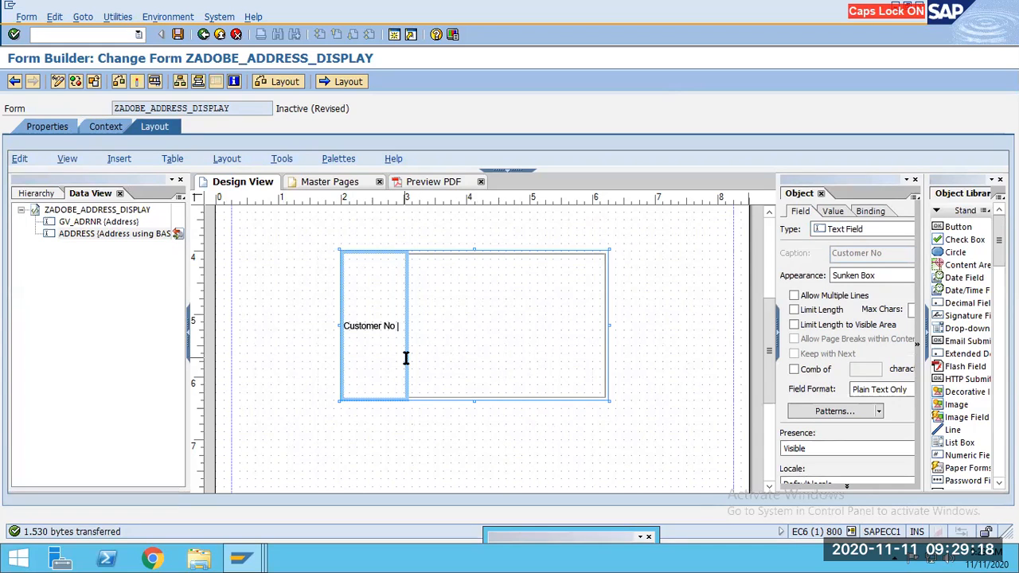
pyautogui.write('GV')
pyautogui.write('_KUU')
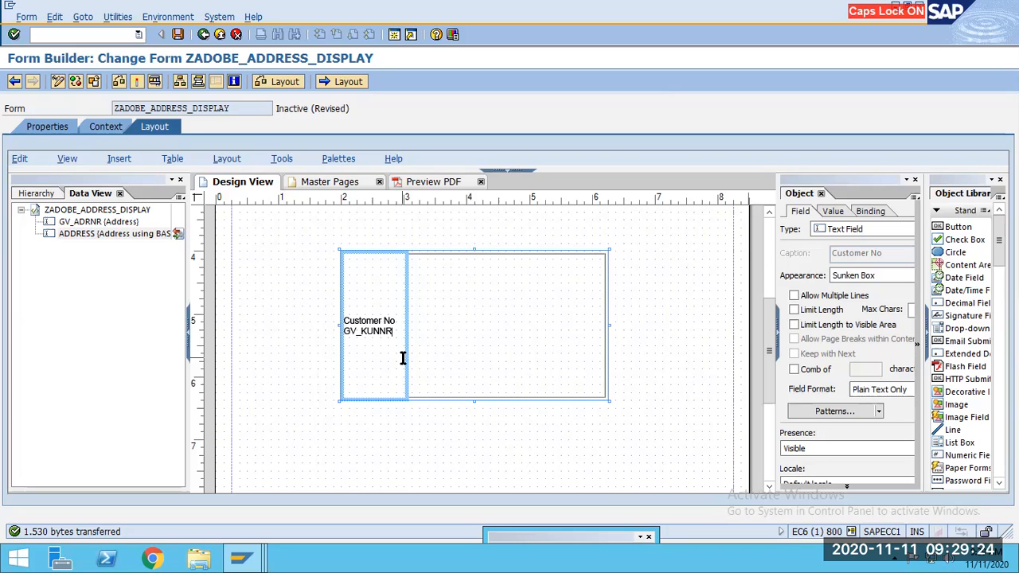
# - Replace GV_KUNNR in the field's caption with CUSTNO
pyautogui.moveTo(393, 331); pyautogui.dragTo(341, 328)
pyautogui.press('BackSpace')
pyautogui.write('CUSTNO')
# - Check the text options available for CUSTNO in the caption and delete that word
pyautogui.moveTo(382, 332); pyautogui.dragTo(345, 335)
pyautogui.rightClick(359, 331)
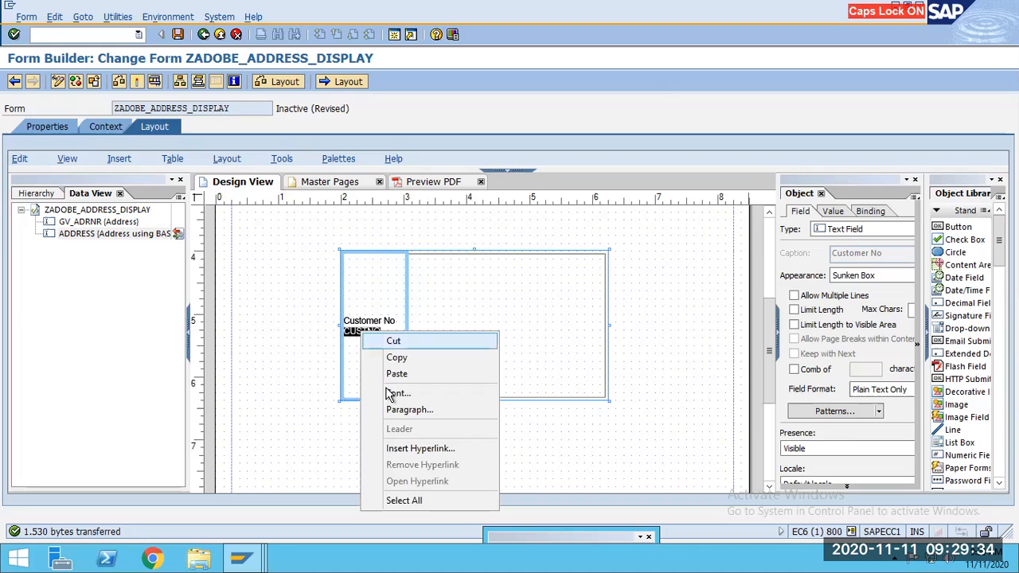
pyautogui.click(345, 338)
pyautogui.click(351, 334)
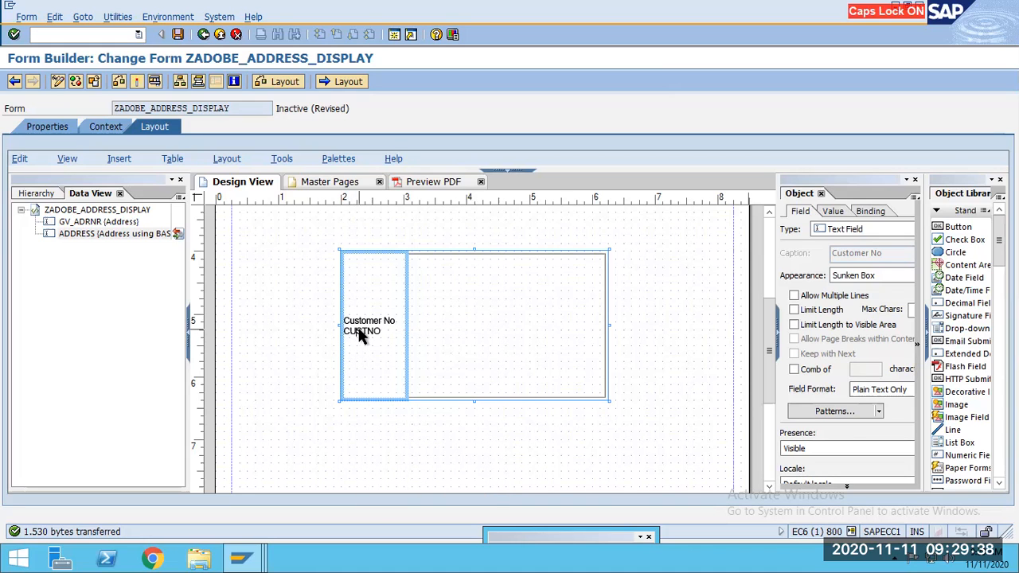
pyautogui.rightClick(359, 334)
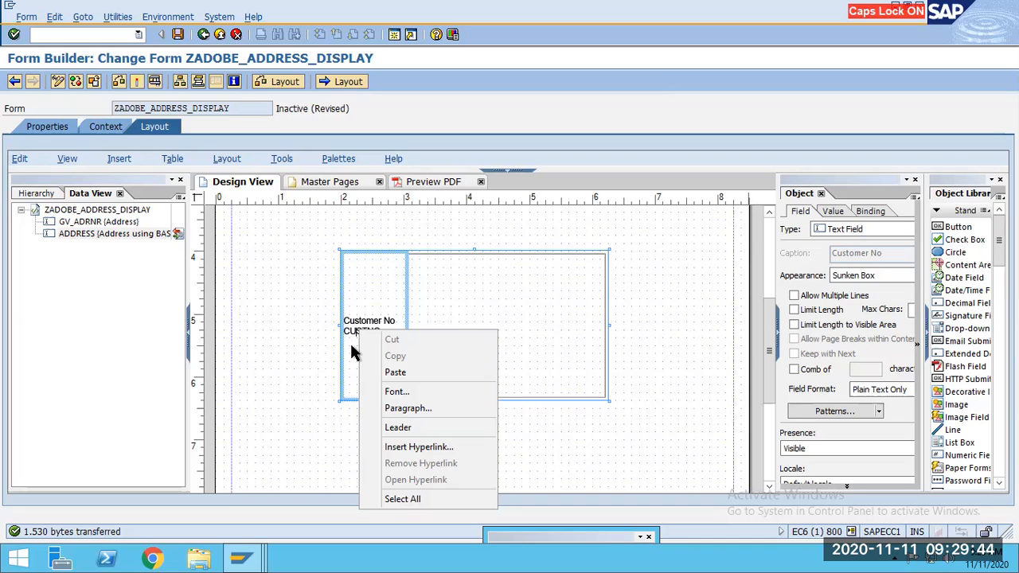
pyautogui.click(349, 341)
pyautogui.hotkey('ctrl', 'a')
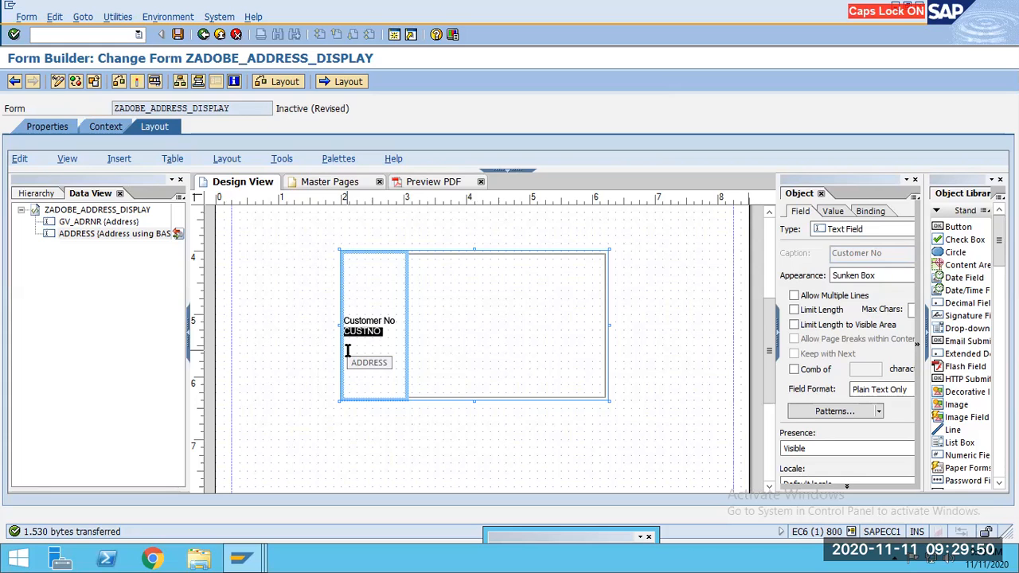
pyautogui.press('BackSpace')
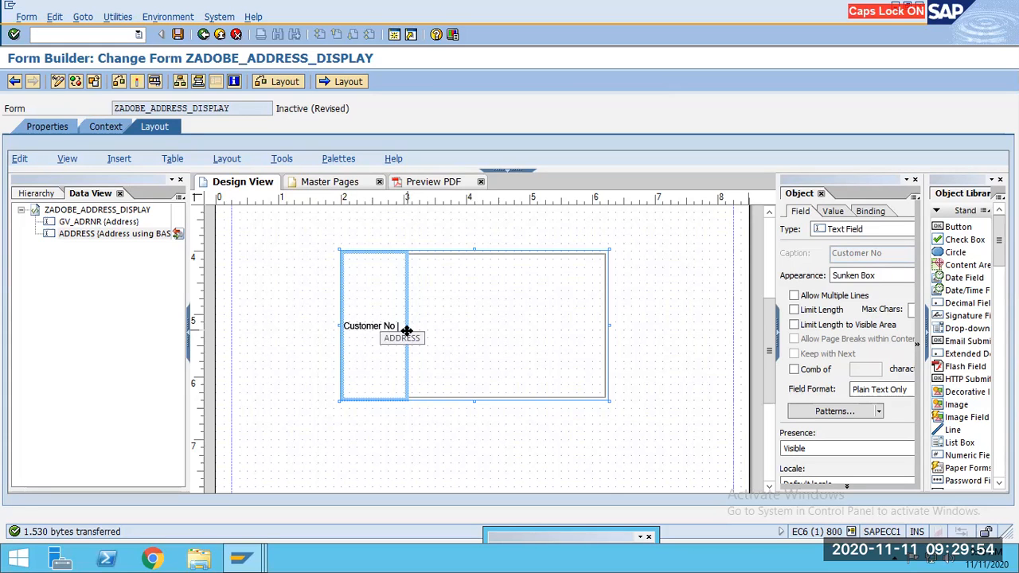
# - Extend the ADDRESS field and its caption area sideways and clear the whole caption text
pyautogui.moveTo(338, 325); pyautogui.dragTo(277, 326)
pyautogui.moveTo(342, 332); pyautogui.dragTo(416, 335)
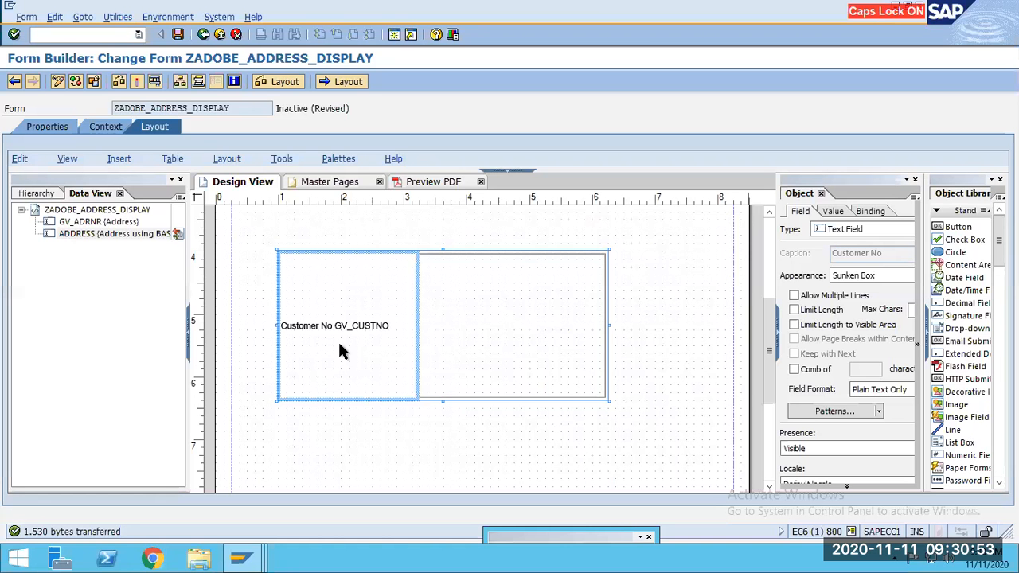
pyautogui.moveTo(387, 325); pyautogui.dragTo(275, 325)
pyautogui.press('Delete')
pyautogui.click(417, 332)
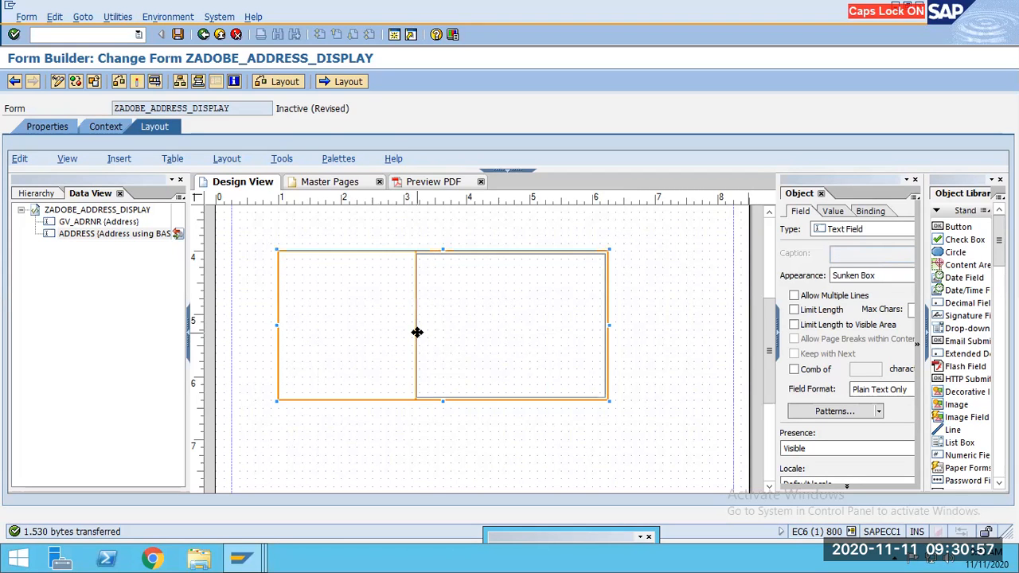
# - Resize the captionless ADDRESS field to span from about 3.2 to 7 inches on the horizontal ruler
pyautogui.click(302, 325)
pyautogui.moveTo(307, 326); pyautogui.dragTo(417, 333)
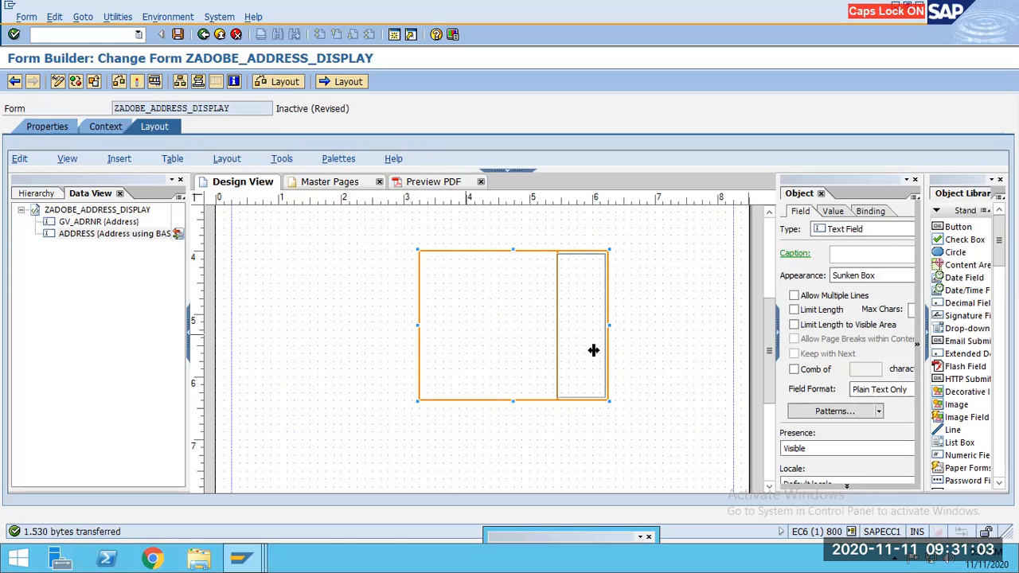
pyautogui.moveTo(608, 326); pyautogui.dragTo(655, 326)
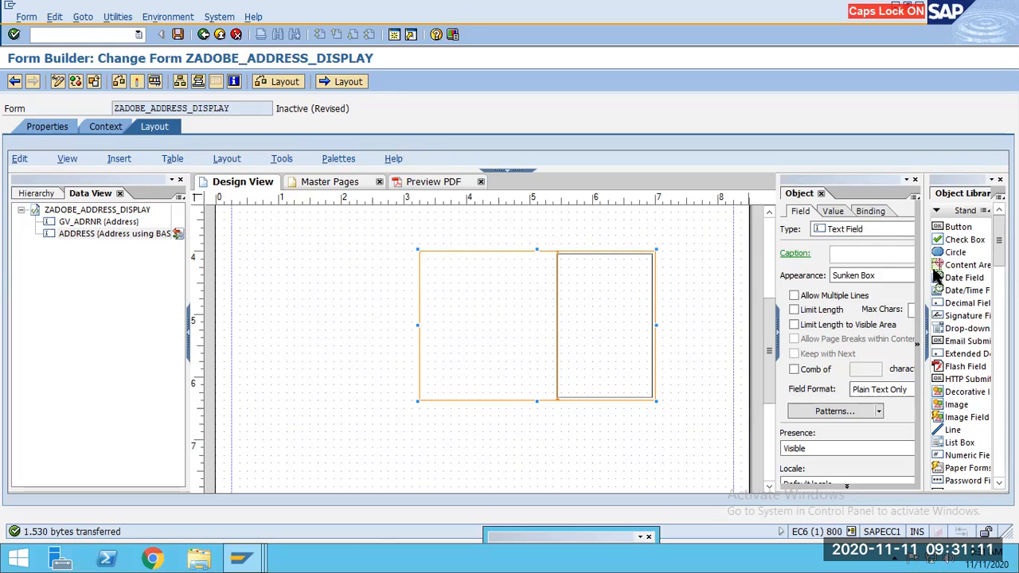
# - Widen the object library, find the Text object and place it on the page to the left of the ADDRESS field
pyautogui.moveTo(924, 283); pyautogui.dragTo(851, 282)
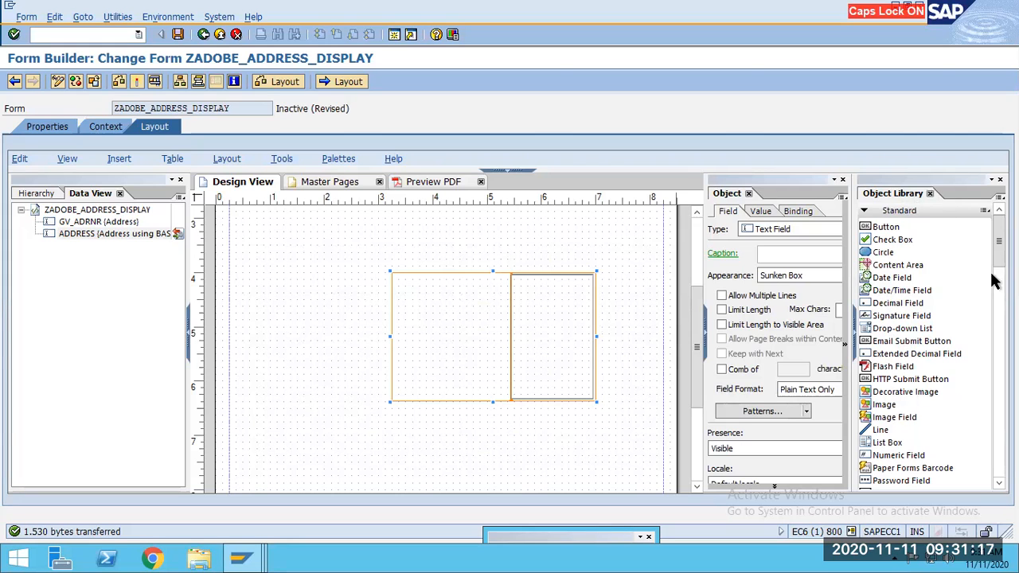
pyautogui.scroll(-3, 979, 319)
pyautogui.scroll(3, 959, 350)
pyautogui.scroll(-2, 920, 400)
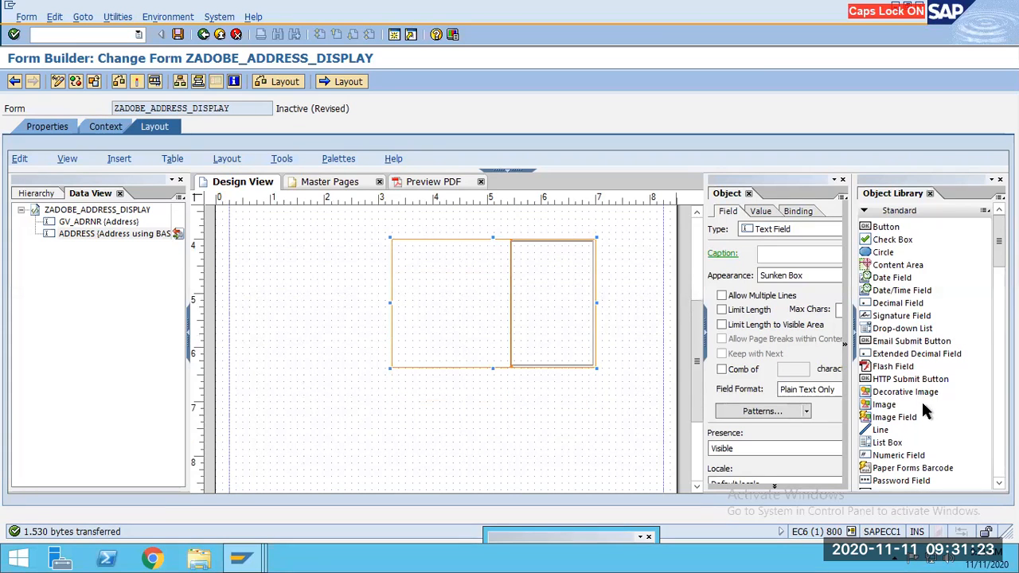
pyautogui.scroll(3, 521, 443)
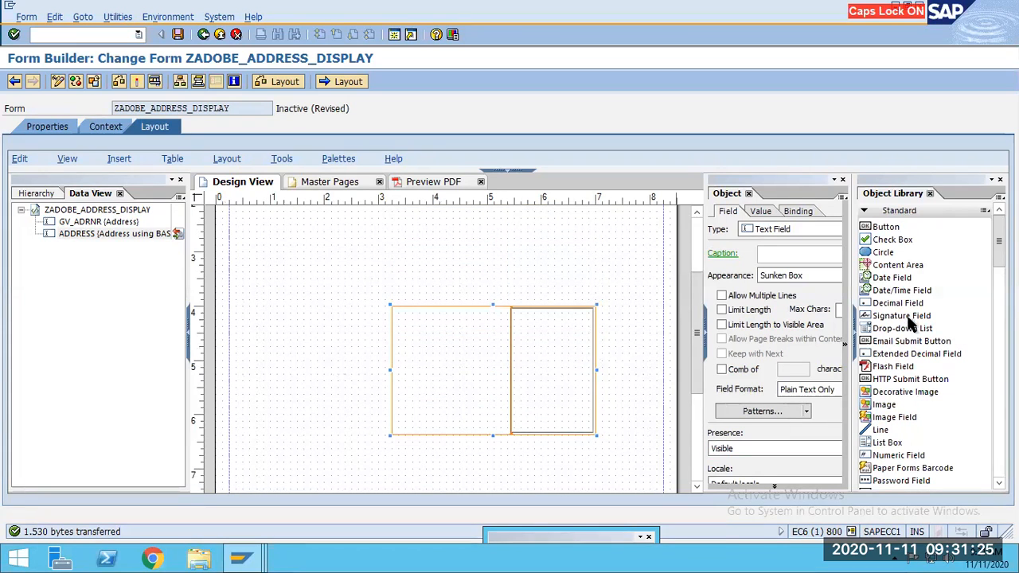
pyautogui.click(891, 277)
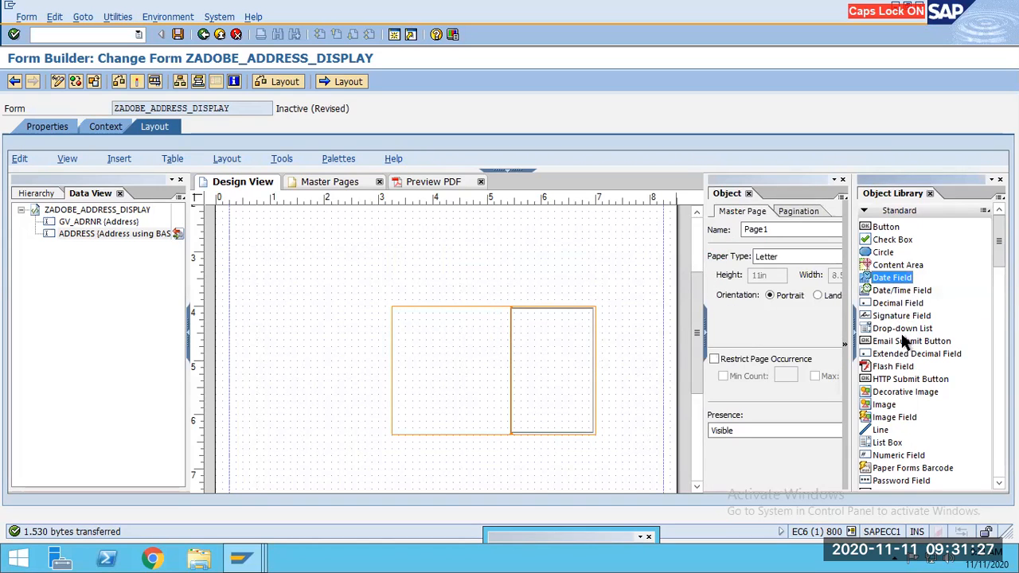
pyautogui.click(905, 329)
pyautogui.scroll(-1, 907, 382)
pyautogui.scroll(-4, 907, 425)
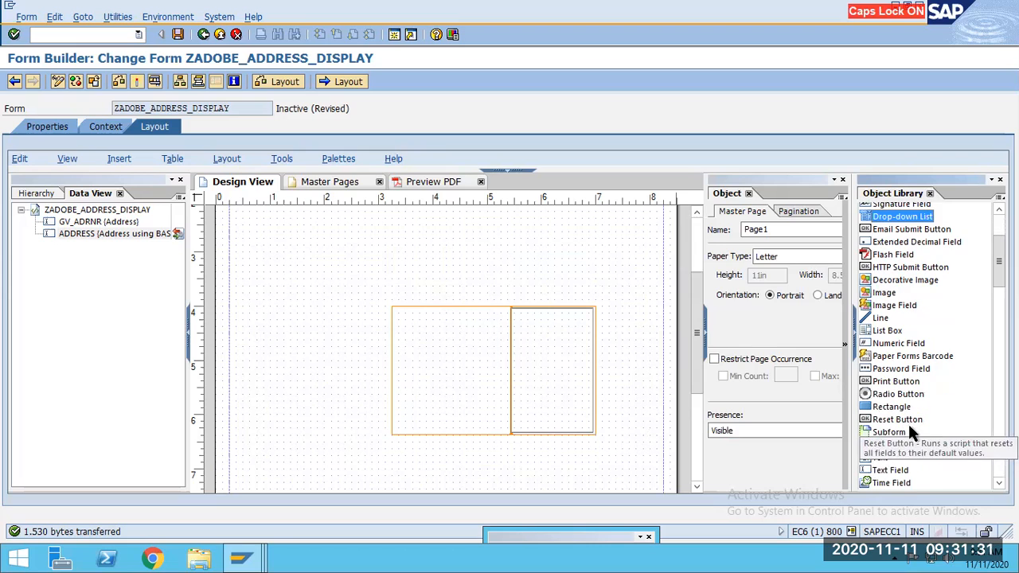
pyautogui.moveTo(879, 457)
pyautogui.mouseDown()
pyautogui.moveTo(360, 396)
pyautogui.moveTo(318, 363)
pyautogui.mouseUp()
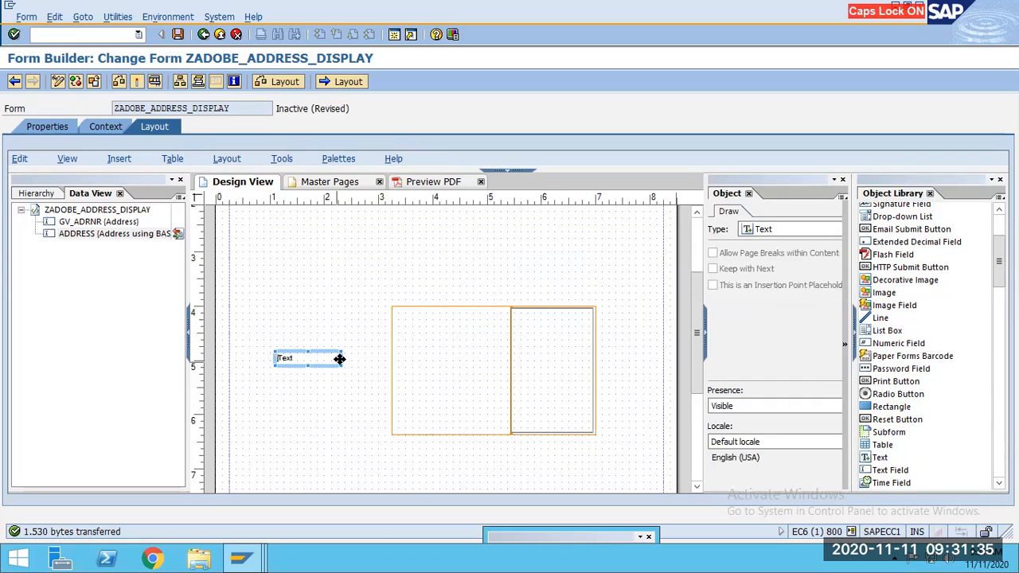
# - Narrow the ADDRESS field to about 1.9 inches wide and move it closer to the text object
pyautogui.click(514, 375)
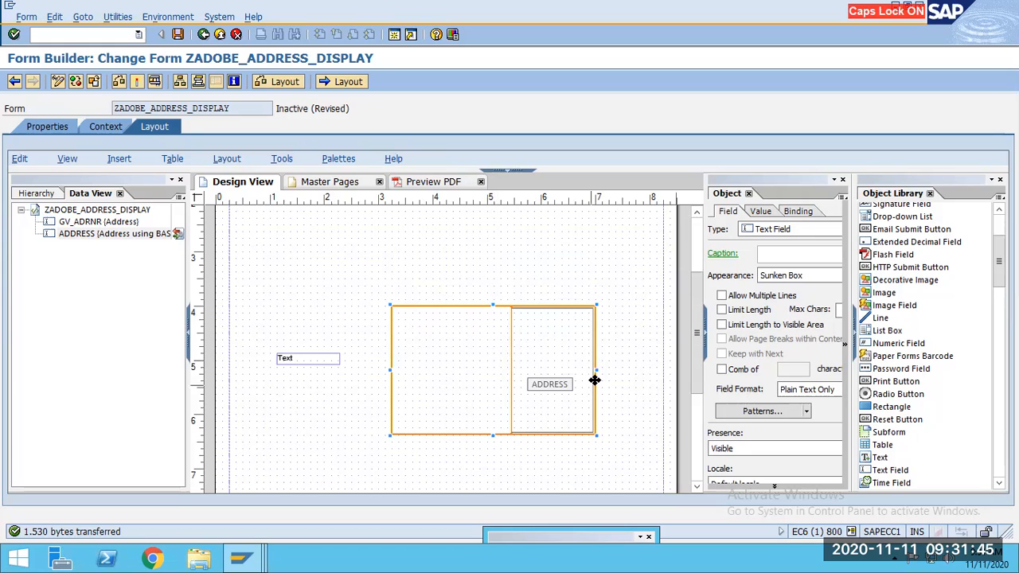
pyautogui.moveTo(594, 371); pyautogui.dragTo(615, 370)
pyautogui.moveTo(388, 374); pyautogui.dragTo(516, 374)
pyautogui.moveTo(607, 382)
pyautogui.mouseDown()
pyautogui.moveTo(530, 391)
pyautogui.moveTo(490, 379)
pyautogui.moveTo(478, 362)
pyautogui.mouseUp()
# - Replace the placeholder content of the text object beside the ADDRESS field with "Customer No"
pyautogui.click(286, 358)
pyautogui.doubleClick(292, 359)
pyautogui.write('aUST')
pyautogui.press('BackSpace')
pyautogui.press('BackSpace')
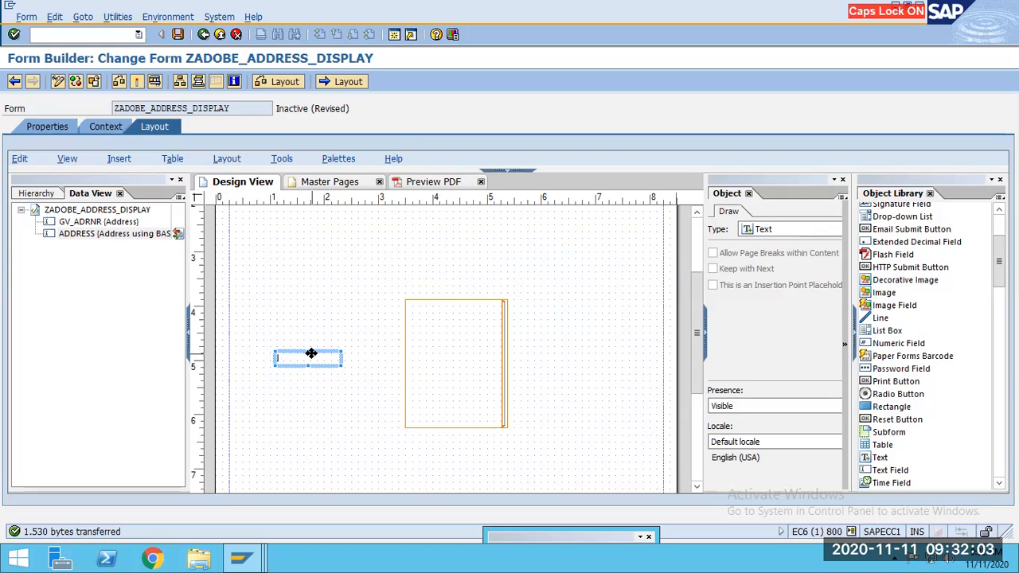
pyautogui.press('capslock')
pyautogui.write('customer')
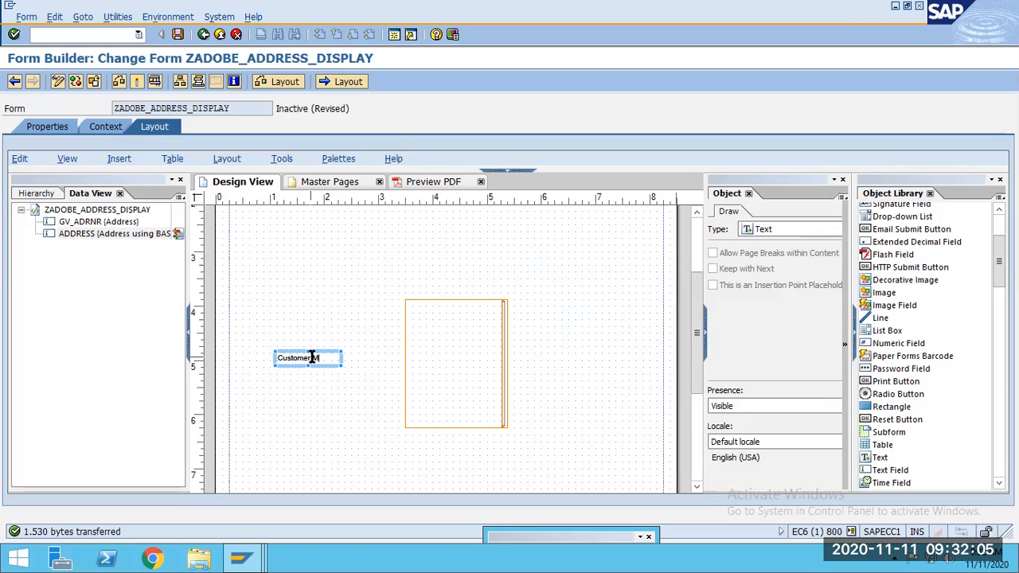
pyautogui.write(' No')
# - Append the word "CustNo" after "Customer No" in the text object
pyautogui.press('capslock')
pyautogui.write('cU')
pyautogui.press('BackSpace')
pyautogui.press('BackSpace')
pyautogui.press('BackSpace')
pyautogui.write('C')
pyautogui.press('capslock')
pyautogui.write('ustomer')
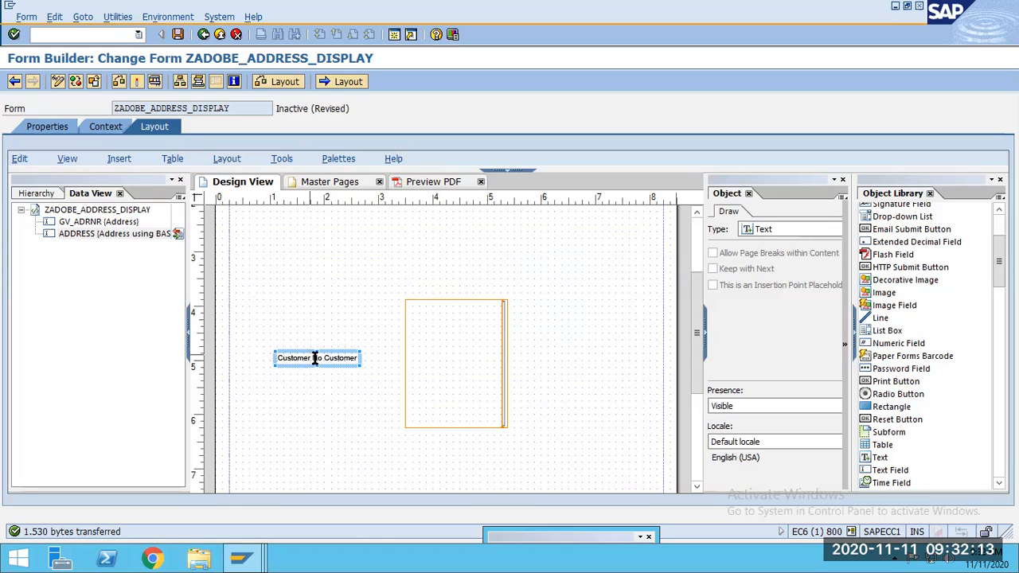
pyautogui.press('BackSpace')
pyautogui.press('BackSpace')
pyautogui.press('BackSpace')
pyautogui.press('BackSpace')
pyautogui.write('No')
# - Convert the word CustNo in the label into a floating field
pyautogui.doubleClick(324, 358)
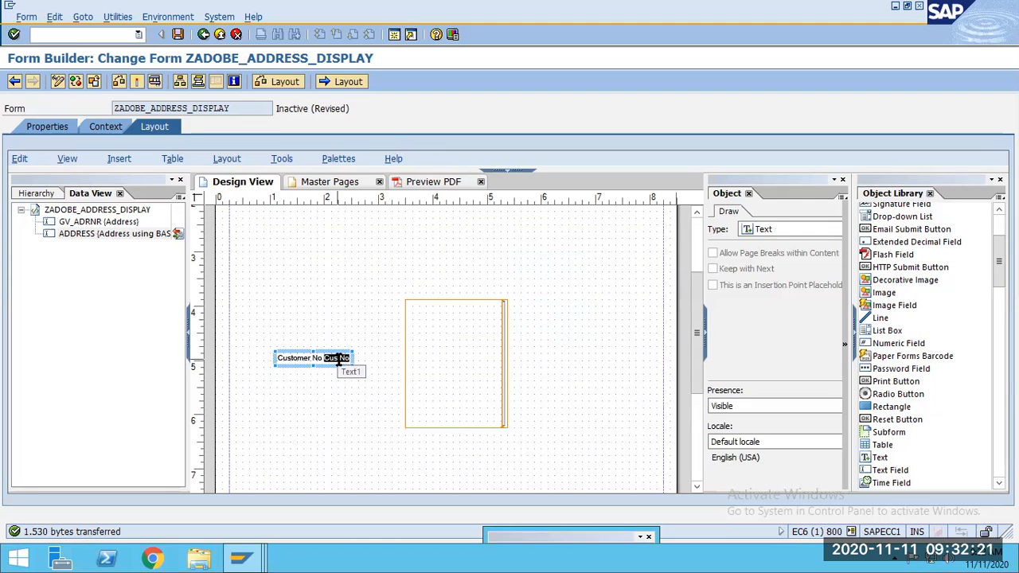
pyautogui.rightClick(336, 359)
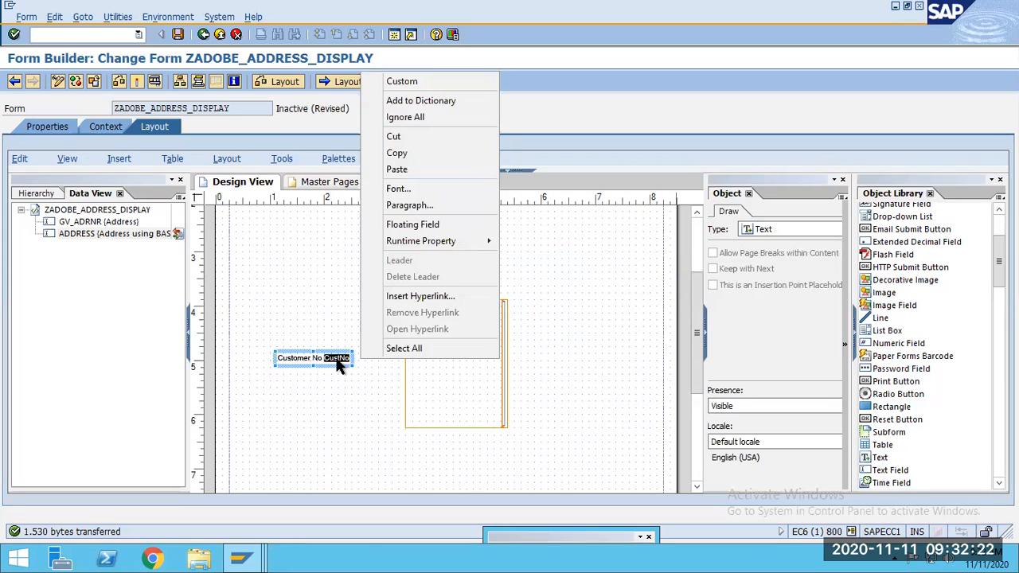
pyautogui.click(382, 226)
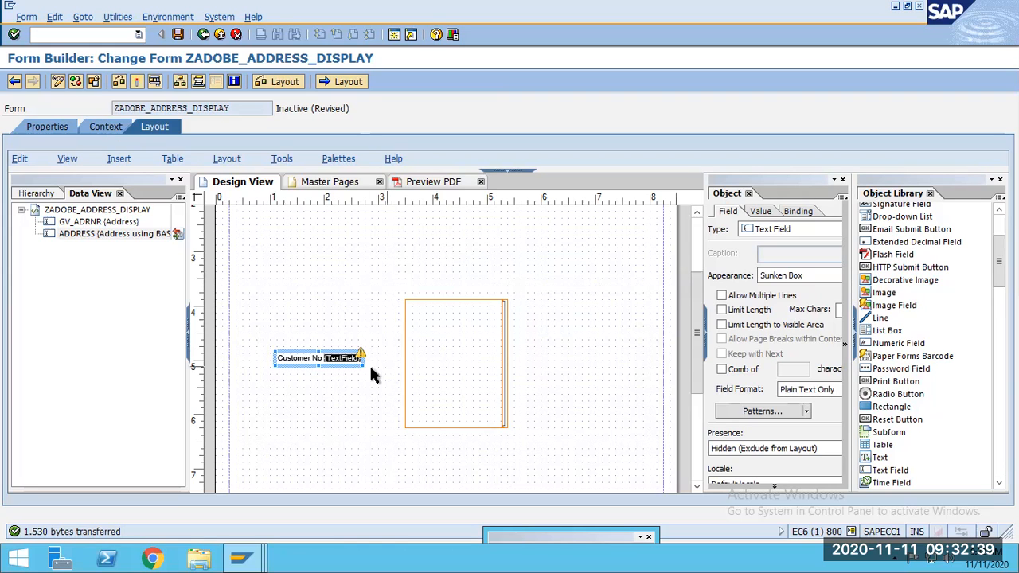
# - Save and check form ZADOBE_ADDRESS_DISPLAY, close the check results and activate the form
pyautogui.click(478, 370)
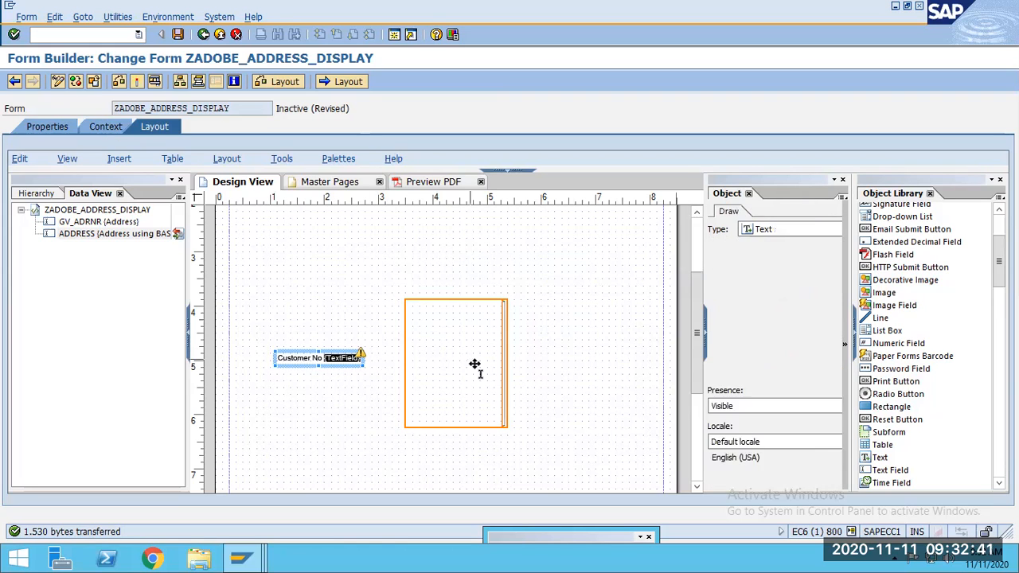
pyautogui.click(180, 36)
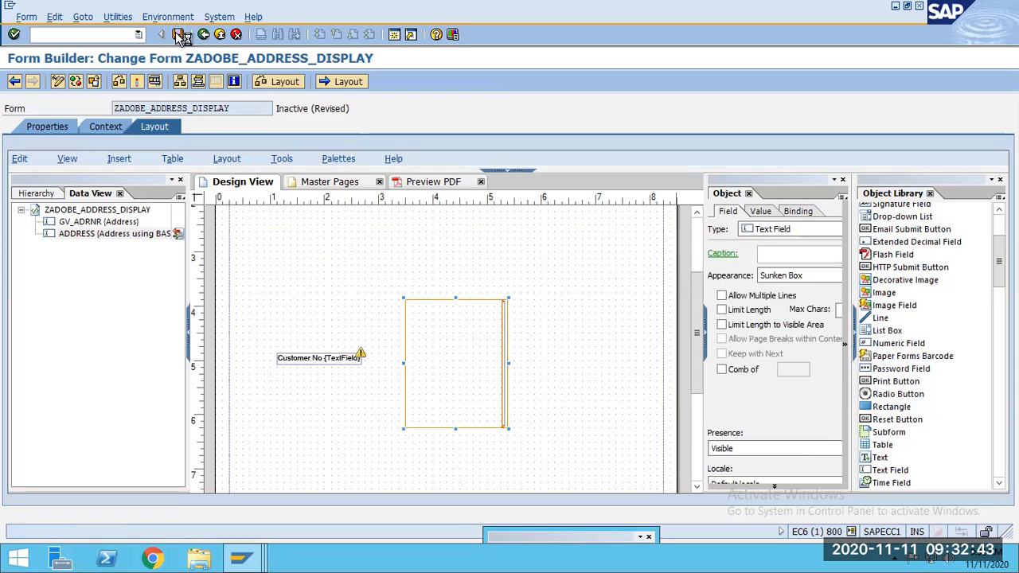
pyautogui.click(120, 81)
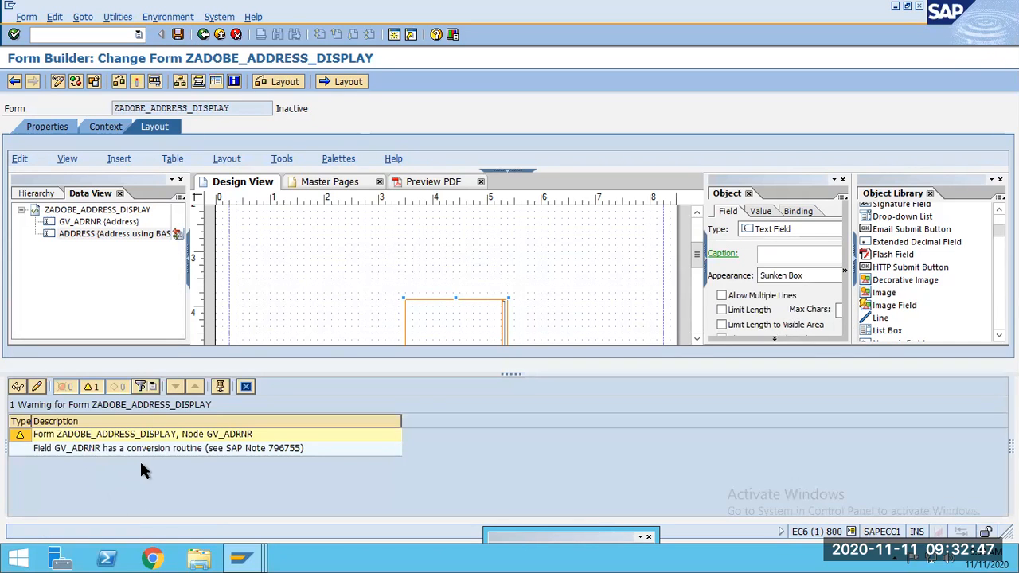
pyautogui.click(245, 387)
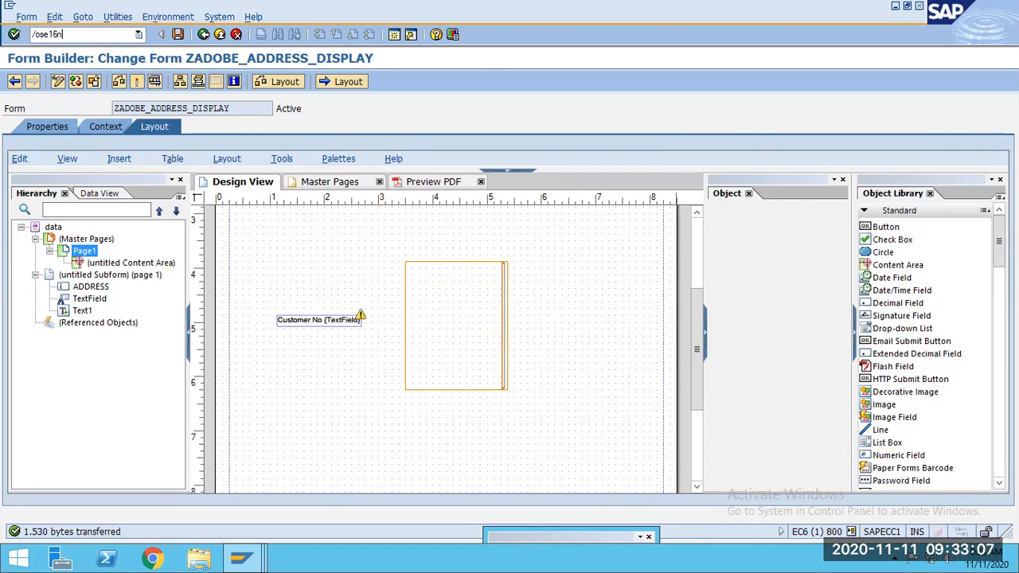
# - Open SE16N in a new session, list the entries of table ADRC and pick the address number of BestRun Germany
pyautogui.write('/ose16n')
pyautogui.press('Return')
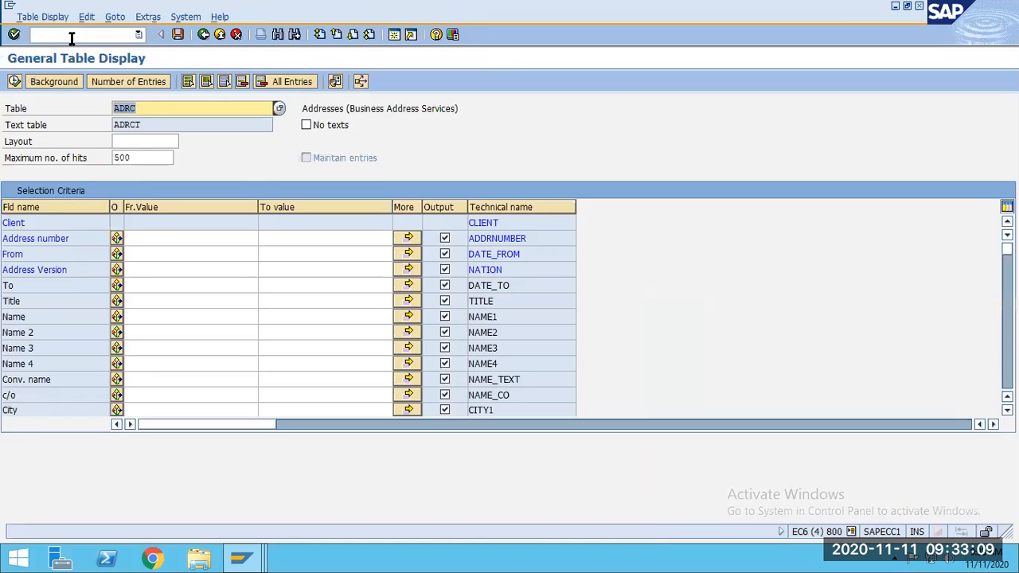
pyautogui.write('a')
pyautogui.press('Down')
pyautogui.press('Return')
pyautogui.click(14, 81)
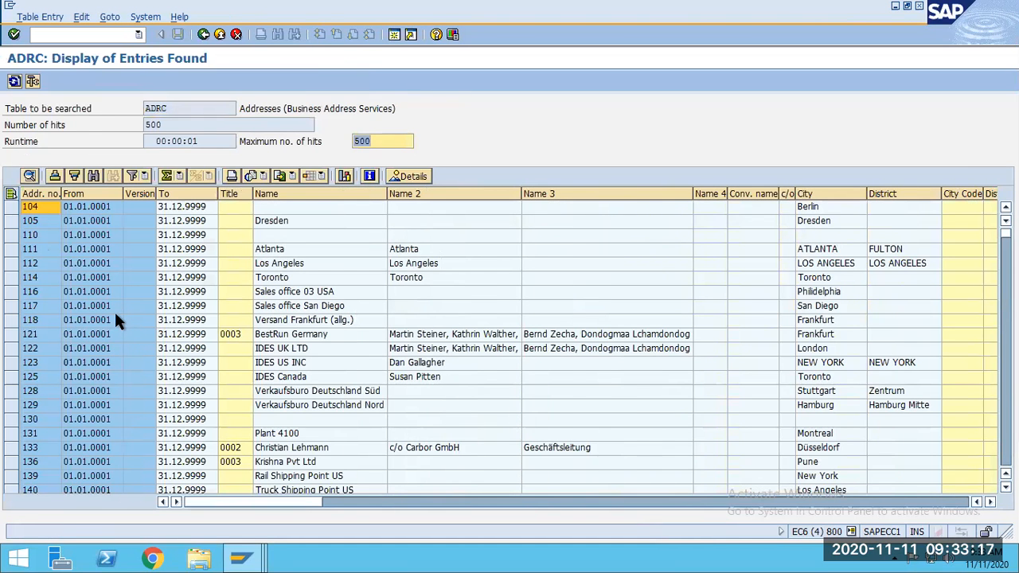
pyautogui.click(472, 339)
pyautogui.click(36, 335)
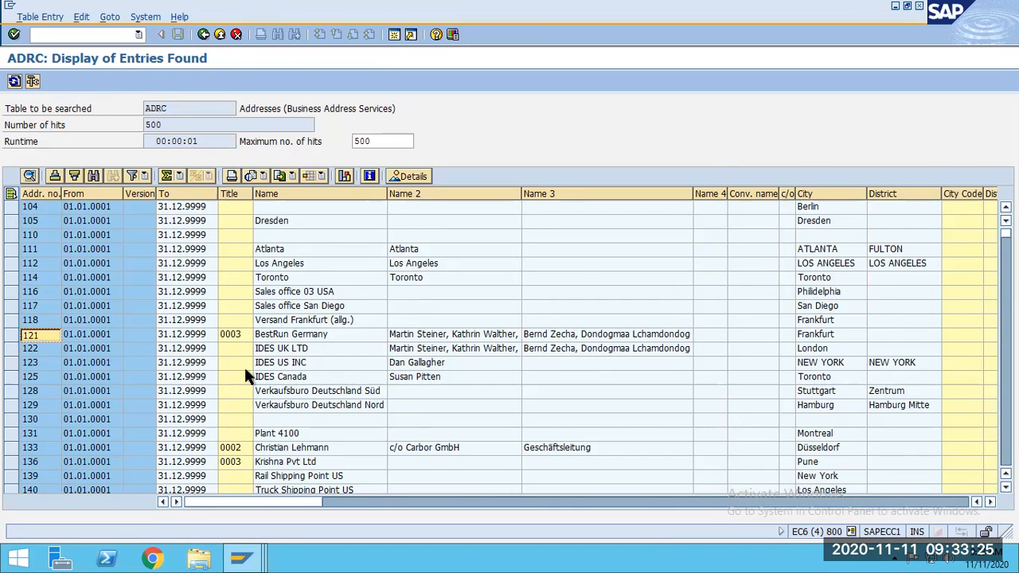
# - Return to the Form Builder, start the form test with the changes saved, and go to the IM_CUSTNO value
pyautogui.hotkey('alt', 'Tab')
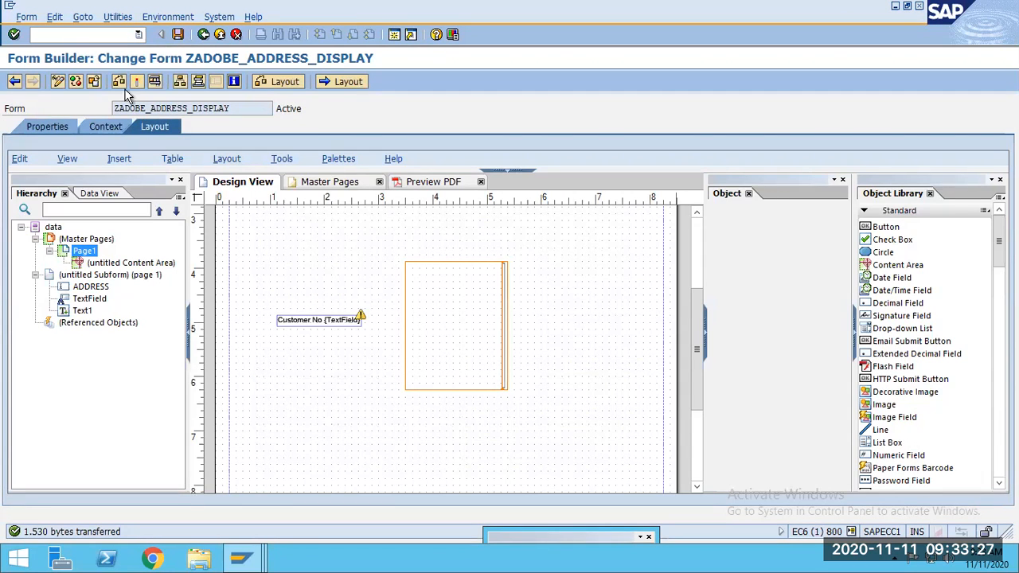
pyautogui.click(155, 83)
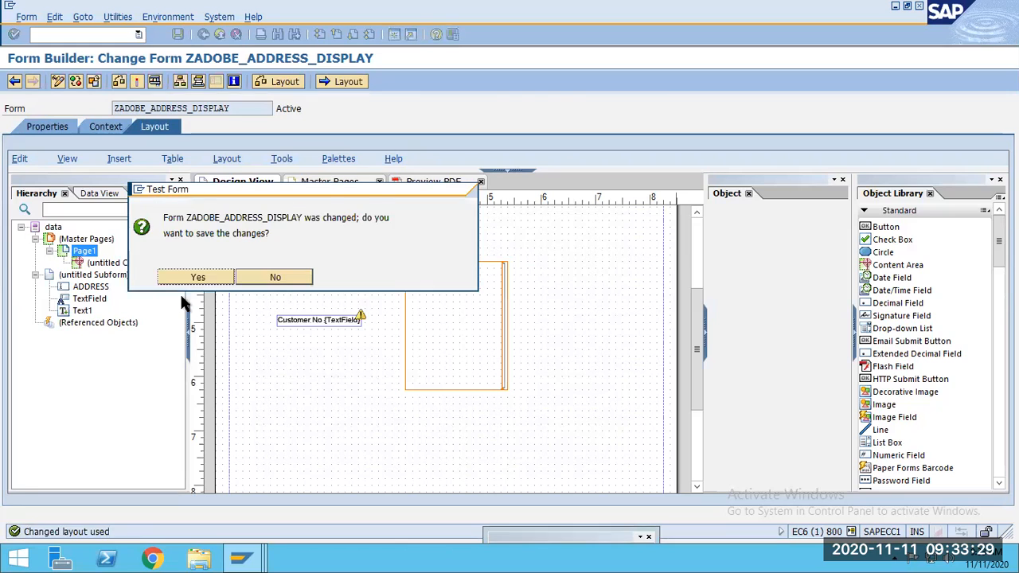
pyautogui.click(176, 276)
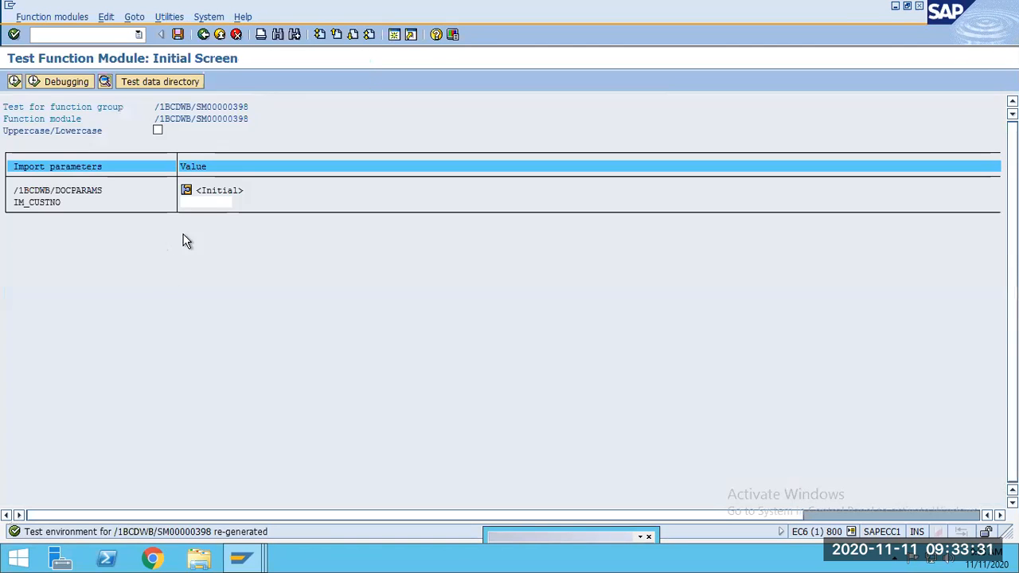
pyautogui.click(196, 201)
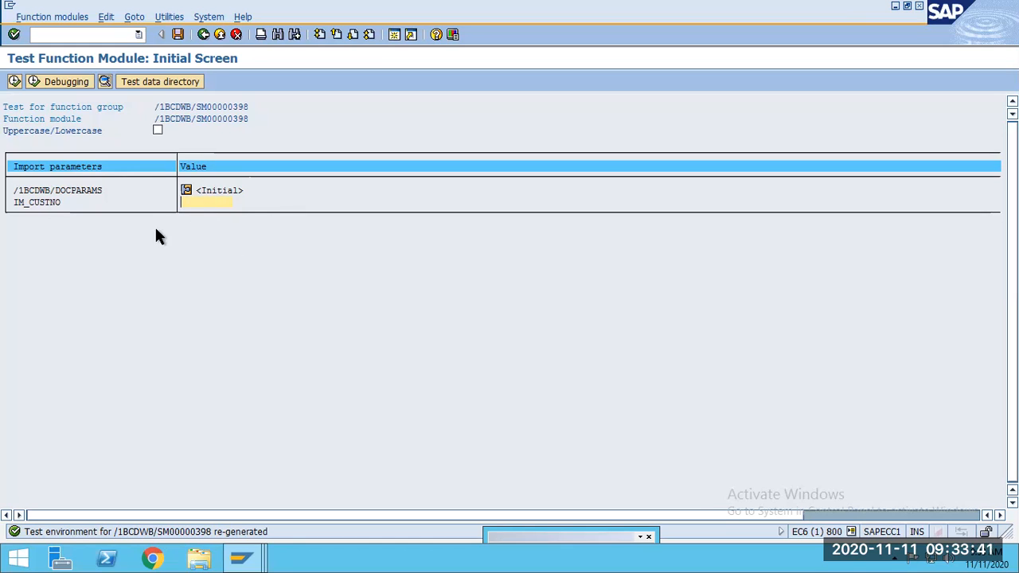
# - Open SE11 in a new session, display table KNA1 and list its contents
pyautogui.click(47, 34)
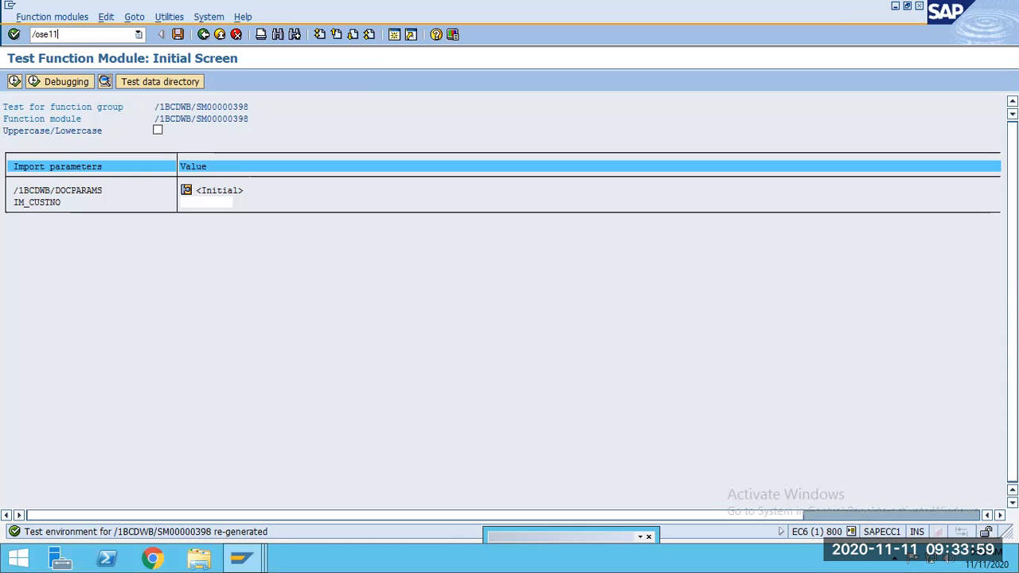
pyautogui.press('Return')
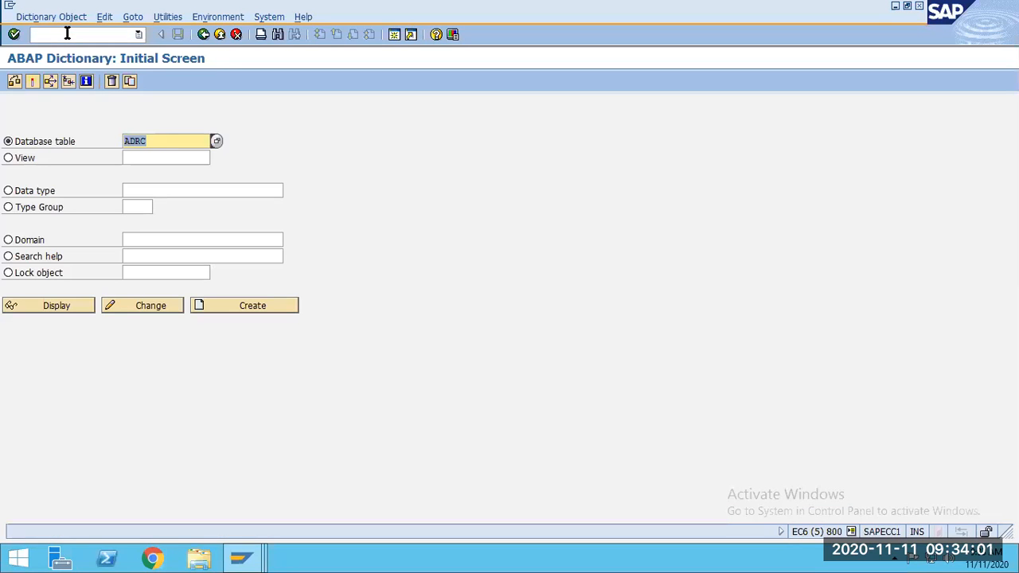
pyautogui.write('KNA1')
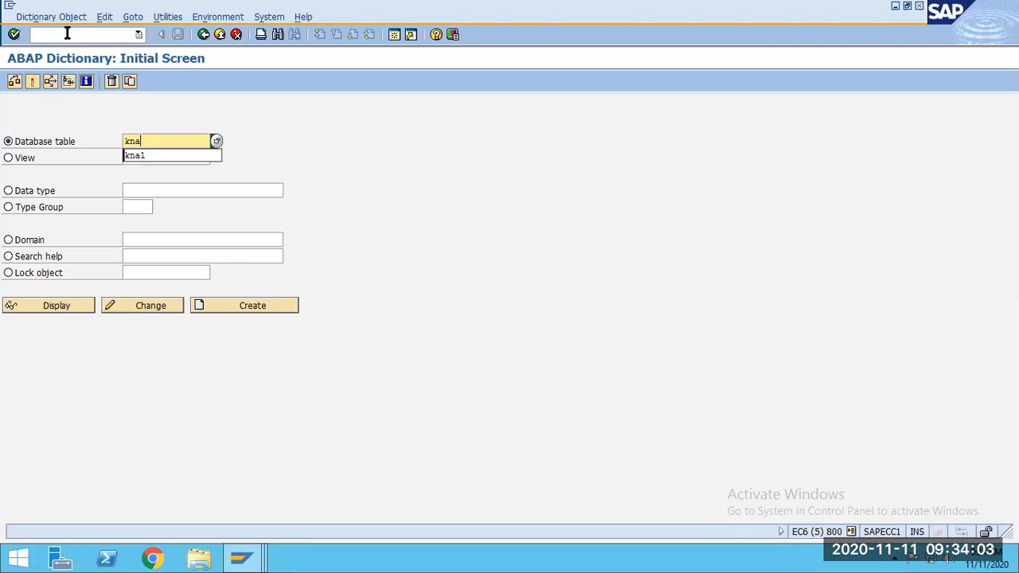
pyautogui.press('Return')
pyautogui.click(66, 305)
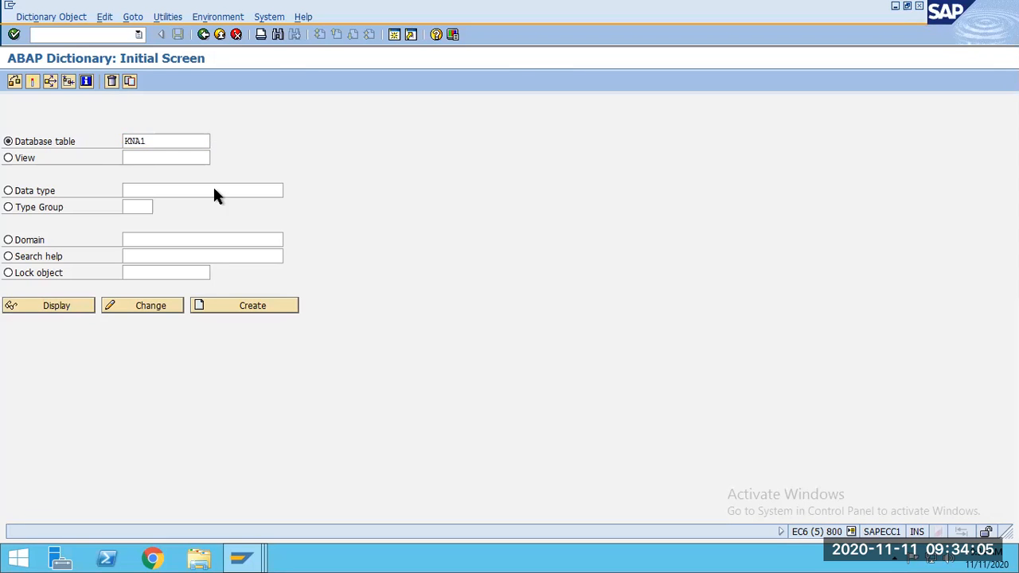
pyautogui.click(277, 81)
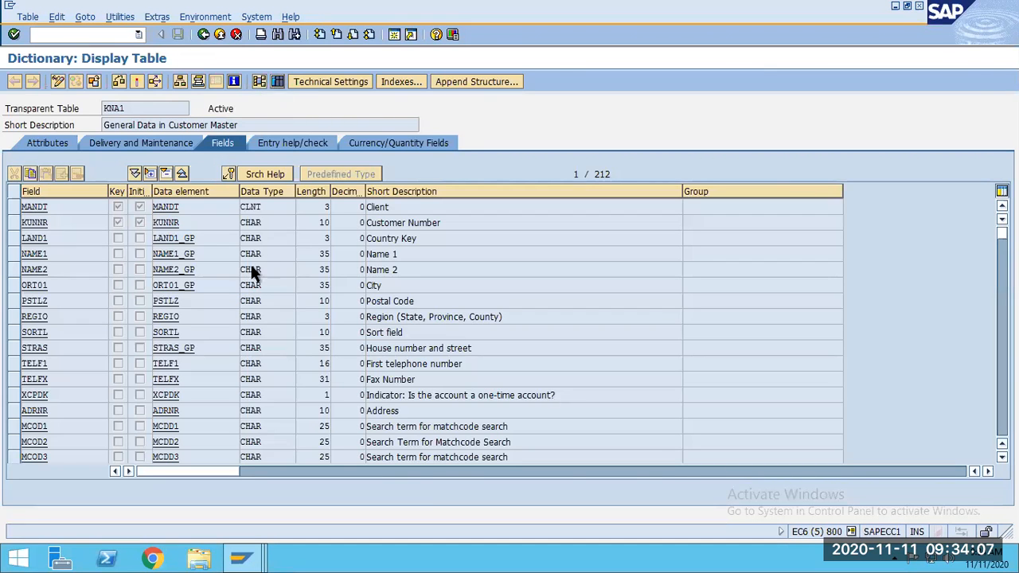
pyautogui.click(15, 82)
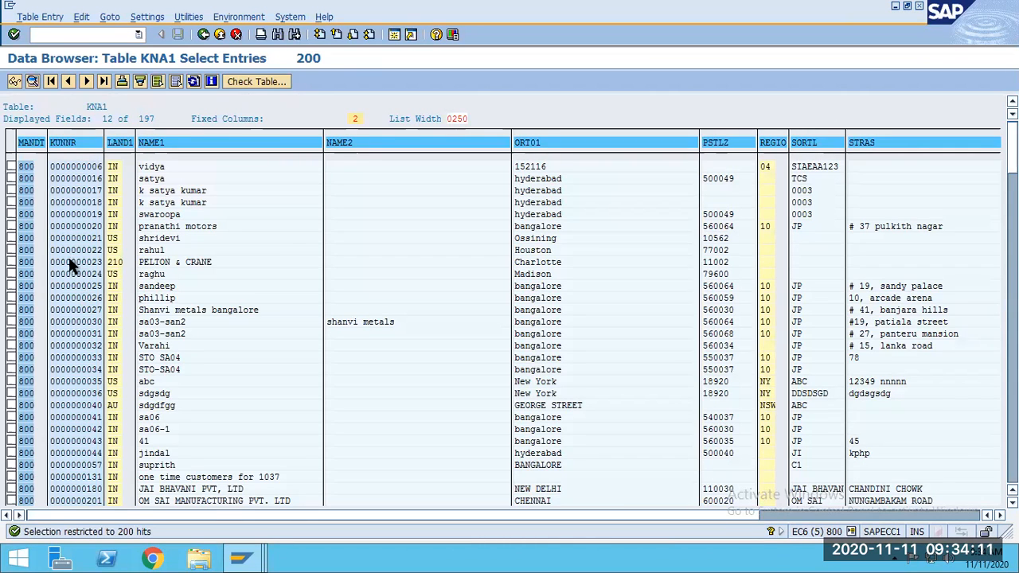
# - Mark the customer number of the "abc" record in New York for copying and return to the KNA1 selection screen
pyautogui.click(79, 405)
pyautogui.hotkey('ctrl', 'y')
pyautogui.moveTo(48, 381); pyautogui.dragTo(105, 380)
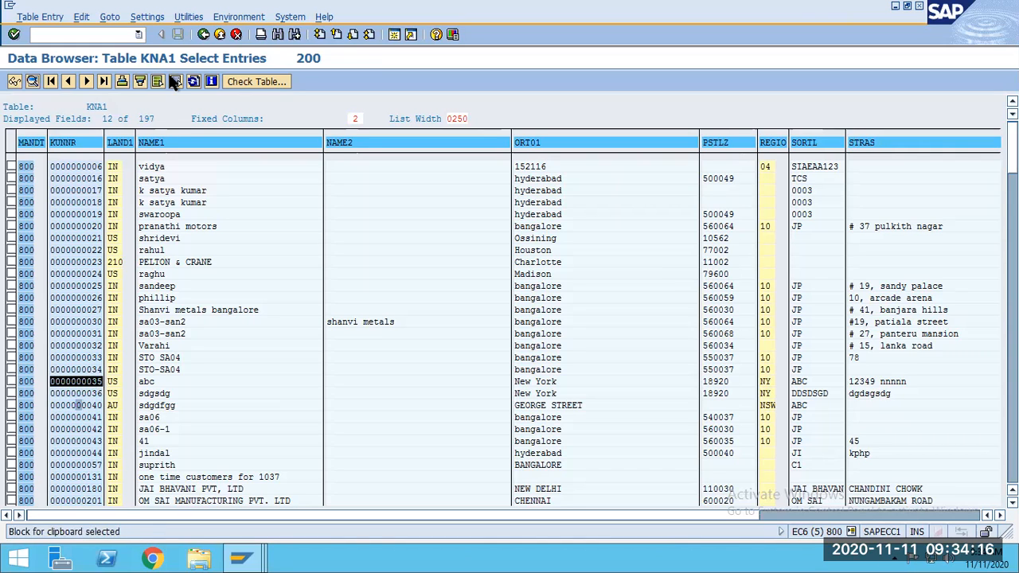
pyautogui.click(203, 35)
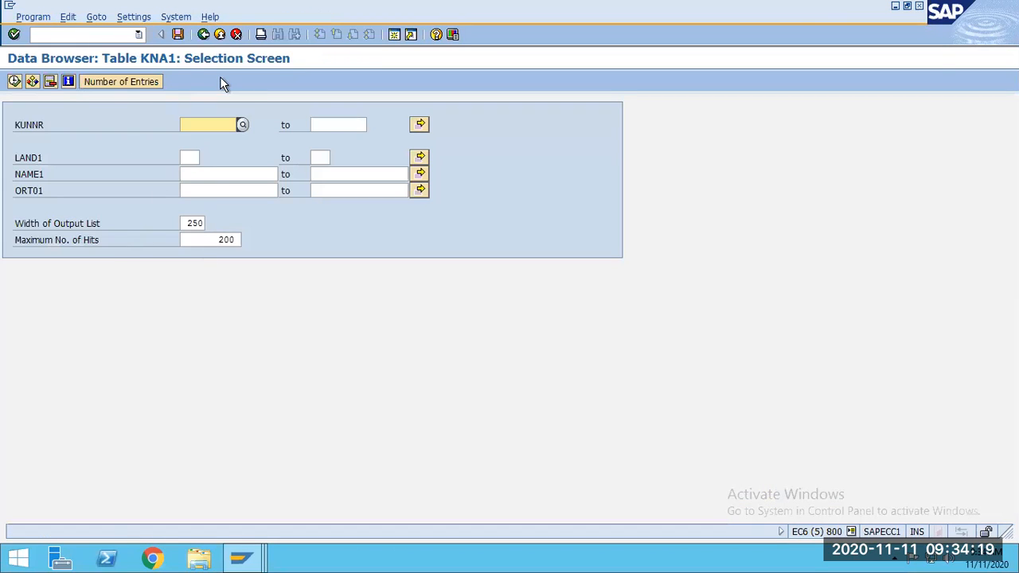
# - In the KNA1 output list settings, deselect all fields and choose only MANDT, KUNNR and LAND1
pyautogui.click(133, 17)
pyautogui.moveTo(148, 34)
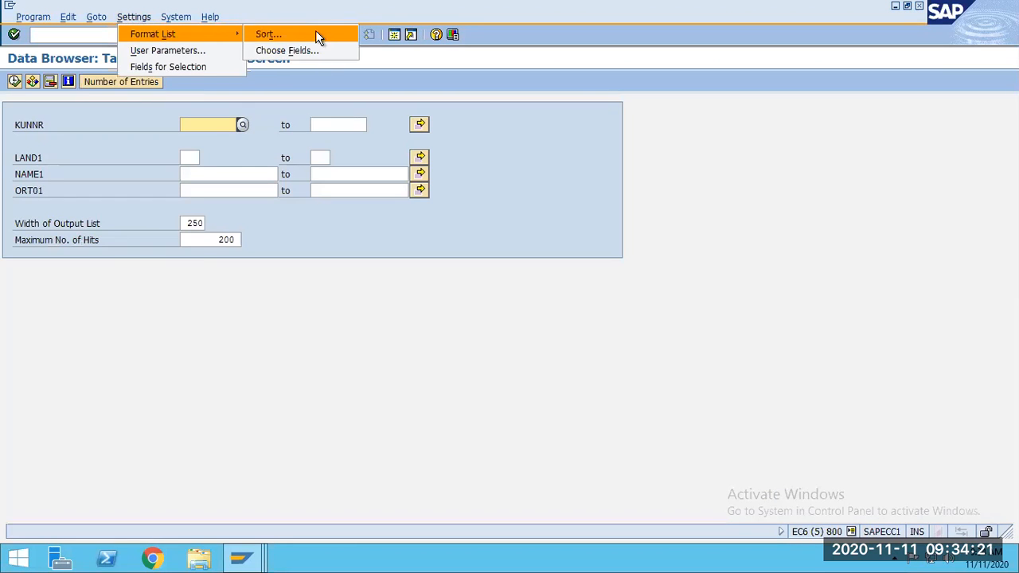
pyautogui.click(307, 50)
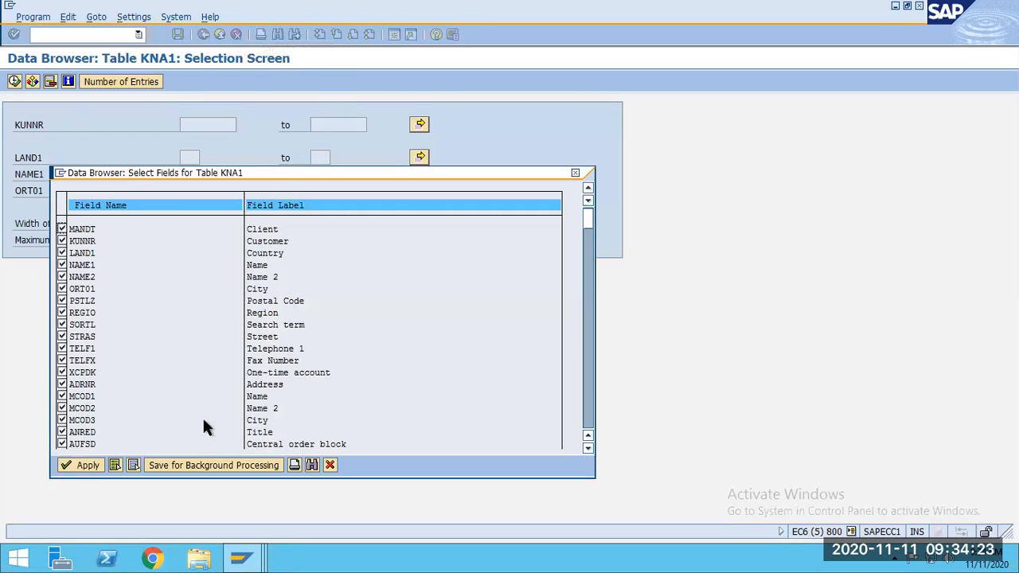
pyautogui.click(133, 465)
pyautogui.click(62, 228)
pyautogui.click(62, 241)
pyautogui.click(62, 253)
# - Find the ADRNR field, add it to the KNA1 output list and apply the field choice
pyautogui.hotkey('ctrl', 'f')
pyautogui.write('ar')
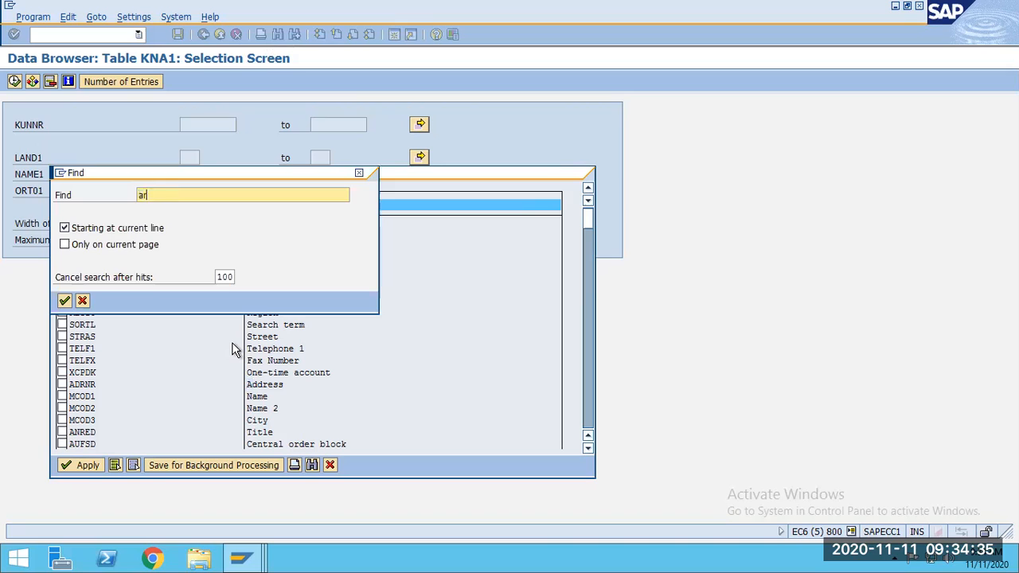
pyautogui.write('drnr')
pyautogui.press('Return')
pyautogui.doubleClick(128, 114)
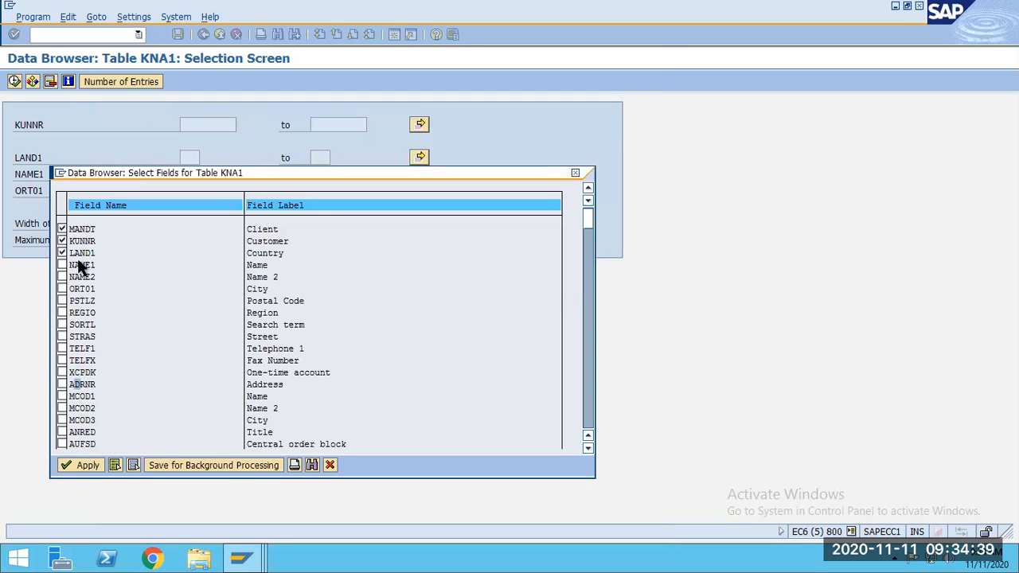
pyautogui.click(62, 384)
pyautogui.click(79, 465)
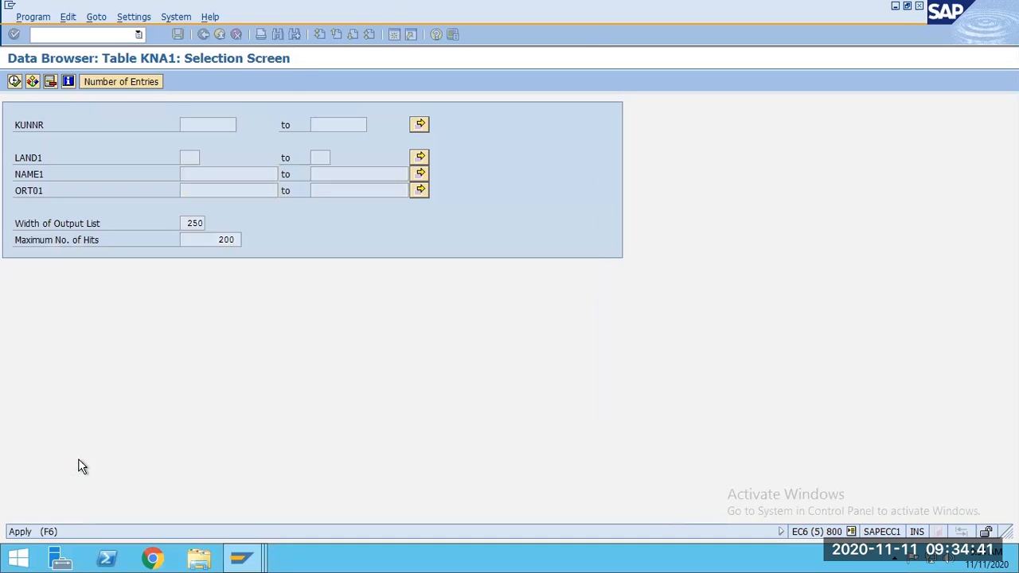
# - Find ADRNR among the KNA1 selection fields and add it to the selection screen
pyautogui.click(133, 17)
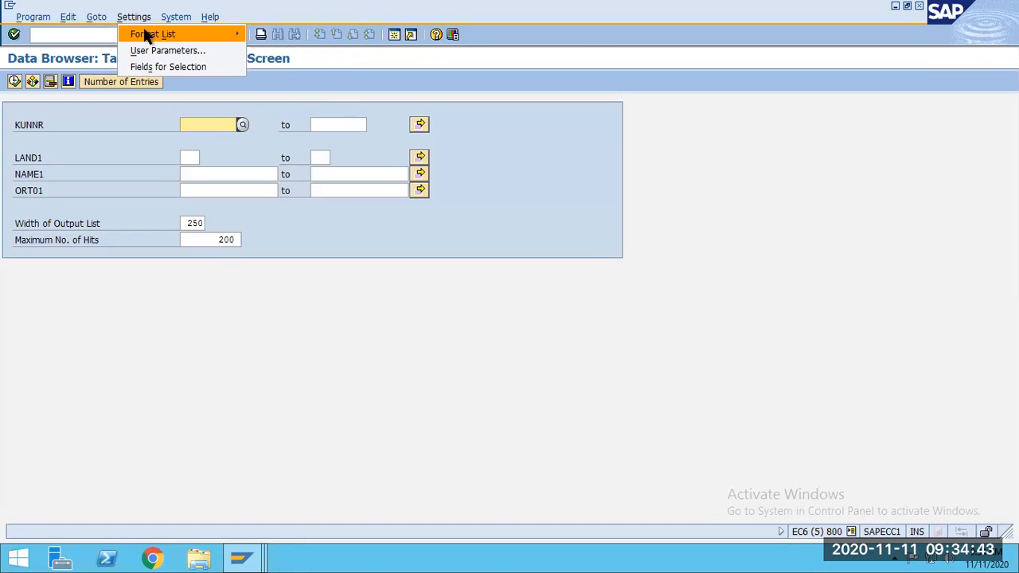
pyautogui.click(161, 68)
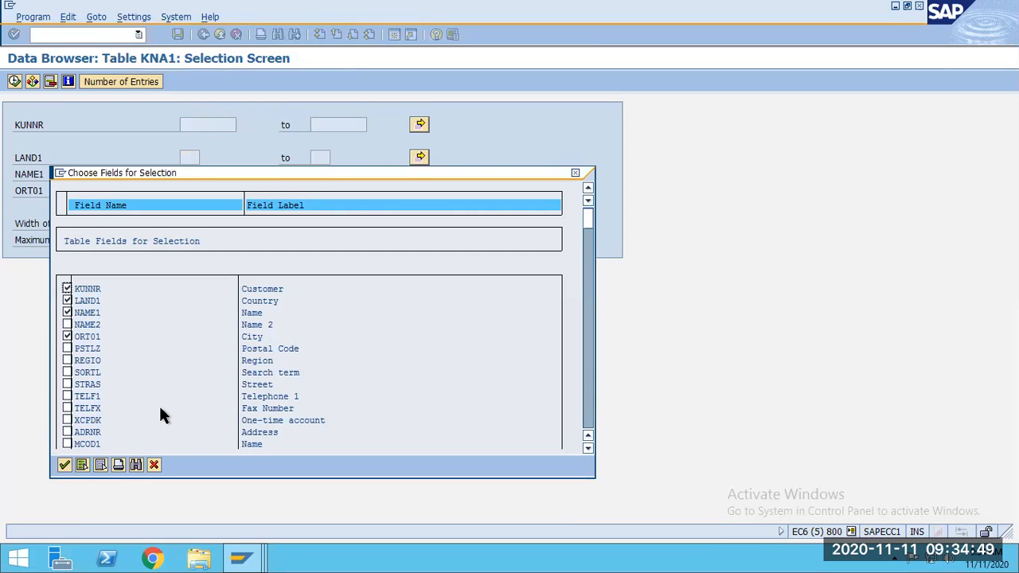
pyautogui.hotkey('ctrl', 'f')
pyautogui.press('Return')
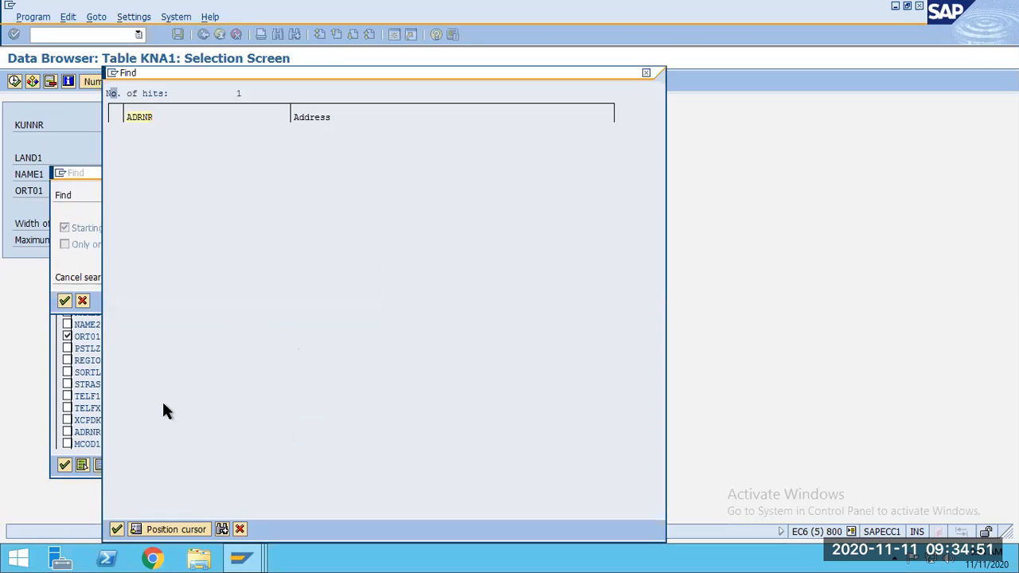
pyautogui.doubleClick(135, 117)
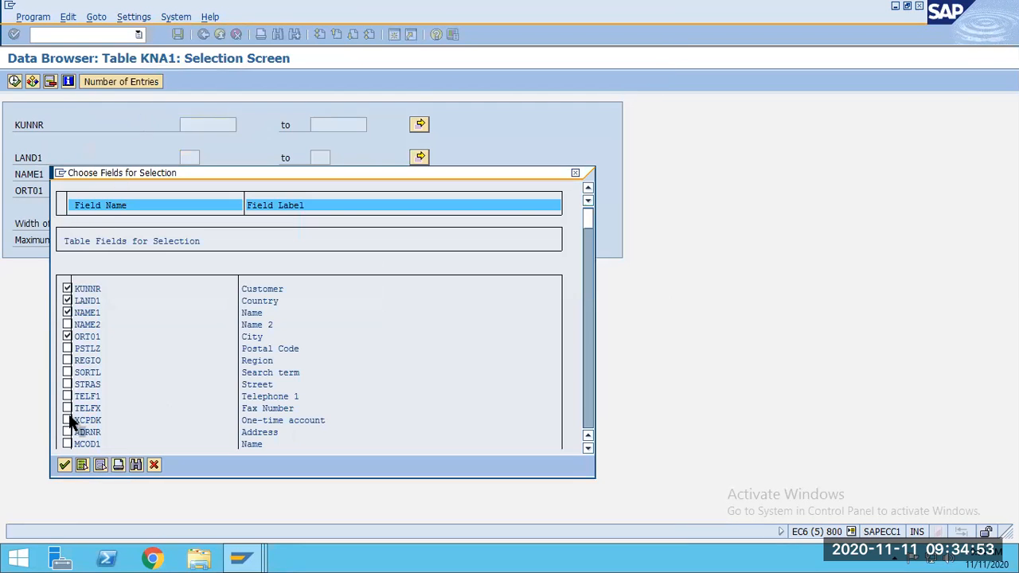
pyautogui.click(67, 431)
pyautogui.click(65, 465)
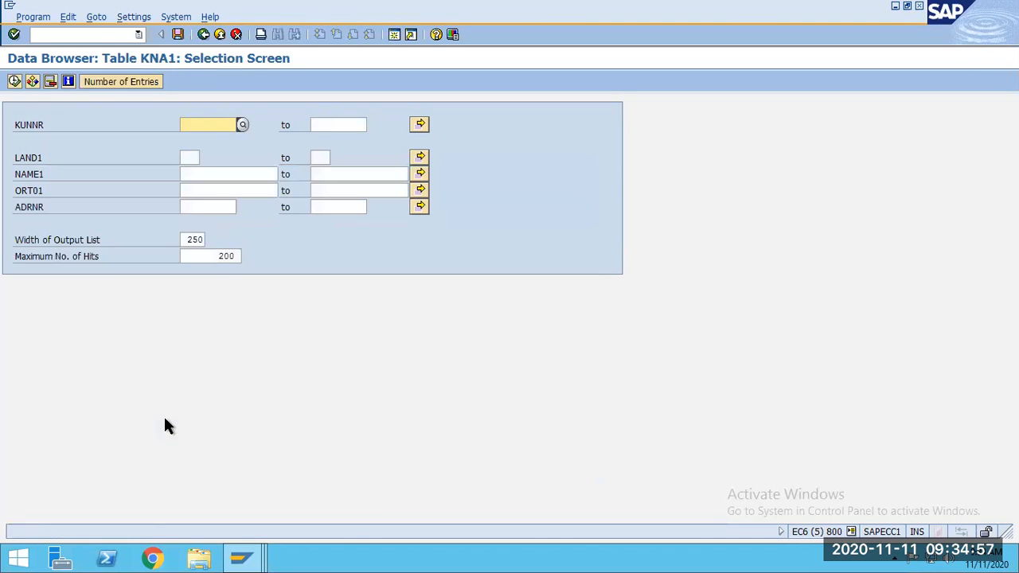
# - Take address number 121 from the ADRC list and search KNA1 for a customer with that ADRNR
pyautogui.click(194, 204)
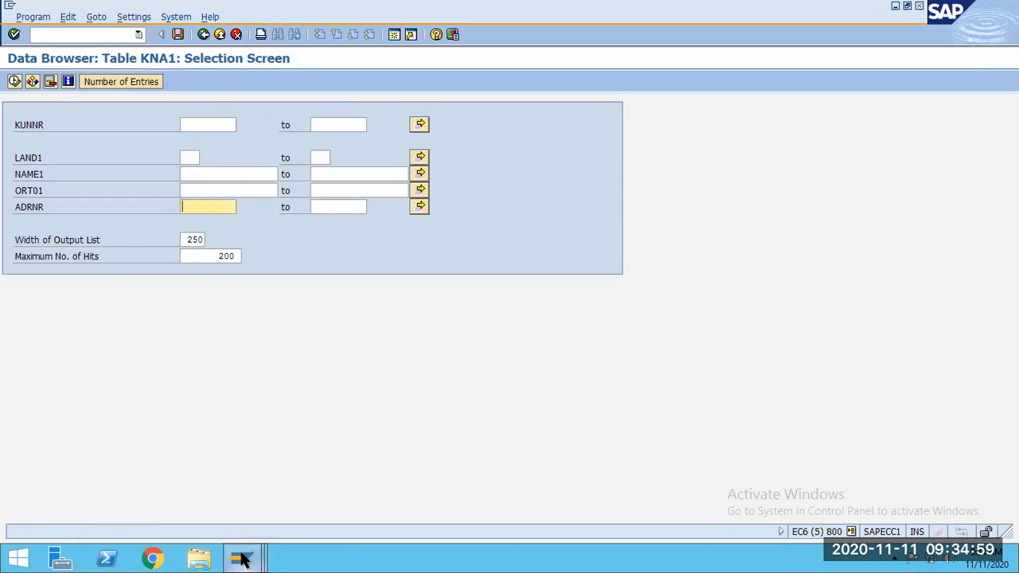
pyautogui.click(238, 557)
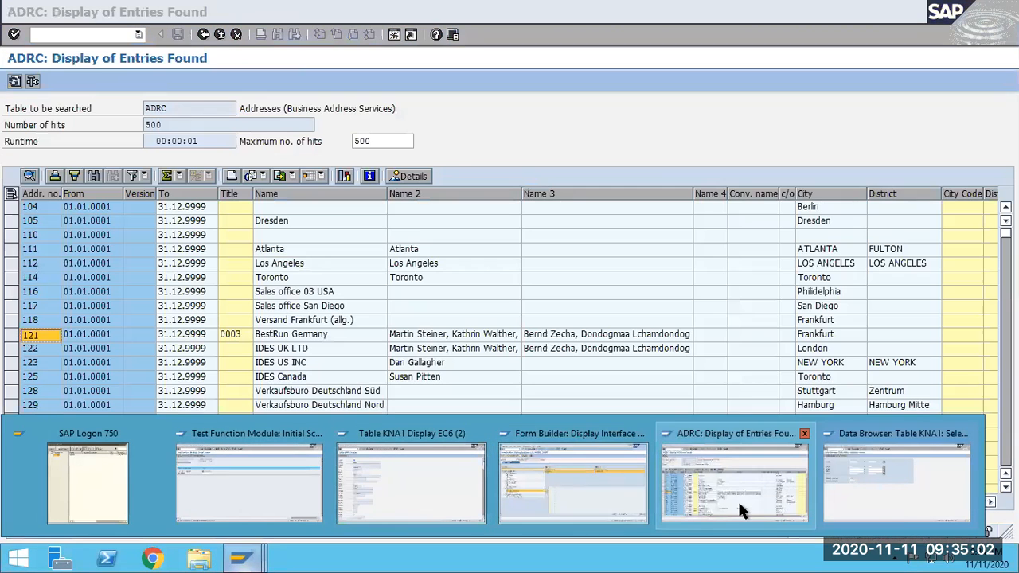
pyautogui.click(737, 503)
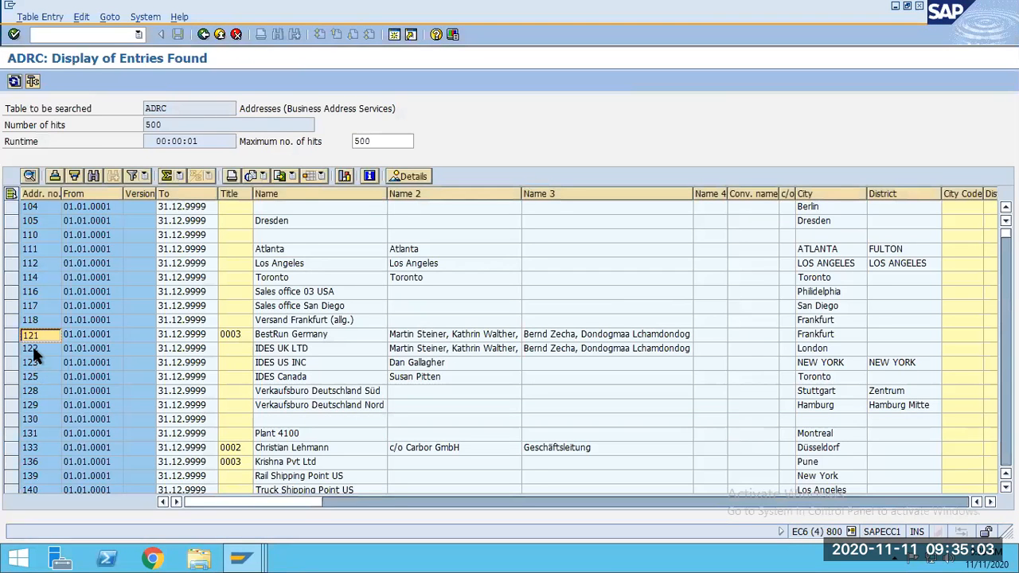
pyautogui.hotkey('alt', 'Tab')
pyautogui.write('121')
pyautogui.click(14, 82)
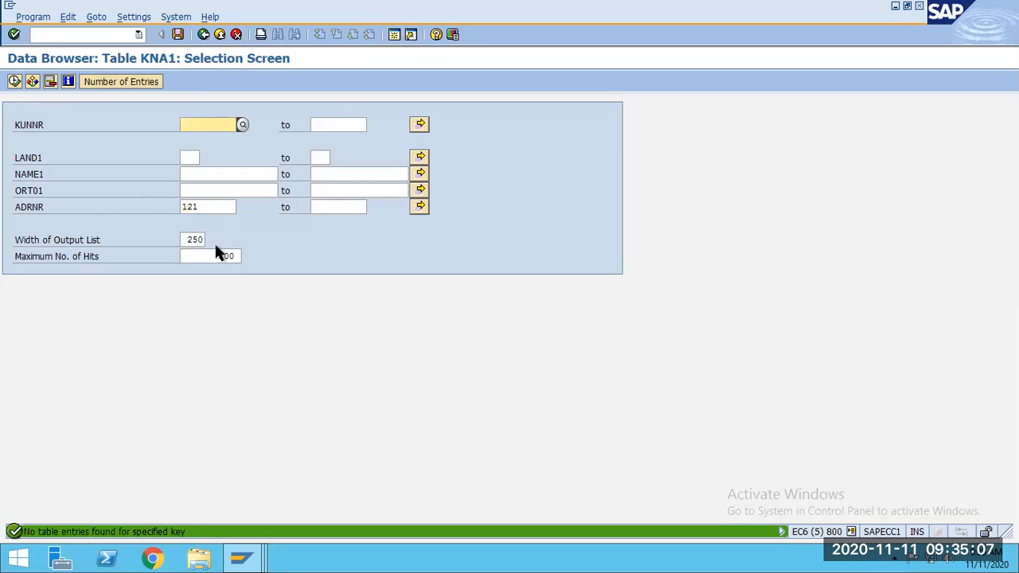
# - Clear the ADRNR restriction and list the KNA1 customers without any selection criteria
pyautogui.doubleClick(191, 208)
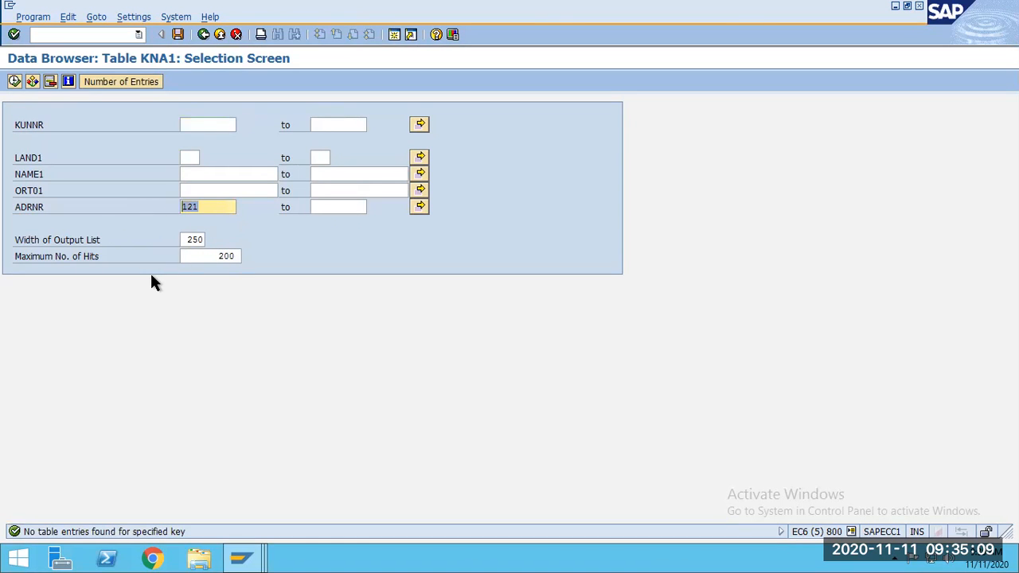
pyautogui.press('BackSpace')
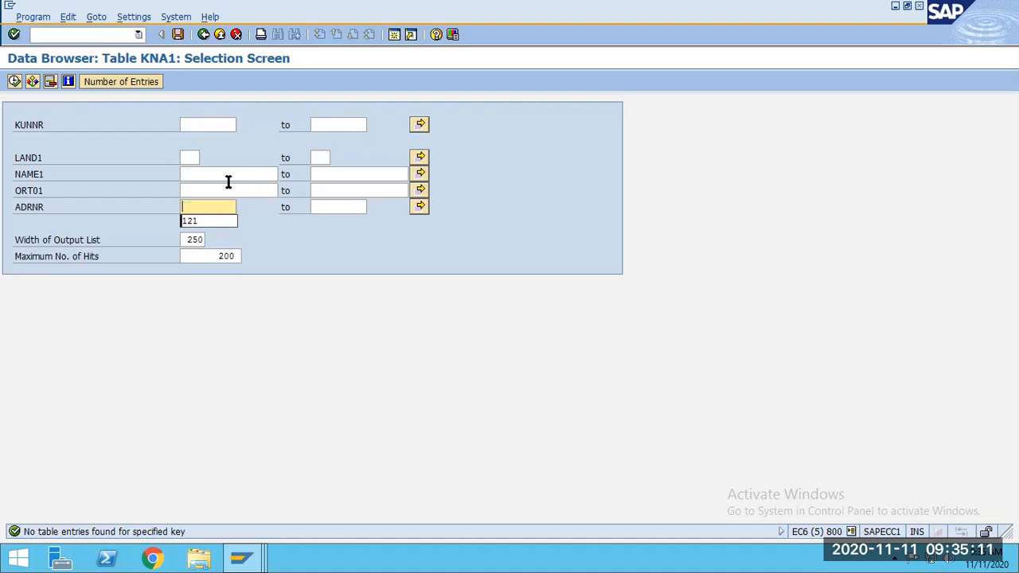
pyautogui.click(196, 124)
pyautogui.click(18, 81)
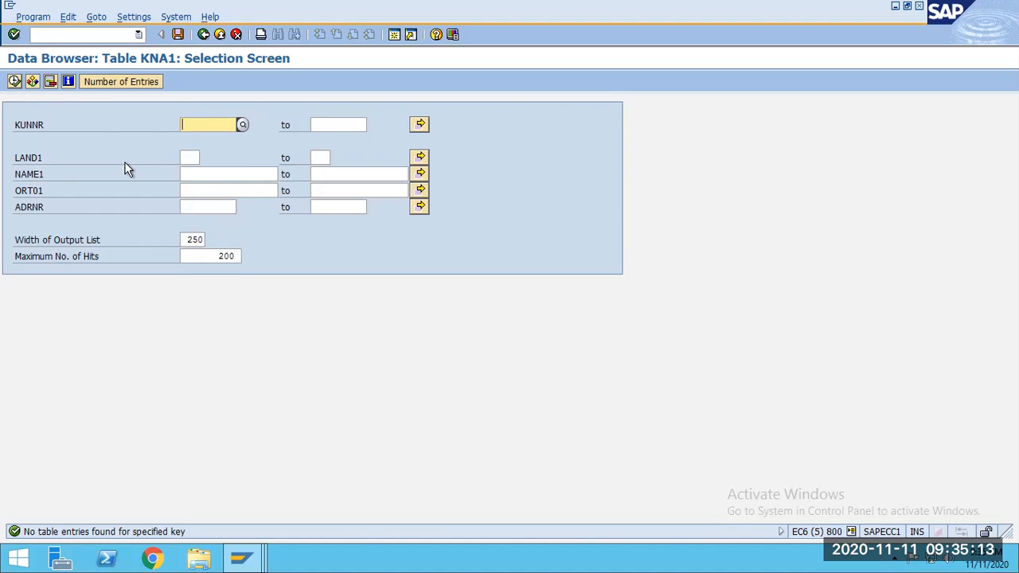
pyautogui.click(67, 409)
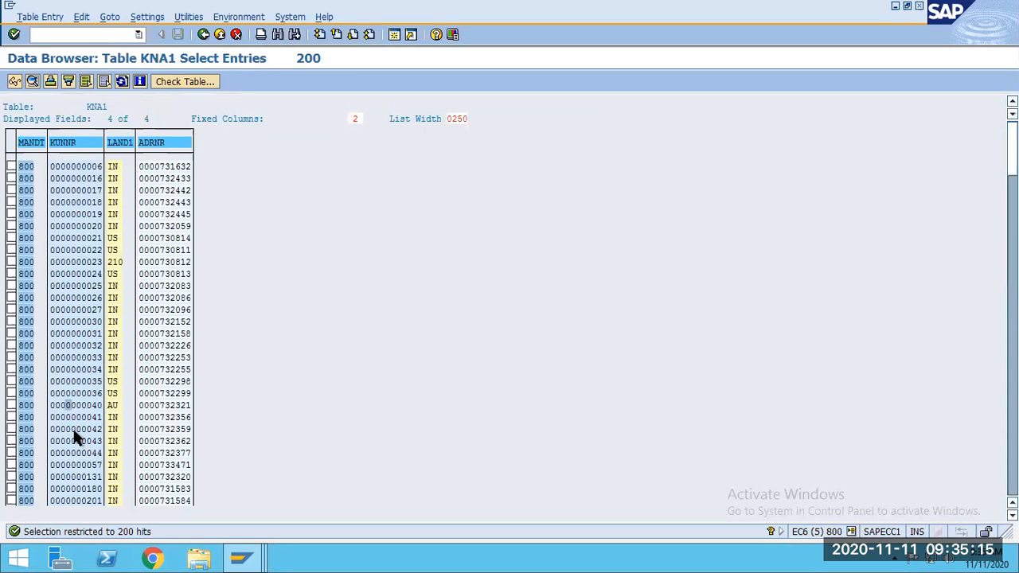
# - Copy the ADRNR value of the customer with country AU from the KNA1 list and switch to the ADRC entries
pyautogui.hotkey('ctrl', 'y')
pyautogui.moveTo(54, 404); pyautogui.dragTo(196, 405)
pyautogui.click(140, 406)
pyautogui.hotkey('ctrl', 'y')
pyautogui.hotkey('ctrl', 'c')
pyautogui.hotkey('alt', 'Tab')
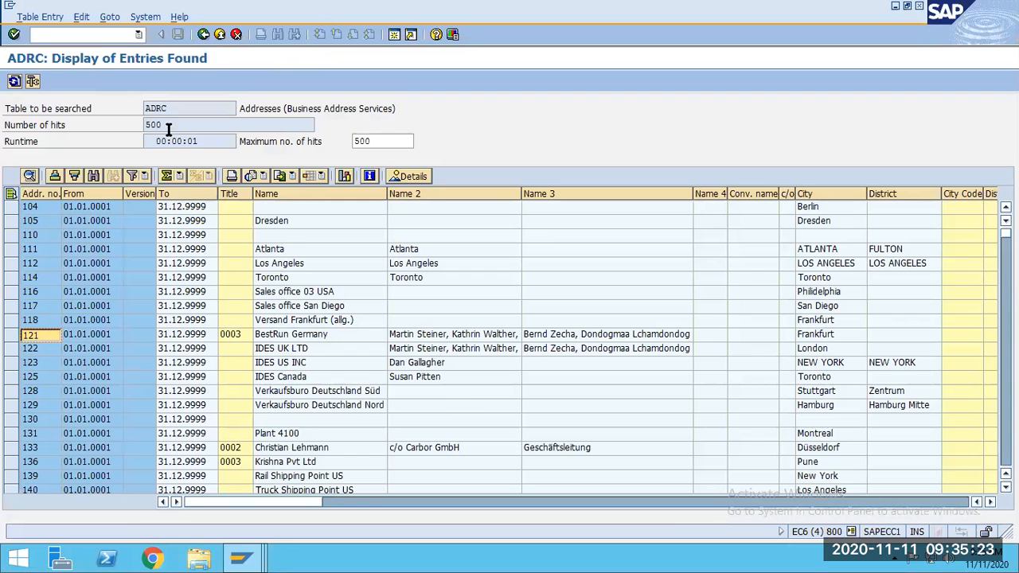
# - Restrict ADRC to the copied address number, check the number of entries and display the matching address record
pyautogui.click(202, 34)
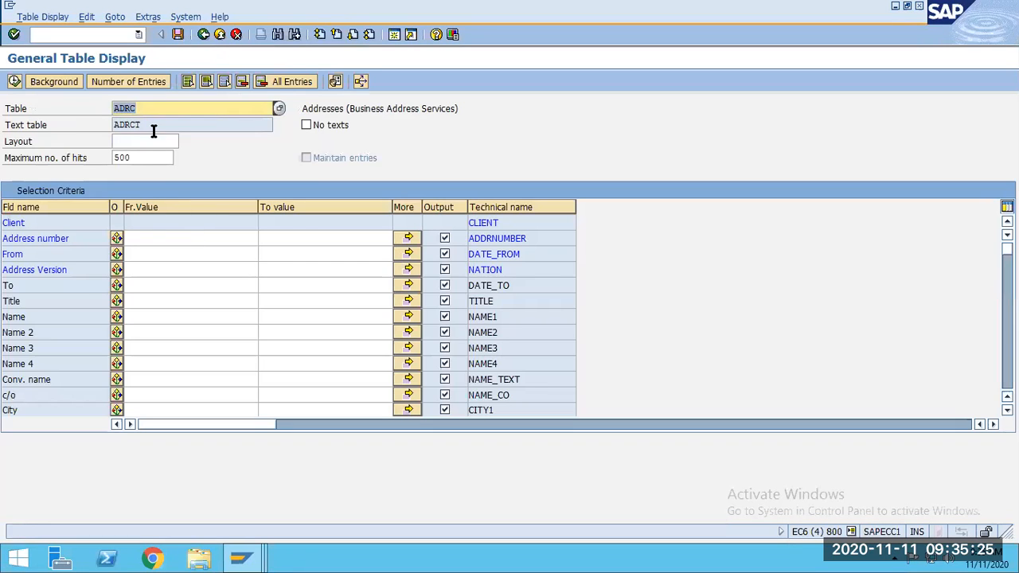
pyautogui.click(134, 238)
pyautogui.hotkey('ctrl', 'v')
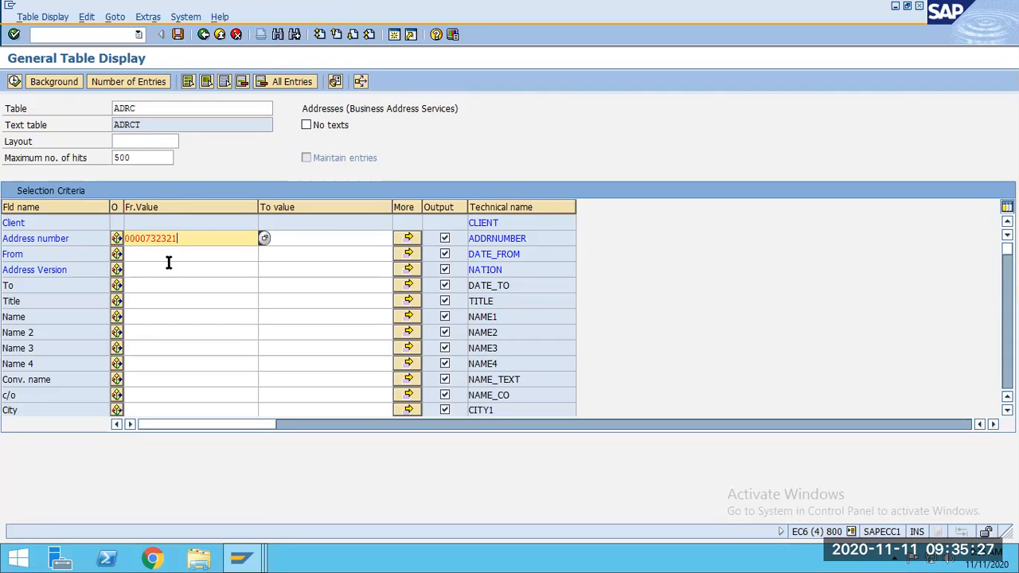
pyautogui.click(109, 82)
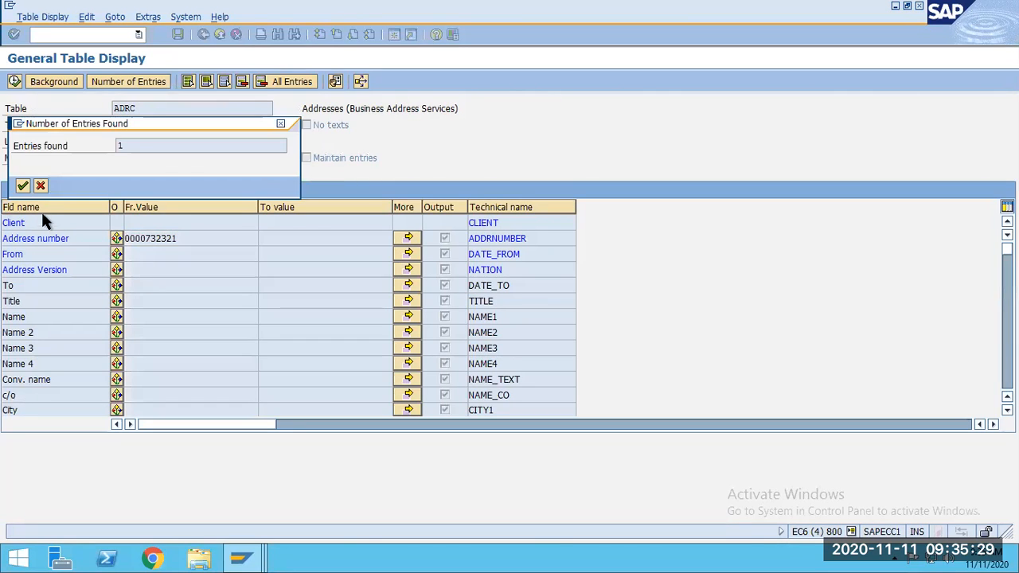
pyautogui.click(23, 185)
pyautogui.click(15, 81)
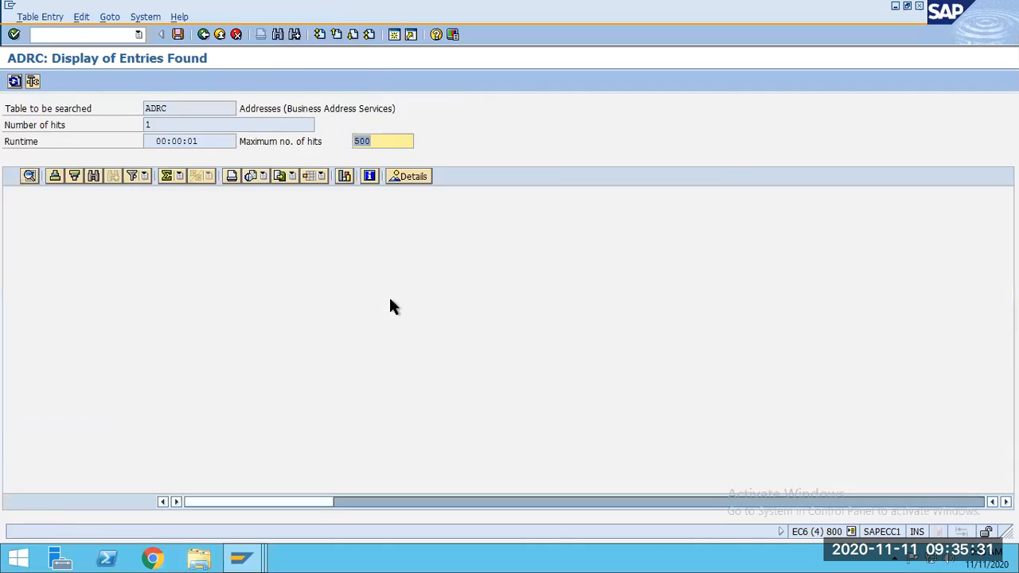
pyautogui.click(482, 212)
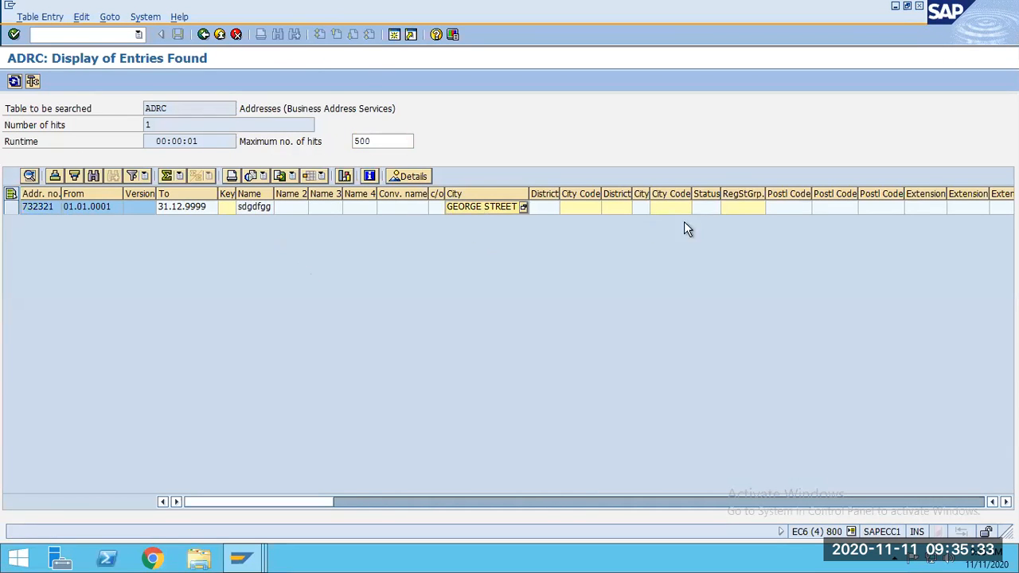
# - Copy the whole visible block of ADRNR values from the KNA1 list and return to the ADRC selection
pyautogui.click(203, 34)
pyautogui.hotkey('alt', 'Tab')
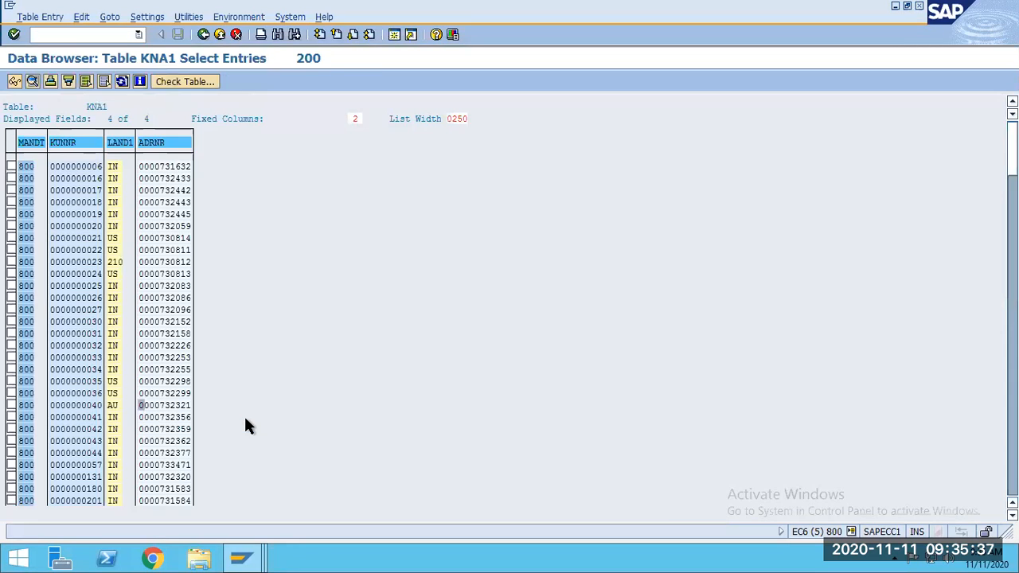
pyautogui.hotkey('alt', 'Tab')
pyautogui.hotkey('alt', 'Tab')
pyautogui.hotkey('ctrl', 'y')
pyautogui.moveTo(138, 162); pyautogui.dragTo(195, 498)
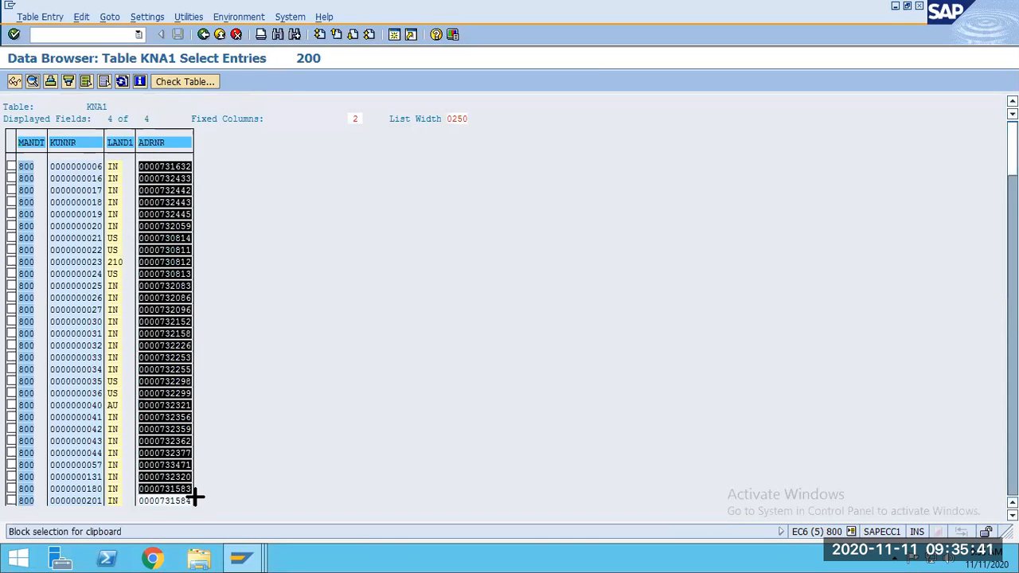
pyautogui.hotkey('ctrl', 'c')
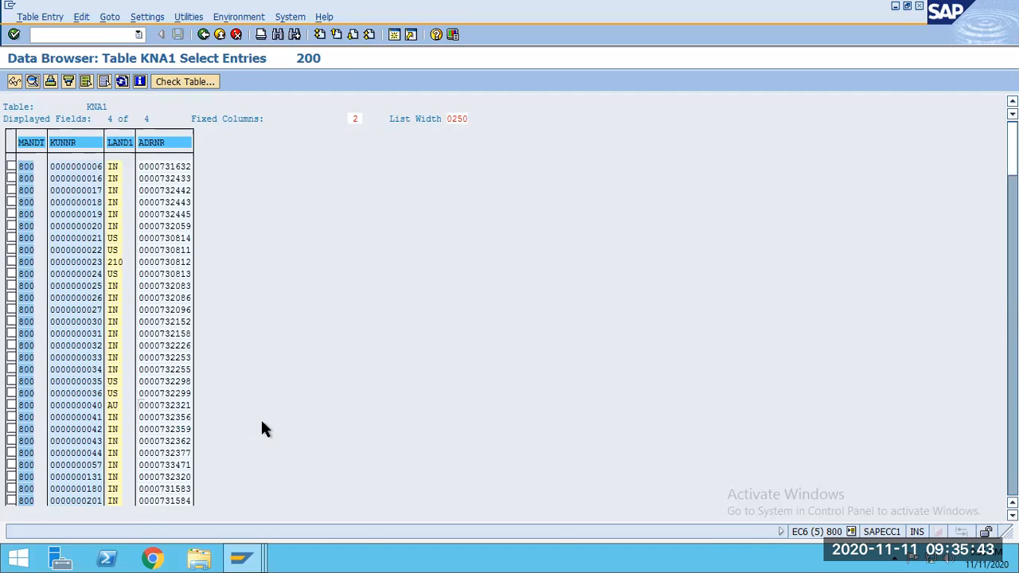
pyautogui.hotkey('alt', 'Tab')
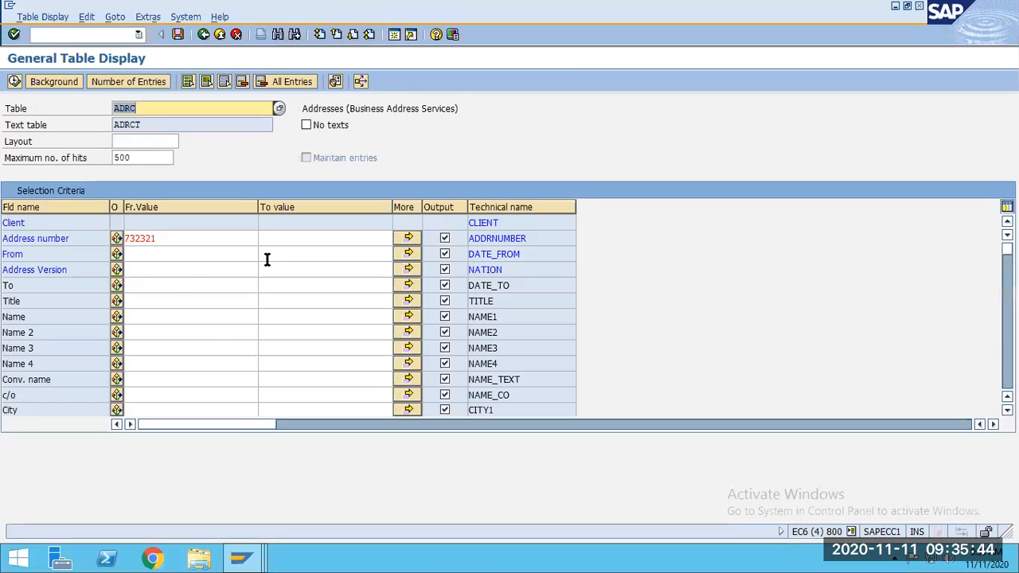
# - Add the copied address numbers to the multiple selection for ADDRNUMBER and display the matching ADRC records
pyautogui.click(404, 241)
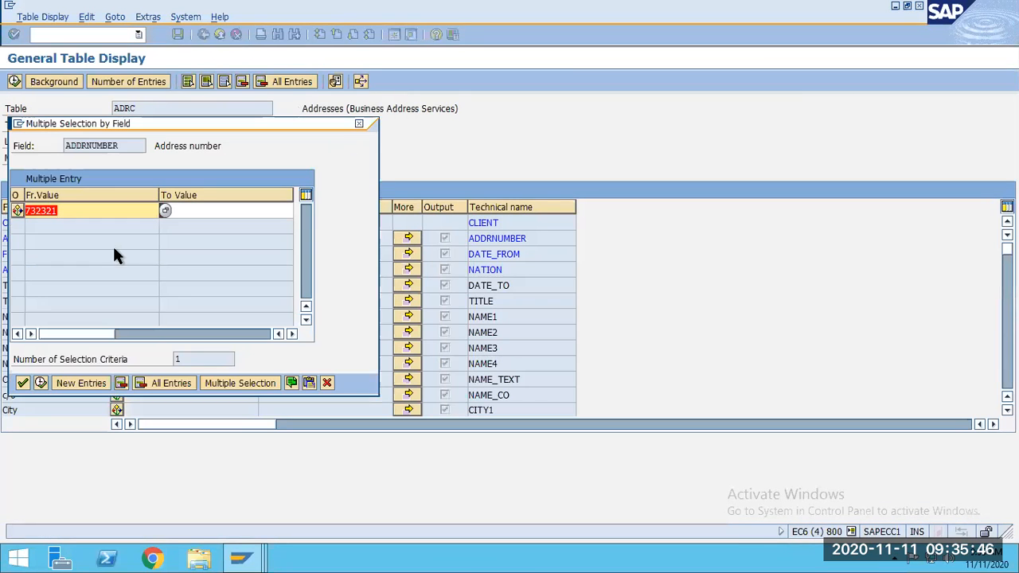
pyautogui.click(309, 383)
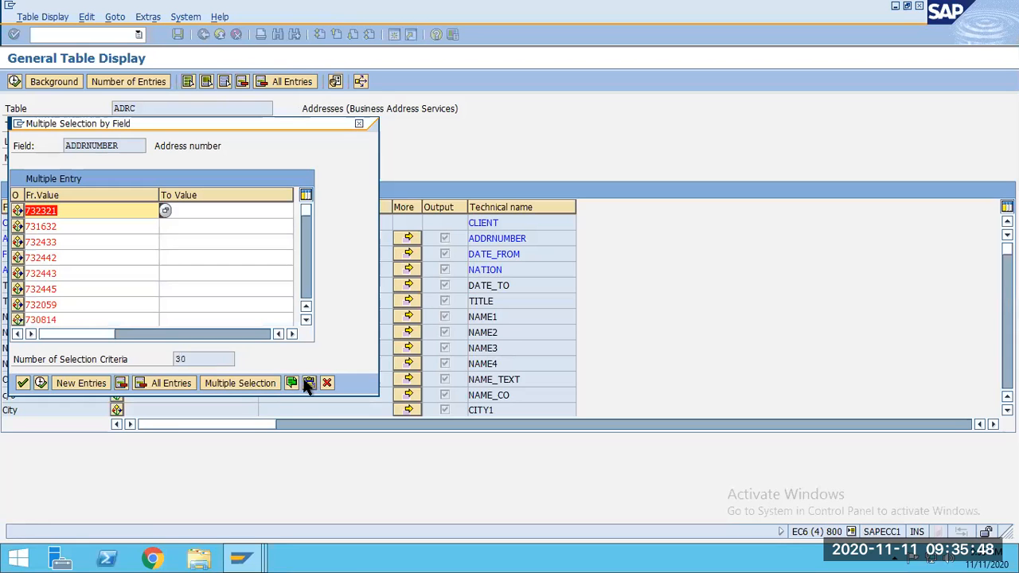
pyautogui.click(23, 383)
pyautogui.click(15, 82)
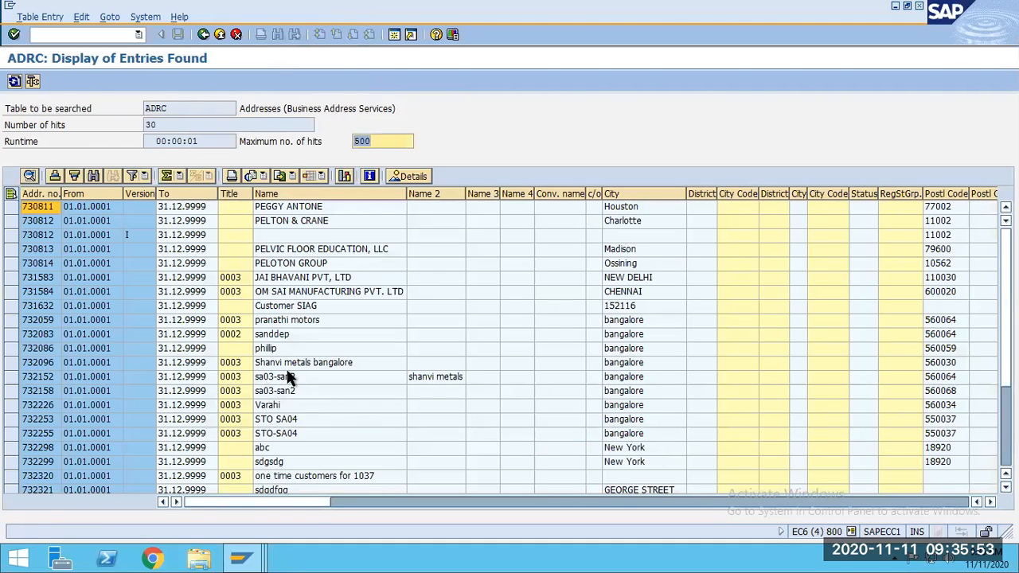
# - Find the KNA1 customer whose ADRNR matches the address number of OM SAI MANUFACTURING PVT. LTD in the ADRC list
pyautogui.click(288, 379)
pyautogui.click(287, 293)
pyautogui.click(179, 293)
pyautogui.click(32, 291)
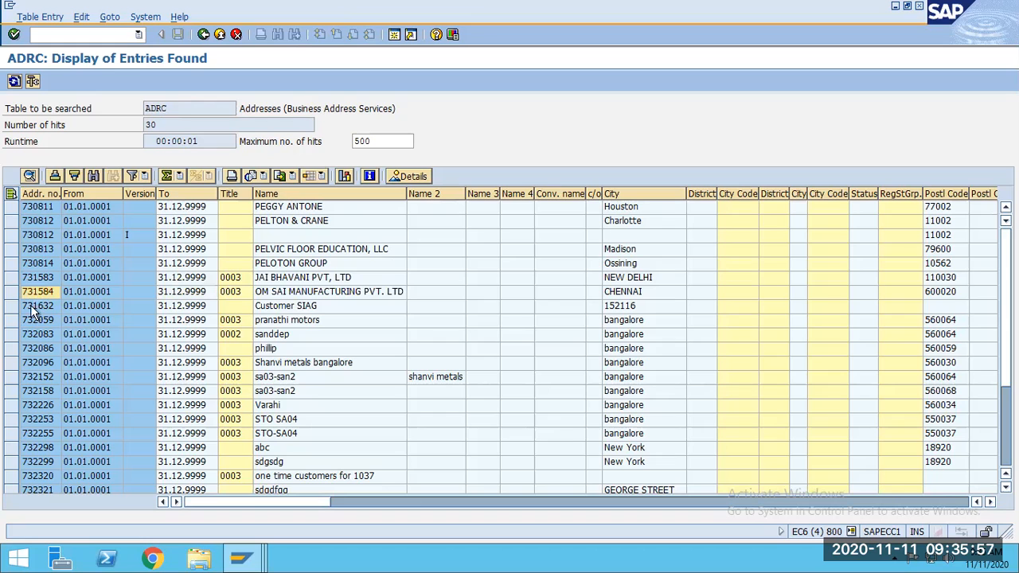
pyautogui.hotkey('alt', 'Tab')
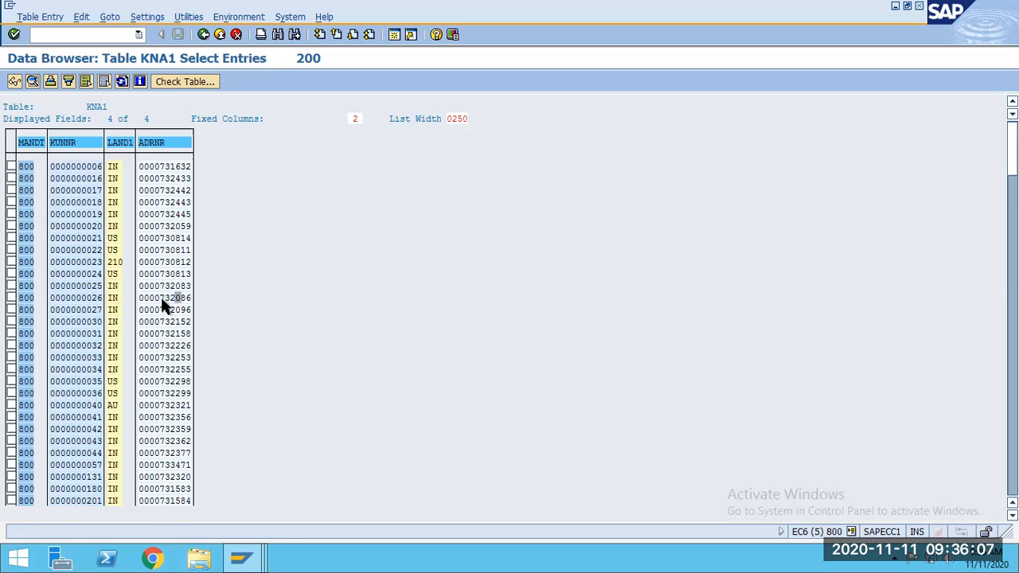
pyautogui.hotkey('alt', 'Tab')
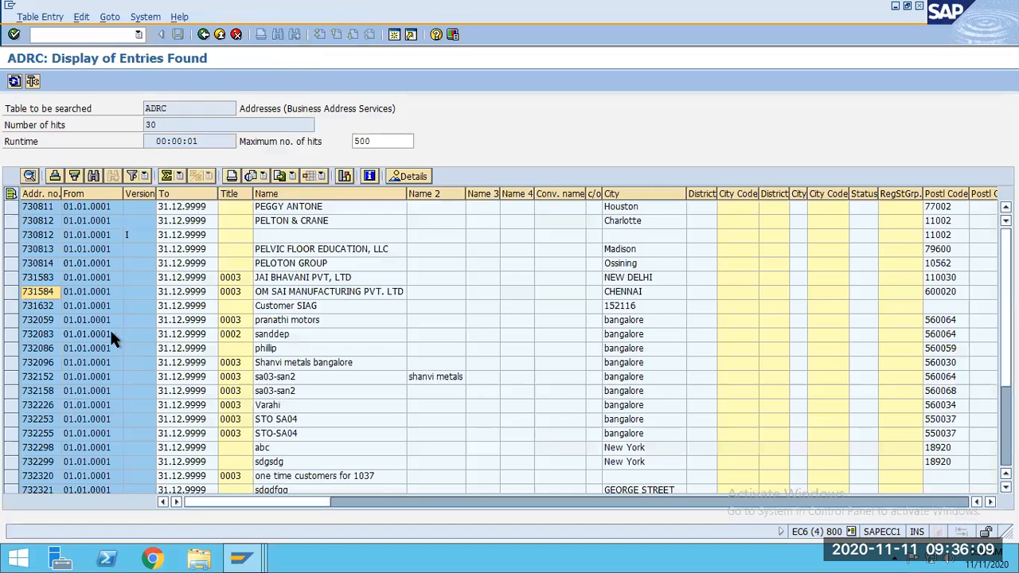
pyautogui.hotkey('alt', 'Tab')
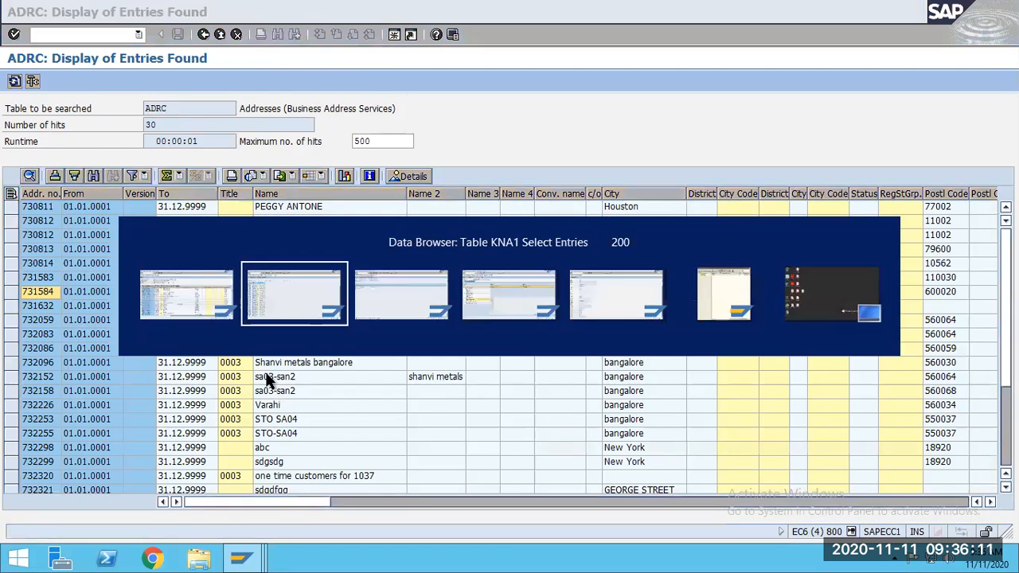
pyautogui.scroll(-1, 176, 407)
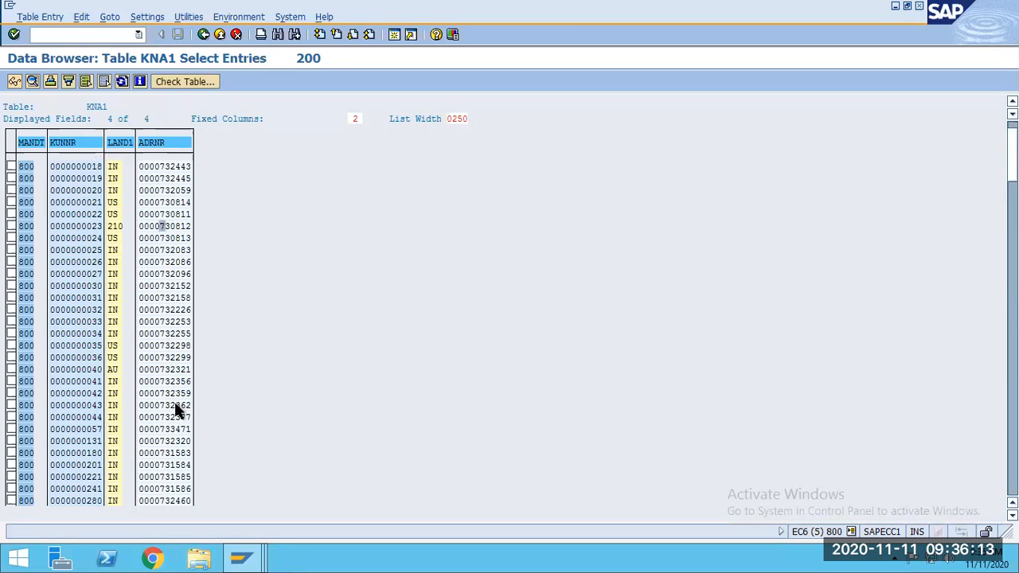
pyautogui.click(167, 467)
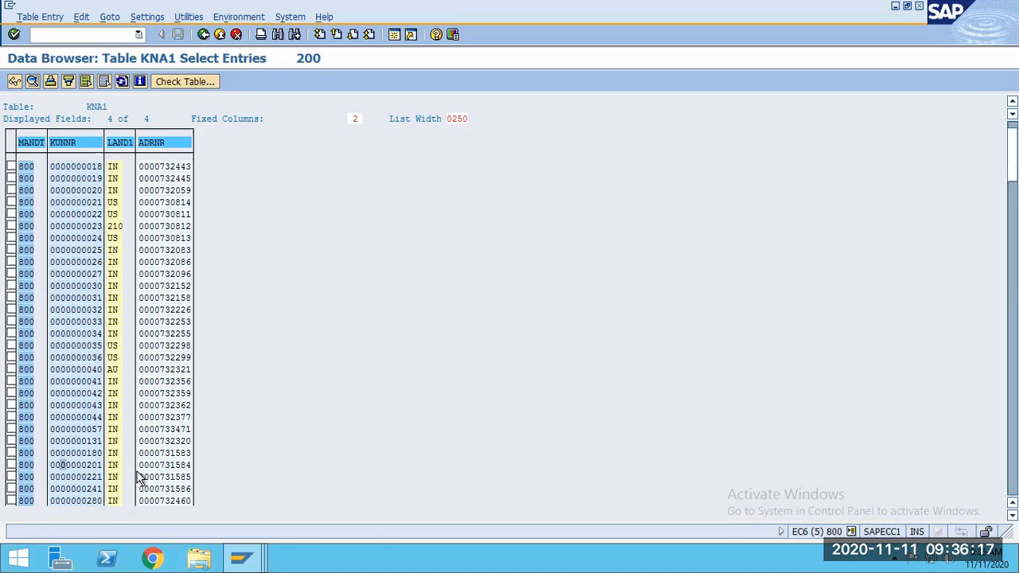
pyautogui.doubleClick(163, 465)
# - Test the form's function module with the found customer's number as IM_CUSTNO and inspect the form in the print preview
pyautogui.hotkey('alt', 'Tab')
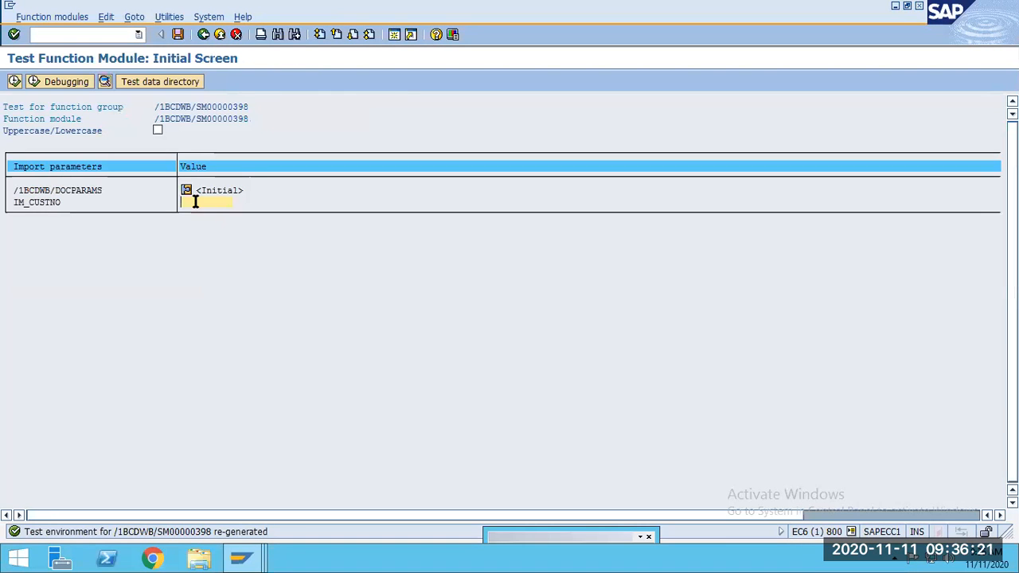
pyautogui.write('20')
pyautogui.click(14, 81)
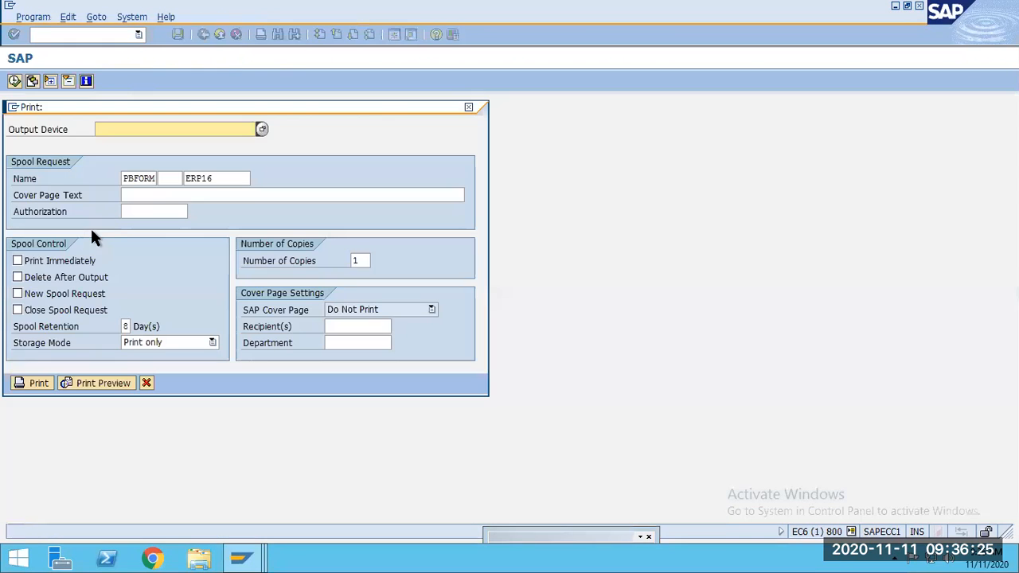
pyautogui.click(111, 131)
pyautogui.press('Return')
pyautogui.click(72, 382)
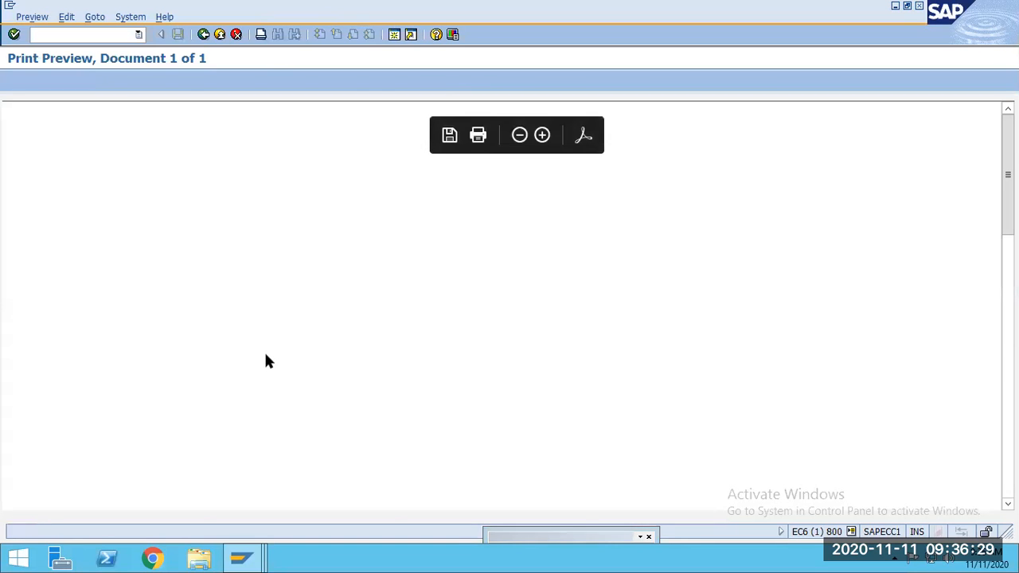
pyautogui.moveTo(1009, 211); pyautogui.dragTo(1008, 335)
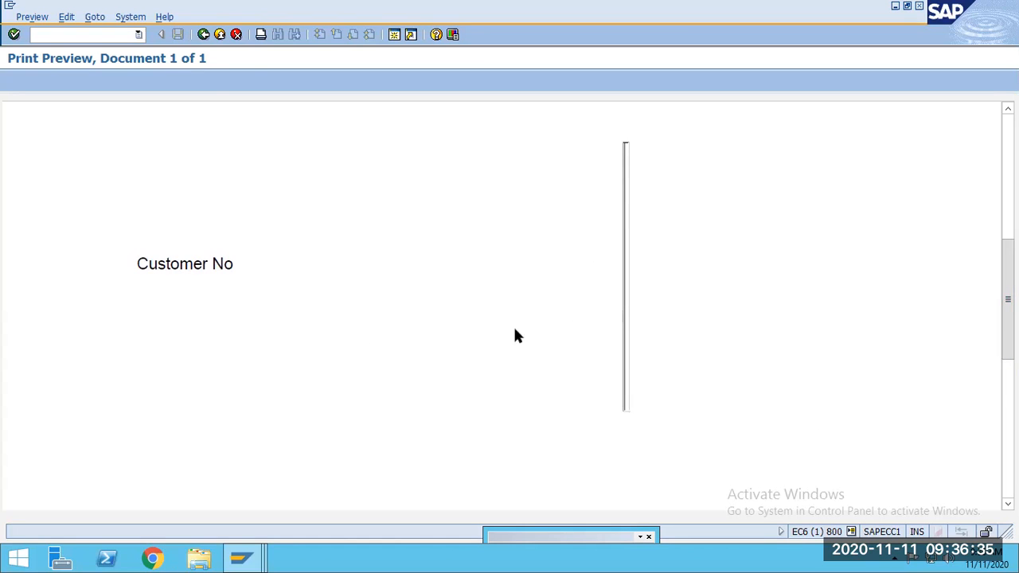
# - Return to the form layout, widen the ADDRESS field to about 4.4 in and shrink its caption area so the value box fills it
pyautogui.click(203, 37)
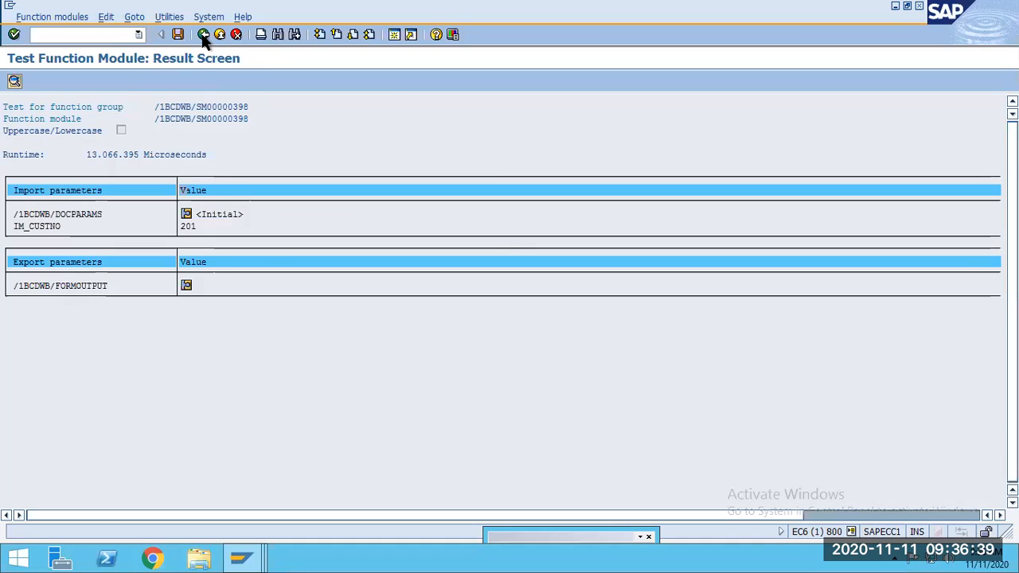
pyautogui.click(203, 35)
pyautogui.click(203, 35)
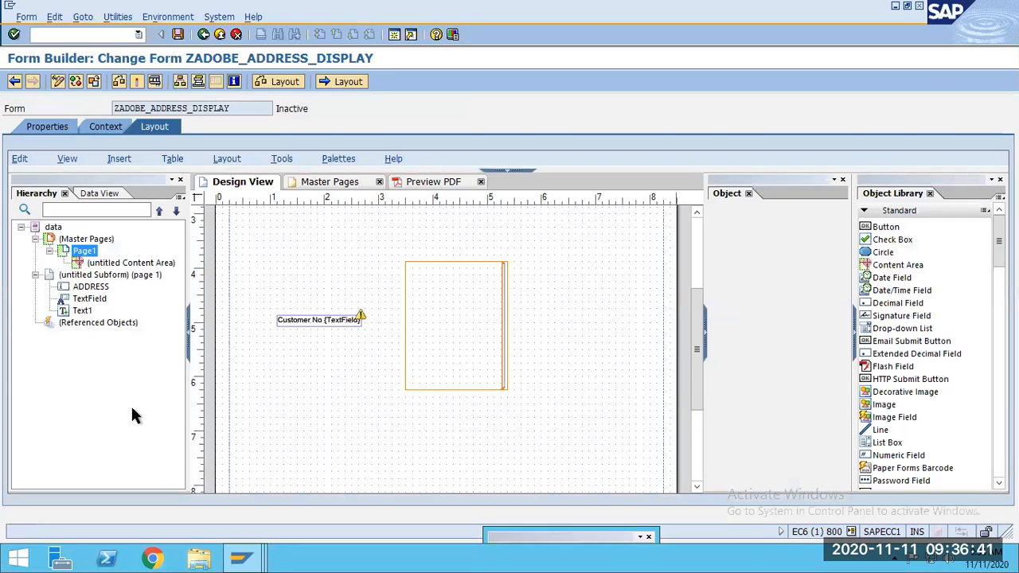
pyautogui.click(434, 344)
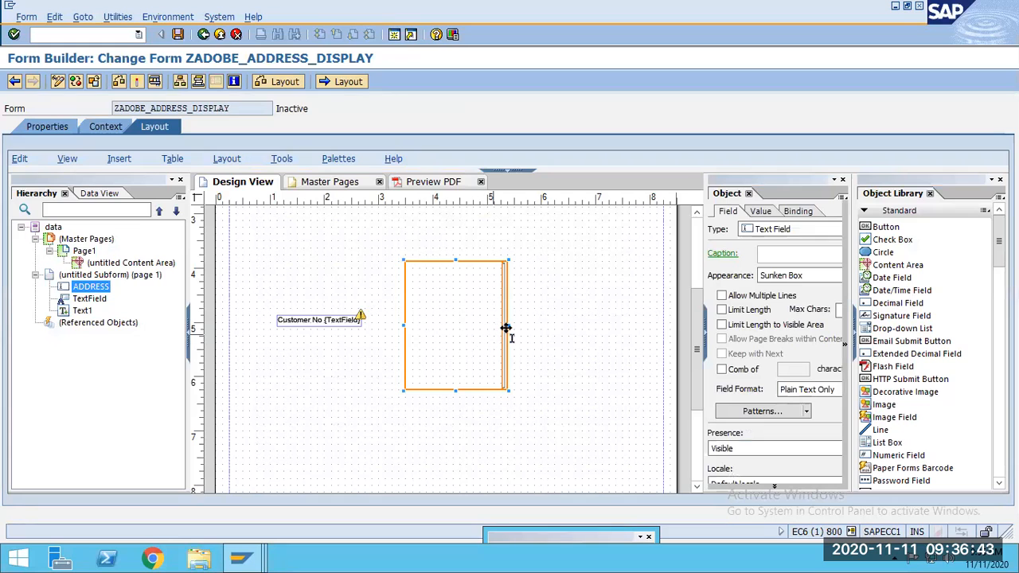
pyautogui.moveTo(508, 325); pyautogui.dragTo(531, 325)
pyautogui.moveTo(644, 347); pyautogui.dragTo(643, 347)
pyautogui.moveTo(502, 316); pyautogui.dragTo(399, 328)
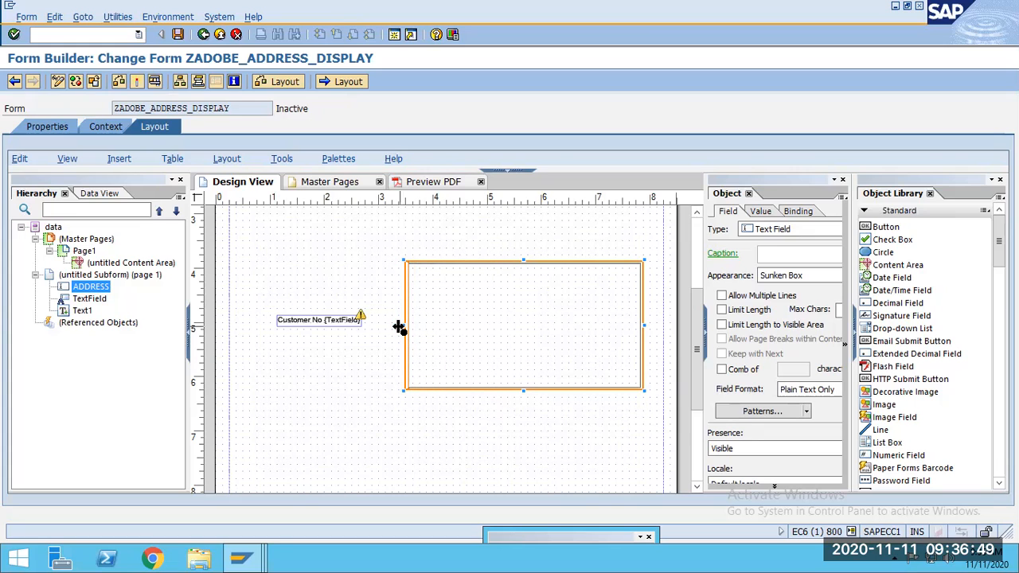
# - Narrow the ADDRESS field to about 3.3 in wide, then save and activate form ZADOBE_ADDRESS_DISPLAY
pyautogui.moveTo(641, 325); pyautogui.dragTo(583, 336)
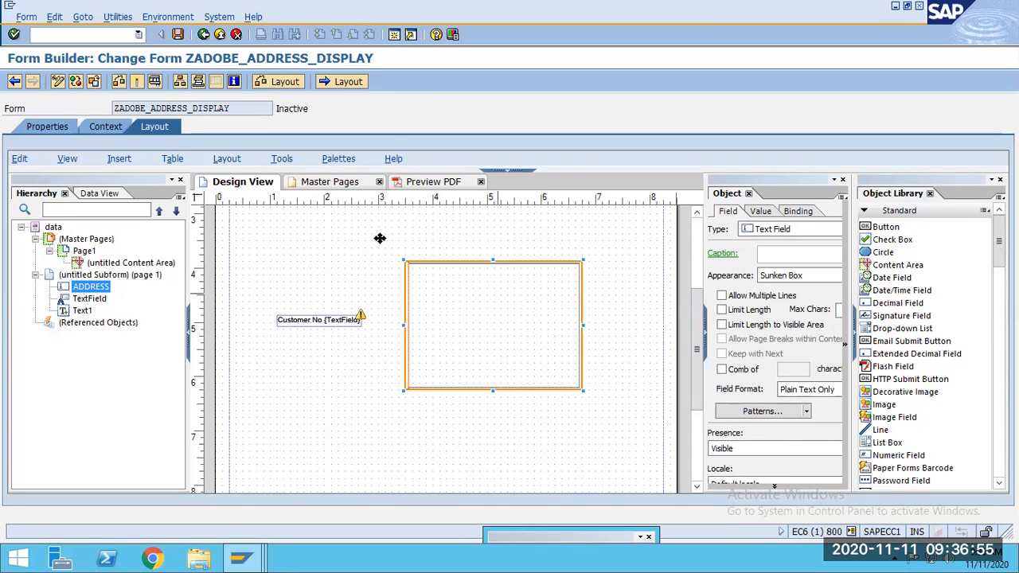
pyautogui.click(177, 34)
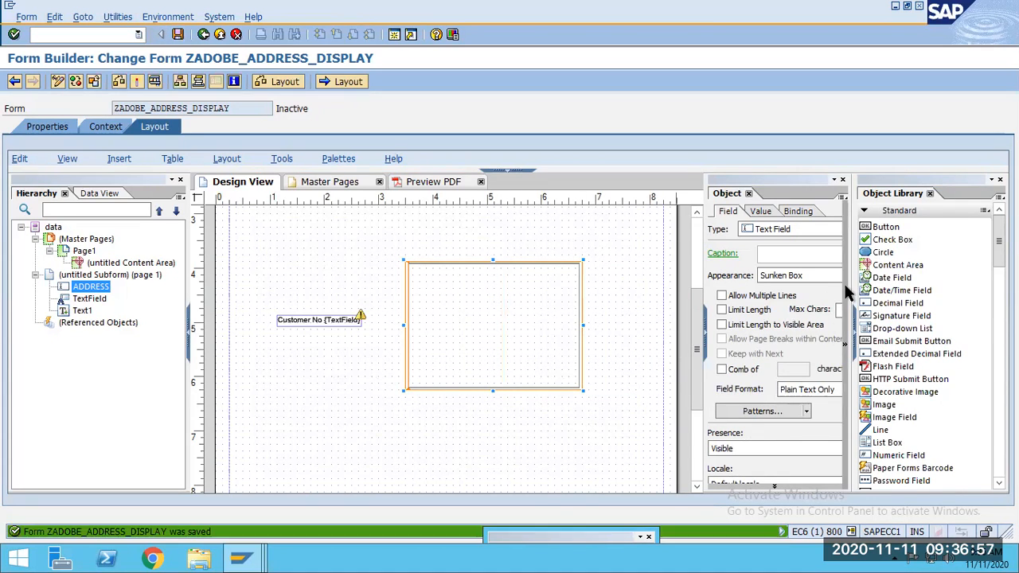
pyautogui.moveTo(849, 288); pyautogui.dragTo(923, 299)
pyautogui.click(871, 213)
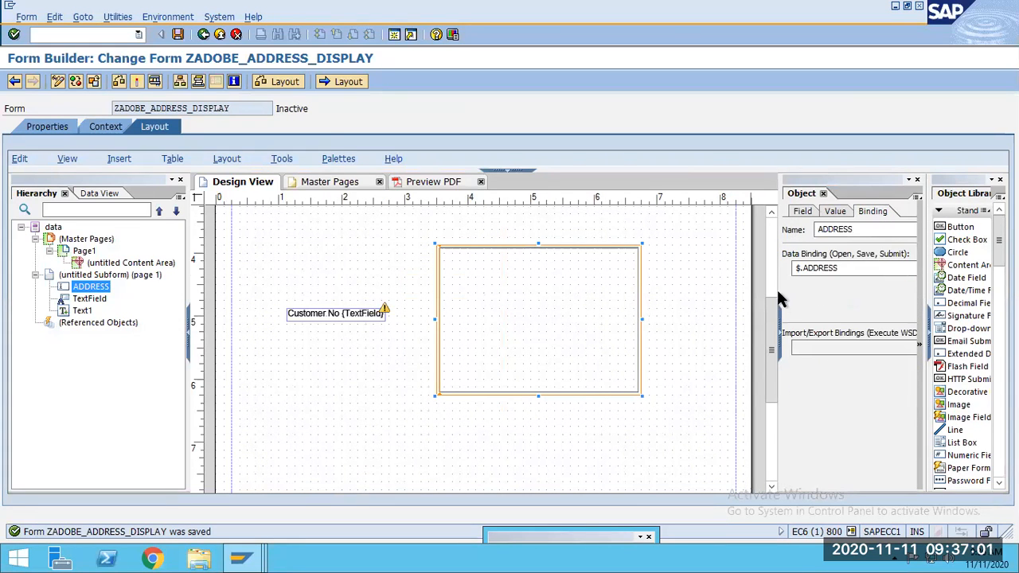
pyautogui.click(137, 81)
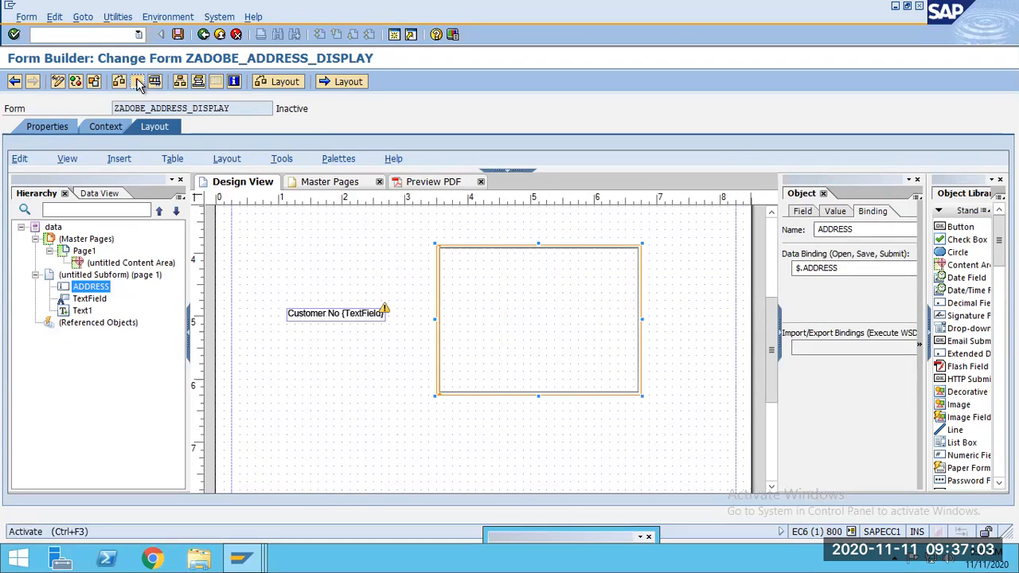
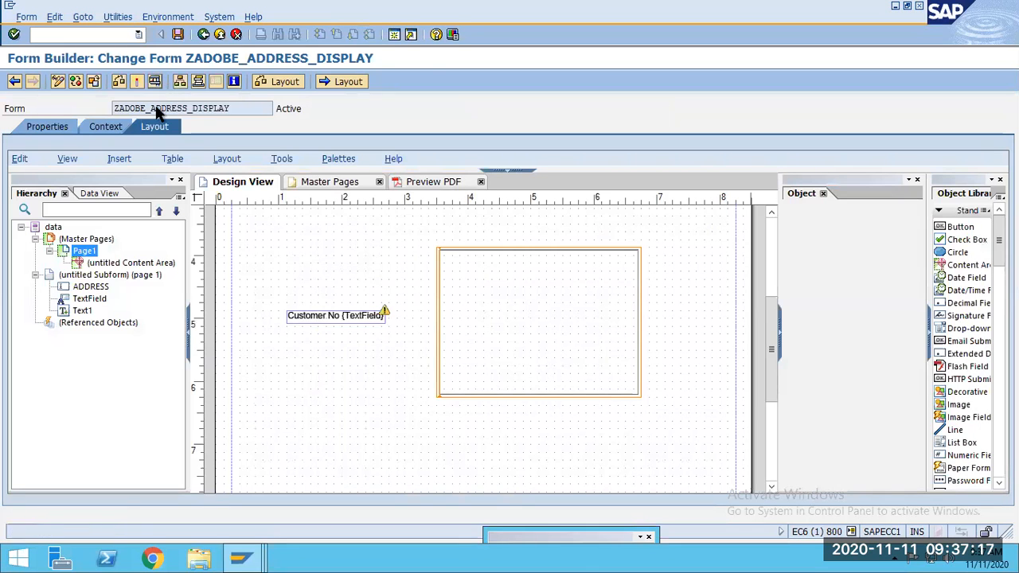
# - Test the form's function module with the customer's number as IM_CUSTNO and inspect the customer number line and address in the print preview
pyautogui.press('F8')
pyautogui.click(171, 276)
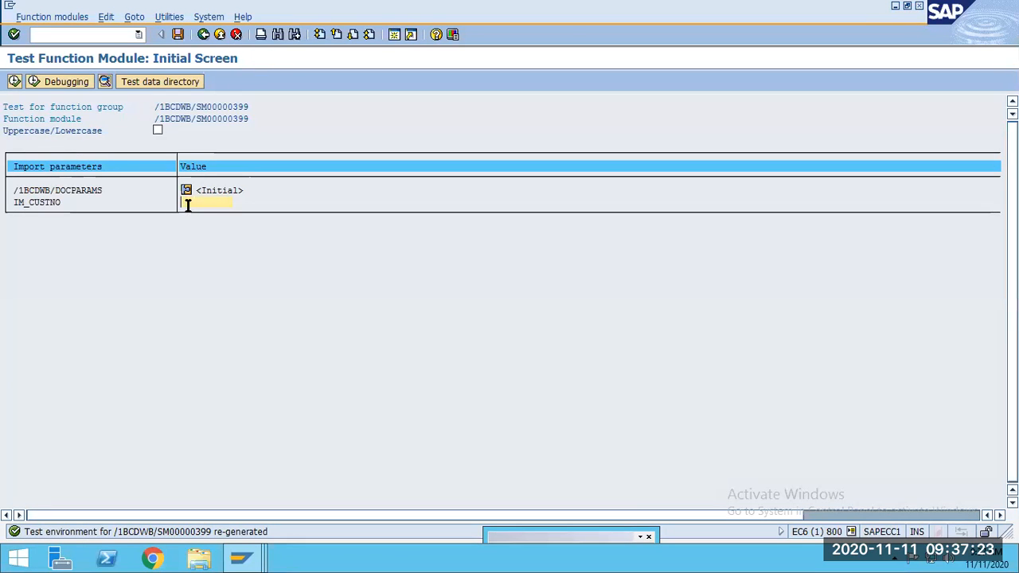
pyautogui.click(14, 82)
pyautogui.click(107, 131)
pyautogui.click(104, 144)
pyautogui.click(90, 379)
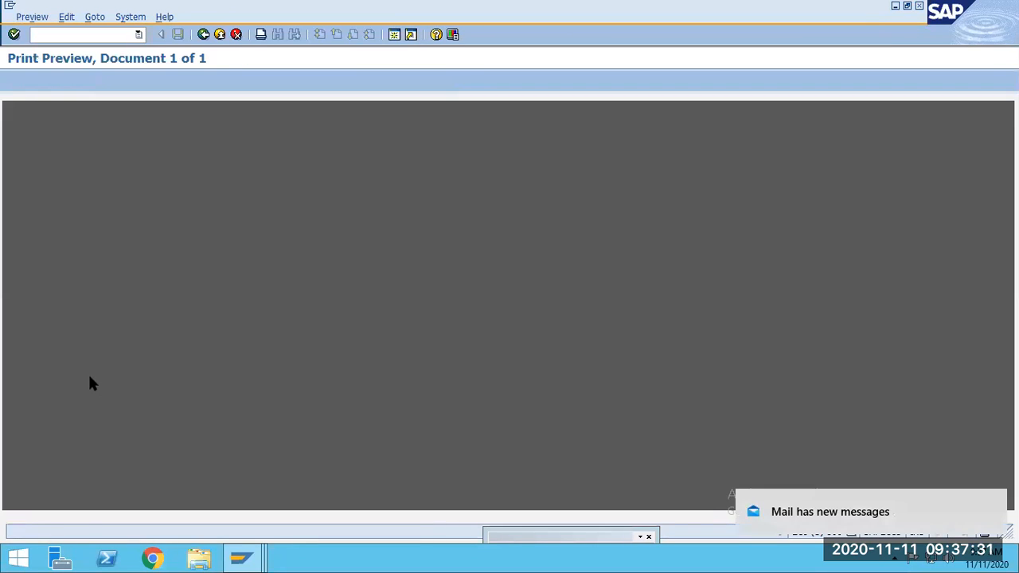
pyautogui.moveTo(1007, 179); pyautogui.dragTo(1008, 292)
pyautogui.moveTo(570, 346); pyautogui.dragTo(436, 294)
pyautogui.click(575, 359)
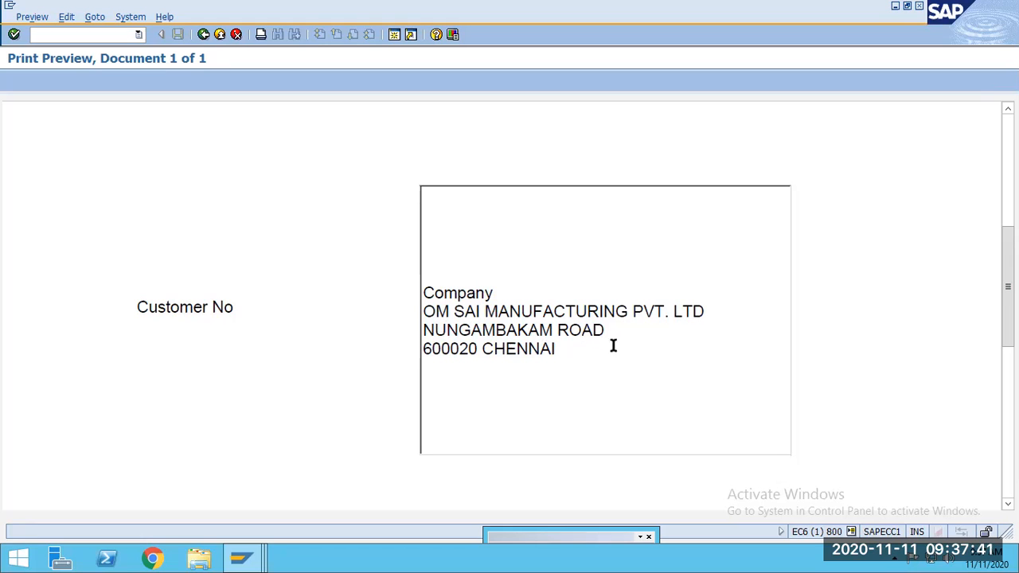
pyautogui.click(148, 307)
pyautogui.moveTo(565, 350); pyautogui.dragTo(339, 246)
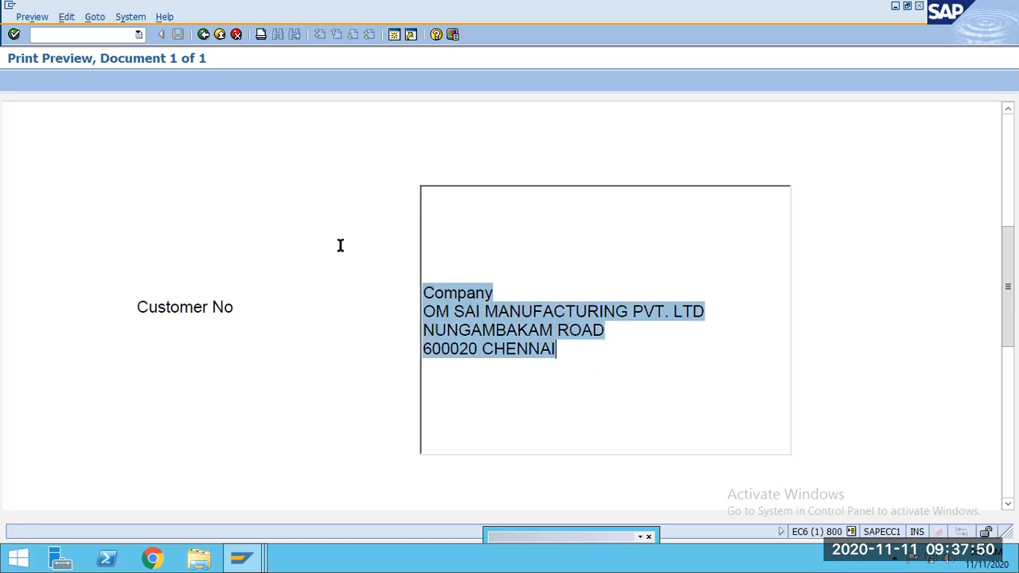
# - Leave the test and check the import parameter IM_CUSTNO in the form's interface ZIF_ADOBE_DEMO
pyautogui.click(203, 35)
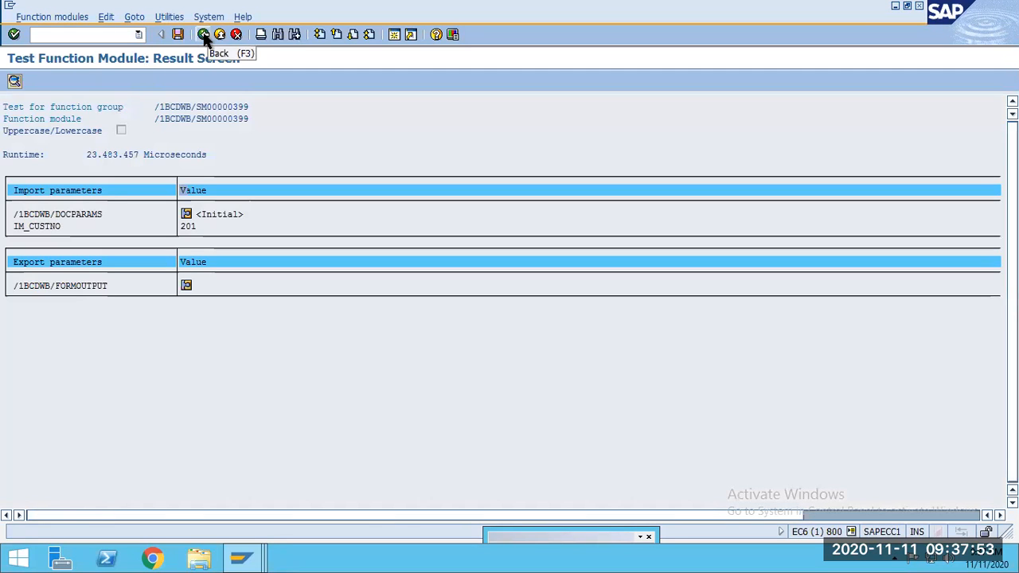
pyautogui.click(204, 36)
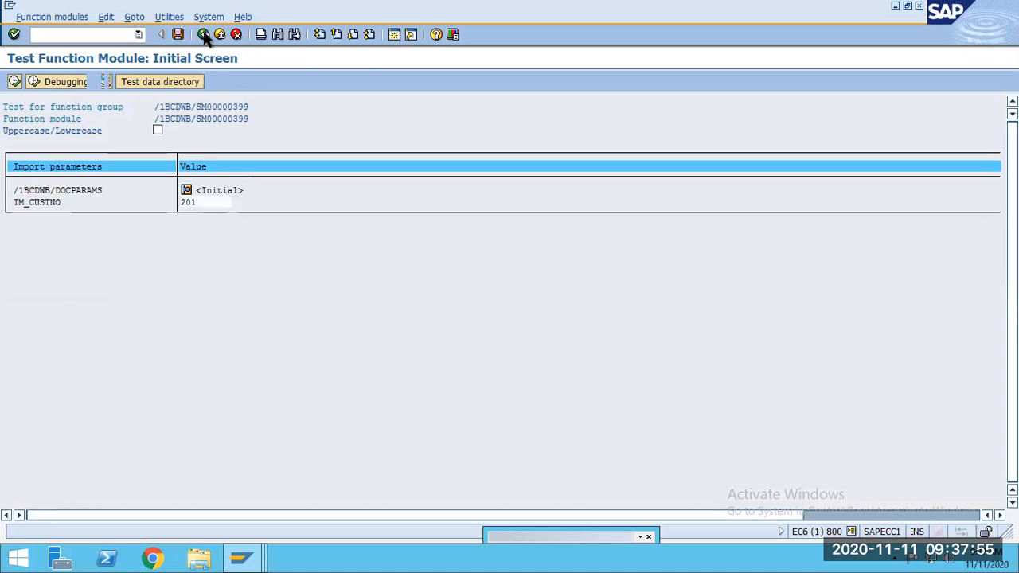
pyautogui.click(204, 35)
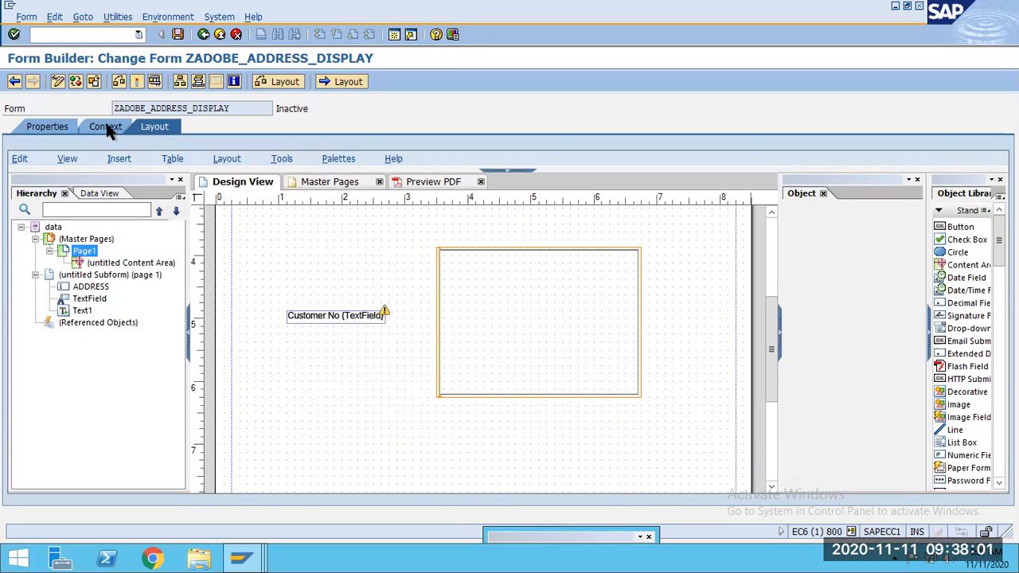
pyautogui.click(48, 129)
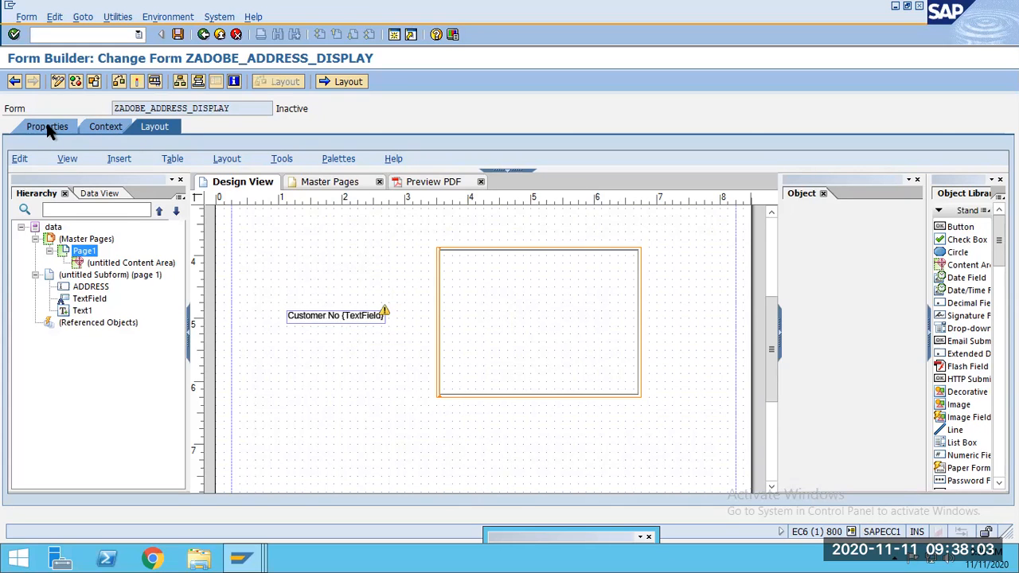
pyautogui.doubleClick(142, 206)
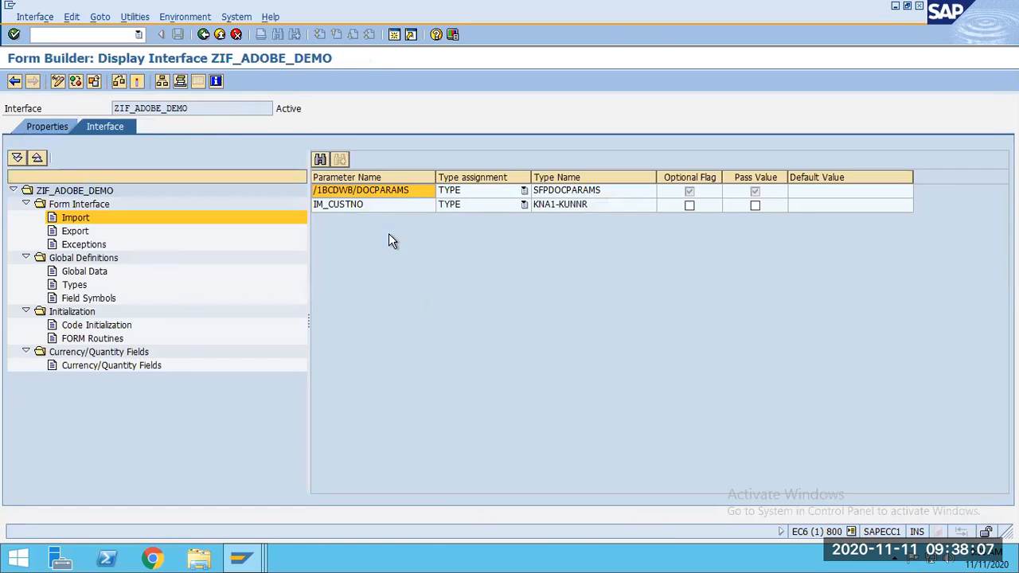
pyautogui.click(348, 207)
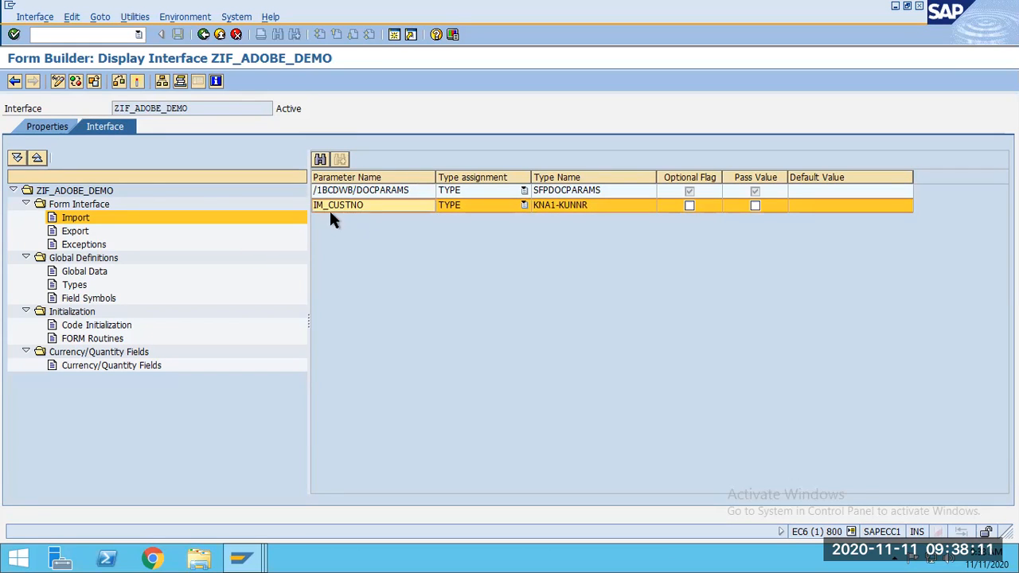
pyautogui.click(203, 34)
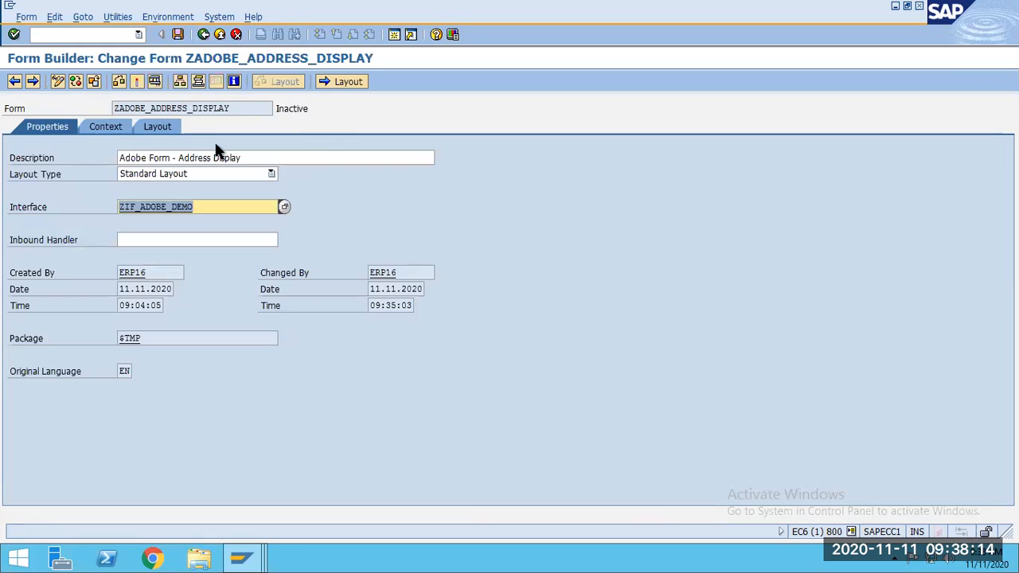
# - Add the import parameter IM_CUSTNO from the interface to the context of form ZADOBE_ADDRESS_DISPLAY
pyautogui.click(104, 128)
pyautogui.click(25, 203)
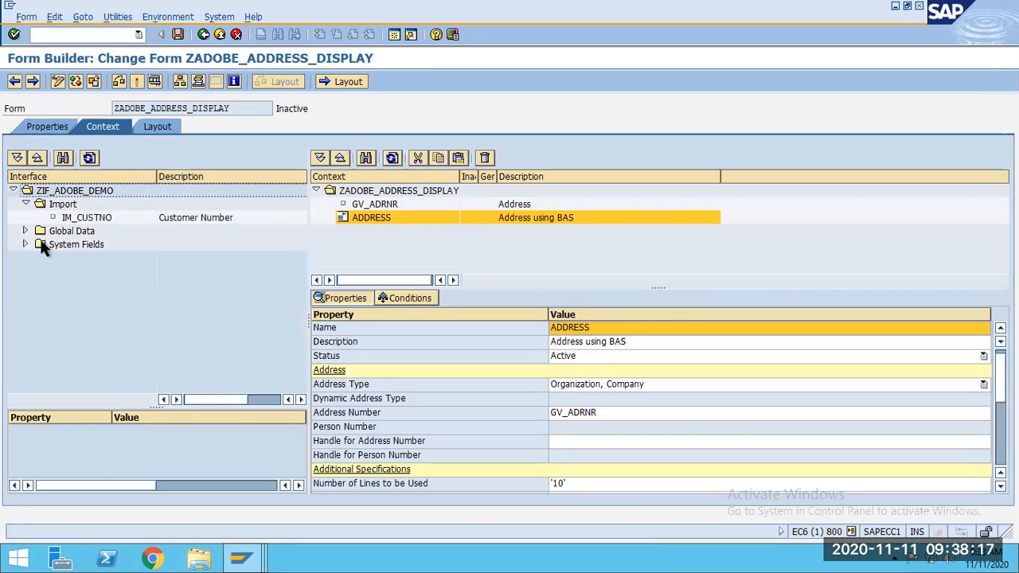
pyautogui.moveTo(70, 220); pyautogui.dragTo(391, 200)
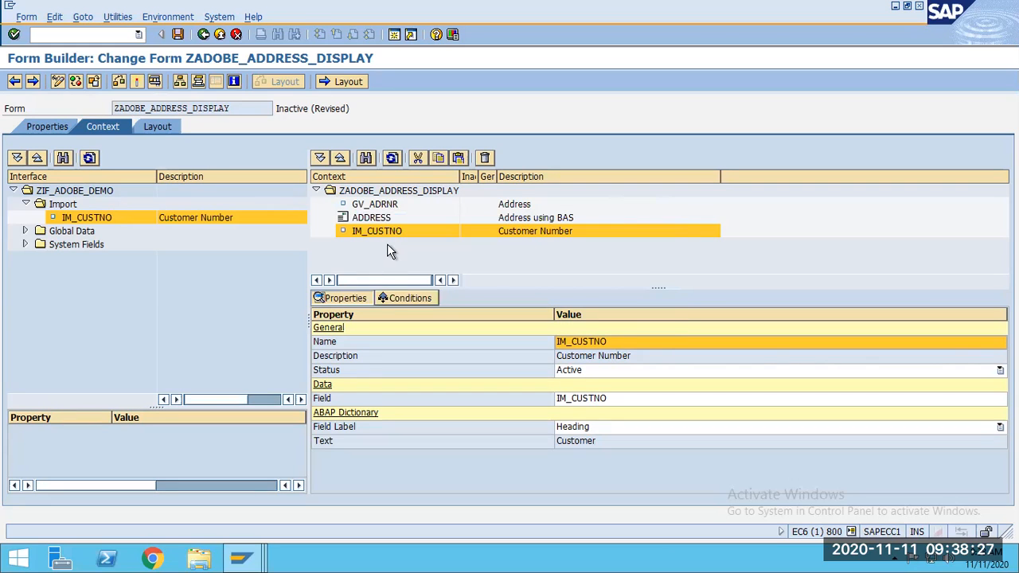
# - Bind the TextField embedded in the Customer No text to IM_CUSTNO in the layout and review its value and field settings
pyautogui.click(156, 132)
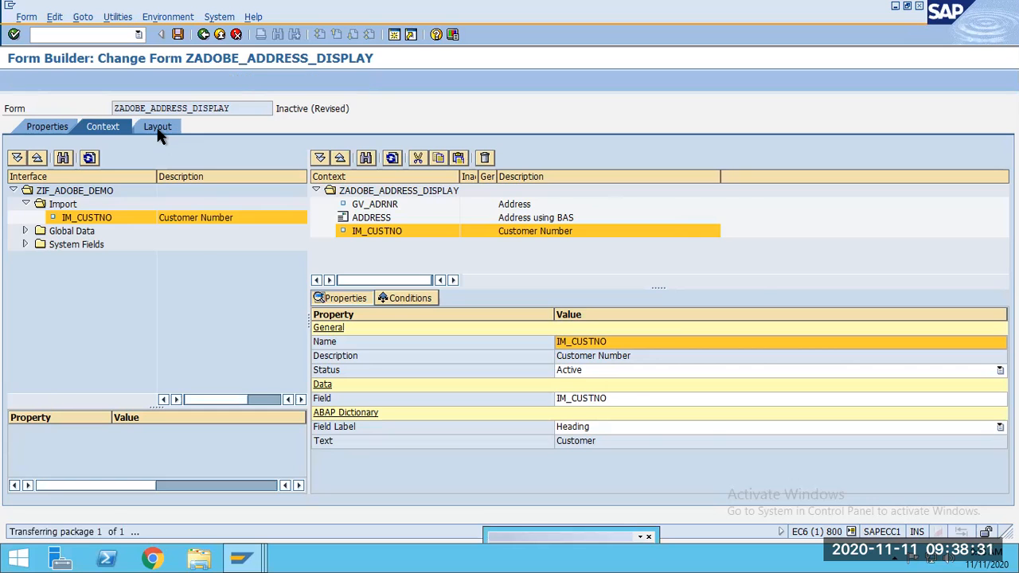
pyautogui.click(366, 320)
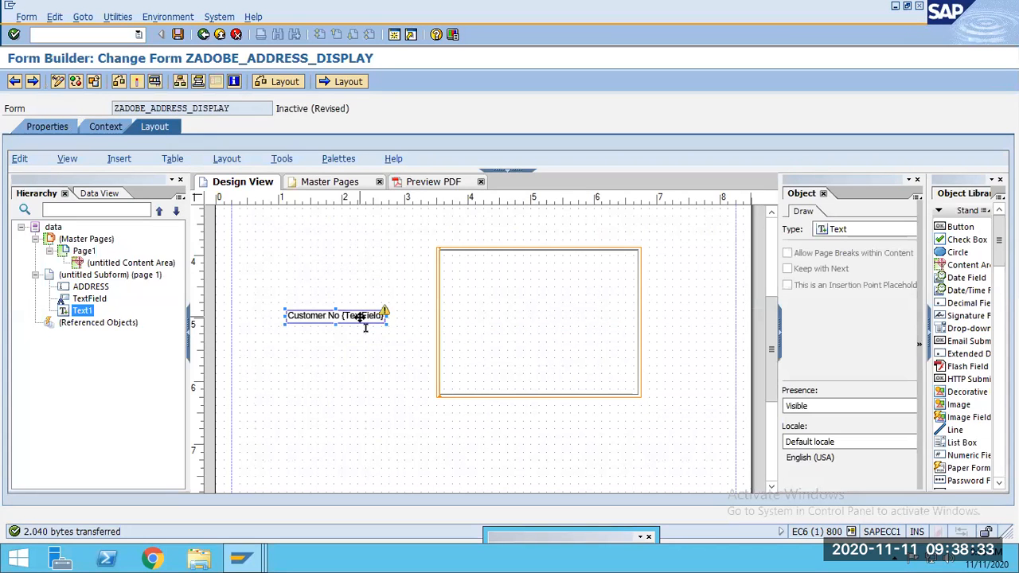
pyautogui.click(362, 318)
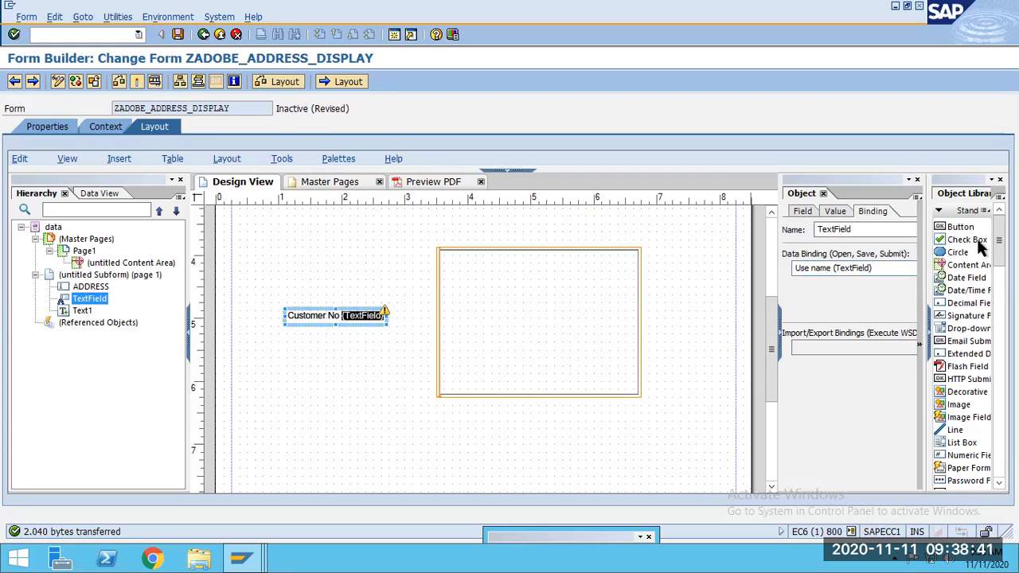
pyautogui.moveTo(928, 276); pyautogui.dragTo(947, 276)
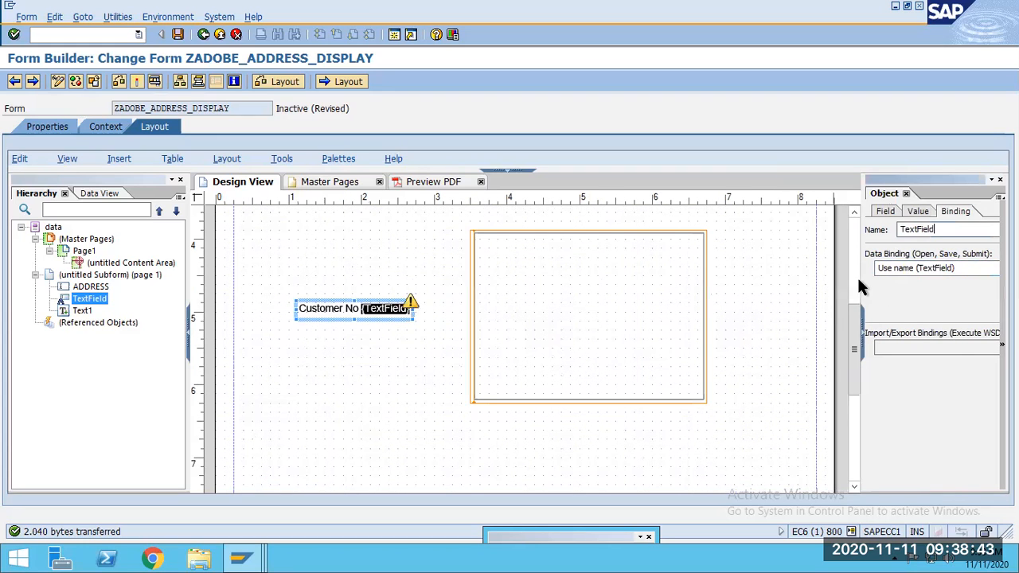
pyautogui.moveTo(856, 272); pyautogui.dragTo(740, 271)
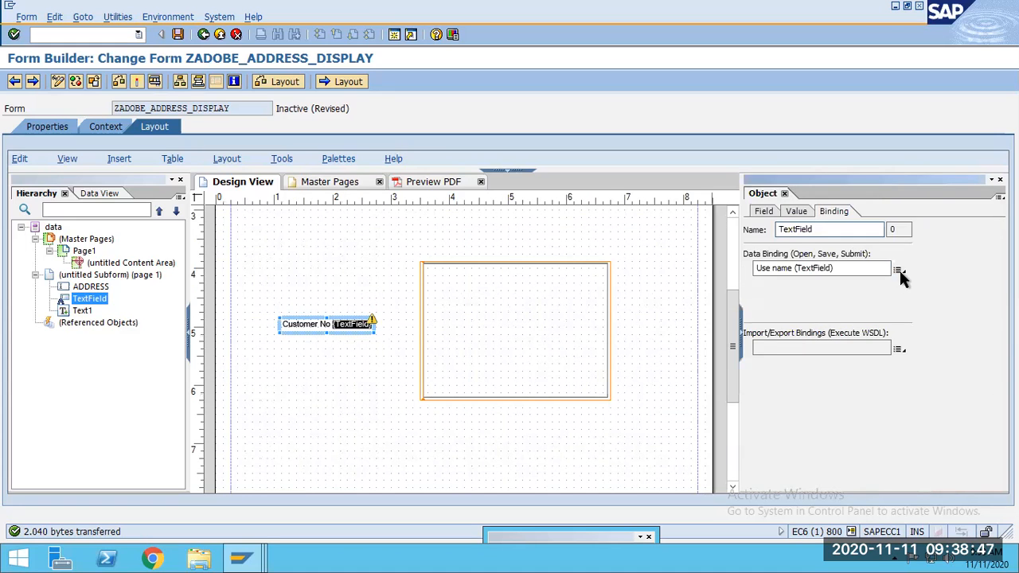
pyautogui.click(898, 270)
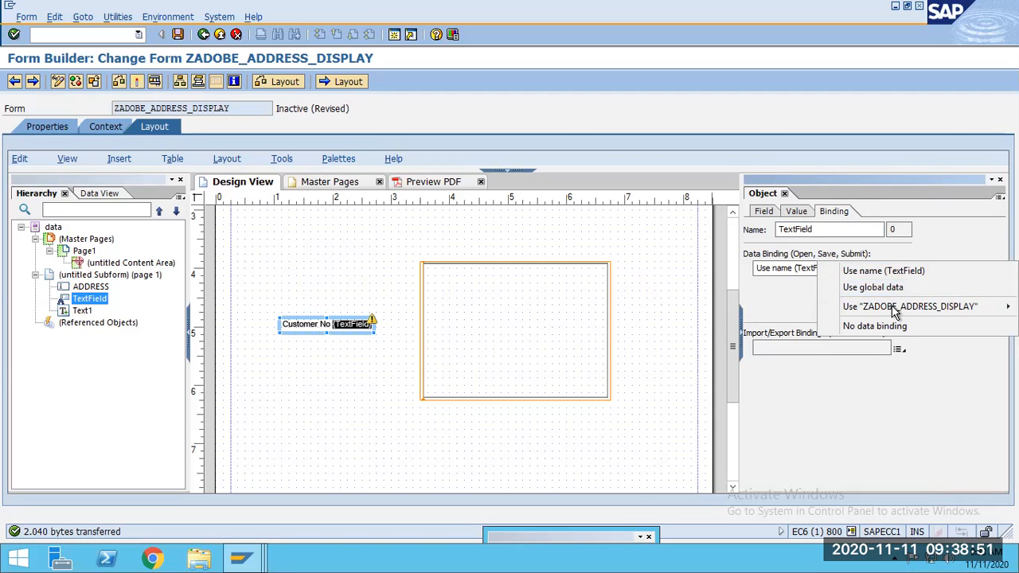
pyautogui.moveTo(888, 312)
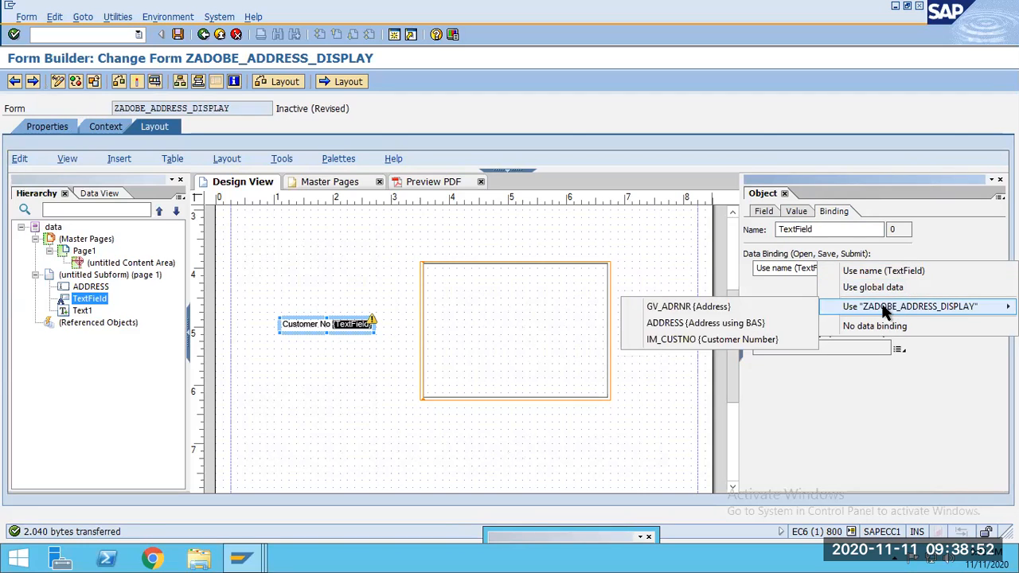
pyautogui.click(680, 341)
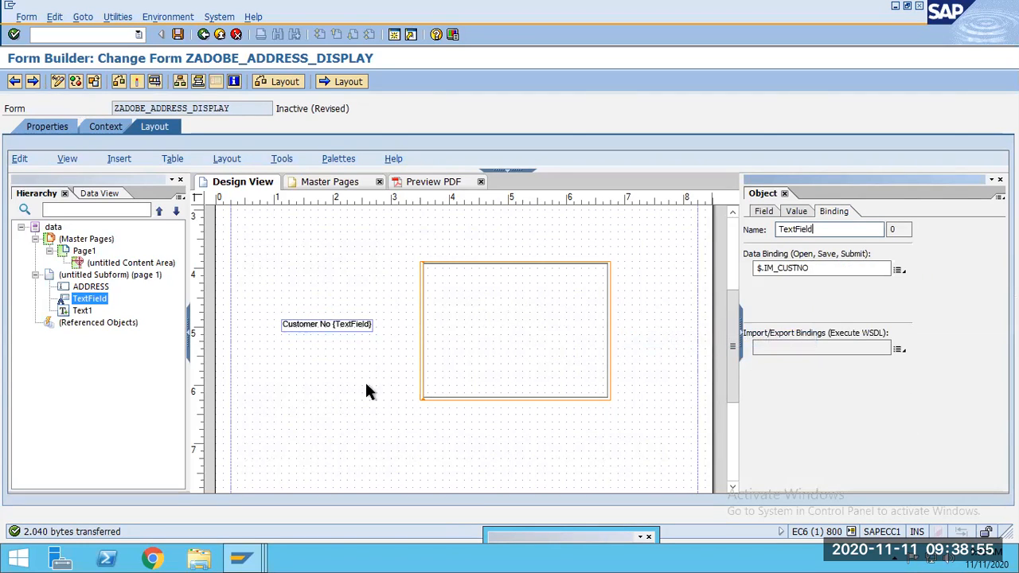
pyautogui.click(795, 212)
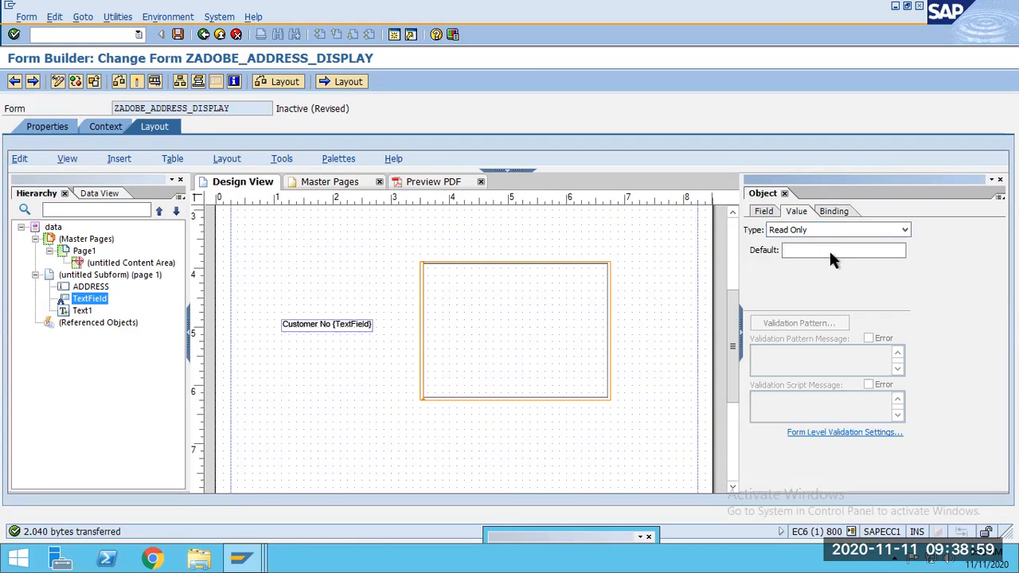
pyautogui.click(763, 211)
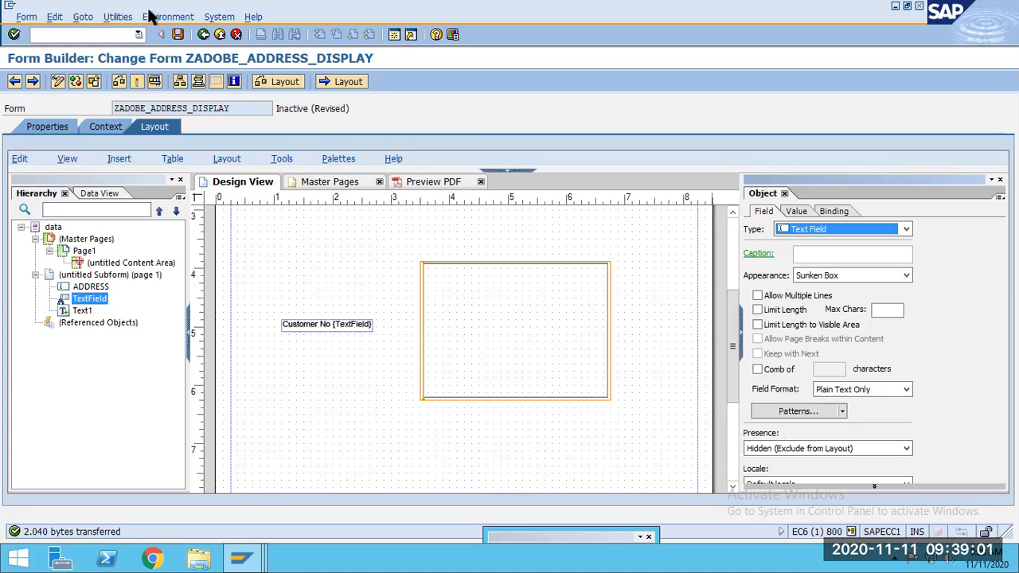
# - Save and activate form ZADOBE_ADDRESS_DISPLAY with the new customer number binding
pyautogui.click(179, 35)
pyautogui.click(134, 80)
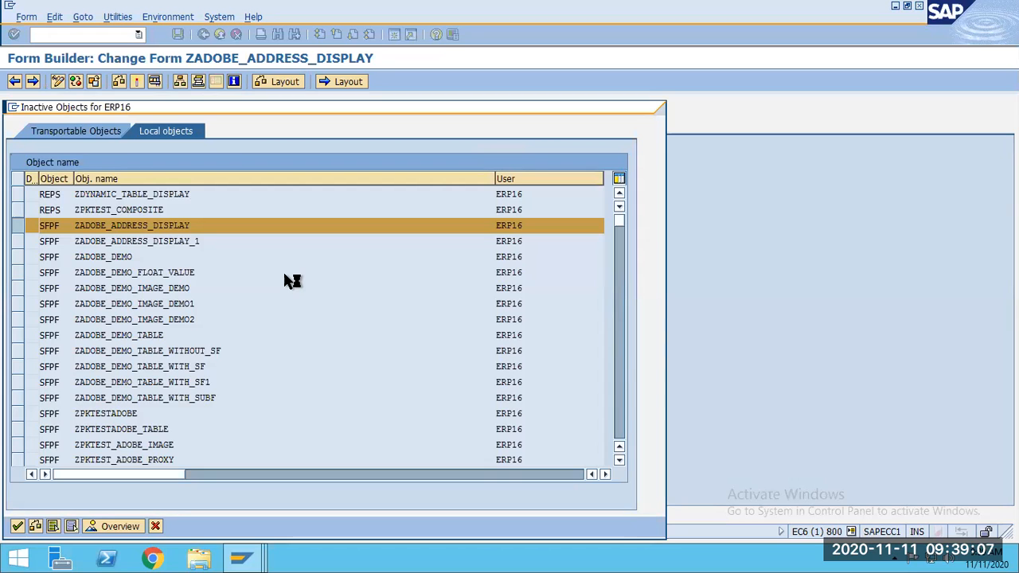
pyautogui.click(241, 557)
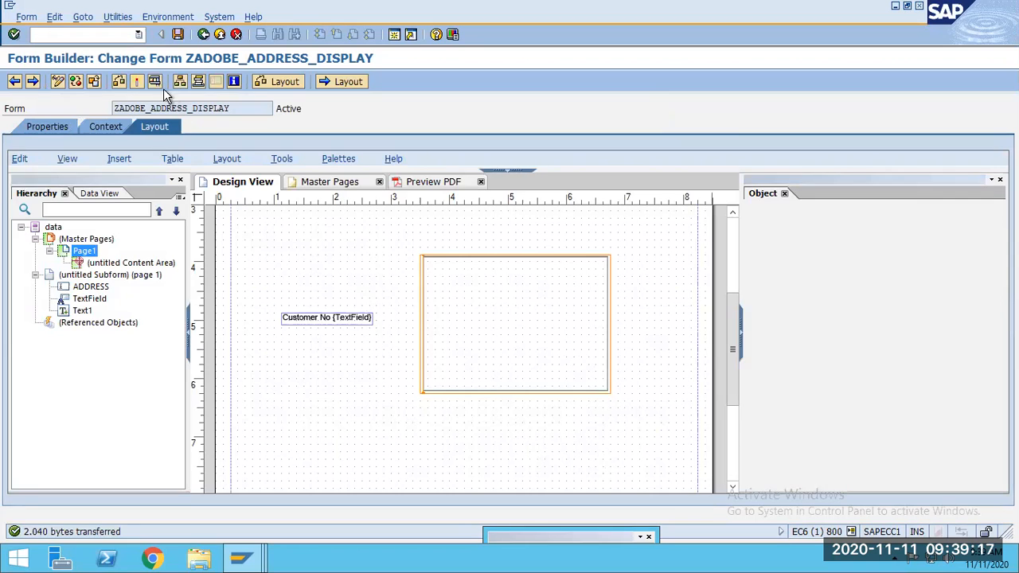
# - Test the regenerated function module with the customer's number as IM_CUSTNO and output device LP01, and inspect the customer number in the print preview
pyautogui.click(155, 82)
pyautogui.click(197, 277)
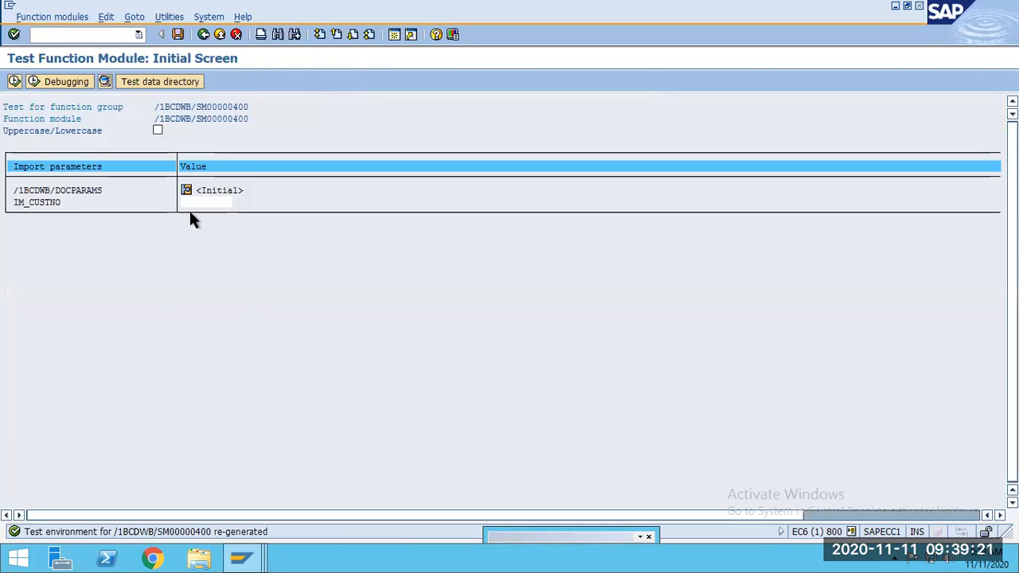
pyautogui.write('102')
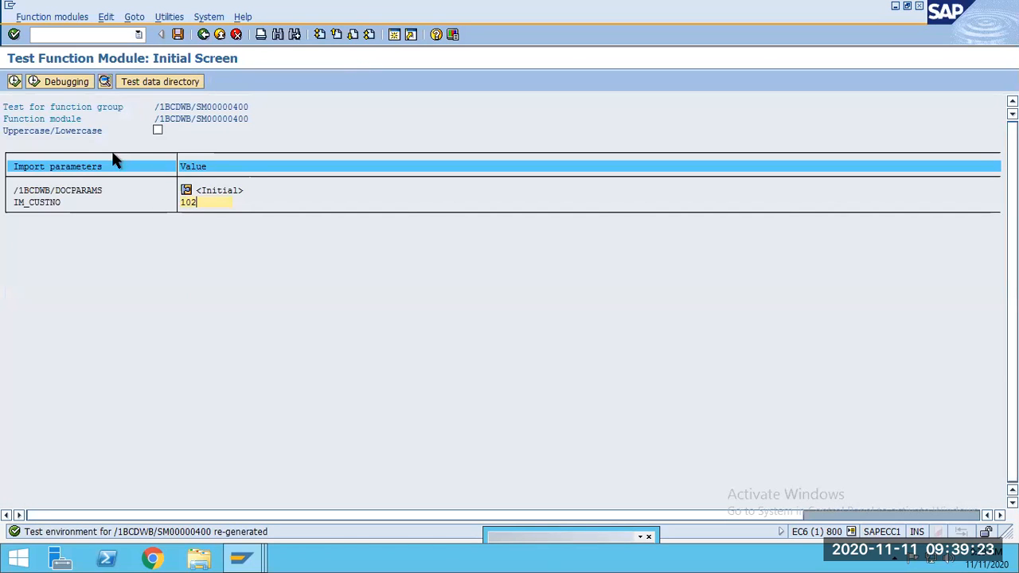
pyautogui.moveTo(203, 204); pyautogui.dragTo(124, 200)
pyautogui.write('201')
pyautogui.click(14, 82)
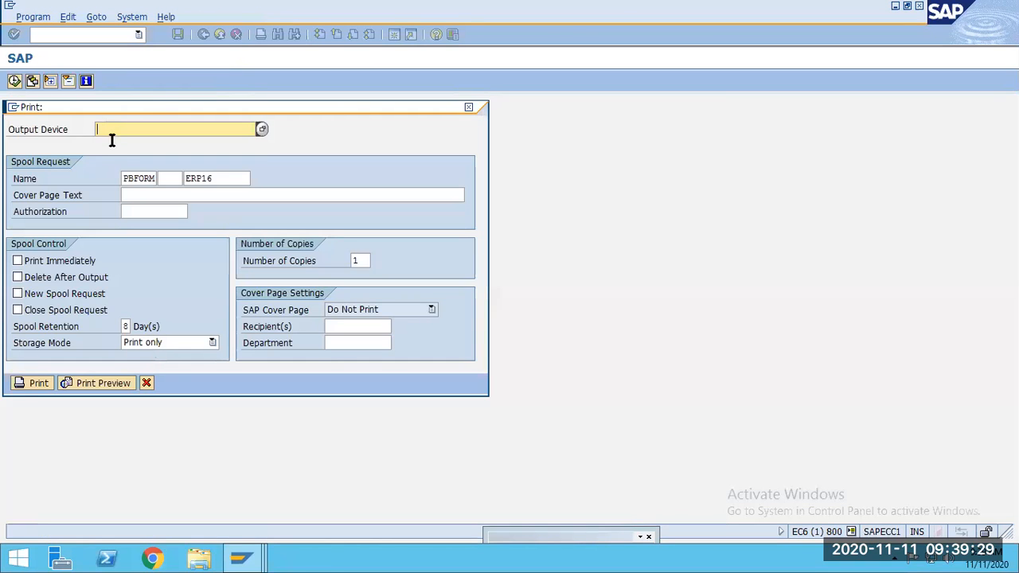
pyautogui.write('lp01')
pyautogui.click(86, 382)
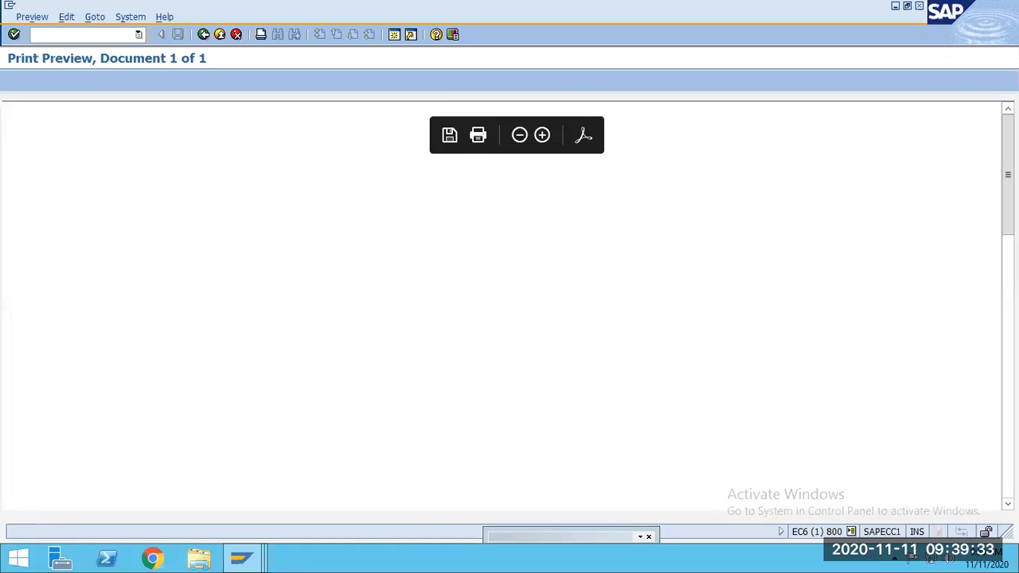
pyautogui.moveTo(1008, 175); pyautogui.dragTo(1008, 299)
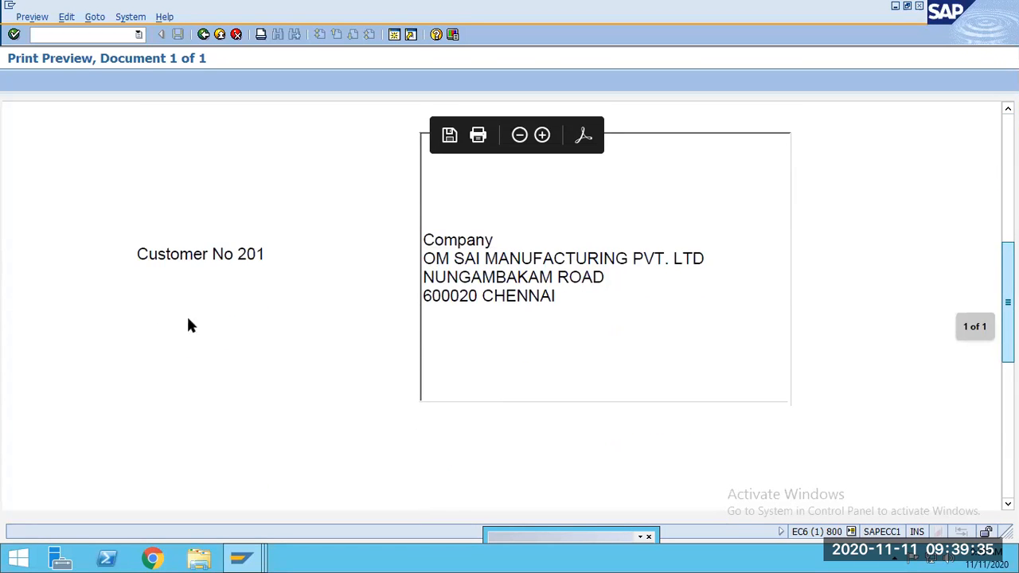
# - Inspect the customer number and address text in the print preview, and return to the form layout
pyautogui.moveTo(247, 261); pyautogui.dragTo(264, 261)
pyautogui.click(468, 249)
pyautogui.moveTo(556, 303); pyautogui.dragTo(528, 304)
pyautogui.moveTo(426, 241); pyautogui.dragTo(634, 335)
pyautogui.click(717, 370)
pyautogui.moveTo(569, 296); pyautogui.dragTo(635, 347)
pyautogui.click(592, 382)
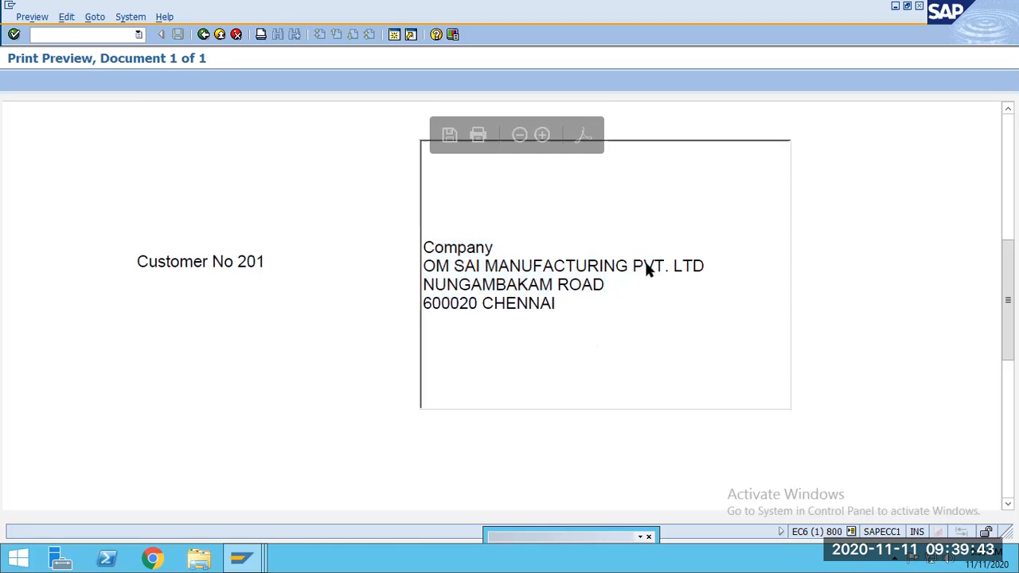
pyautogui.click(204, 36)
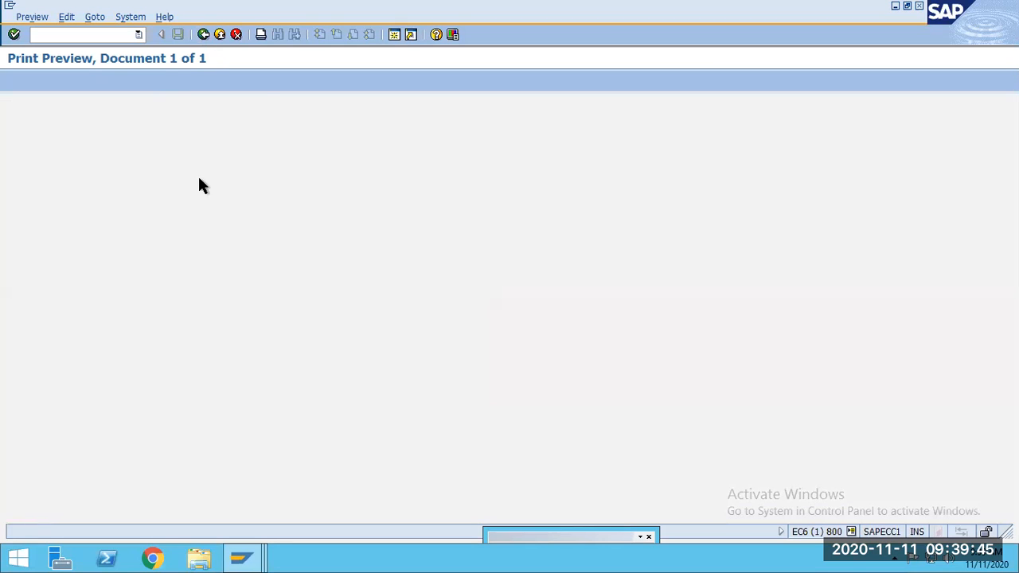
pyautogui.click(204, 35)
pyautogui.click(204, 35)
# - Review the display, edit, validation and data pattern options of the ADDRESS field, leaving them unapplied
pyautogui.click(509, 347)
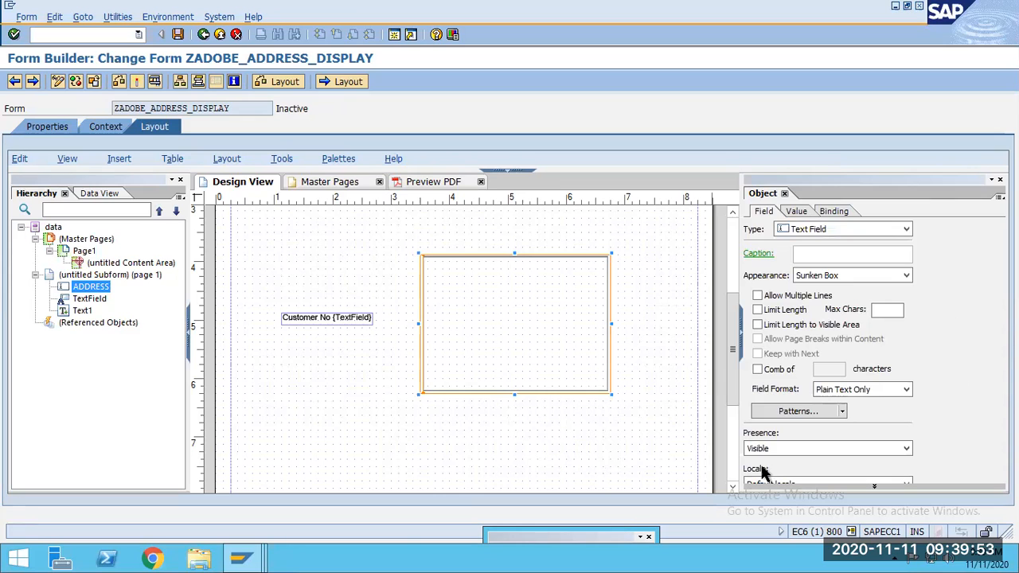
pyautogui.click(790, 411)
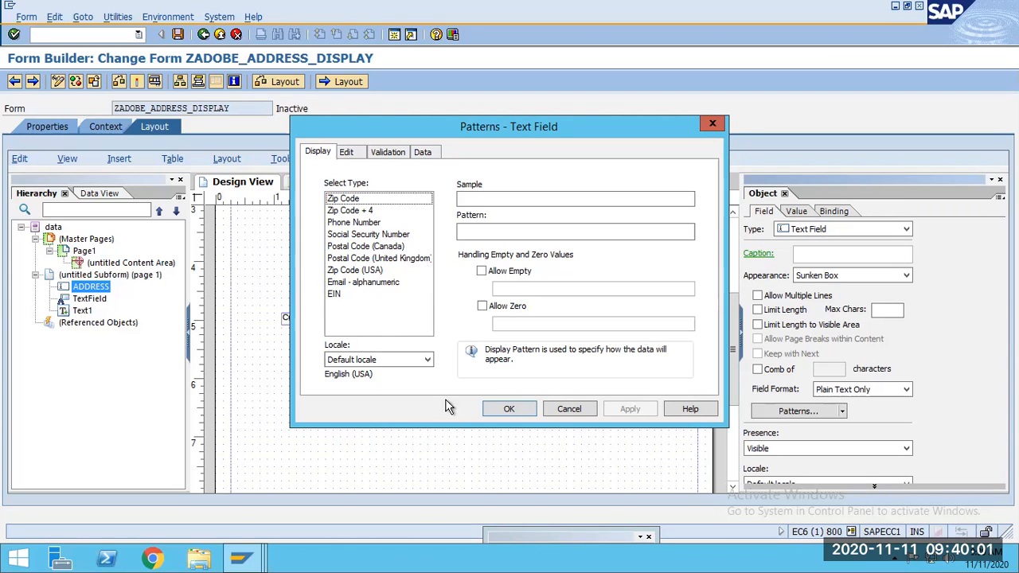
pyautogui.click(347, 153)
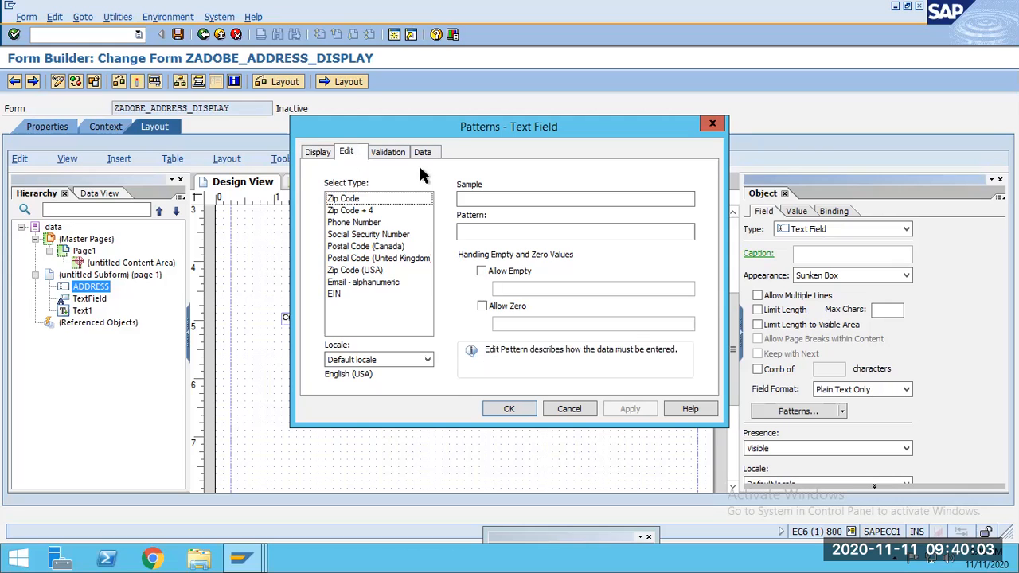
pyautogui.click(319, 153)
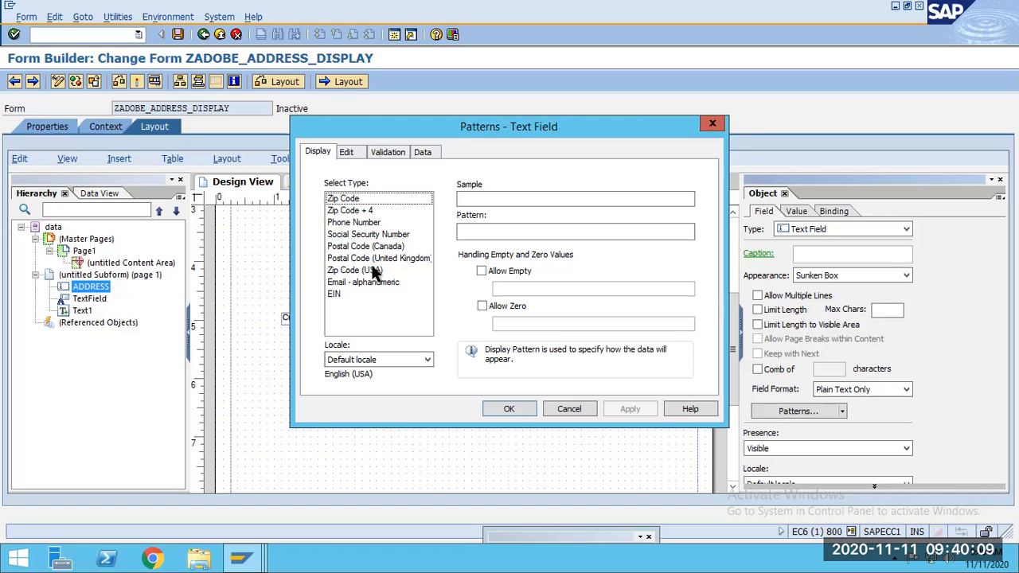
pyautogui.click(388, 151)
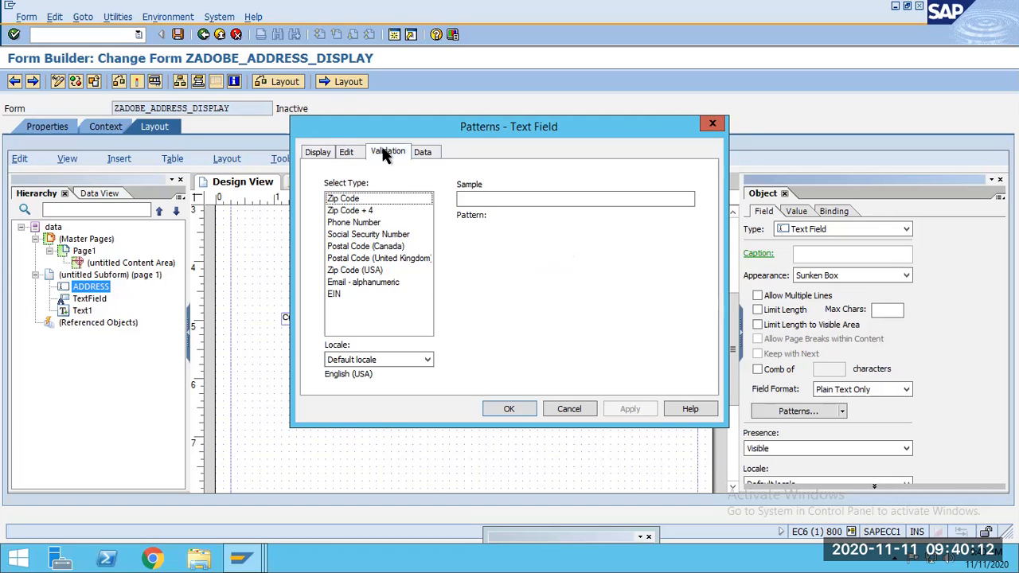
pyautogui.click(422, 154)
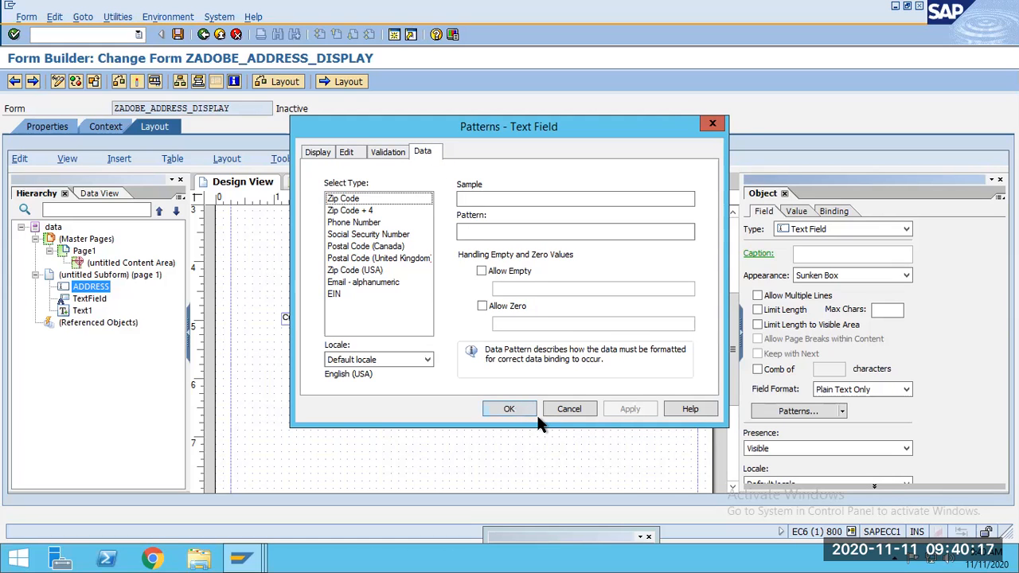
pyautogui.click(568, 409)
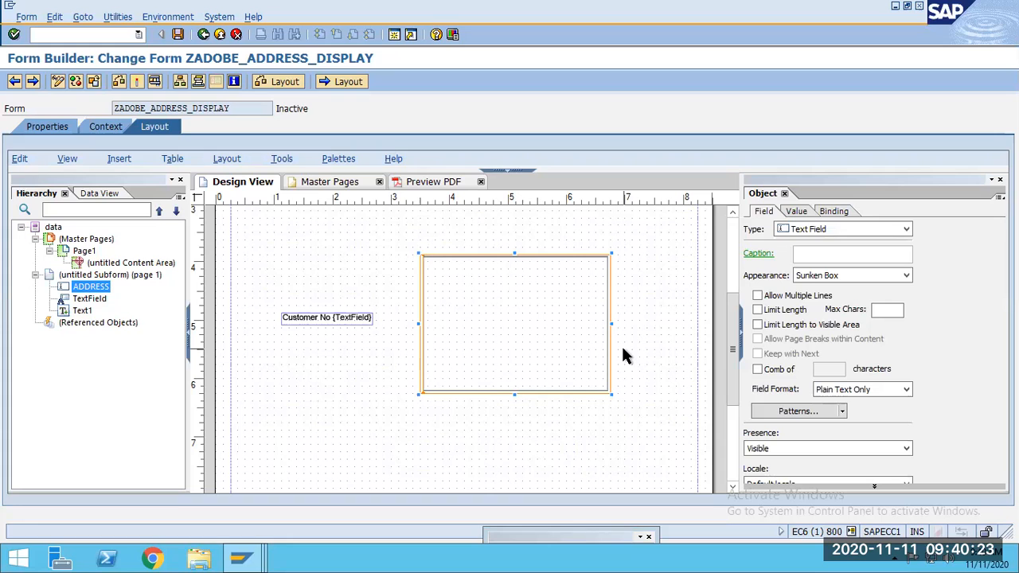
# - Give the ADDRESS field a custom appearance with individually edited edges in the Solid line style
pyautogui.click(895, 275)
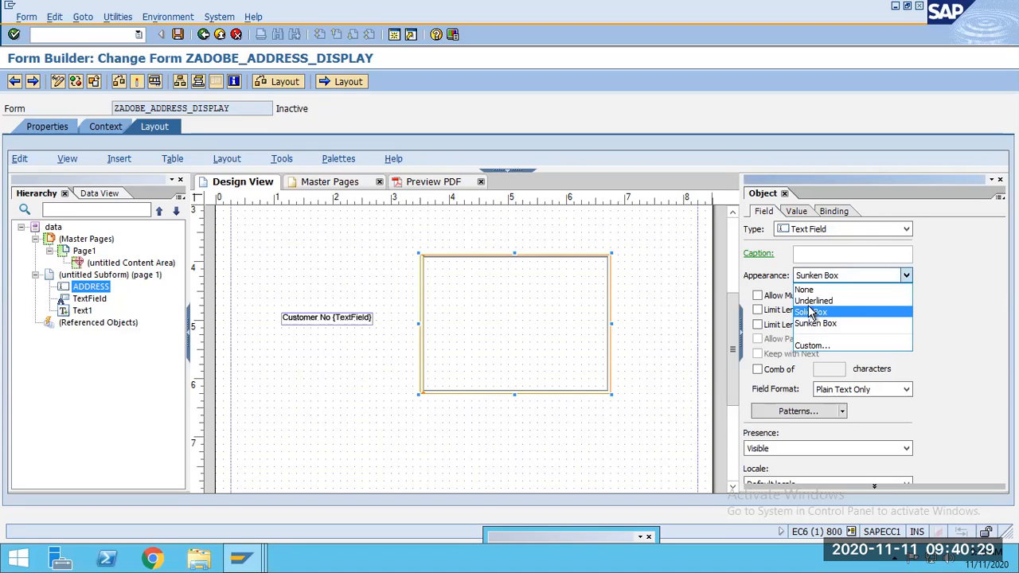
pyautogui.click(826, 347)
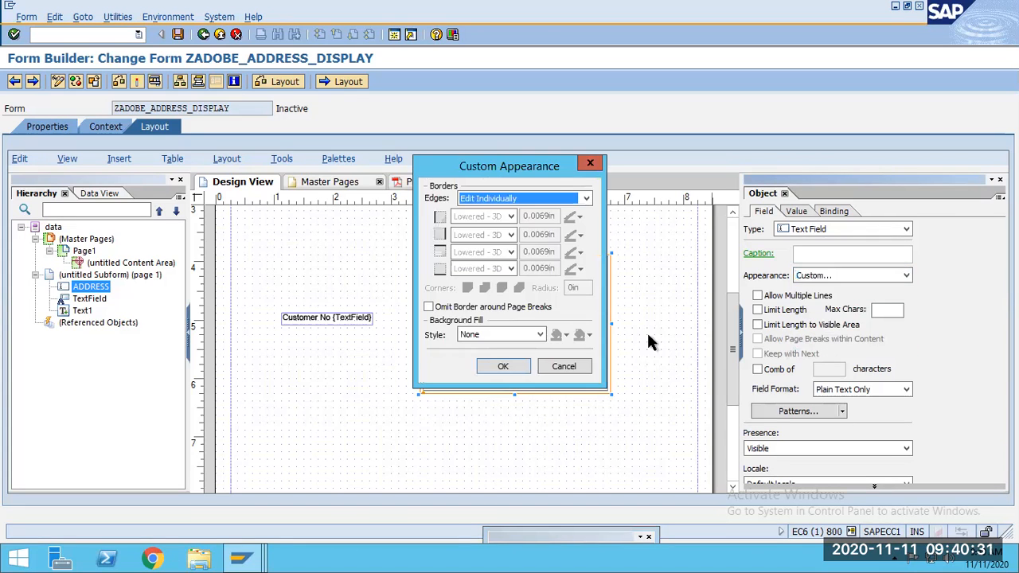
pyautogui.click(585, 198)
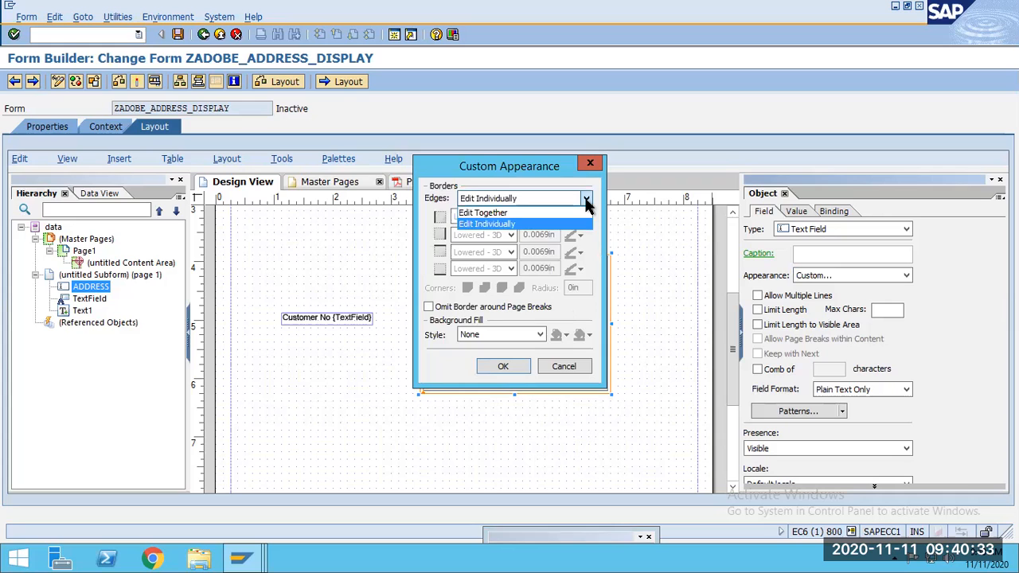
pyautogui.click(499, 225)
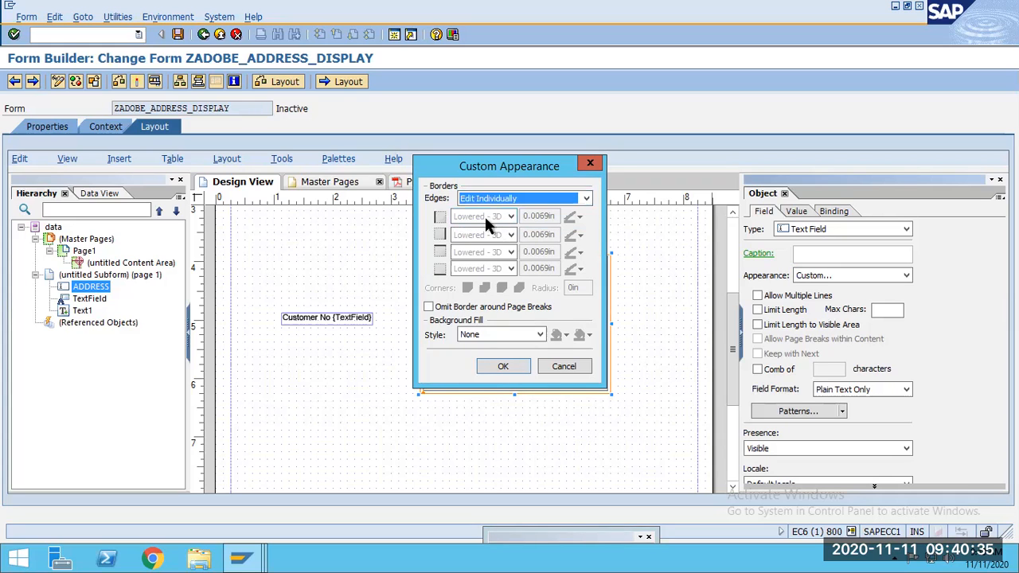
pyautogui.click(576, 214)
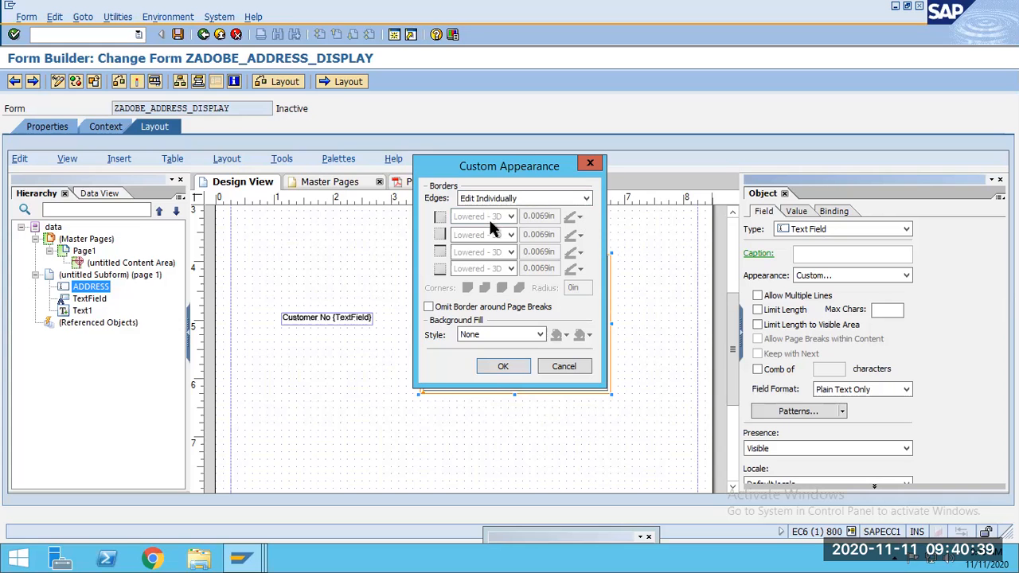
pyautogui.click(512, 216)
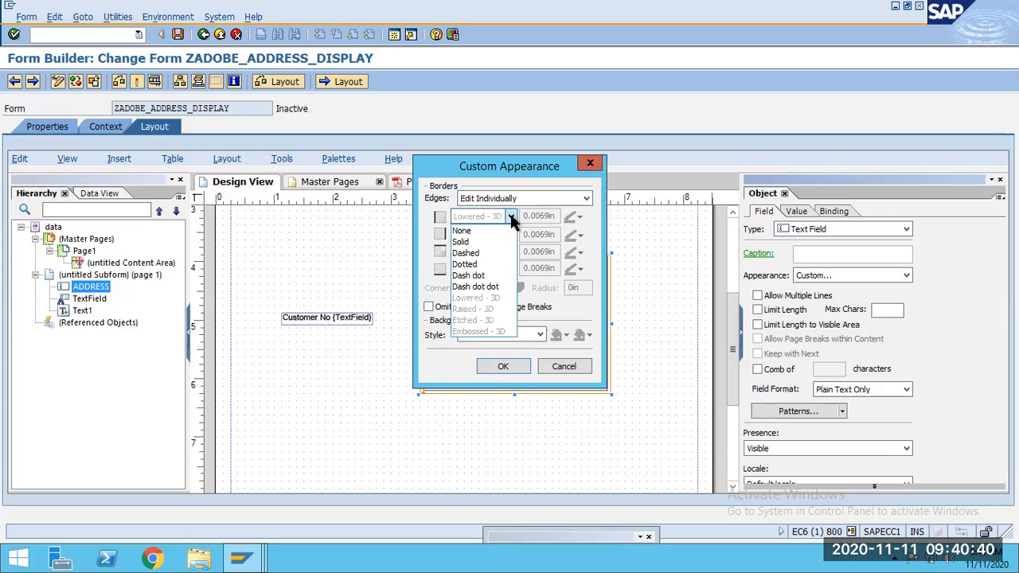
pyautogui.click(471, 242)
pyautogui.click(639, 312)
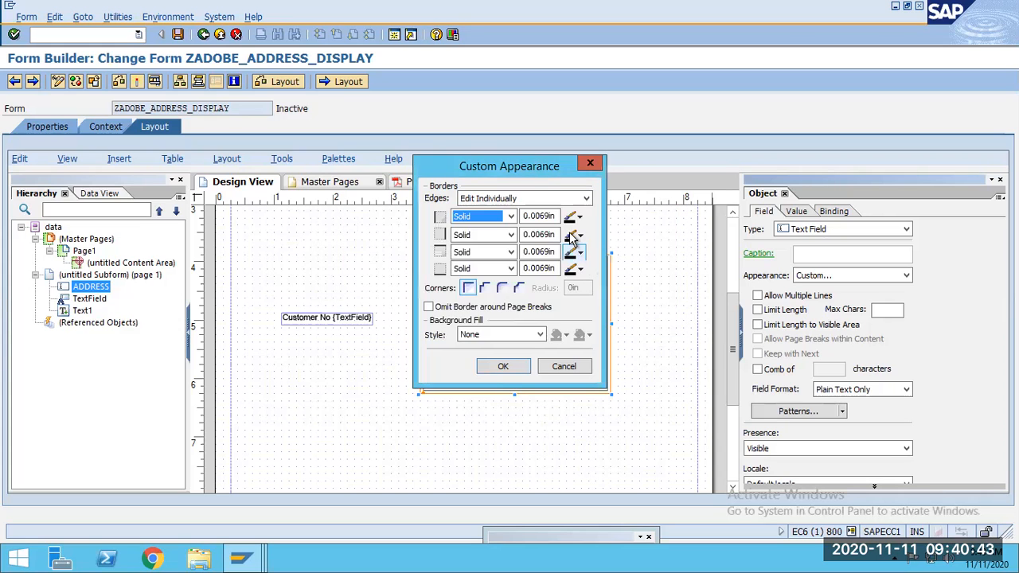
# - Set the color of all four solid edges of the ADDRESS field to orange
pyautogui.click(576, 216)
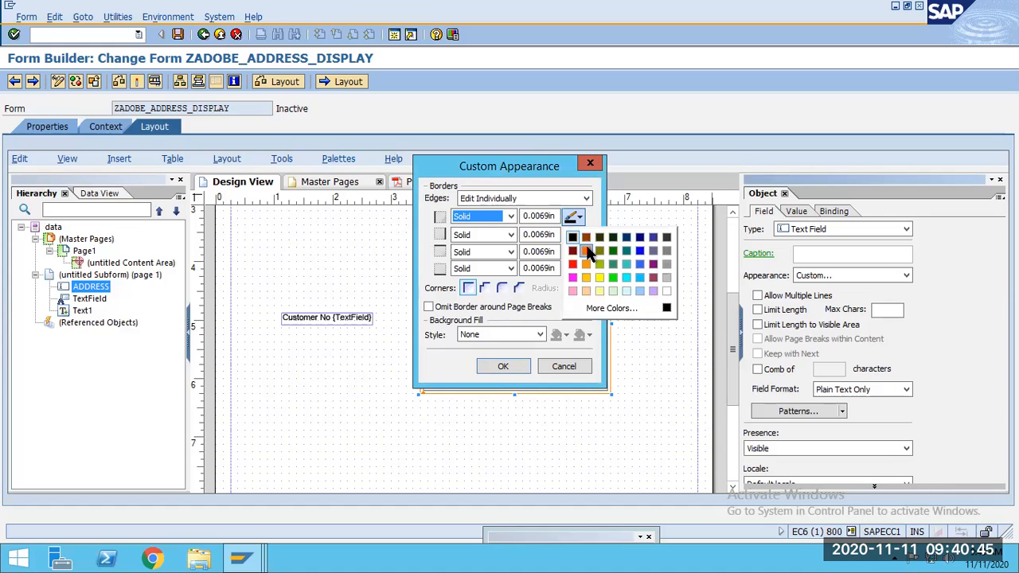
pyautogui.click(586, 251)
pyautogui.click(510, 235)
pyautogui.click(510, 235)
pyautogui.click(574, 238)
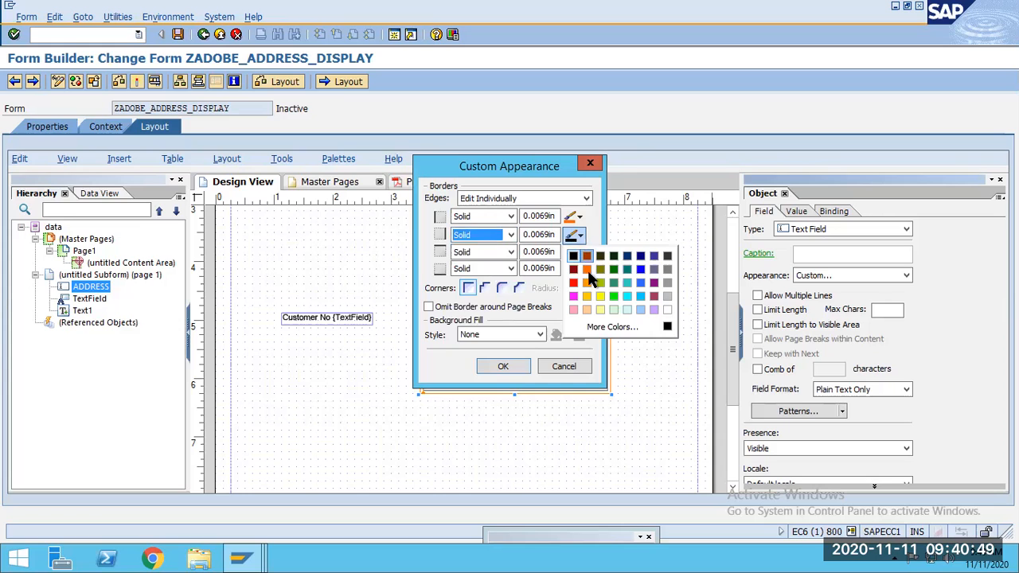
pyautogui.click(514, 253)
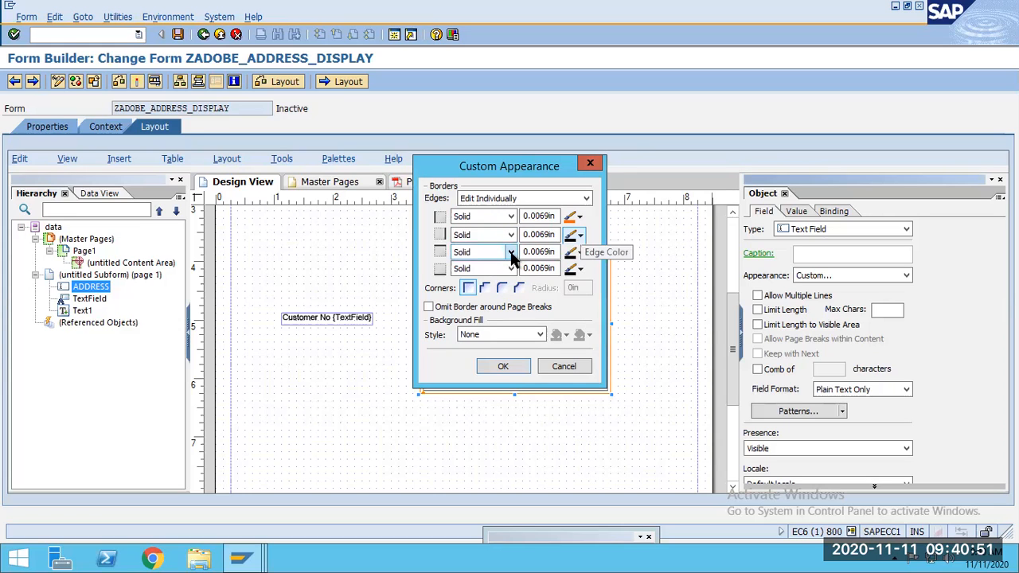
pyautogui.click(571, 253)
pyautogui.click(587, 287)
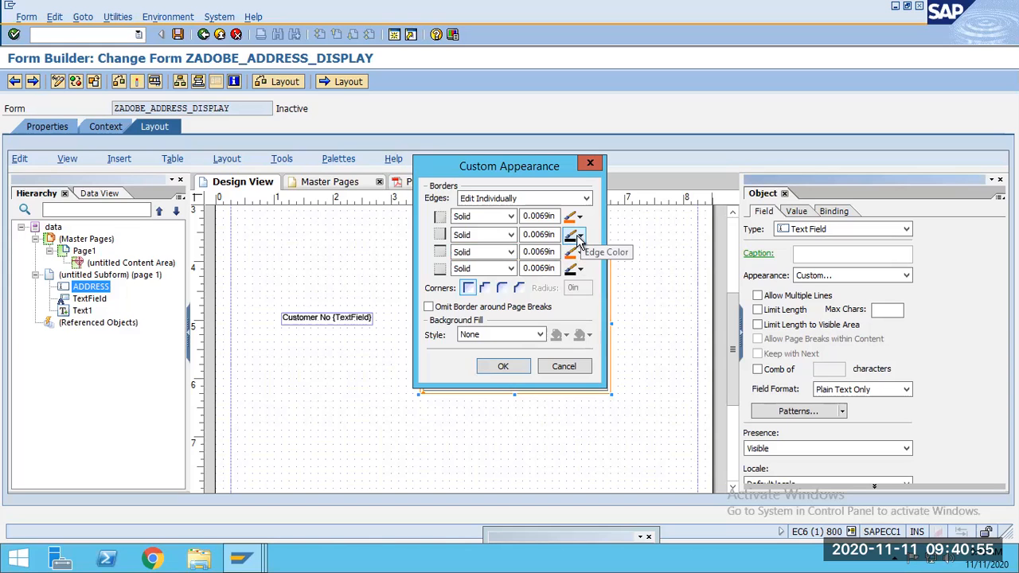
pyautogui.click(573, 235)
pyautogui.click(579, 289)
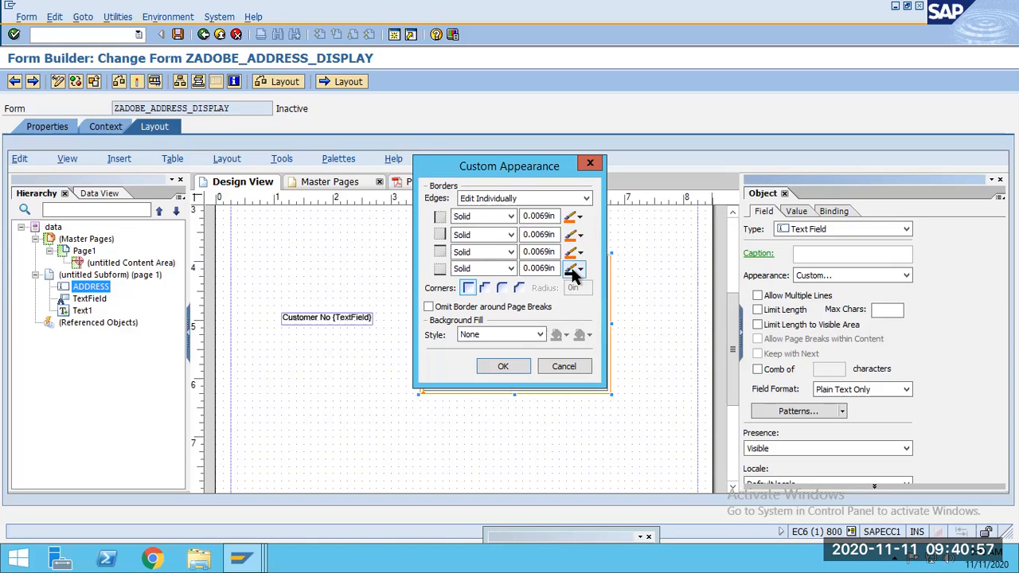
pyautogui.click(572, 269)
pyautogui.click(586, 303)
# - Apply a Linear - to bottom background fill with Lime as its first color to the ADDRESS field
pyautogui.click(540, 335)
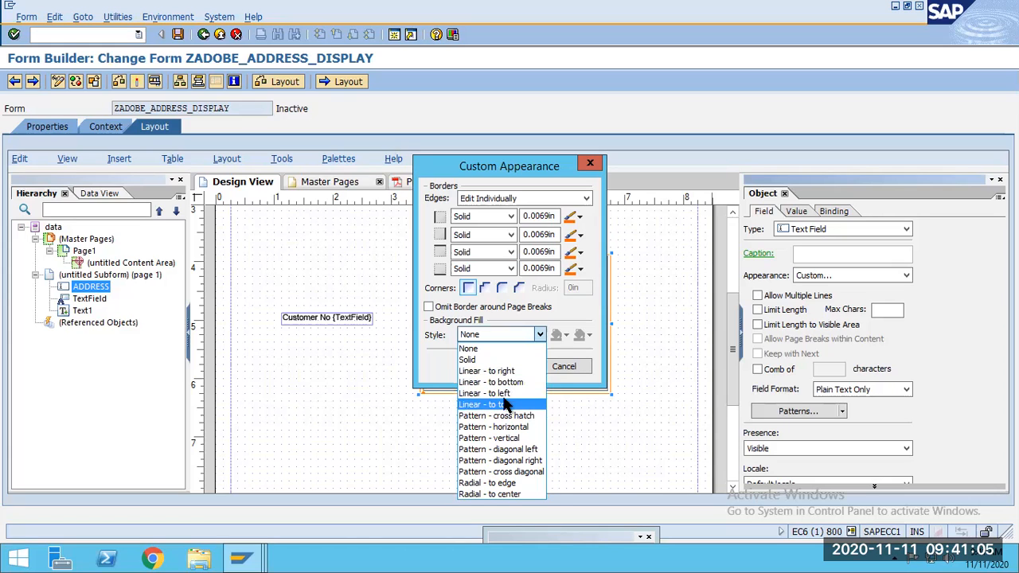
pyautogui.click(506, 382)
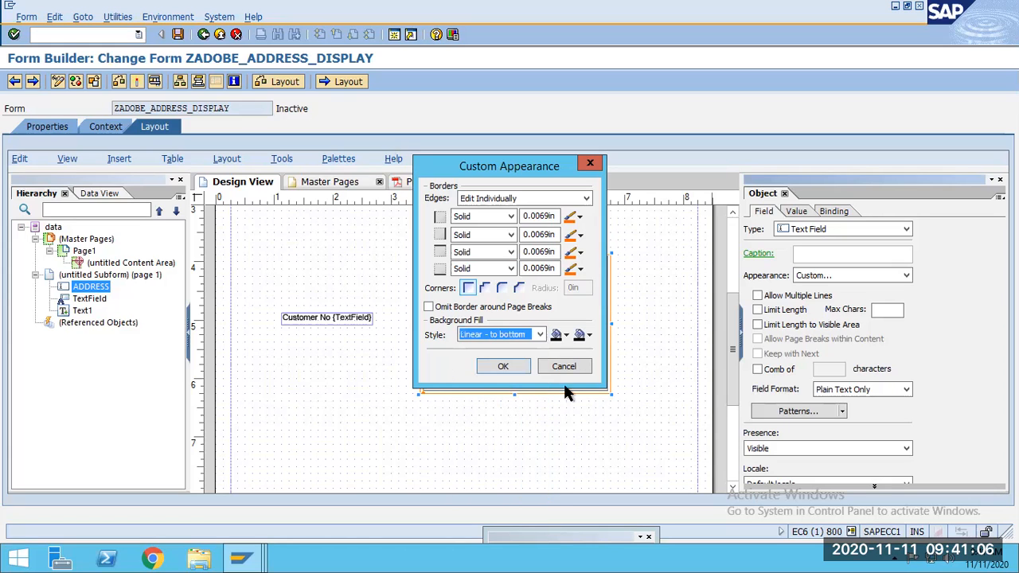
pyautogui.click(559, 334)
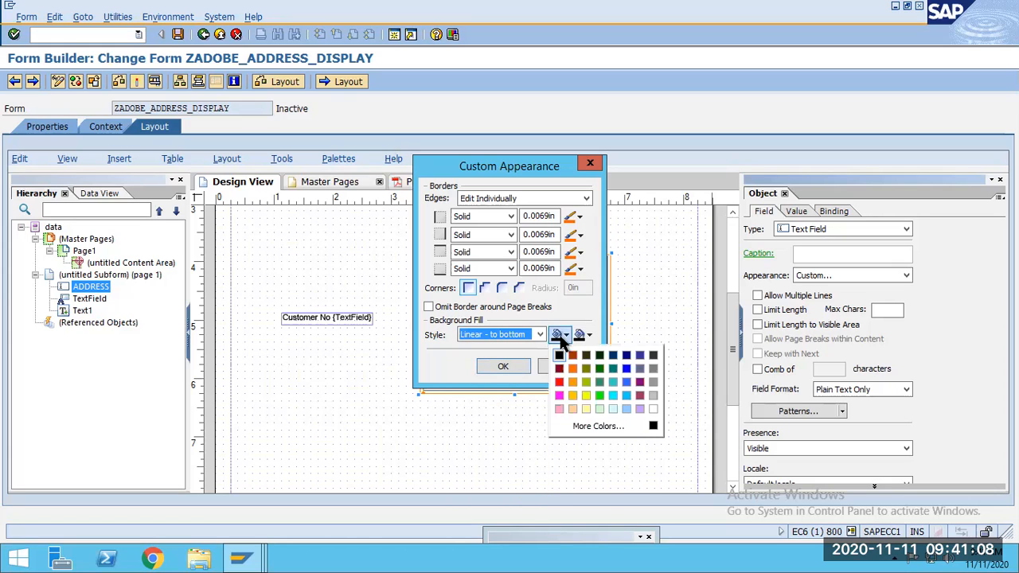
pyautogui.click(585, 382)
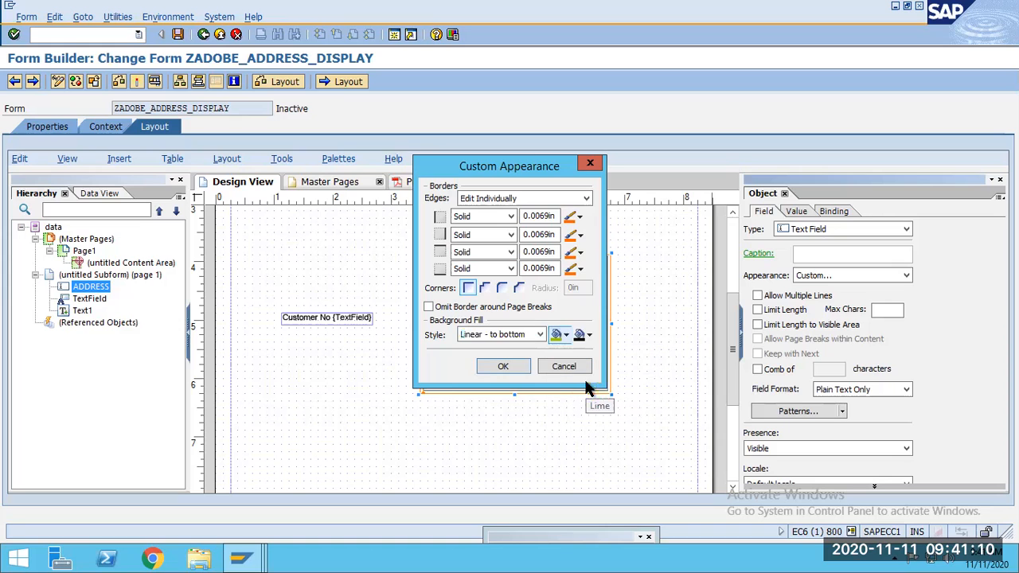
pyautogui.click(496, 367)
pyautogui.click(576, 422)
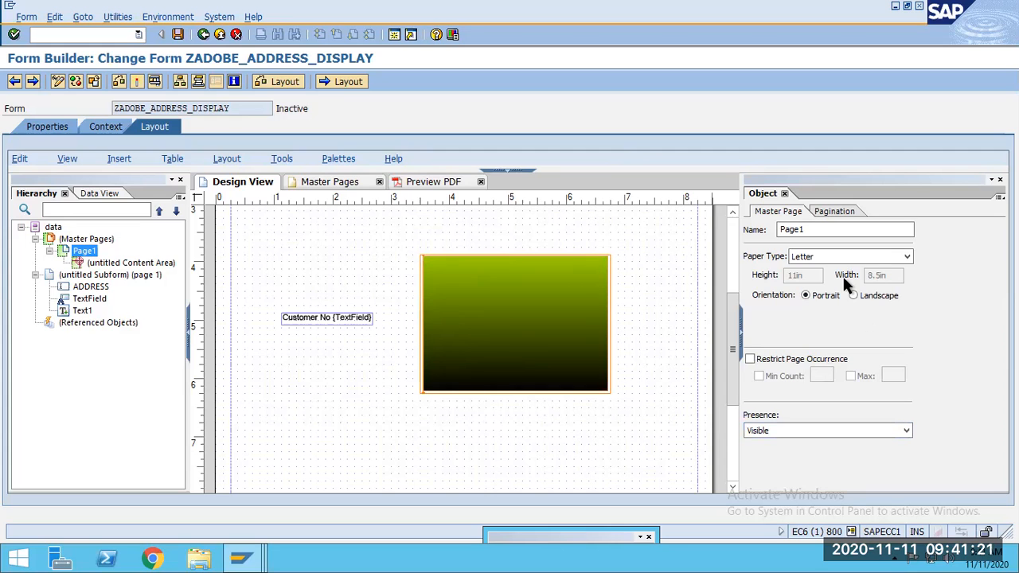
# - Set the first color of the ADDRESS field's gradient background fill to light orange
pyautogui.click(513, 330)
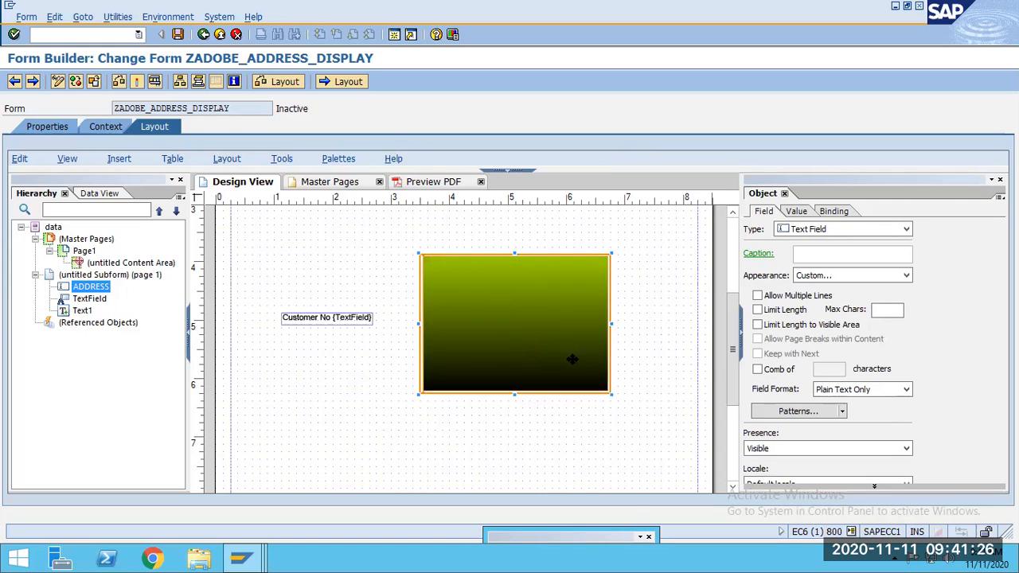
pyautogui.click(905, 275)
pyautogui.click(813, 347)
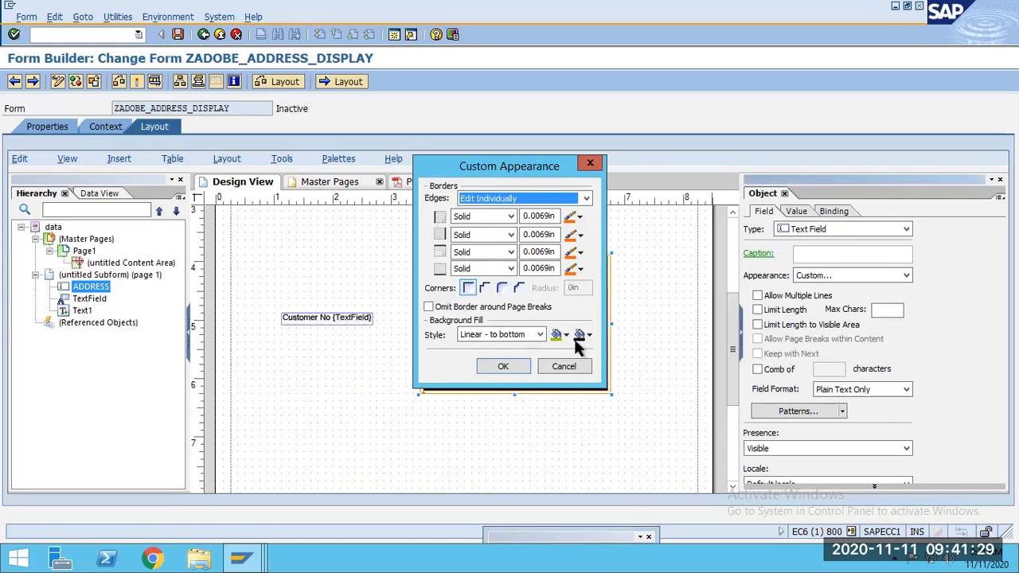
pyautogui.click(557, 335)
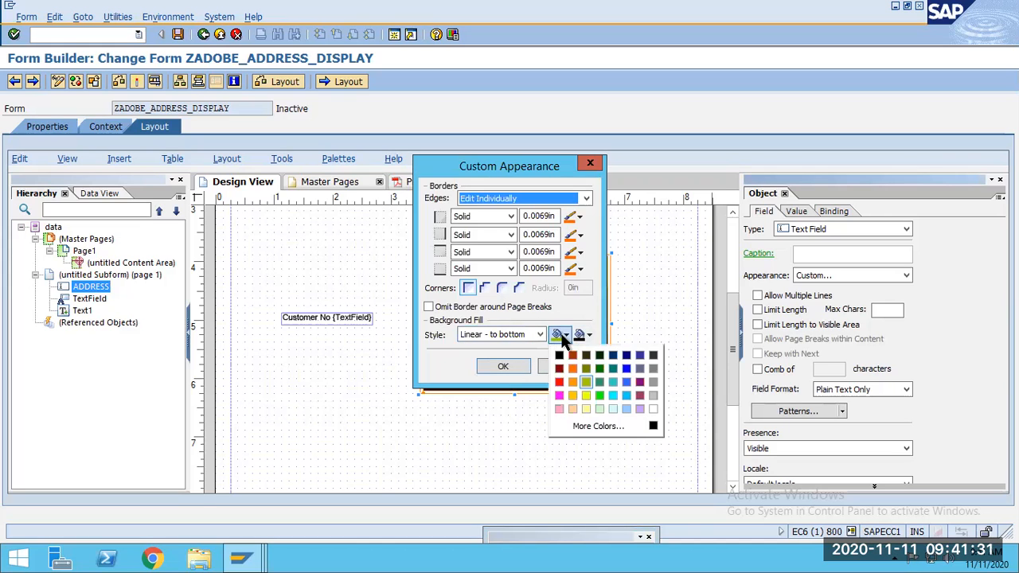
pyautogui.click(571, 411)
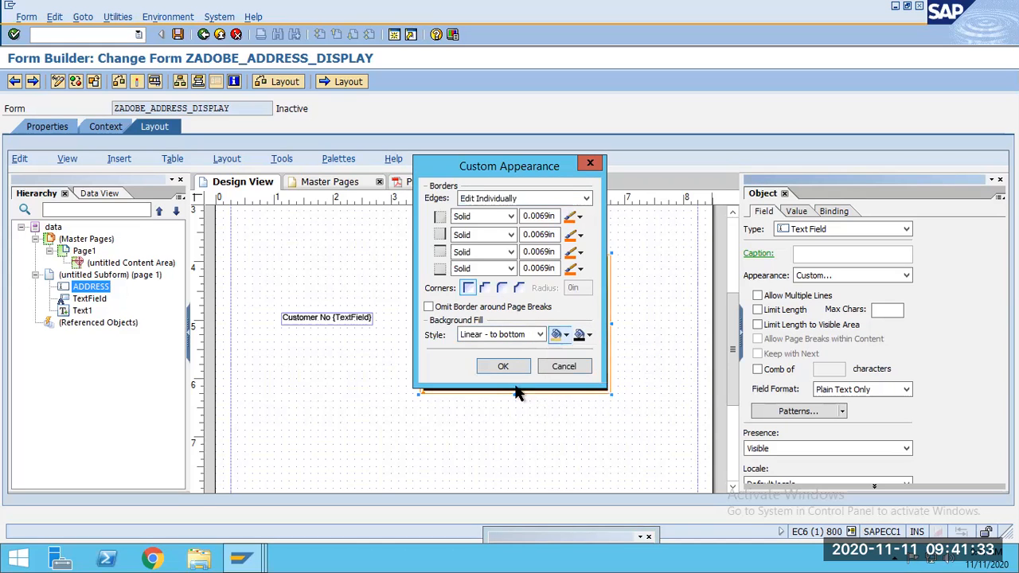
pyautogui.click(504, 366)
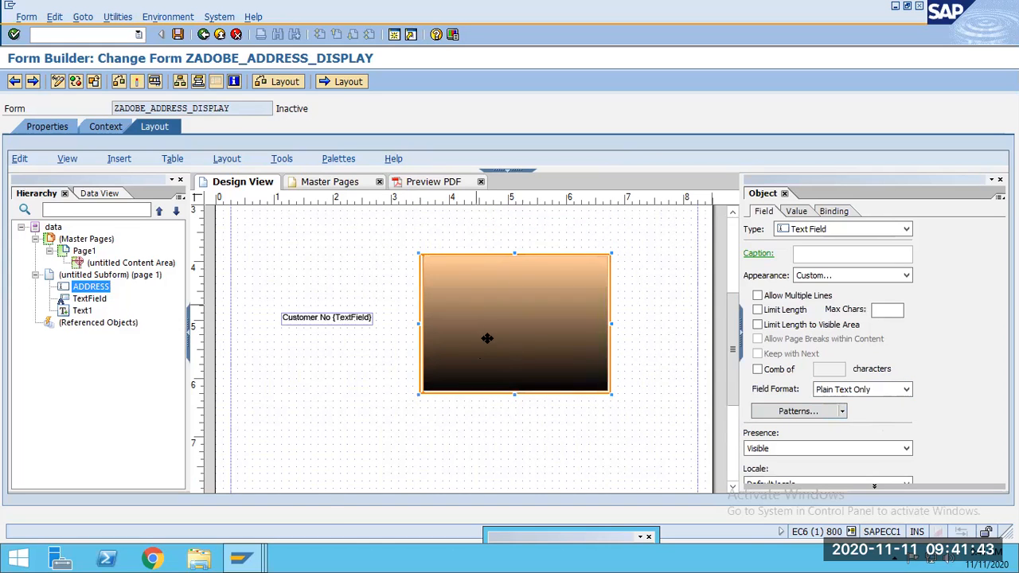
# - Activate form ZADOBE_ADDRESS_DISPLAY and start its test, saving the changed layout
pyautogui.click(137, 82)
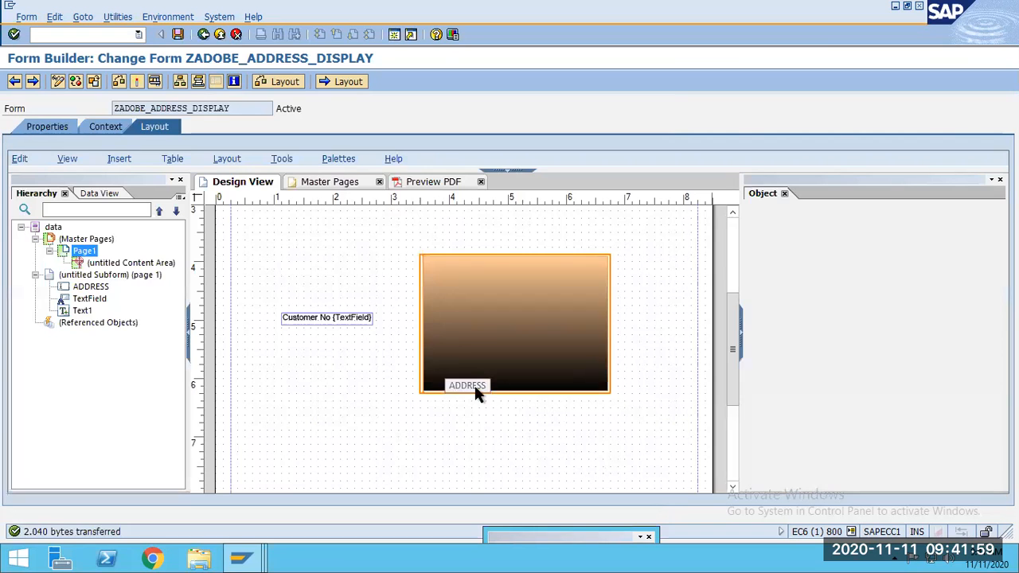
pyautogui.click(155, 80)
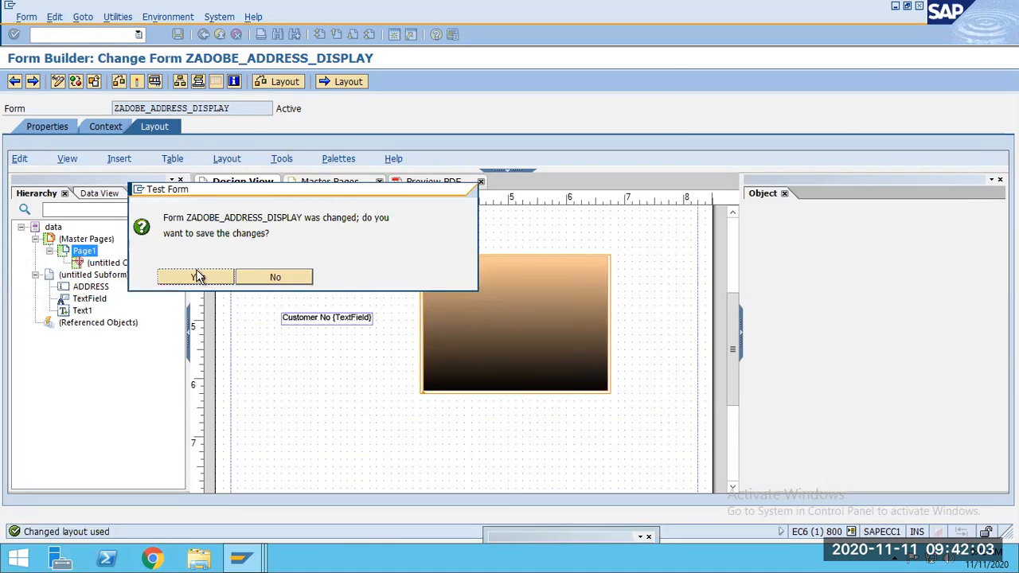
pyautogui.click(197, 276)
# - Run the form test with the customer's number as IM_CUSTNO and check the styled ADDRESS box in the print preview
pyautogui.click(198, 204)
pyautogui.write('201')
pyautogui.click(13, 82)
pyautogui.write('l')
pyautogui.click(106, 145)
pyautogui.click(85, 389)
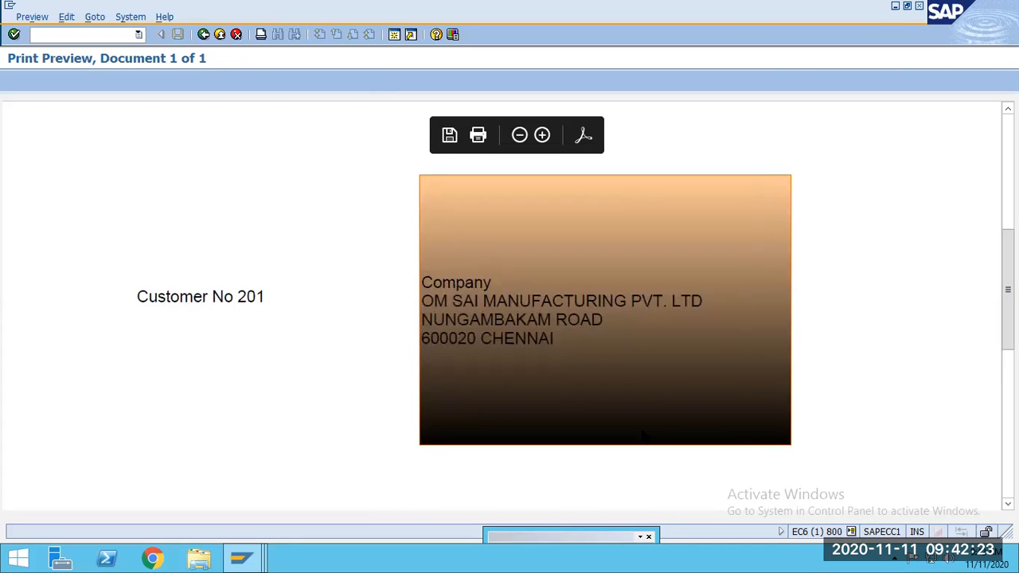
pyautogui.click(201, 35)
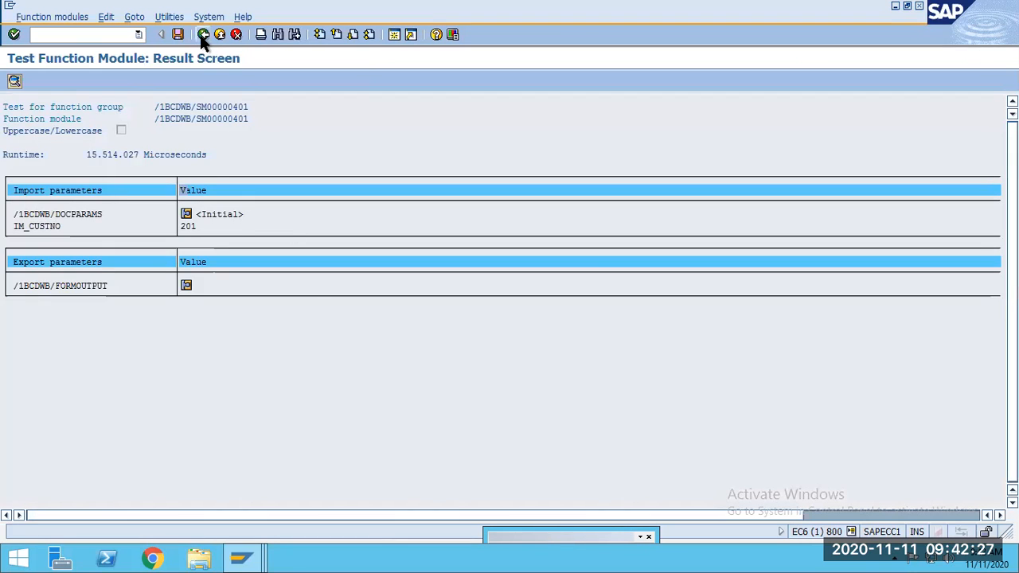
# - Leave the test result screen and copy the function module name /1BCDWB/SM00000401
pyautogui.click(203, 35)
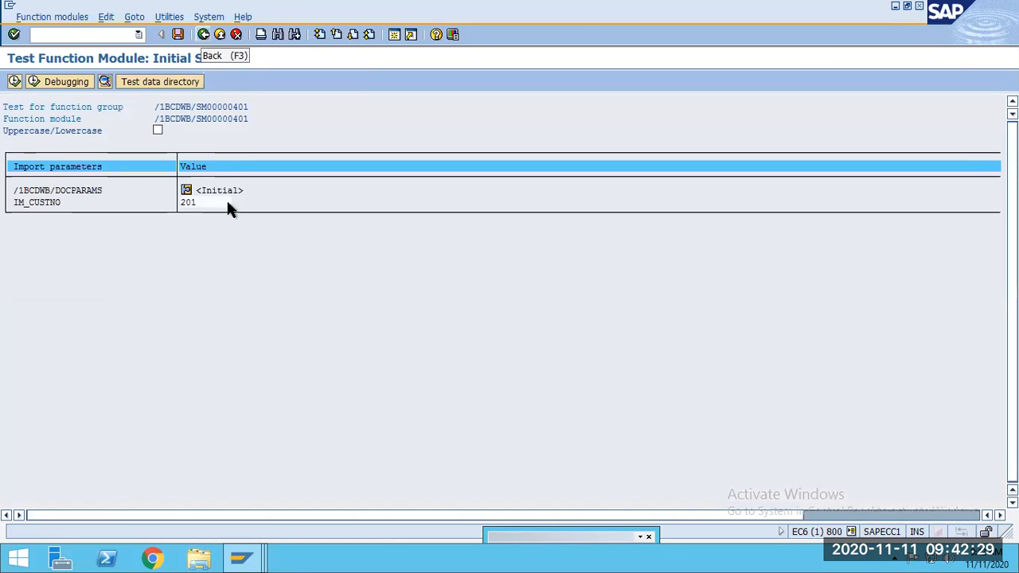
pyautogui.moveTo(178, 203); pyautogui.dragTo(221, 223)
pyautogui.click(44, 33)
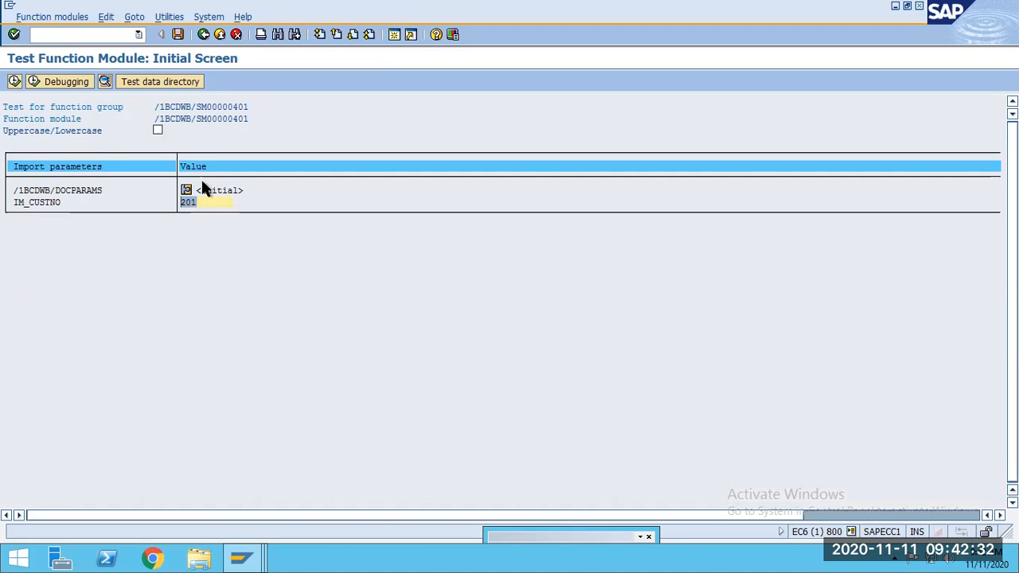
pyautogui.click(204, 105)
pyautogui.hotkey('ctrl', 'y')
pyautogui.moveTo(151, 103); pyautogui.dragTo(263, 99)
pyautogui.hotkey('ctrl', 'c')
# - Open transaction SE38 in a new session and open program ZADOBE_DRIVER_PROGRAM for changing
pyautogui.write('/ose38')
pyautogui.press('Return')
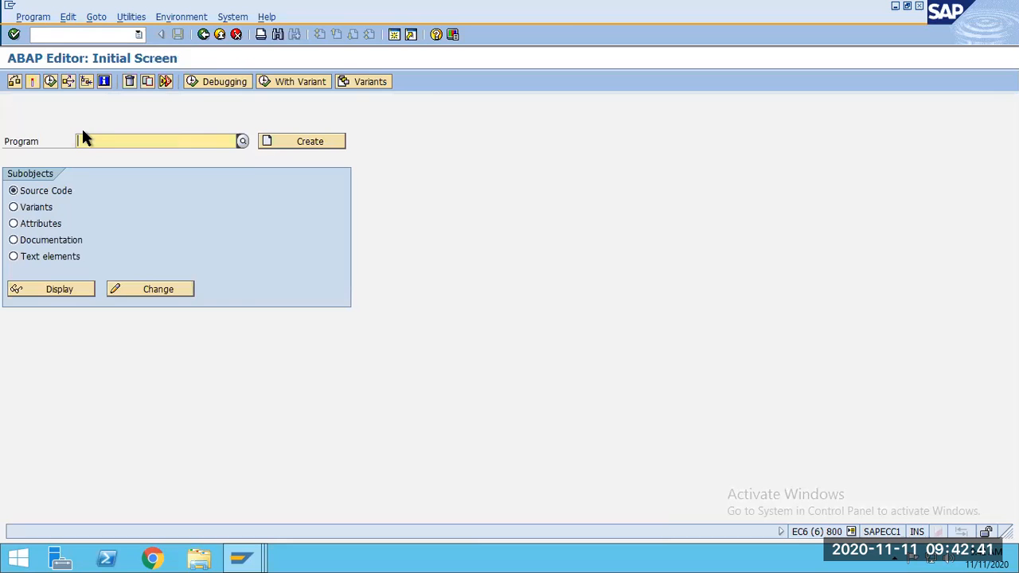
pyautogui.click(83, 140)
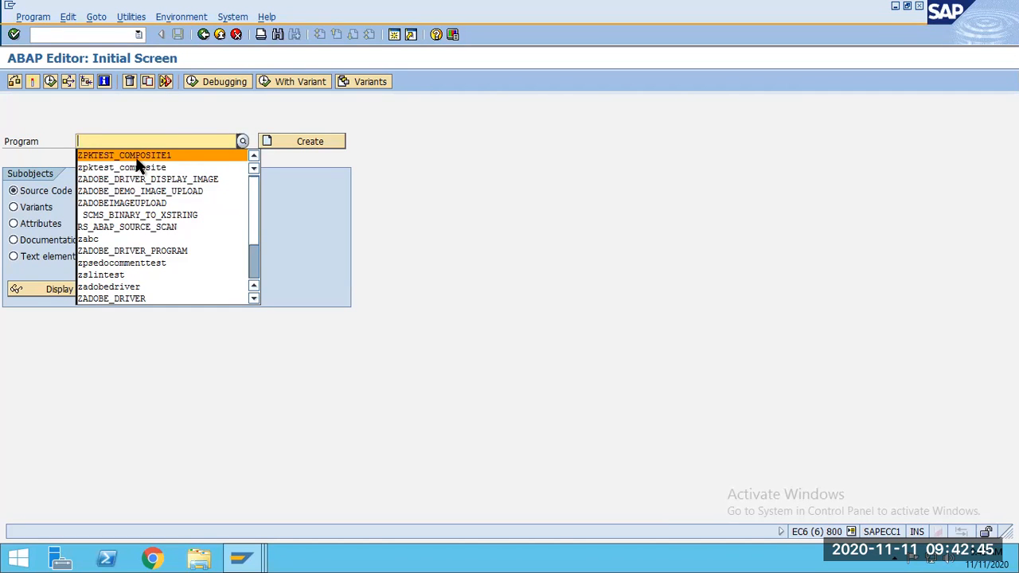
pyautogui.click(132, 250)
pyautogui.click(167, 291)
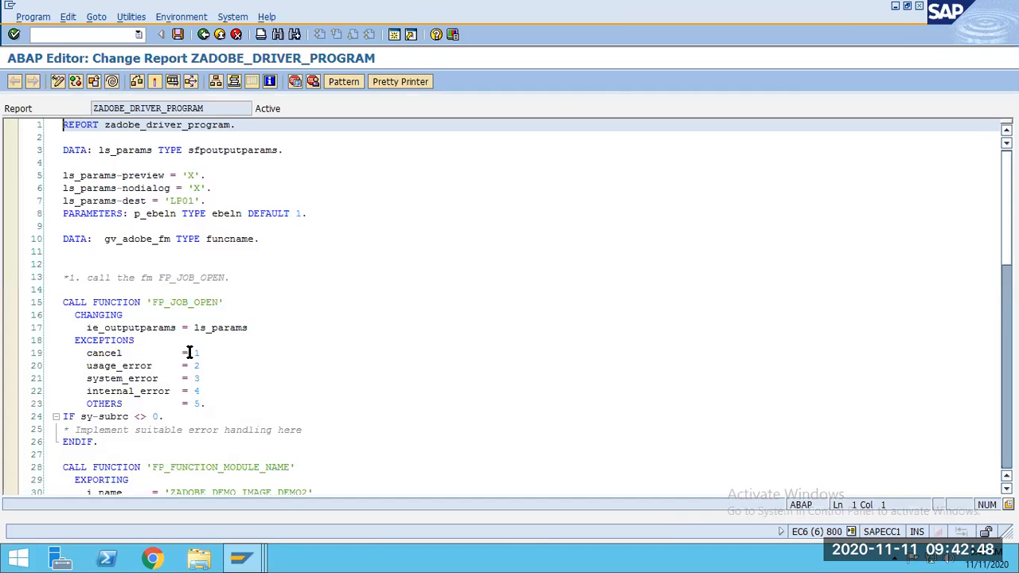
# - Add two new lines directly below the CALL FUNCTION gv_adobe_fm line in the driver program
pyautogui.click(201, 330)
pyautogui.scroll(-2, 270, 346)
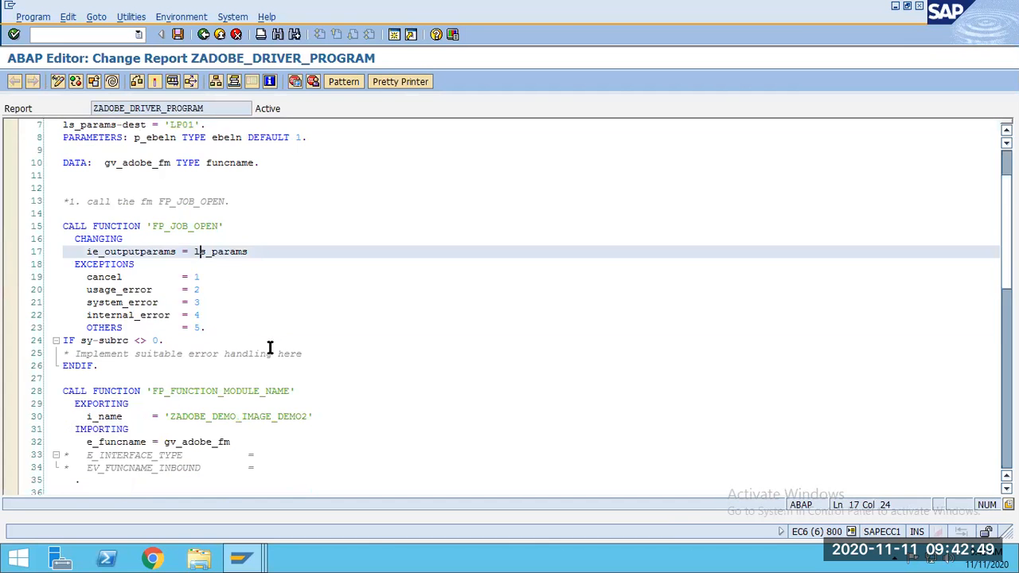
pyautogui.scroll(-1, 270, 346)
pyautogui.click(189, 354)
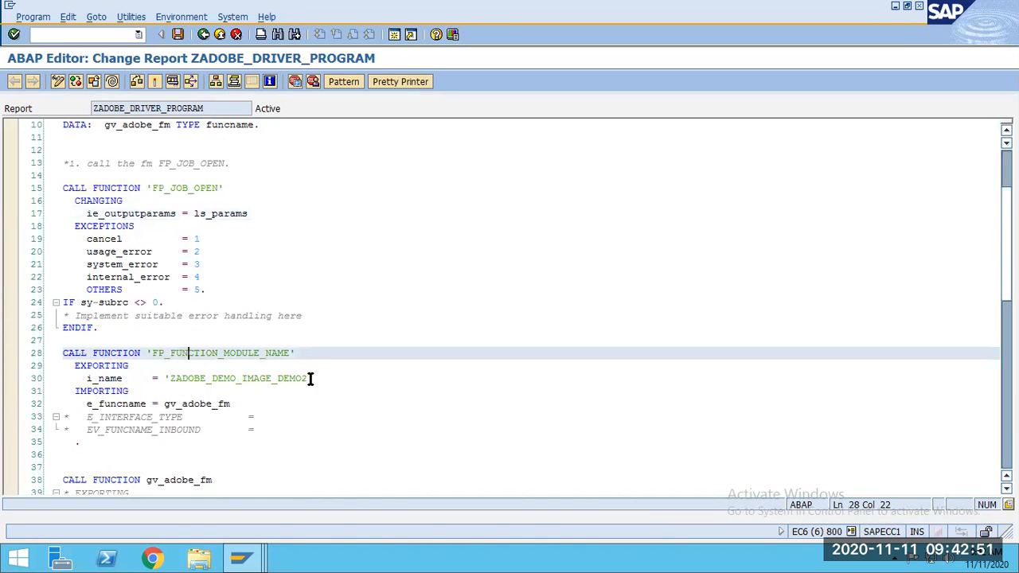
pyautogui.scroll(-1, 317, 382)
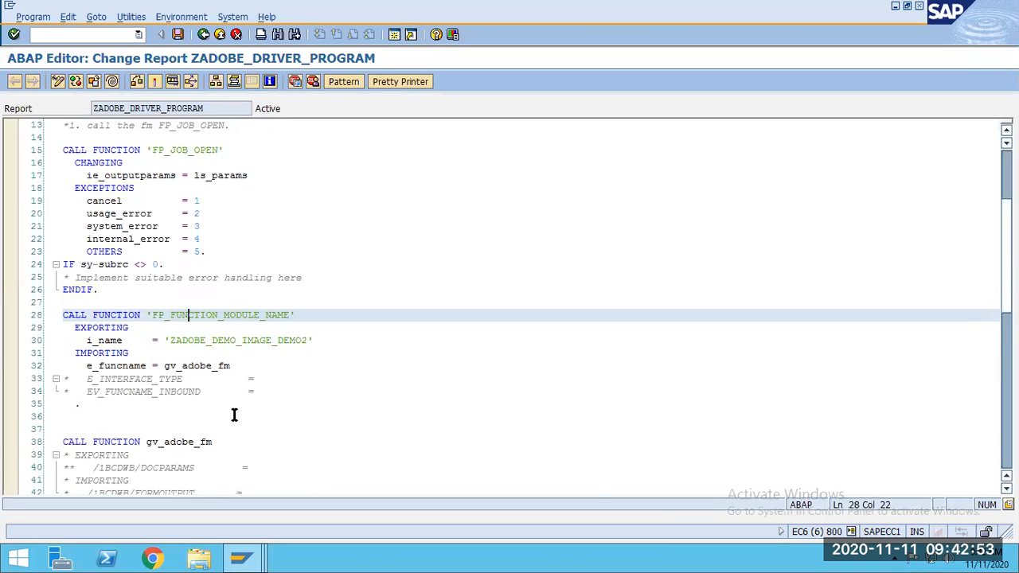
pyautogui.scroll(-2, 234, 417)
pyautogui.scroll(-2, 199, 410)
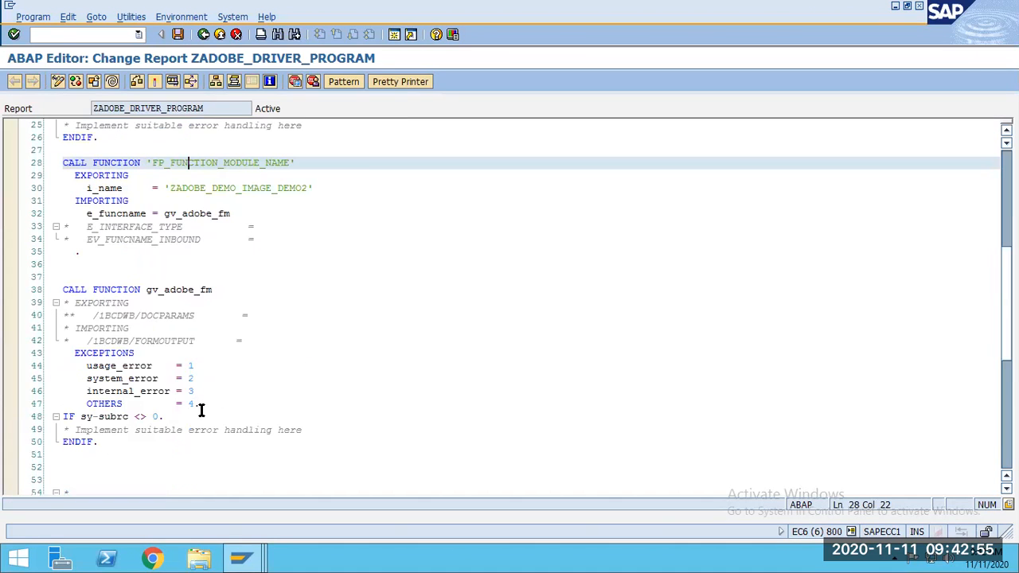
pyautogui.click(219, 286)
pyautogui.press('Return')
pyautogui.press('Return')
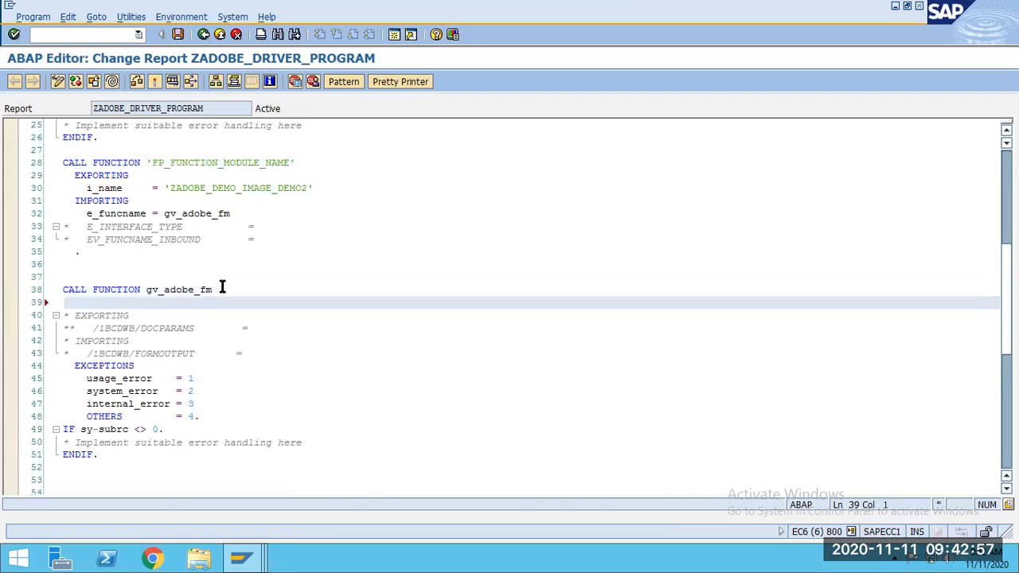
# - Insert a CALL FUNCTION pattern for /1BCDWB/SM00000401 at the new line, removing the leading space from the pasted name
pyautogui.click(344, 82)
pyautogui.hotkey('ctrl', 'v')
pyautogui.moveTo(188, 207); pyautogui.dragTo(163, 208)
pyautogui.click(183, 211)
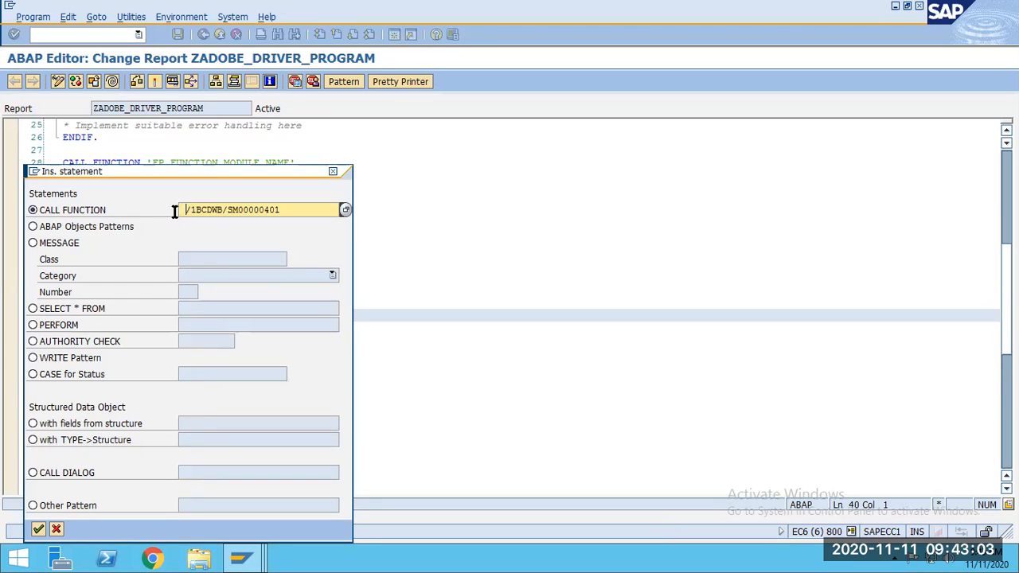
pyautogui.press('BackSpace')
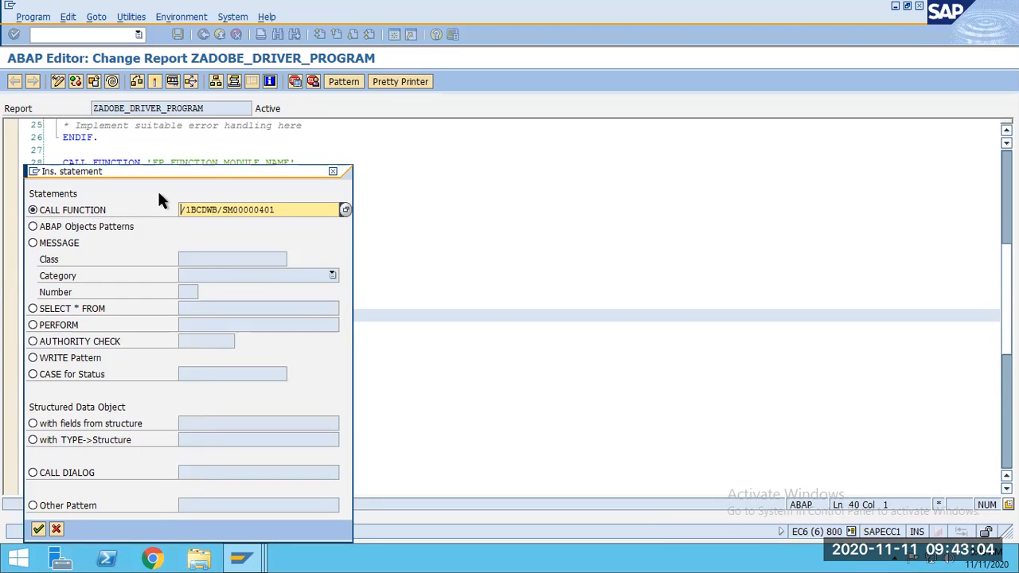
pyautogui.click(38, 530)
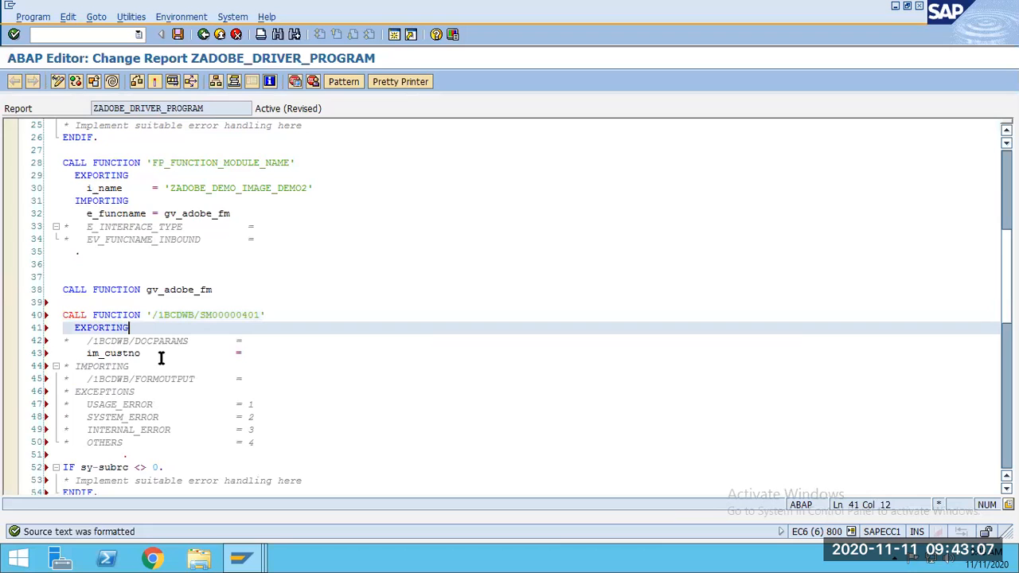
# - Comment out the inserted CALL FUNCTION '/1BCDWB/SM00000401' line and add an active copy beneath it that calls gv_adobe_fm
pyautogui.click(253, 353)
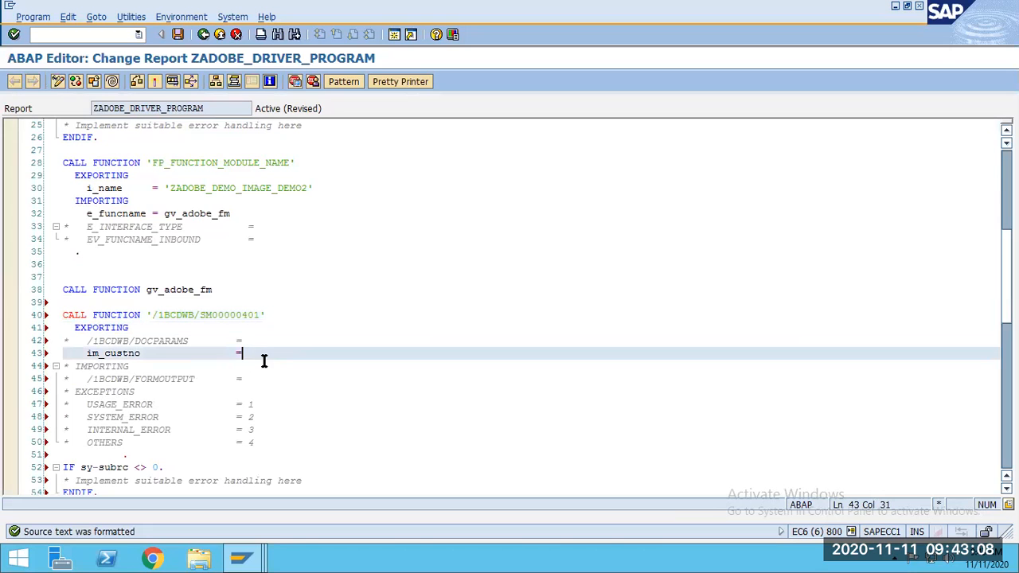
pyautogui.click(110, 316)
pyautogui.press('ctrl+less')
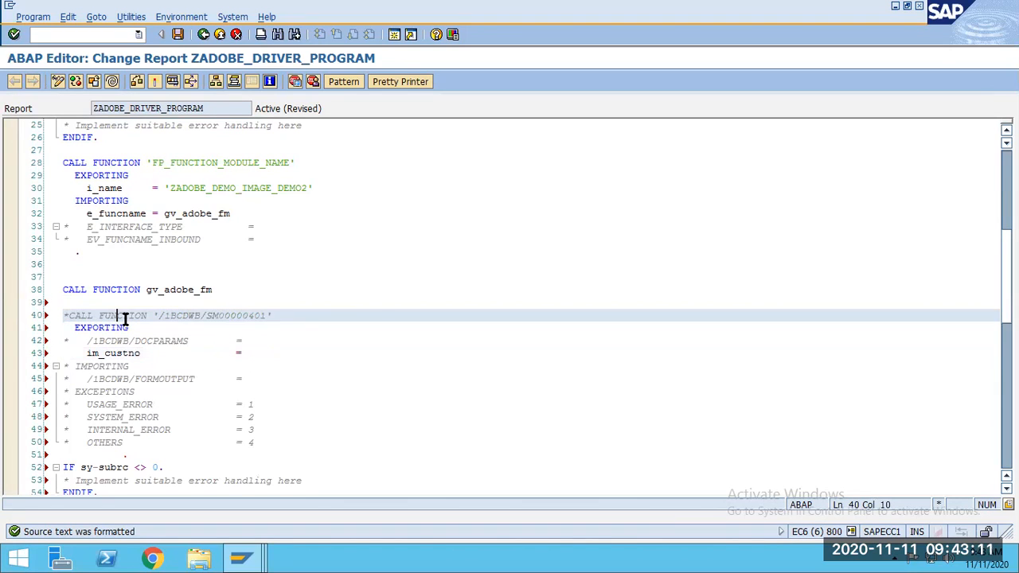
pyautogui.hotkey('ctrl', 'd')
pyautogui.press('BackSpace')
pyautogui.moveTo(213, 290); pyautogui.dragTo(148, 290)
pyautogui.moveTo(265, 327); pyautogui.dragTo(149, 328)
pyautogui.hotkey('ctrl', 'v')
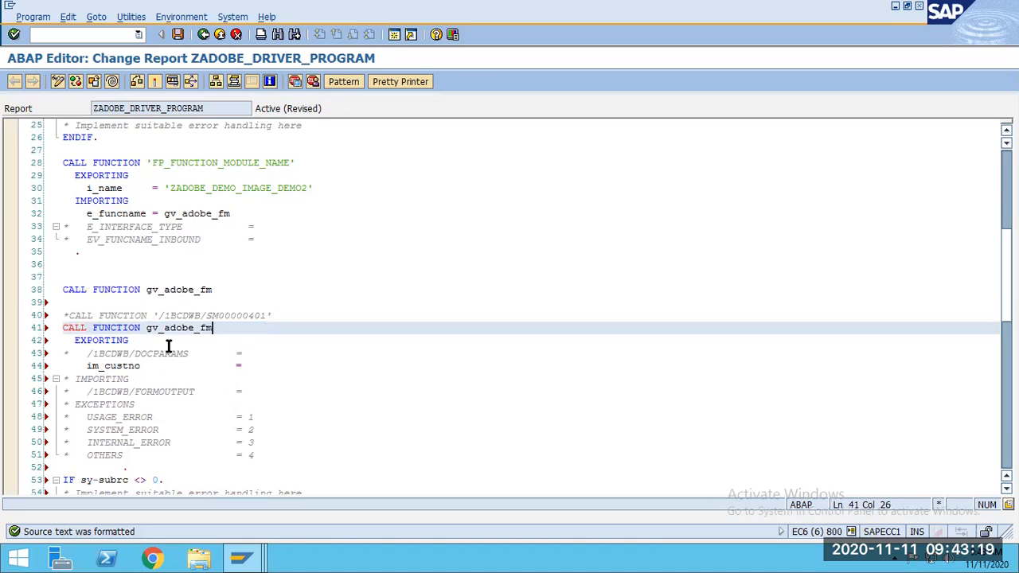
# - Comment out the original CALL FUNCTION gv_adobe_fm line above the inserted block
pyautogui.click(103, 316)
pyautogui.click(113, 289)
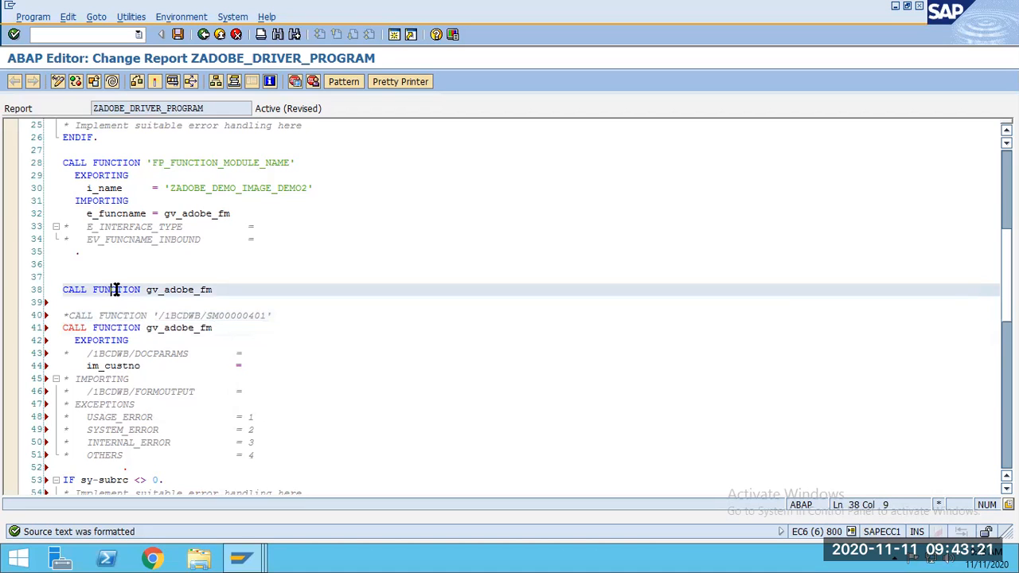
pyautogui.press('ctrl+less')
pyautogui.click(135, 355)
# - Switch to the form test session, return to the Form Builder and copy the form name ZADOBE_ADDRESS_DISPLAY
pyautogui.click(205, 215)
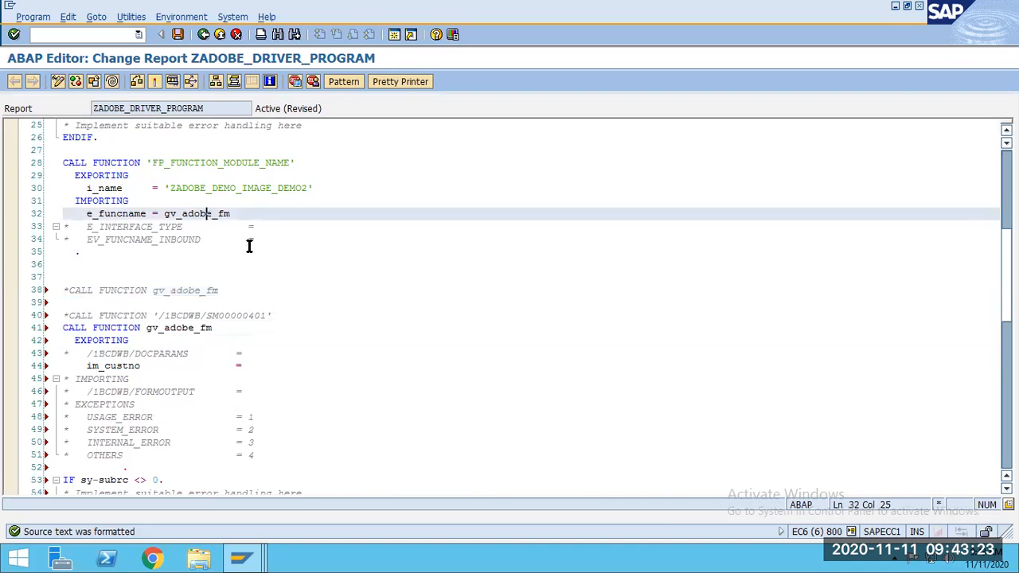
pyautogui.click(225, 188)
pyautogui.click(207, 164)
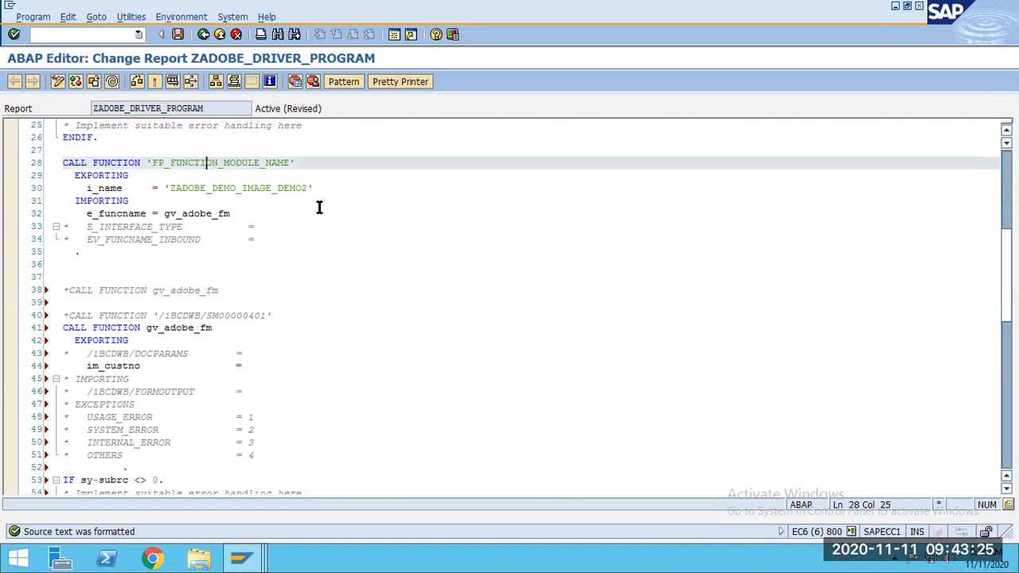
pyautogui.hotkey('alt', 'Tab')
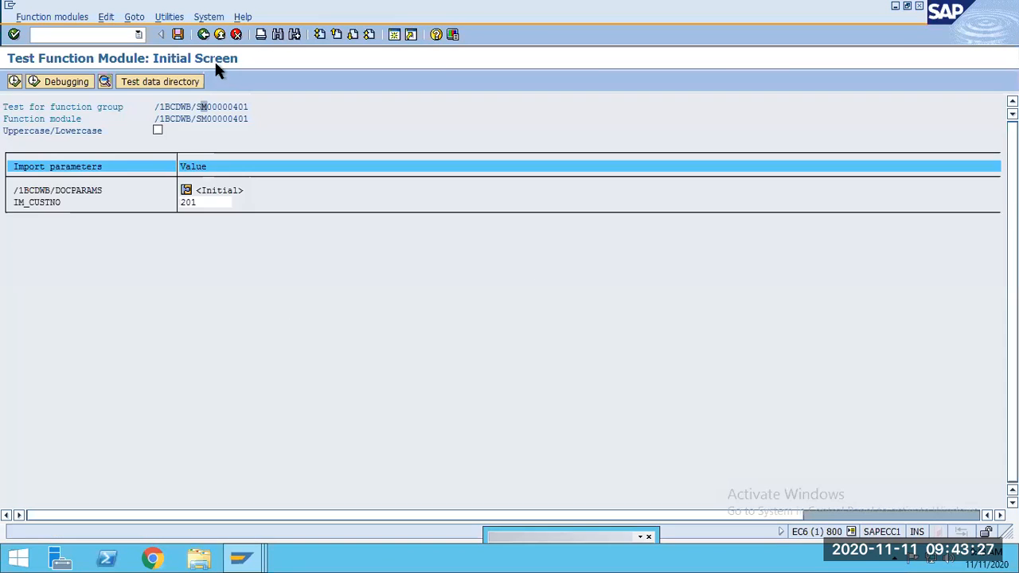
pyautogui.click(201, 38)
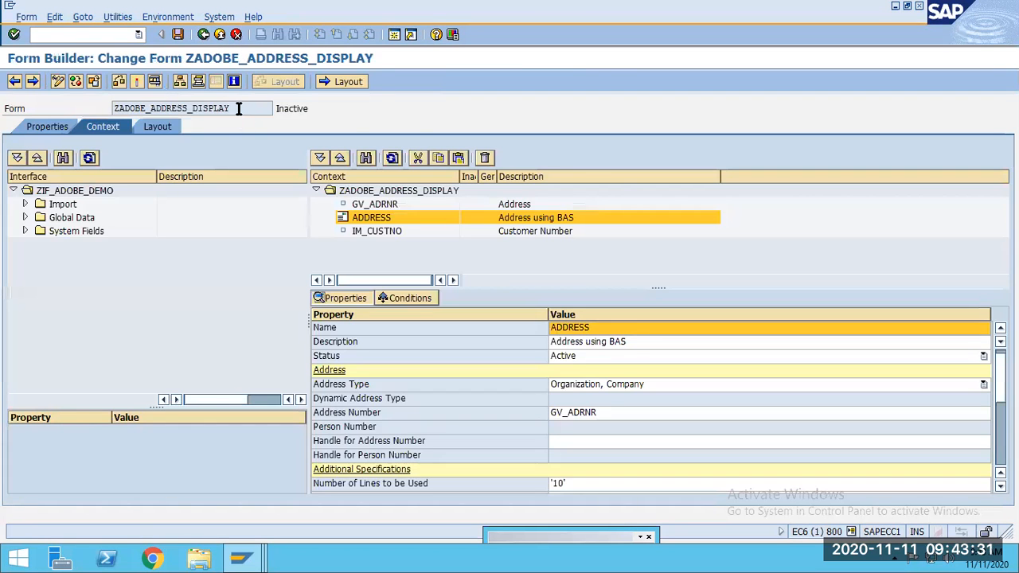
pyautogui.moveTo(231, 110); pyautogui.dragTo(96, 109)
pyautogui.hotkey('ctrl', 'c')
pyautogui.click(115, 106)
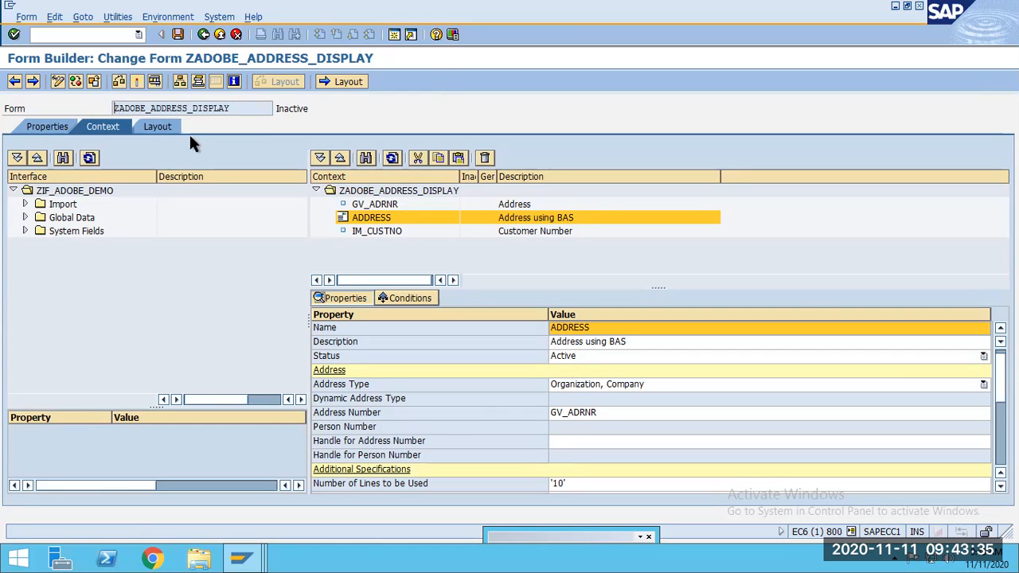
# - Back in the driver program, set i_name to 'ZADOBE_ADDRESS_DISPLAY' in the FP_FUNCTION_MODULE_NAME call
pyautogui.hotkey('alt', 'Tab')
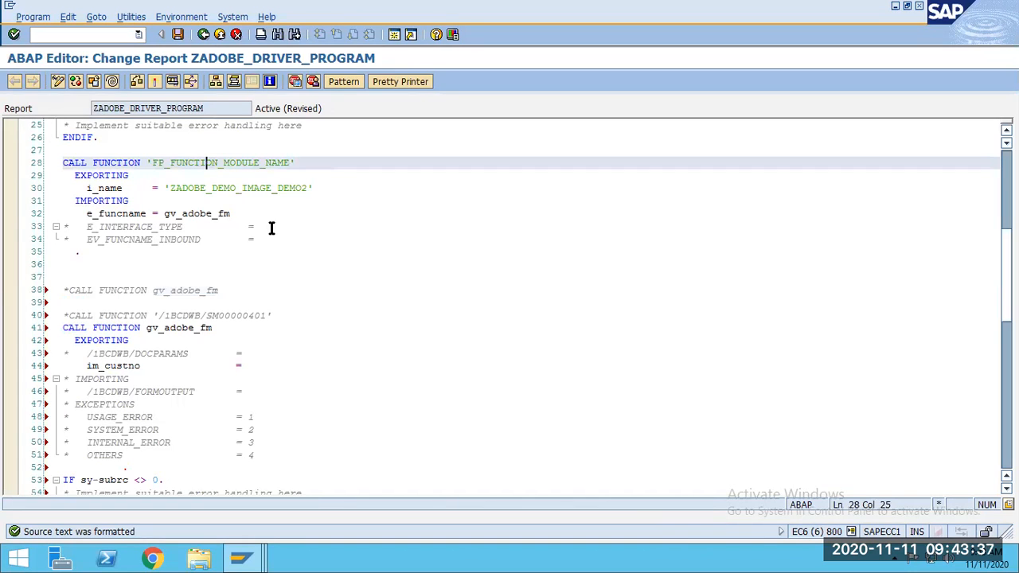
pyautogui.click(281, 213)
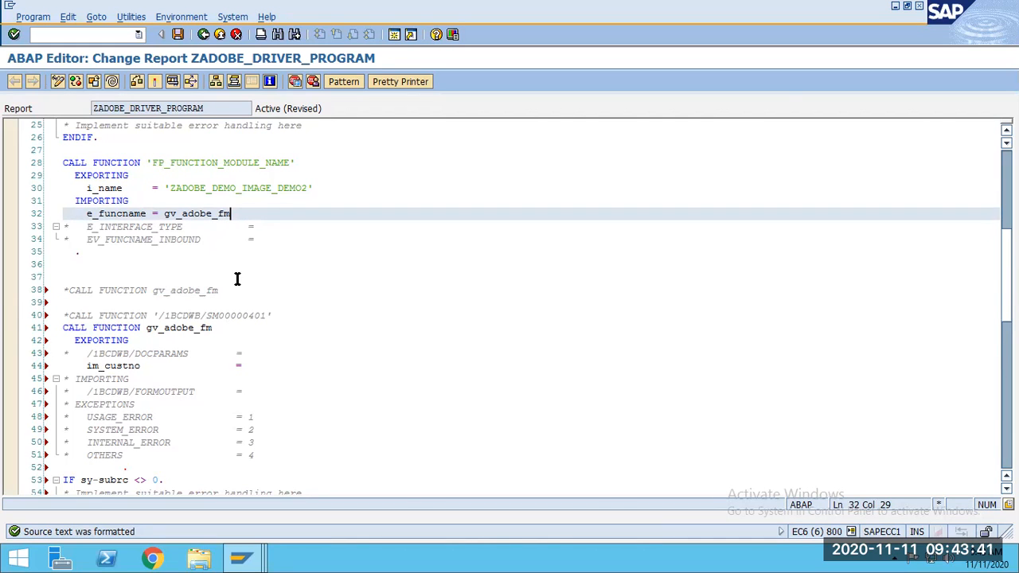
pyautogui.moveTo(309, 189); pyautogui.dragTo(169, 188)
pyautogui.hotkey('ctrl', 'v')
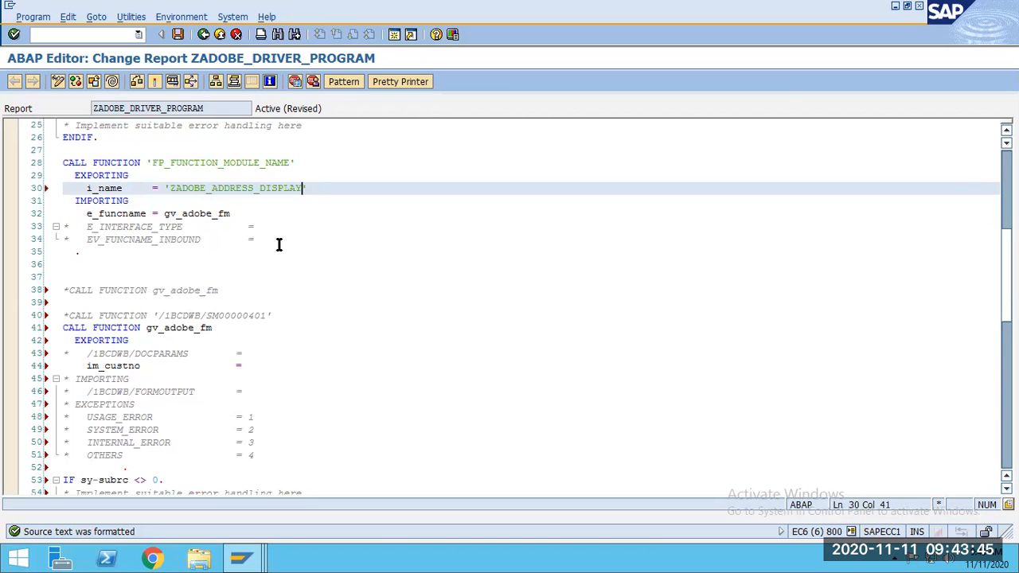
pyautogui.click(318, 188)
# - Review the driver program's calls from FP_JOB_OPEN through FP_FUNCTION_MODULE_NAME to the im_custno export of the gv_adobe_fm call
pyautogui.click(188, 163)
pyautogui.scroll(7, 266, 277)
pyautogui.click(183, 263)
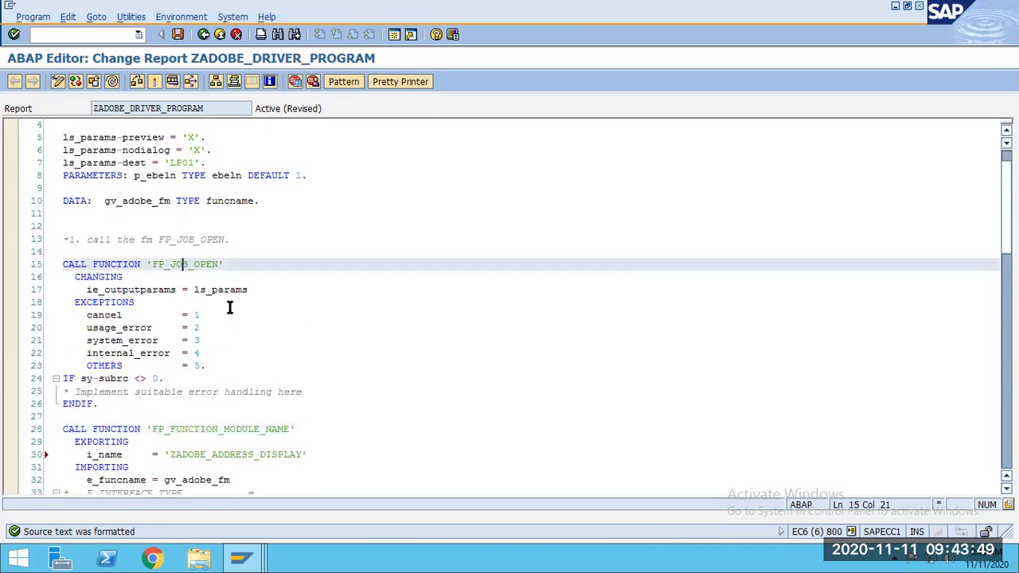
pyautogui.scroll(-2, 229, 310)
pyautogui.click(194, 352)
pyautogui.scroll(-1, 227, 376)
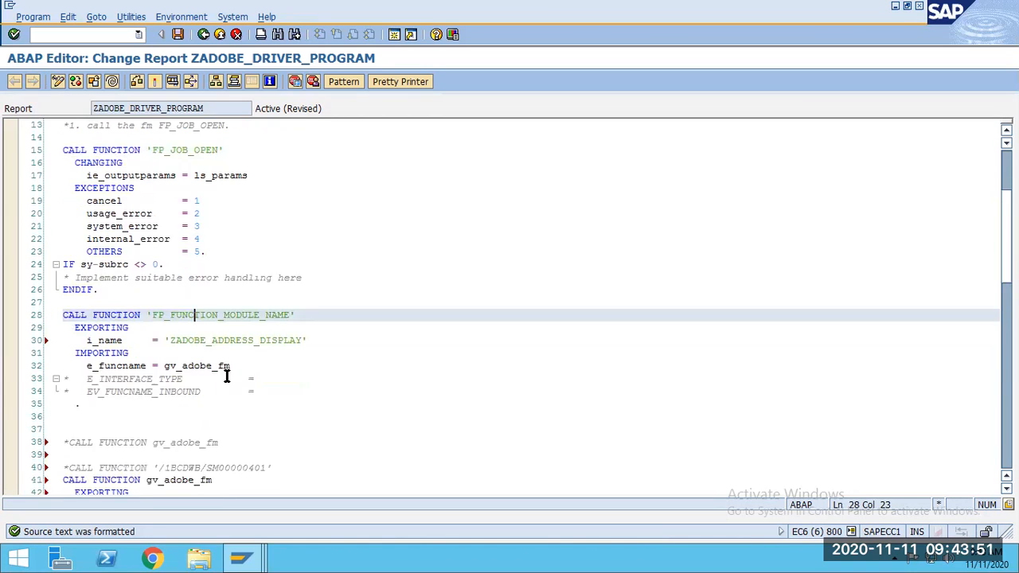
pyautogui.scroll(-3, 227, 376)
pyautogui.doubleClick(168, 255)
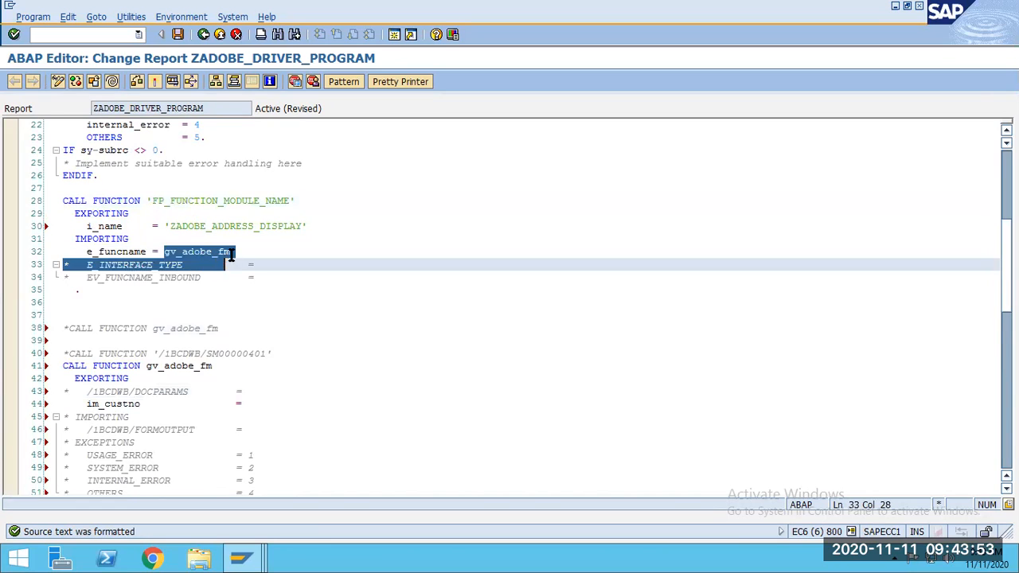
pyautogui.scroll(-3, 209, 353)
pyautogui.doubleClick(150, 252)
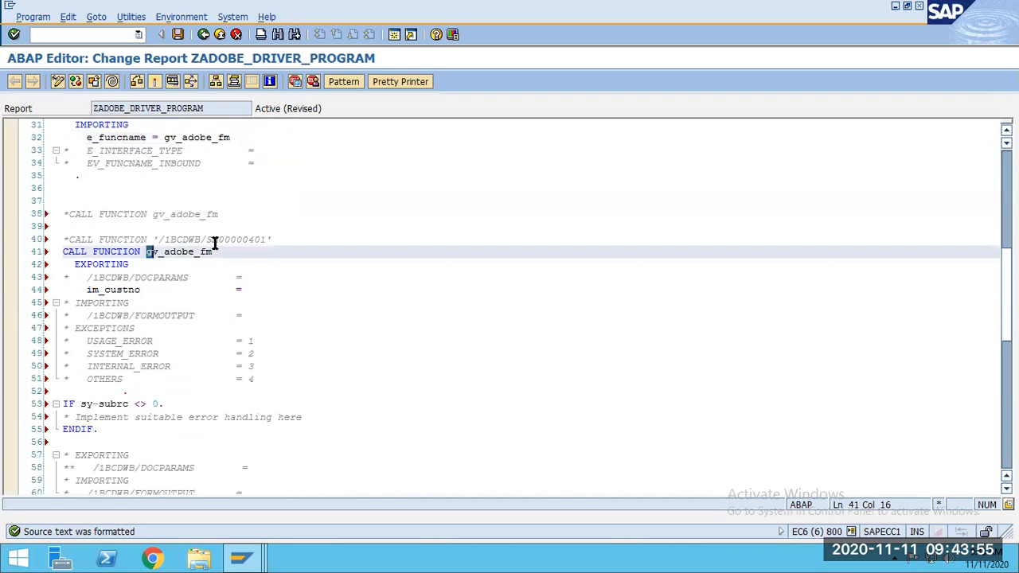
pyautogui.scroll(-3, 215, 338)
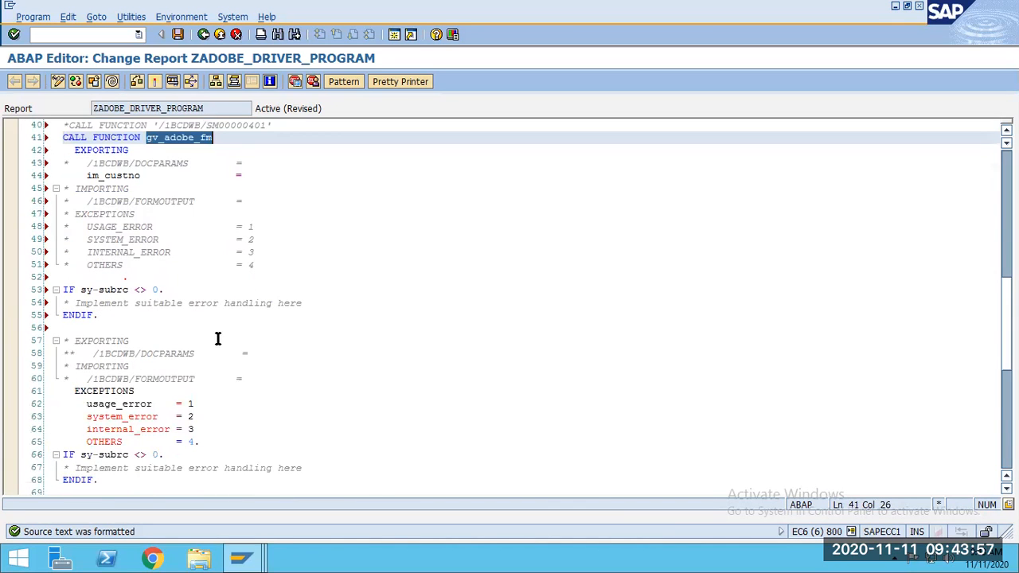
pyautogui.scroll(2, 234, 331)
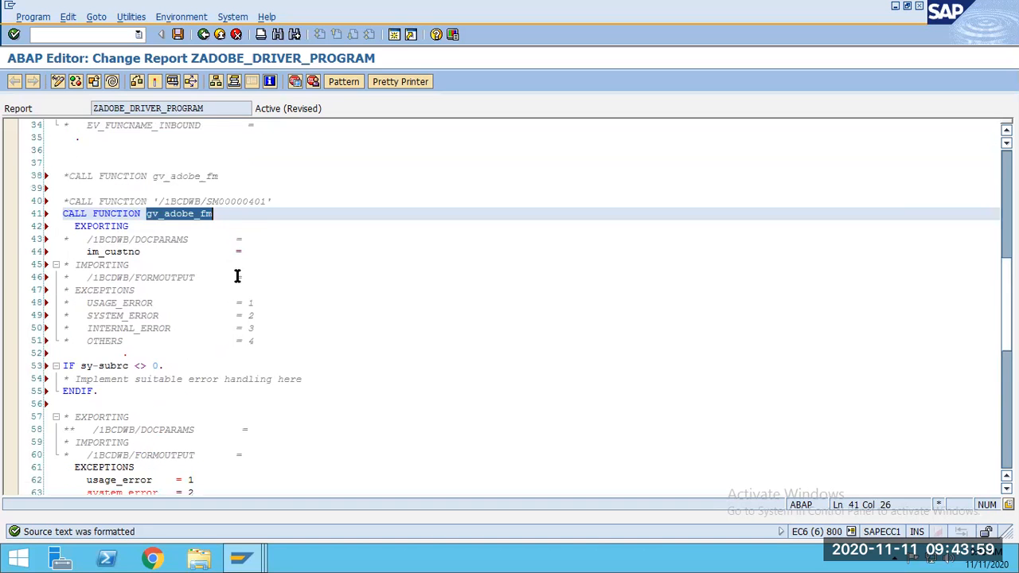
pyautogui.click(266, 227)
pyautogui.click(253, 251)
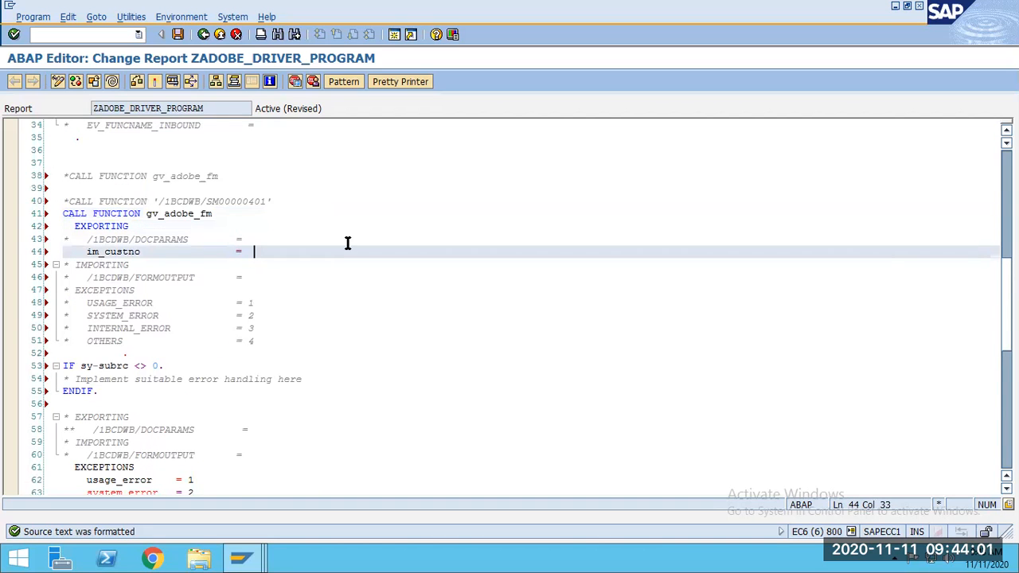
# - Declare a selection parameter p_cn of type kunnr directly below the REPORT statement
pyautogui.scroll(11, 347, 243)
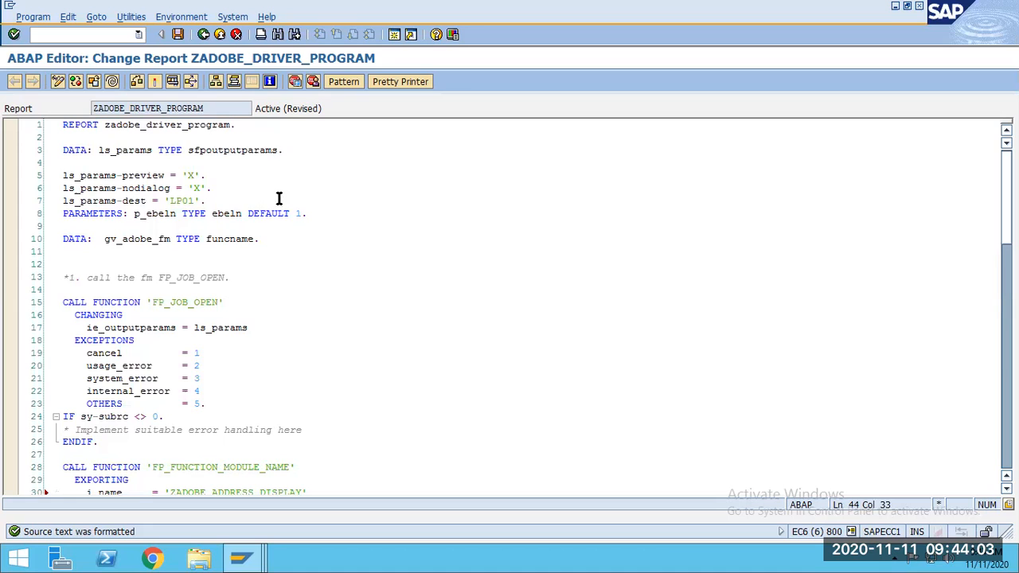
pyautogui.click(254, 125)
pyautogui.press('Return')
pyautogui.press('Return')
pyautogui.write('d')
pyautogui.press('BackSpace')
pyautogui.press('BackSpace')
pyautogui.write('para')
pyautogui.press('Tab')
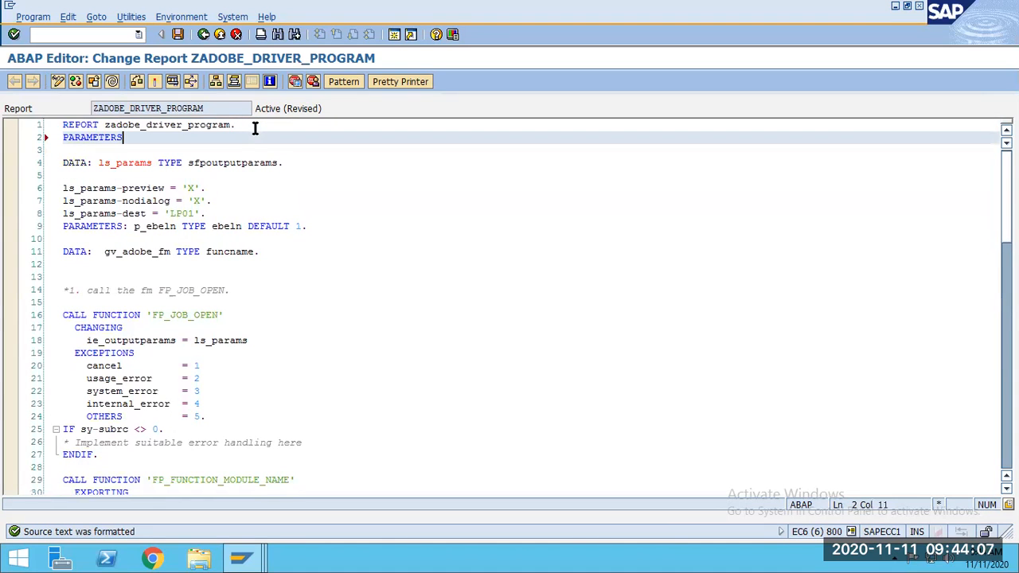
pyautogui.write('p_cusgt')
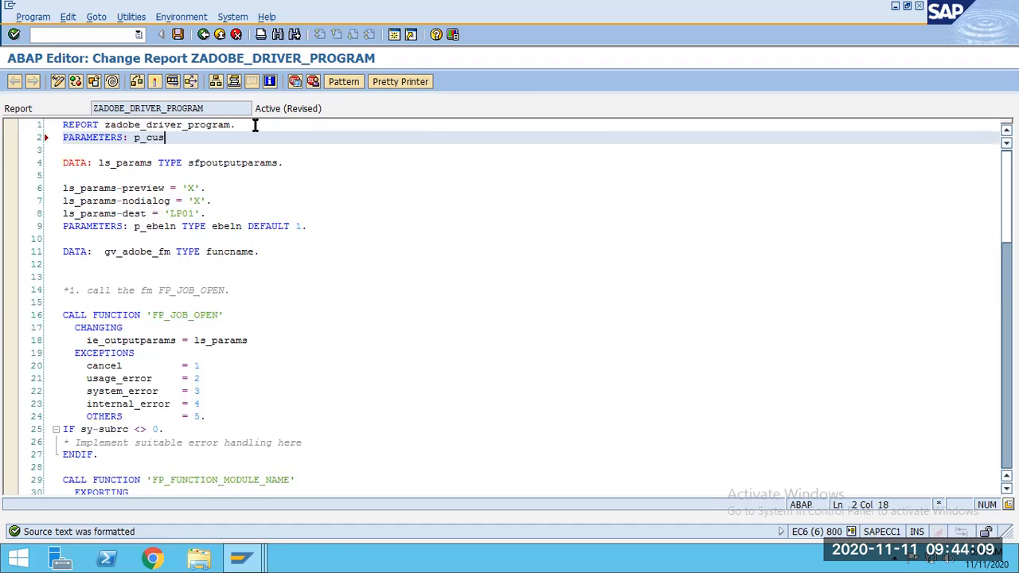
pyautogui.press('BackSpace')
pyautogui.press('BackSpace')
pyautogui.press('BackSpace')
pyautogui.press('BackSpace')
pyautogui.write('n t')
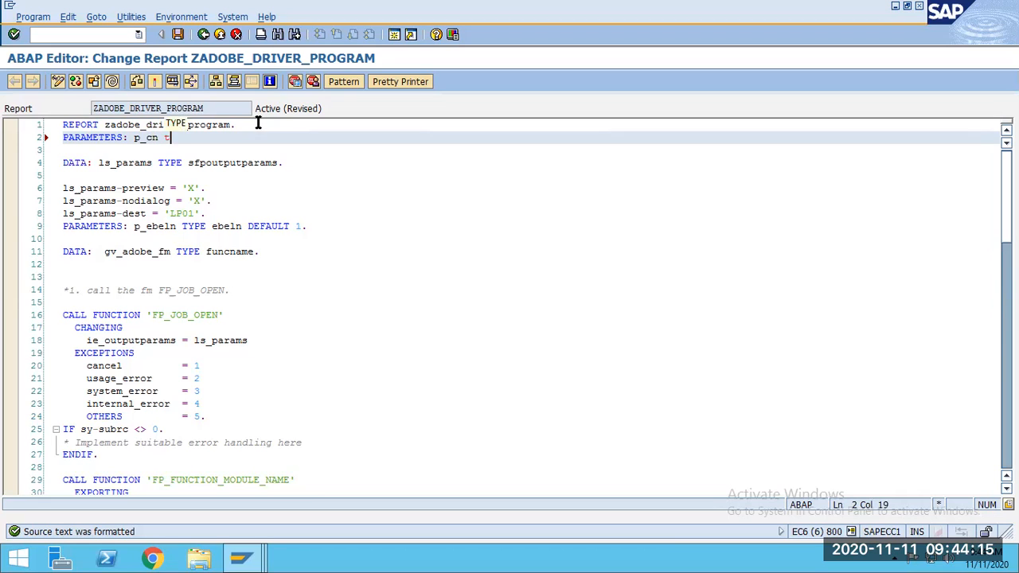
pyautogui.write('ype kunnr.')
# - Pass p_cn to the im_custno export parameter in the gv_adobe_fm function call
pyautogui.scroll(-3, 335, 223)
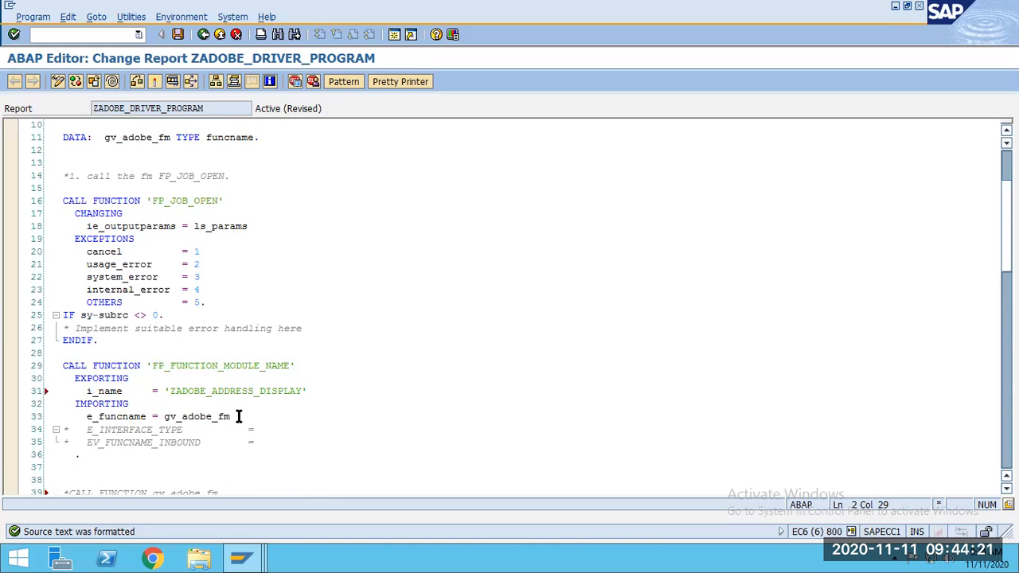
pyautogui.scroll(-2, 236, 410)
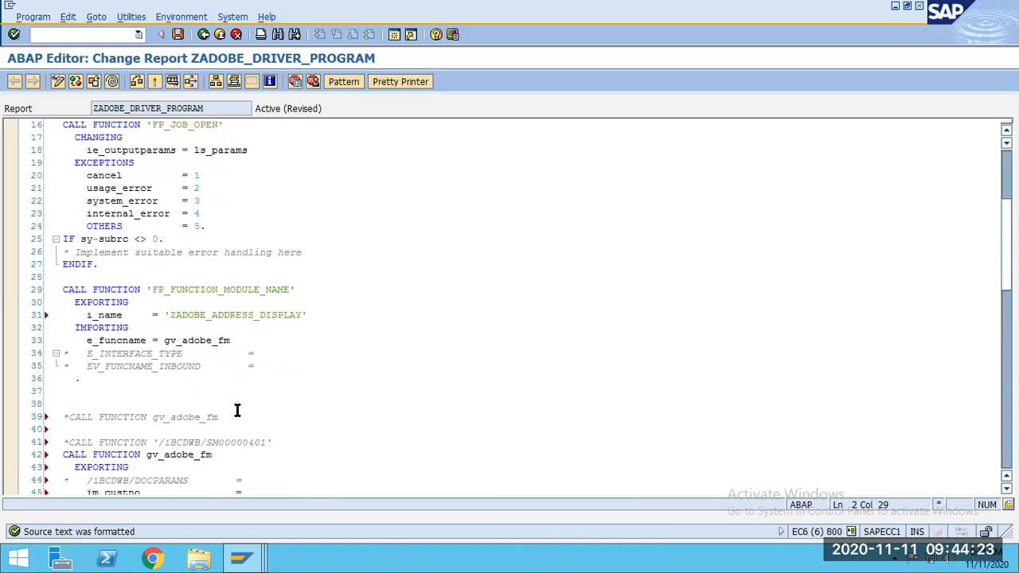
pyautogui.scroll(-1, 236, 410)
pyautogui.scroll(2, 237, 409)
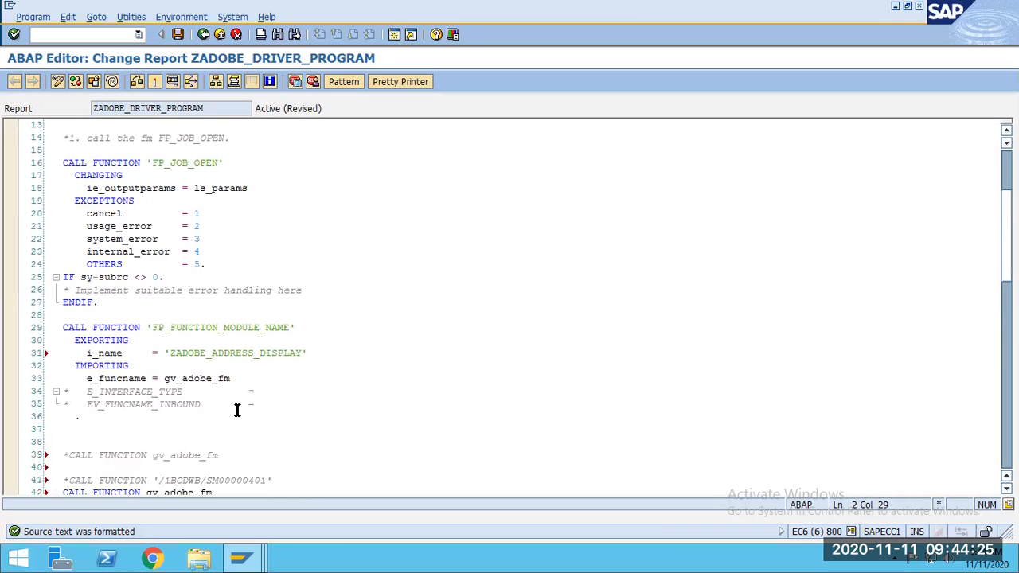
pyautogui.scroll(2, 232, 437)
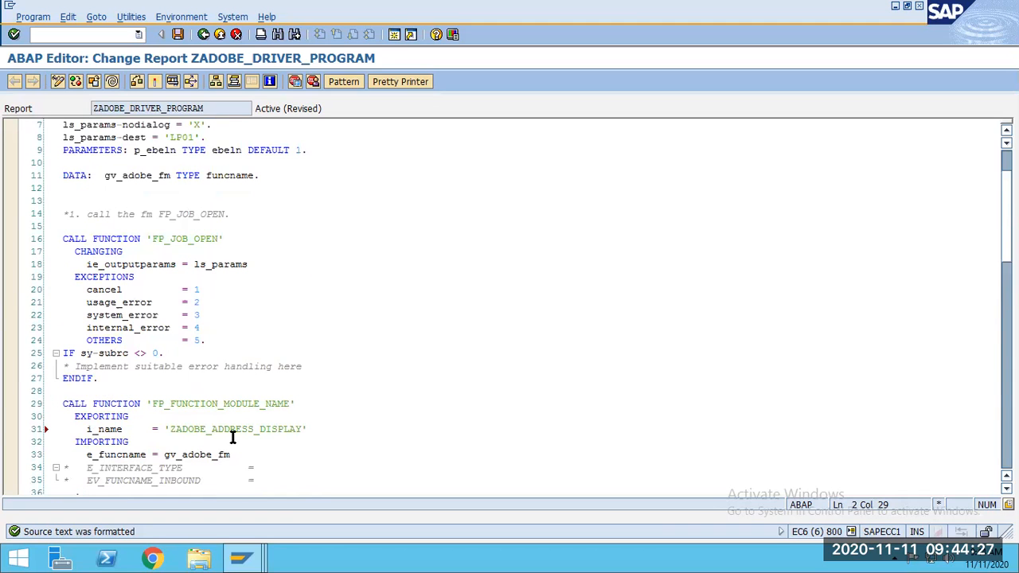
pyautogui.scroll(-2, 241, 416)
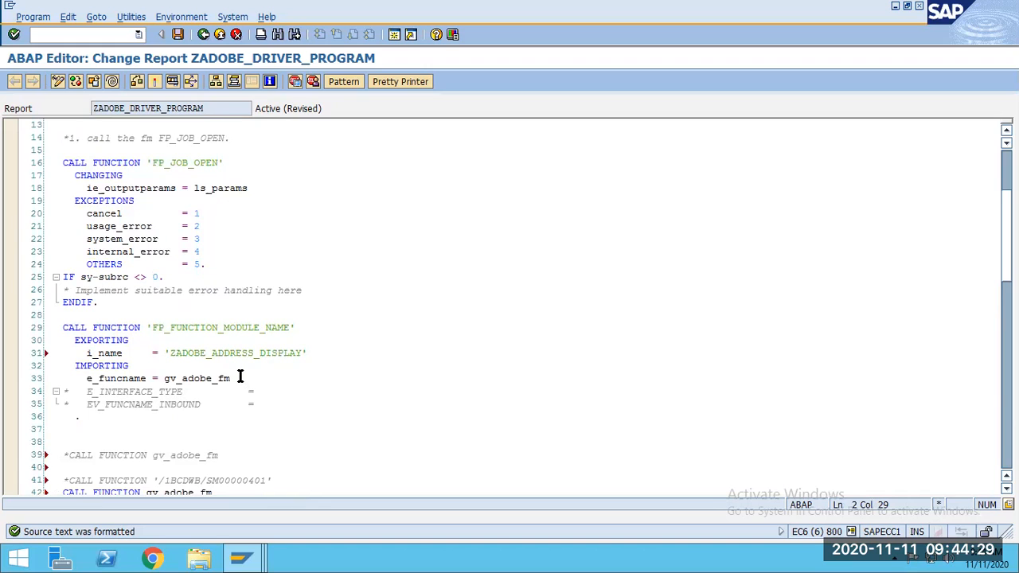
pyautogui.scroll(-3, 225, 433)
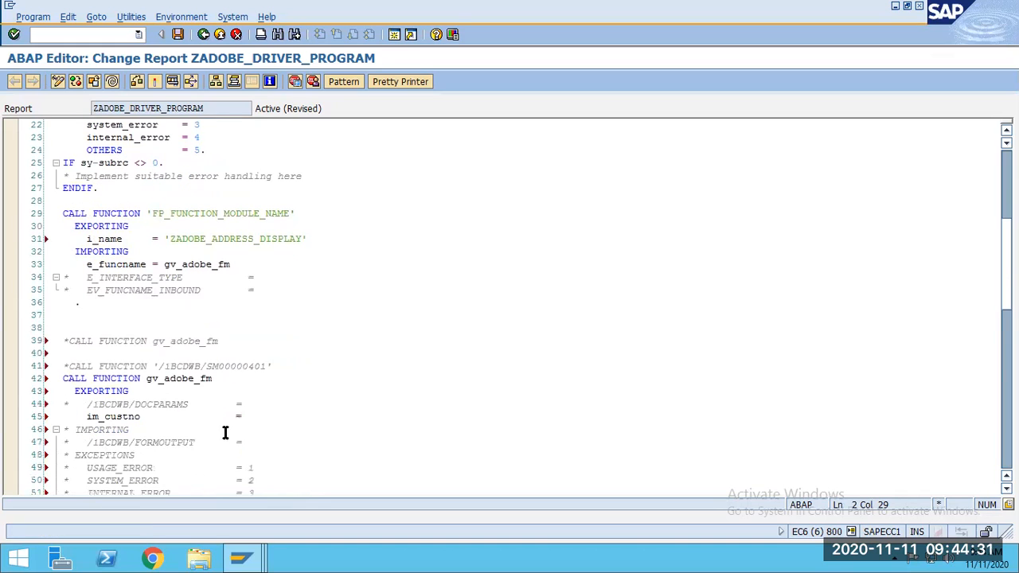
pyautogui.click(253, 416)
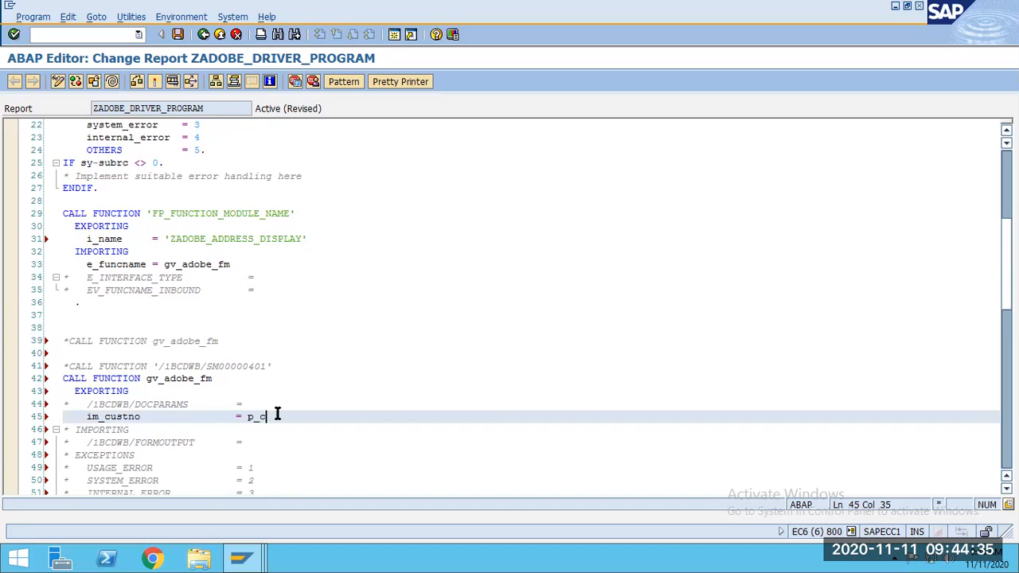
pyautogui.write('p_cn')
# - Check the program's syntax and delete the old call's leftover lines from the commented EXPORTING through OTHERS = 4
pyautogui.scroll(7, 264, 388)
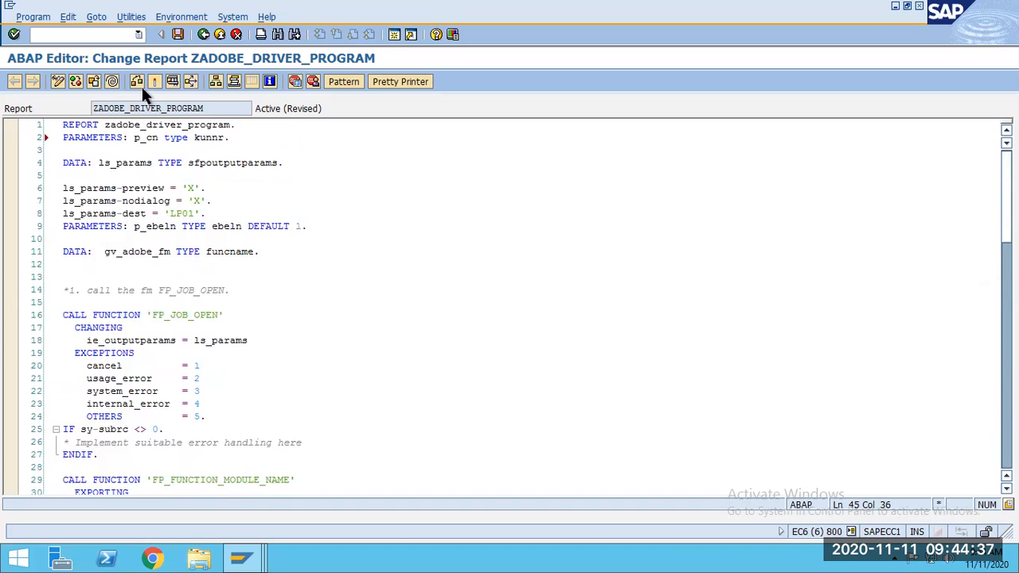
pyautogui.hotkey('ctrl', 'F2')
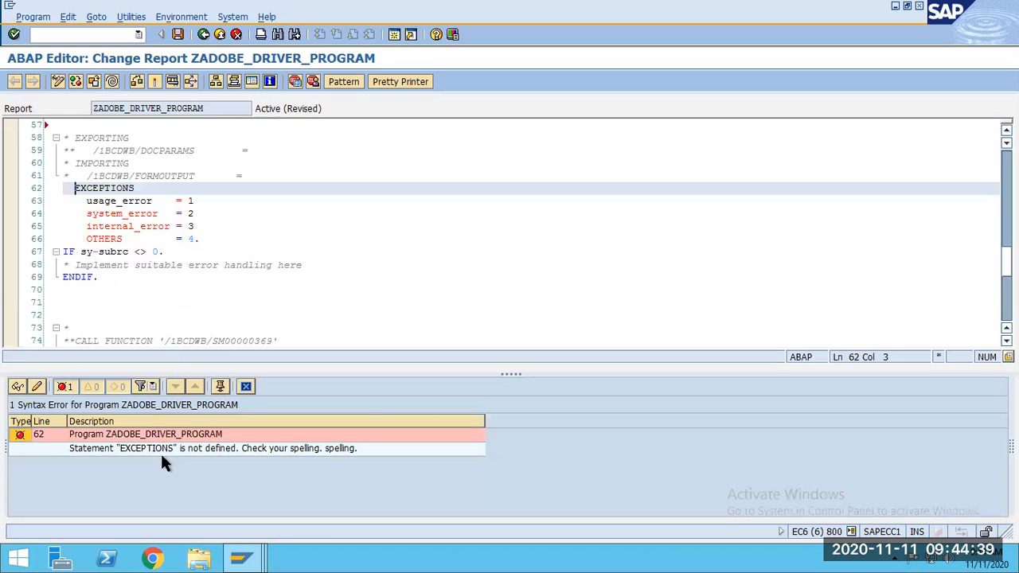
pyautogui.click(170, 239)
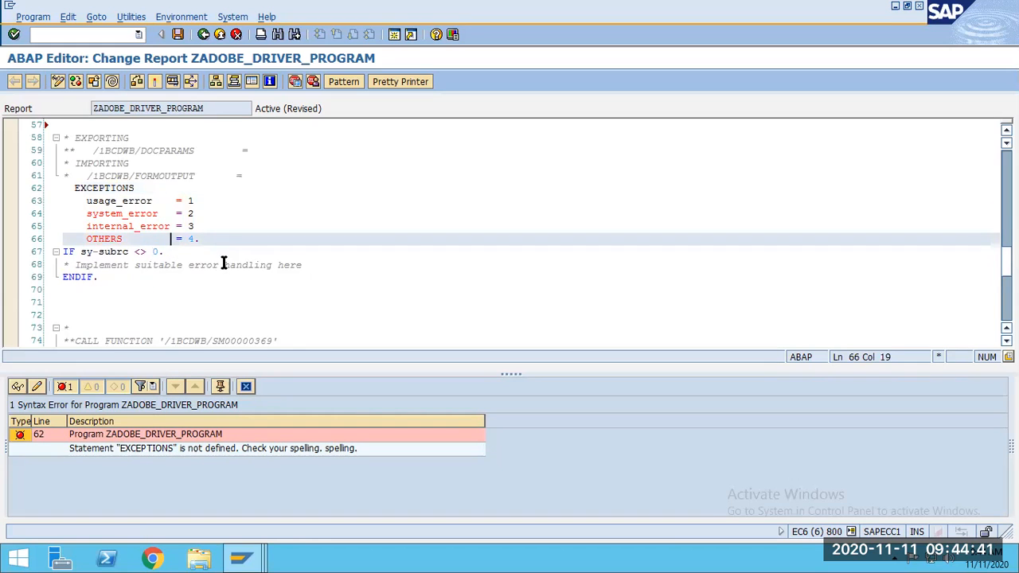
pyautogui.scroll(2, 222, 264)
pyautogui.click(117, 214)
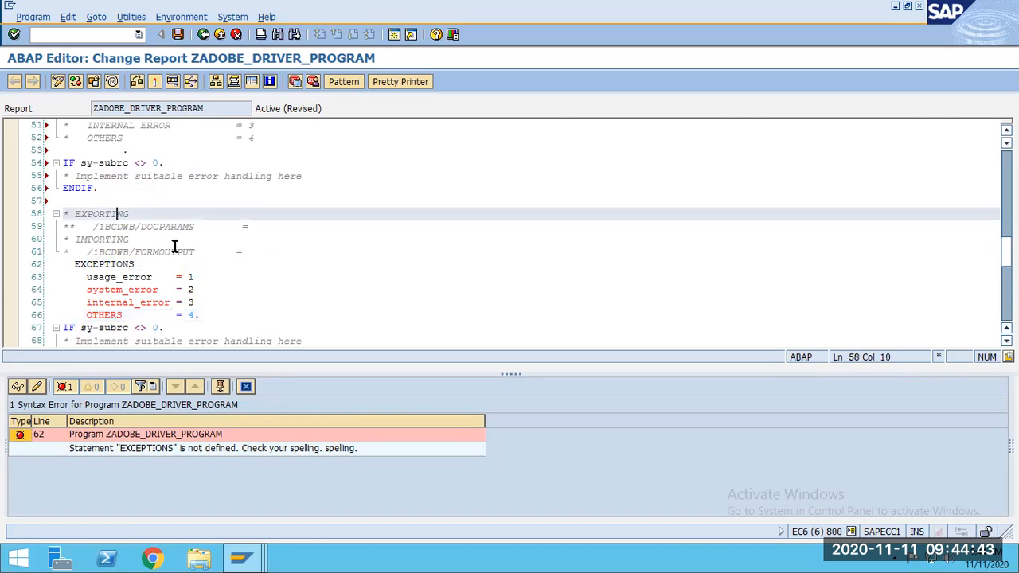
pyautogui.scroll(2, 174, 246)
pyautogui.scroll(-2, 174, 247)
pyautogui.click(208, 315)
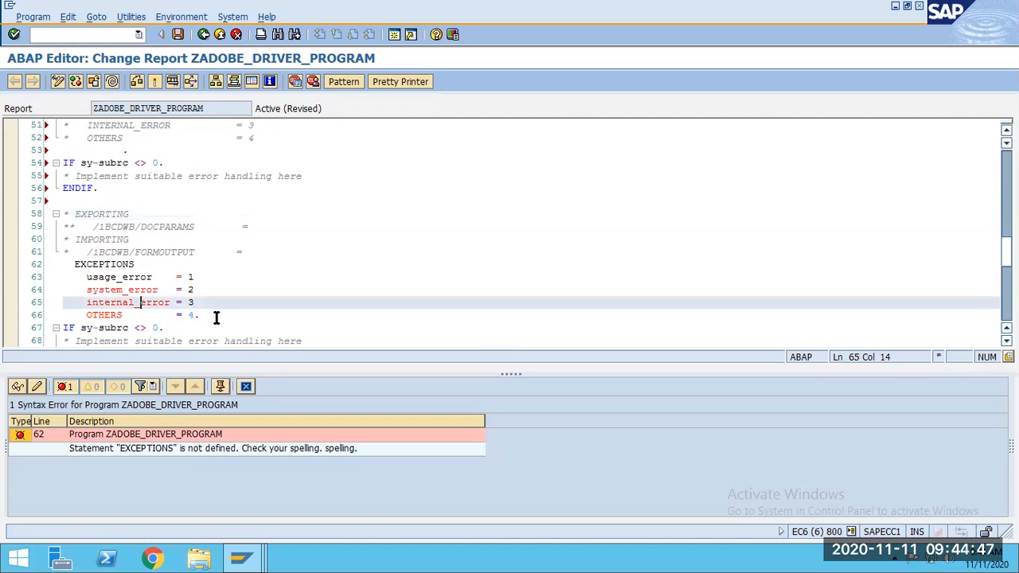
pyautogui.keyDown('shift'); pyautogui.click(11, 217); pyautogui.keyUp('shift')
pyautogui.press('Delete')
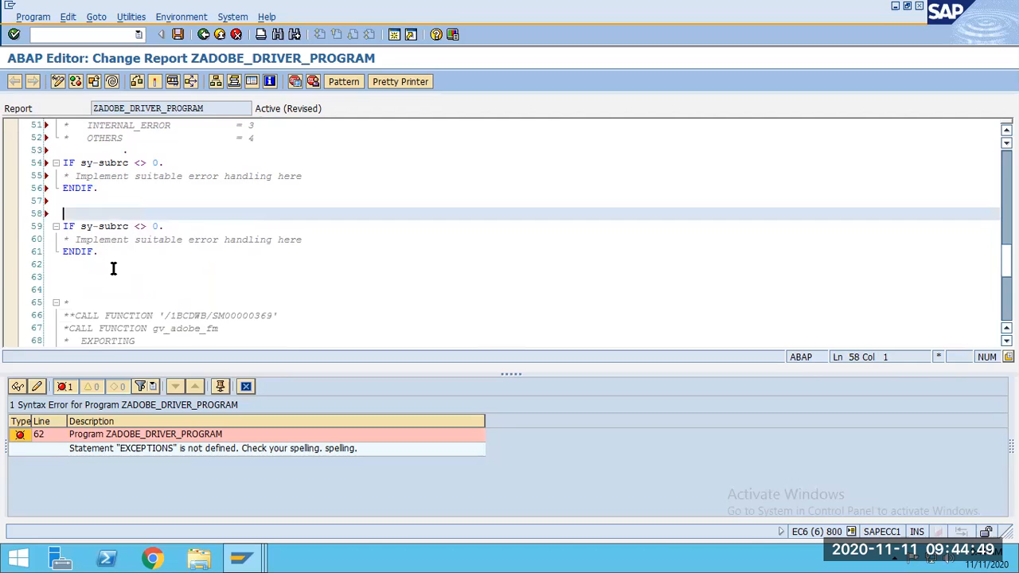
# - Recheck the syntax of ZADOBE_DRIVER_PROGRAM and activate the report
pyautogui.scroll(-2, 112, 268)
pyautogui.click(136, 82)
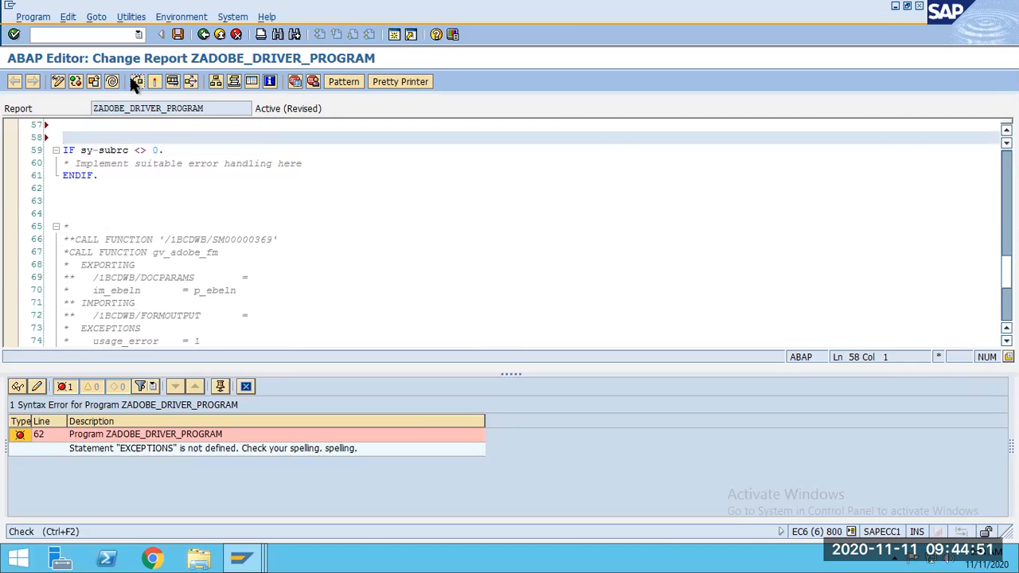
pyautogui.moveTo(207, 343); pyautogui.dragTo(201, 354)
pyautogui.scroll(3, 227, 402)
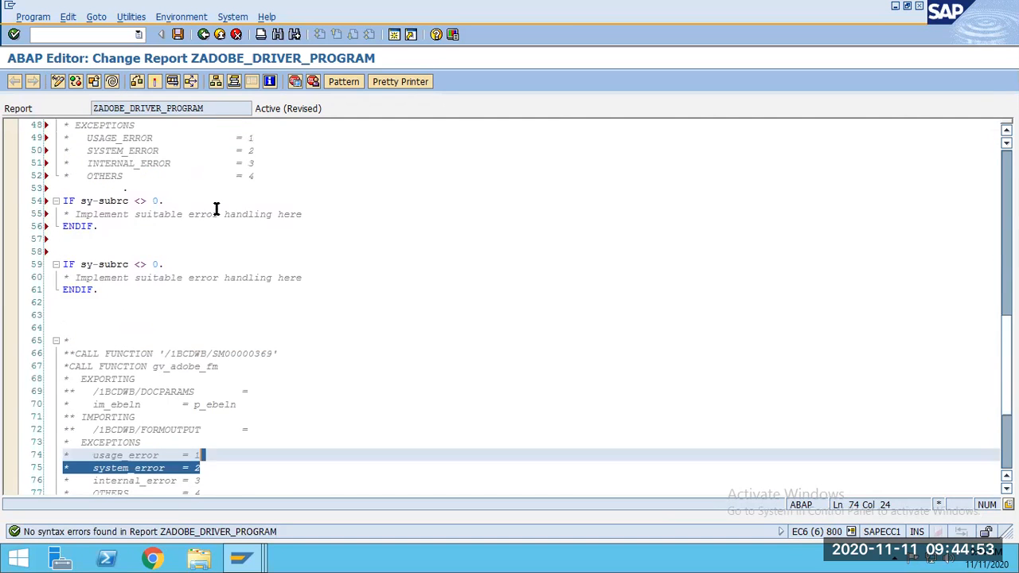
pyautogui.scroll(4, 216, 215)
pyautogui.scroll(12, 203, 324)
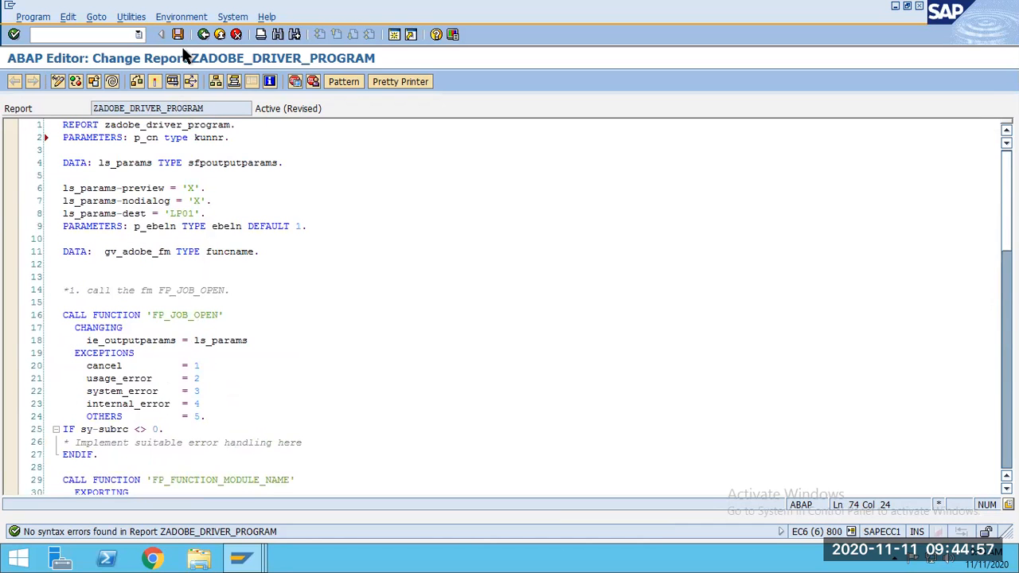
pyautogui.click(154, 79)
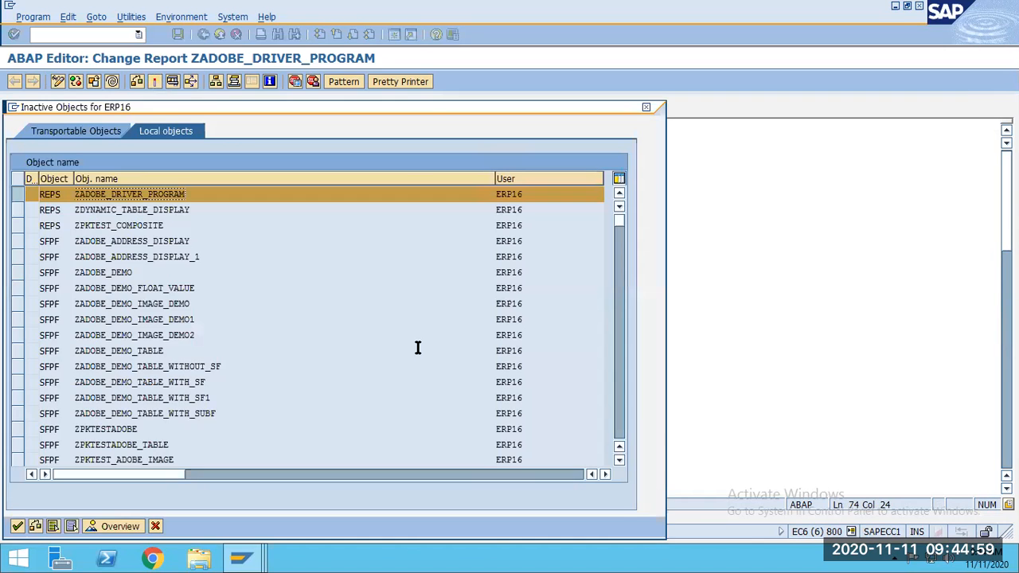
pyautogui.press('Return')
pyautogui.click(229, 318)
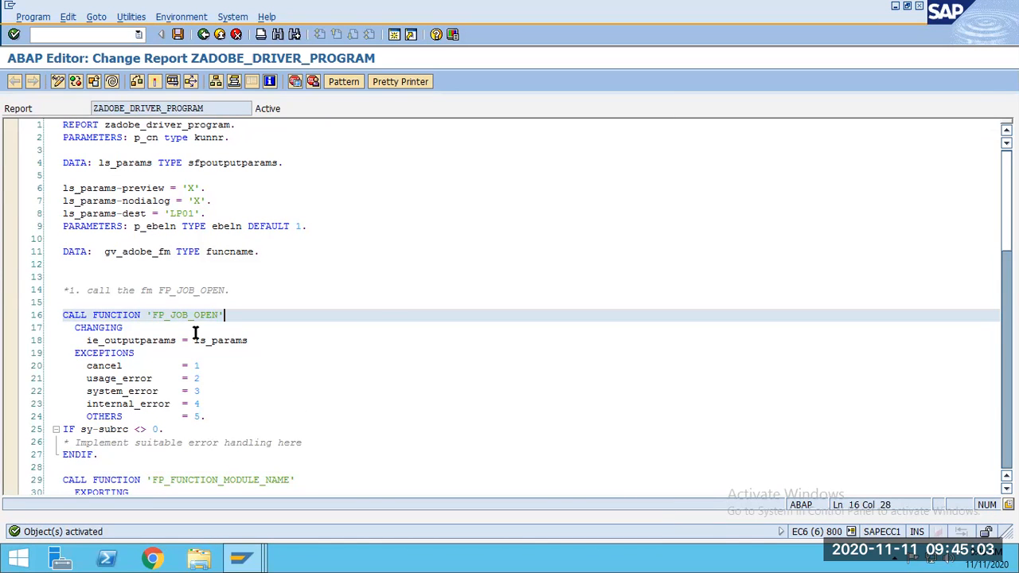
# - Copy the entire driver program code, switch to the Adobe Form.pptx presentation in PowerPoint and paste it into a new text box on blank slide 24
pyautogui.hotkey('ctrl', 'a')
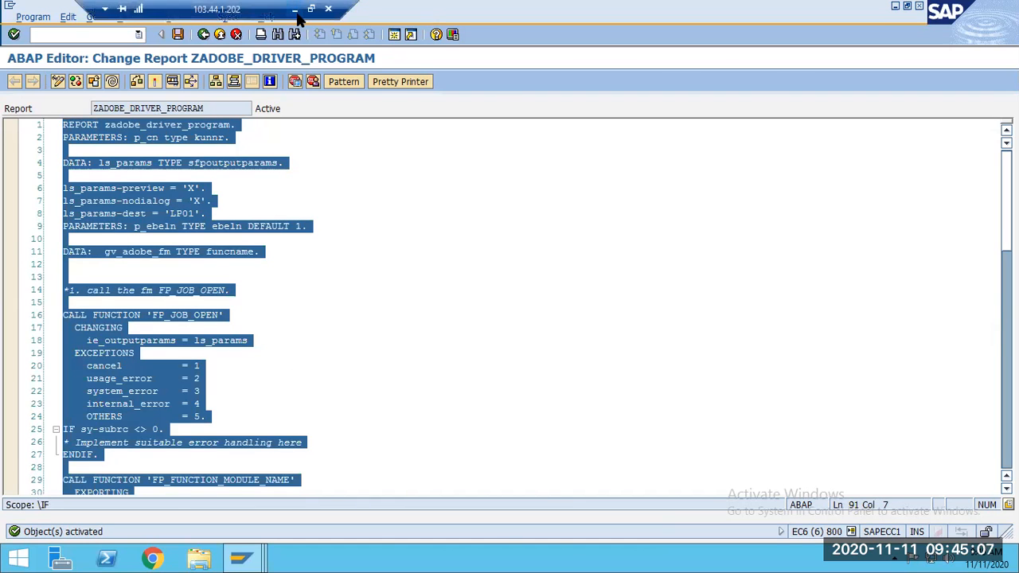
pyautogui.click(294, 10)
pyautogui.scroll(-2, 79, 477)
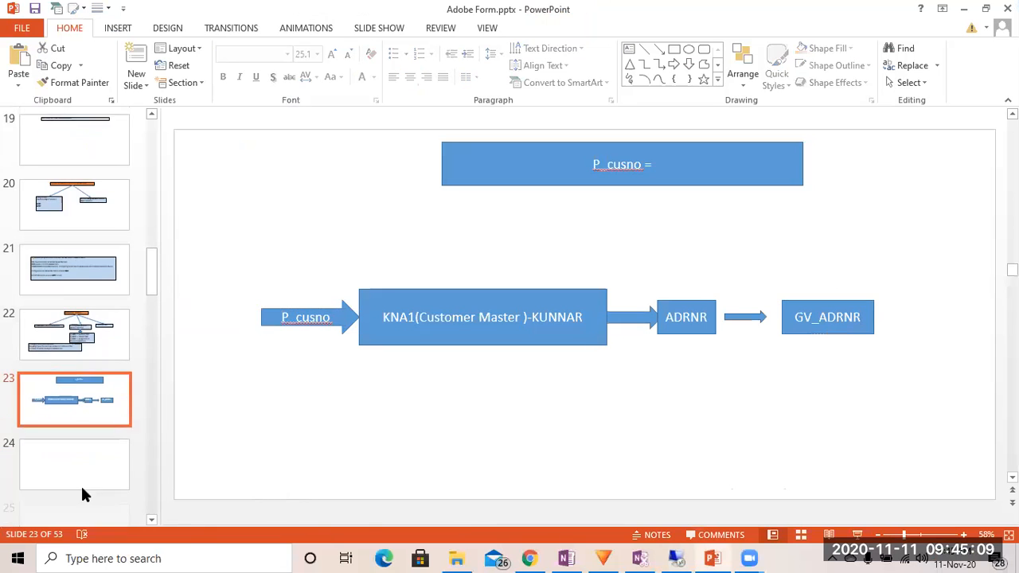
pyautogui.click(72, 449)
pyautogui.click(628, 48)
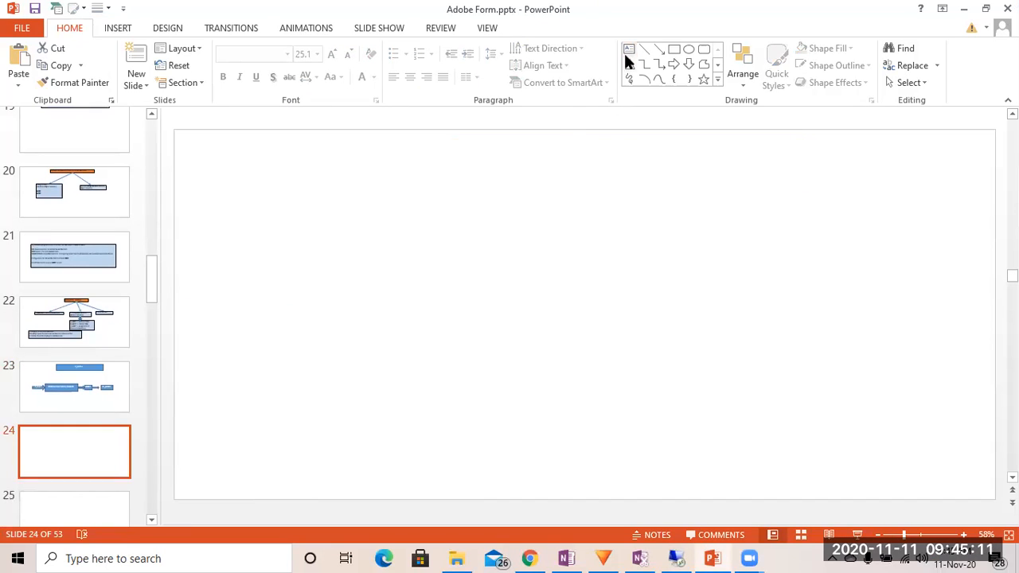
pyautogui.moveTo(228, 129); pyautogui.dragTo(898, 421)
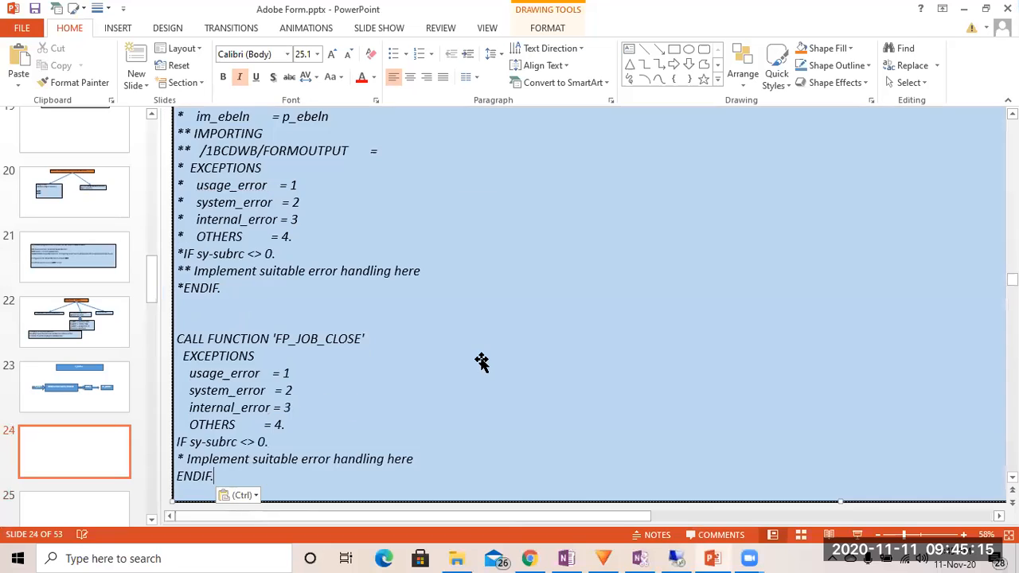
pyautogui.click(327, 411)
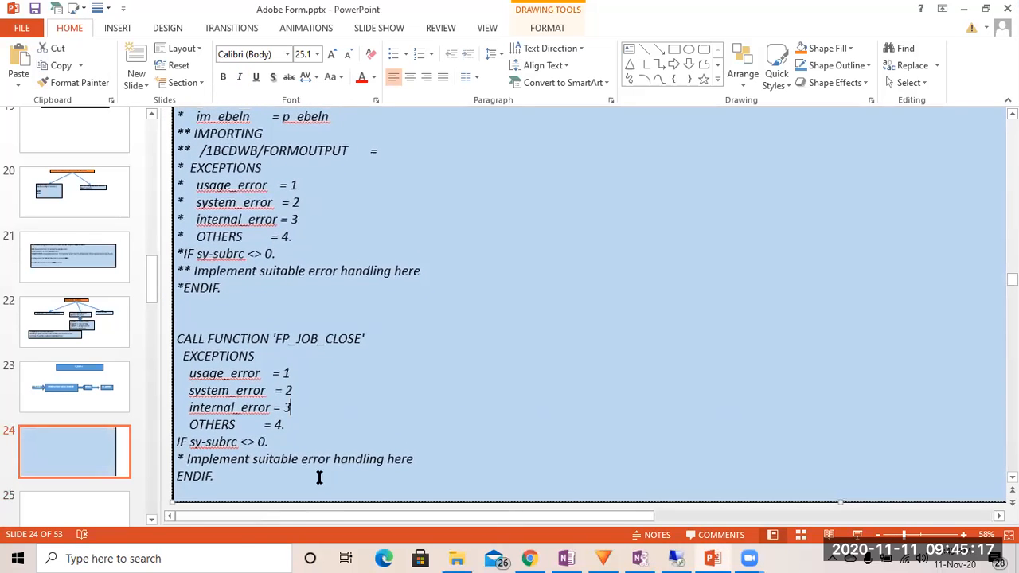
# - Paste the driver program code into slide 24's notes as well and save the presentation
pyautogui.moveTo(737, 523); pyautogui.dragTo(746, 421)
pyautogui.click(178, 469)
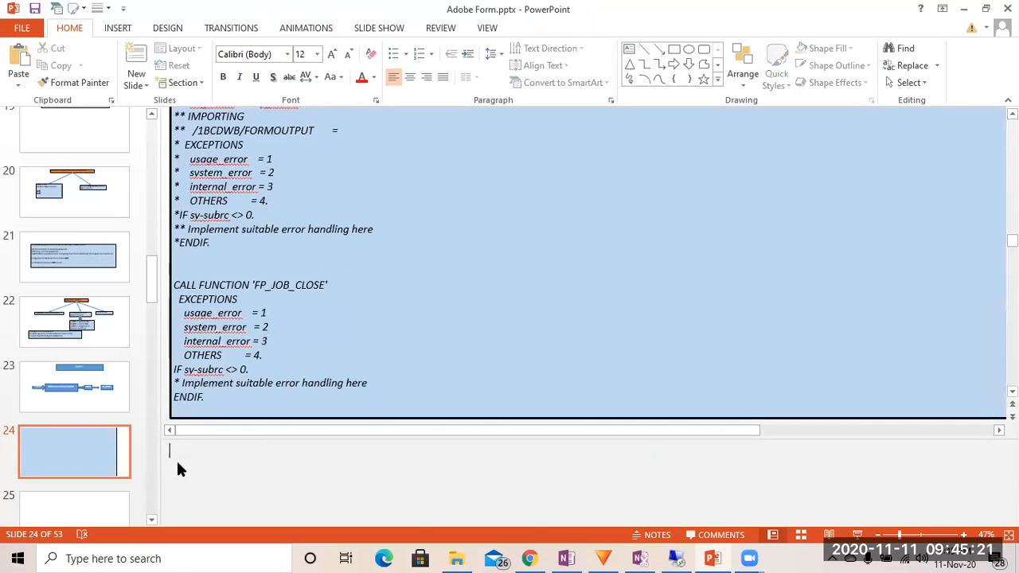
pyautogui.hotkey('ctrl', 'v')
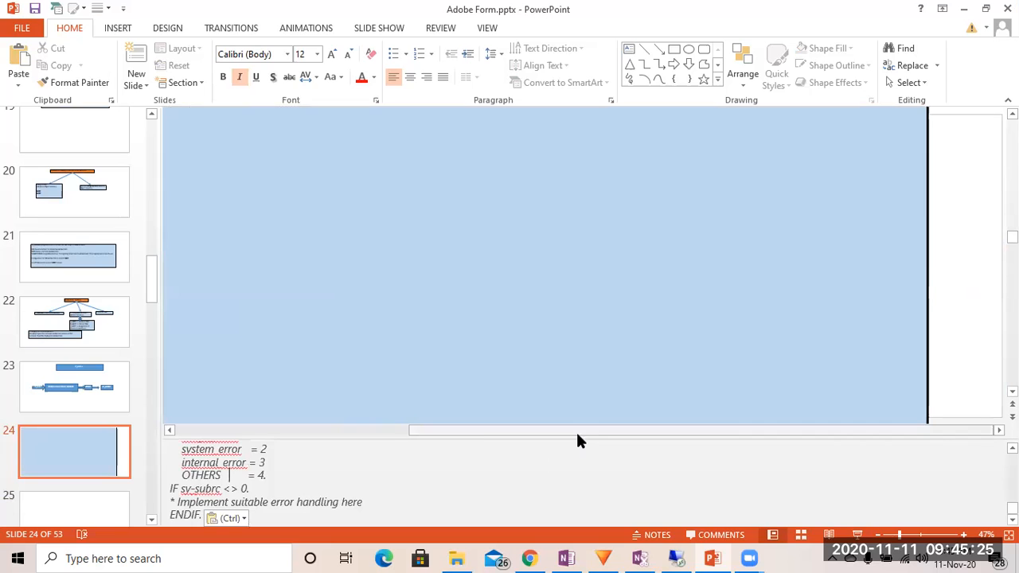
pyautogui.moveTo(577, 435); pyautogui.dragTo(273, 414)
pyautogui.click(303, 332)
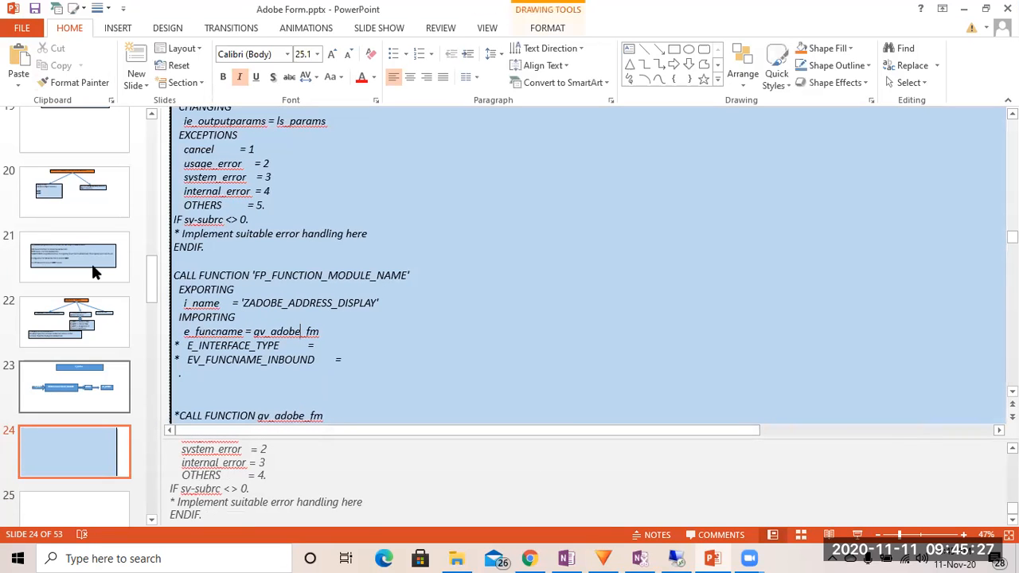
pyautogui.click(35, 9)
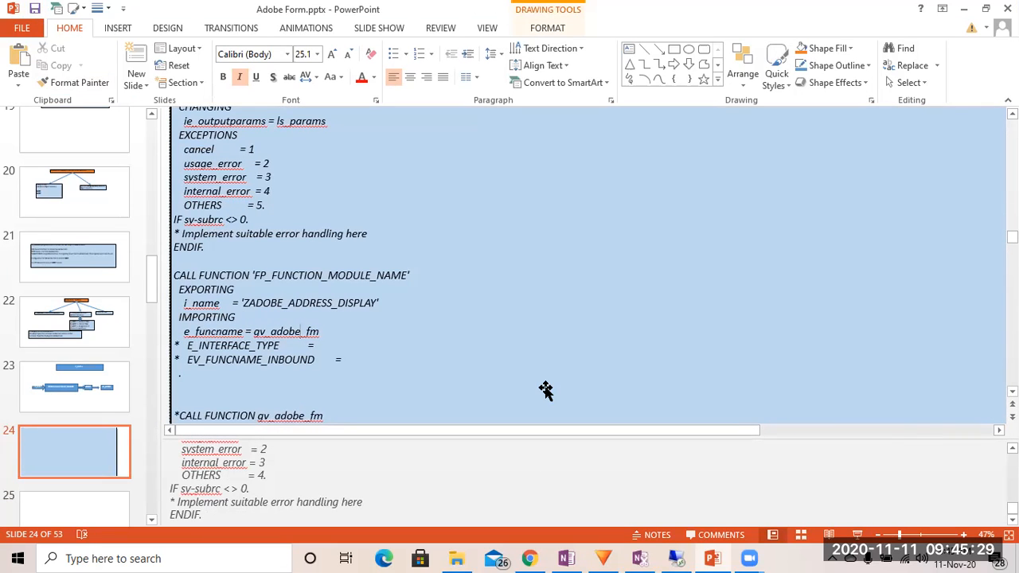
# - Switch back to the SAP session, check the driver program's syntax and activate it again
pyautogui.hotkey('alt', 'Tab')
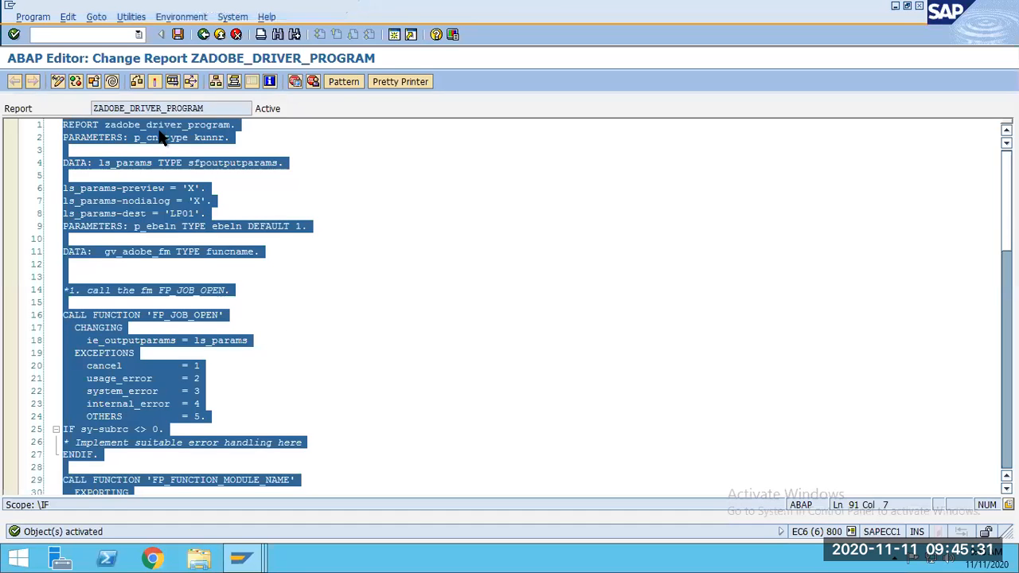
pyautogui.click(137, 82)
pyautogui.hotkey('ctrl', 'F3')
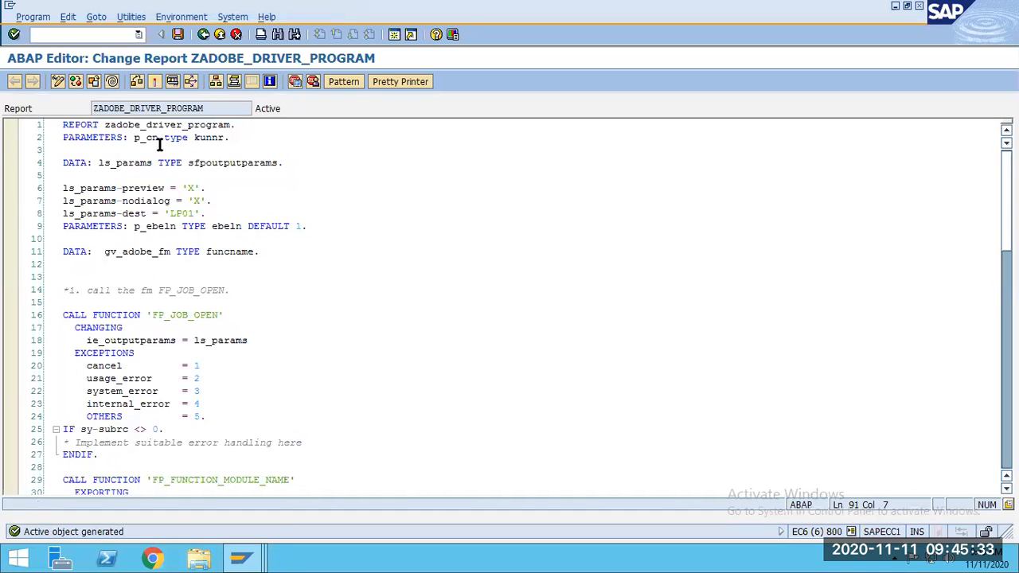
# - Run the driver program to view its selection screen, and return to the source code
pyautogui.press('F8')
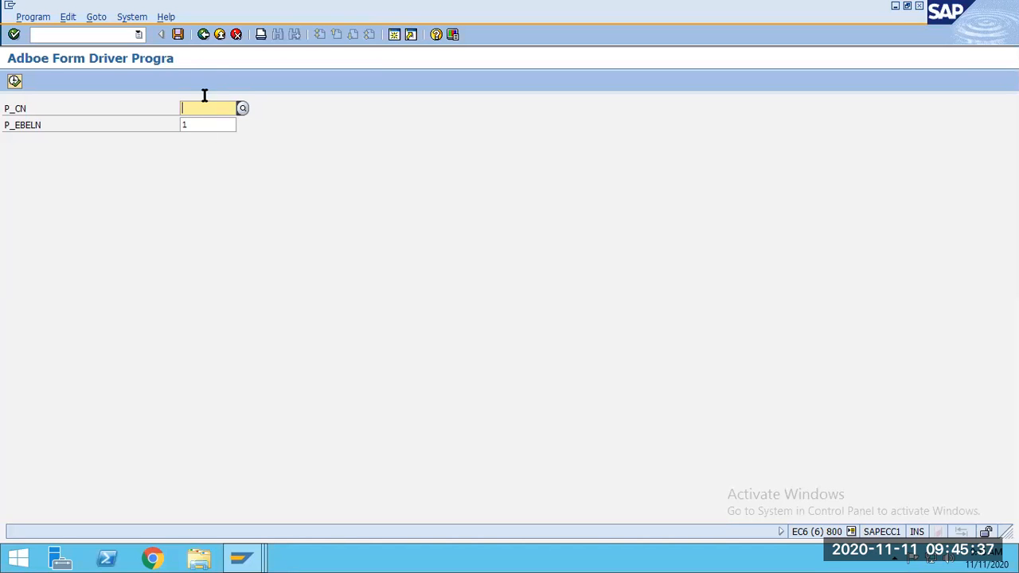
pyautogui.click(203, 34)
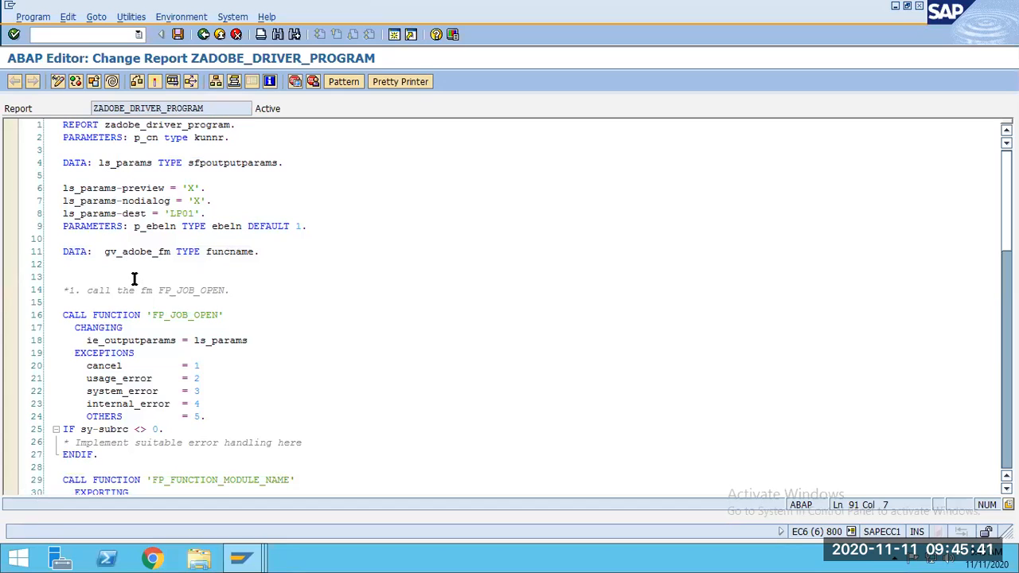
# - Comment out the p_ebeln parameter line in the driver program, then save and activate the program
pyautogui.click(160, 226)
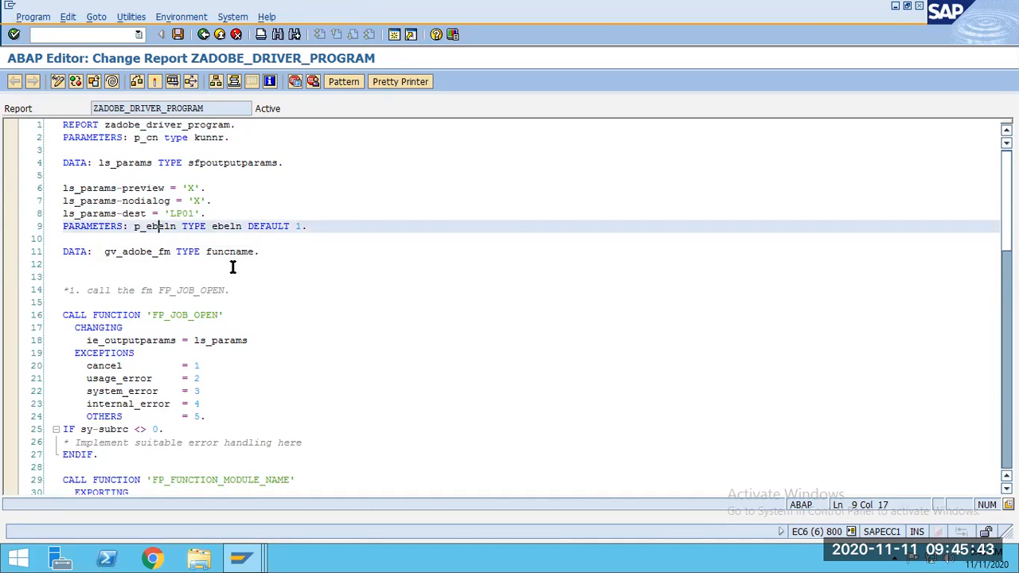
pyautogui.press('ctrl+less')
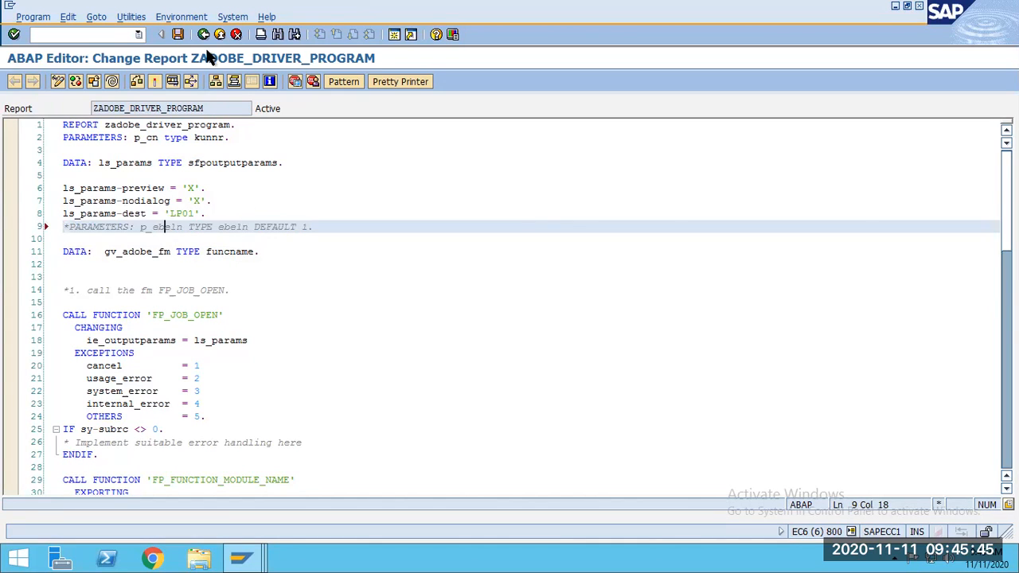
pyautogui.click(177, 34)
pyautogui.click(155, 82)
pyautogui.press('Return')
# - Run the driver program with a customer number picked from the search help, check it in the form preview, and return to the selection screen
pyautogui.press('F8')
pyautogui.click(242, 109)
pyautogui.click(197, 523)
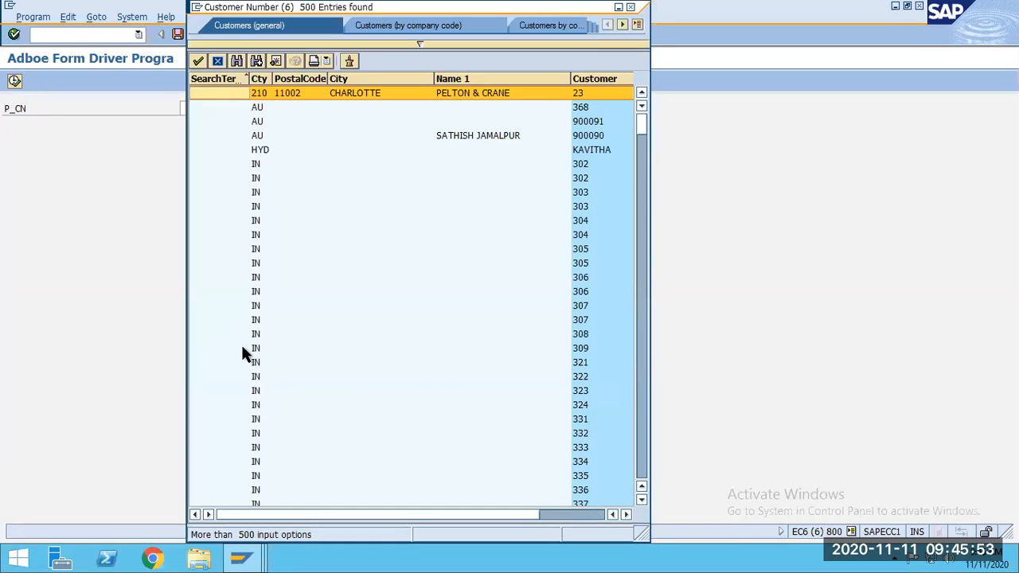
pyautogui.doubleClick(202, 226)
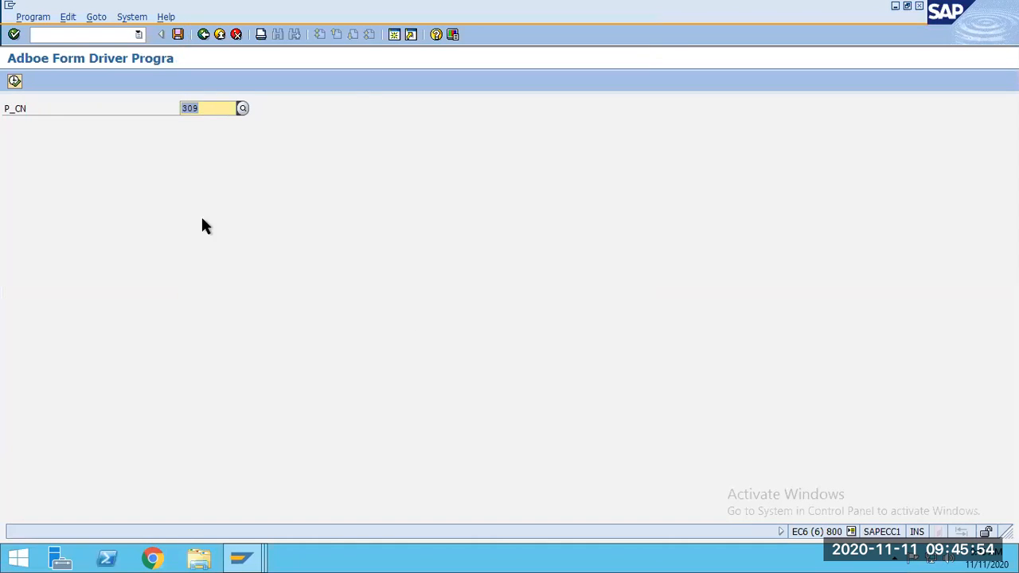
pyautogui.click(14, 81)
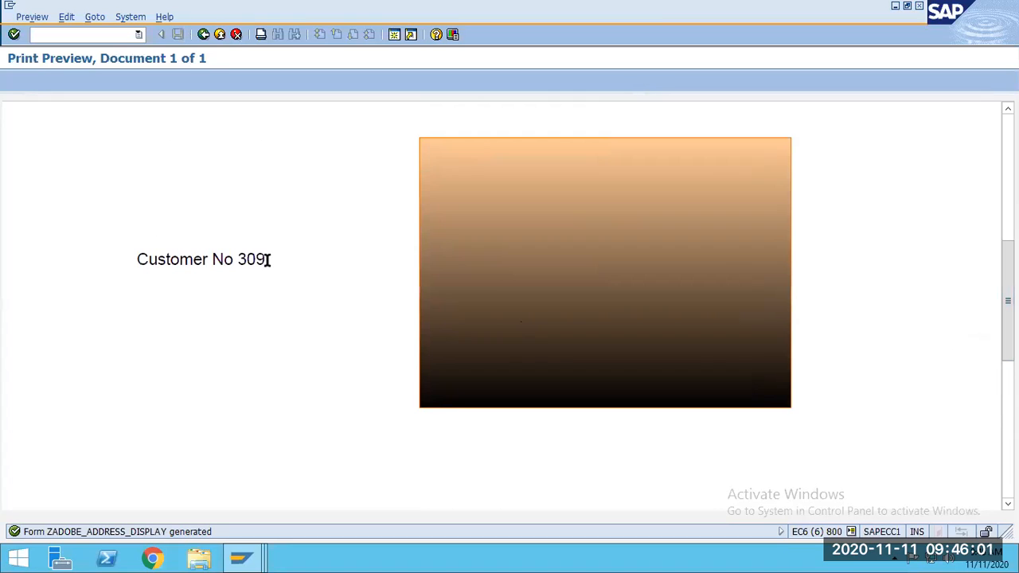
pyautogui.doubleClick(239, 253)
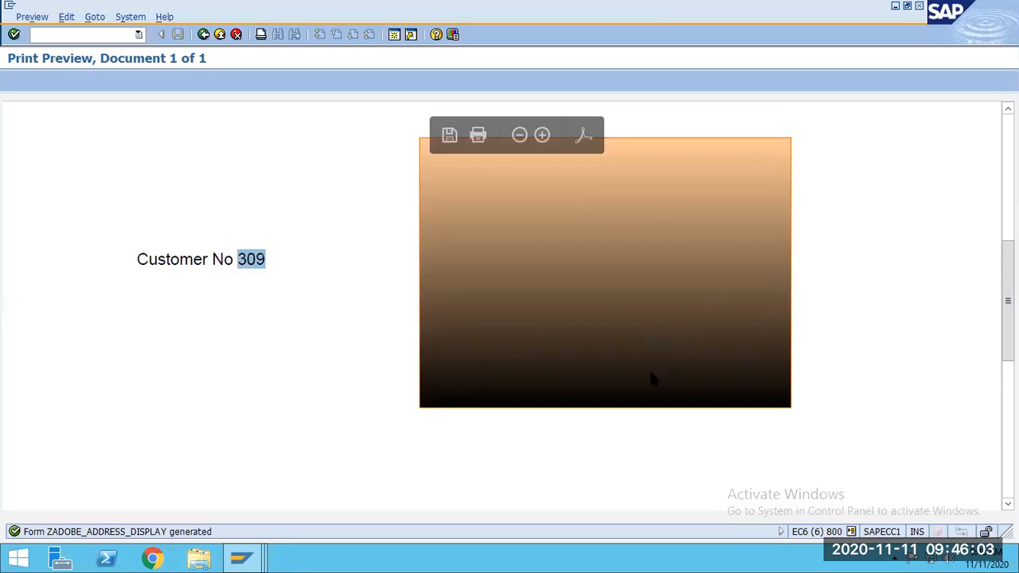
pyautogui.click(204, 35)
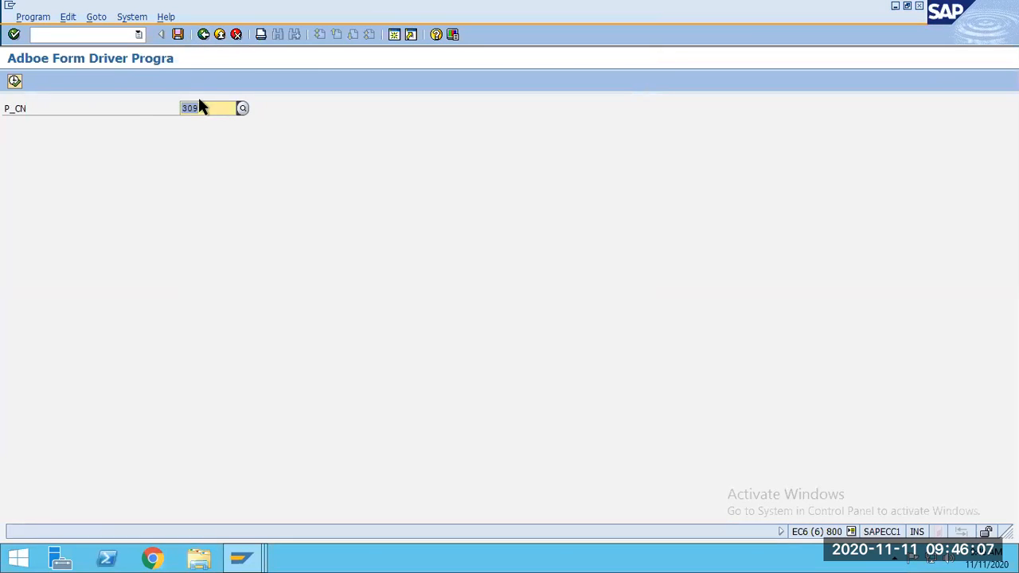
# - Try to open transaction SE16N in a new session from the driver program's selection screen
pyautogui.moveTo(205, 108); pyautogui.dragTo(140, 117)
pyautogui.click(52, 30)
pyautogui.click(55, 34)
pyautogui.write('/ose16n')
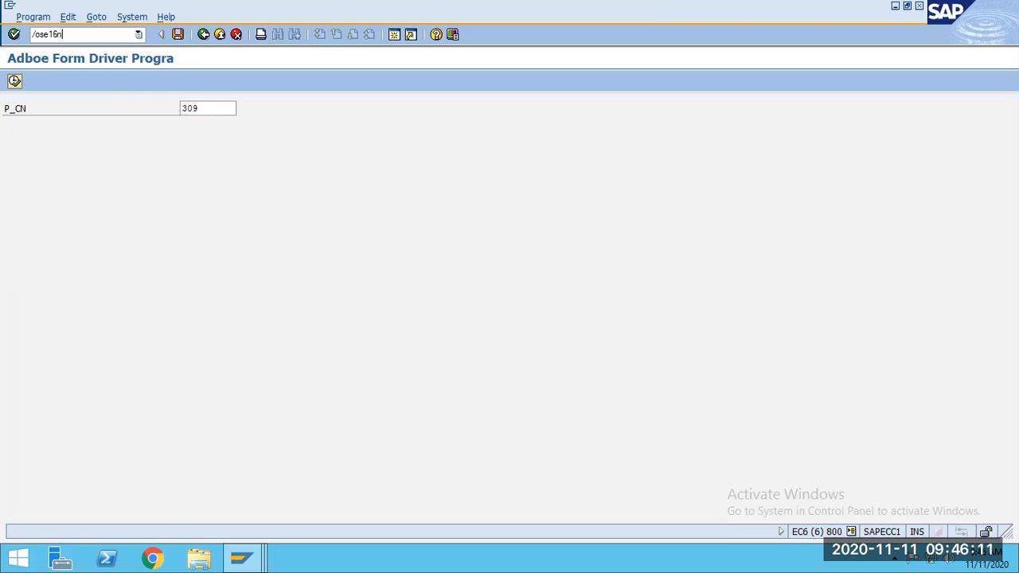
pyautogui.press('Return')
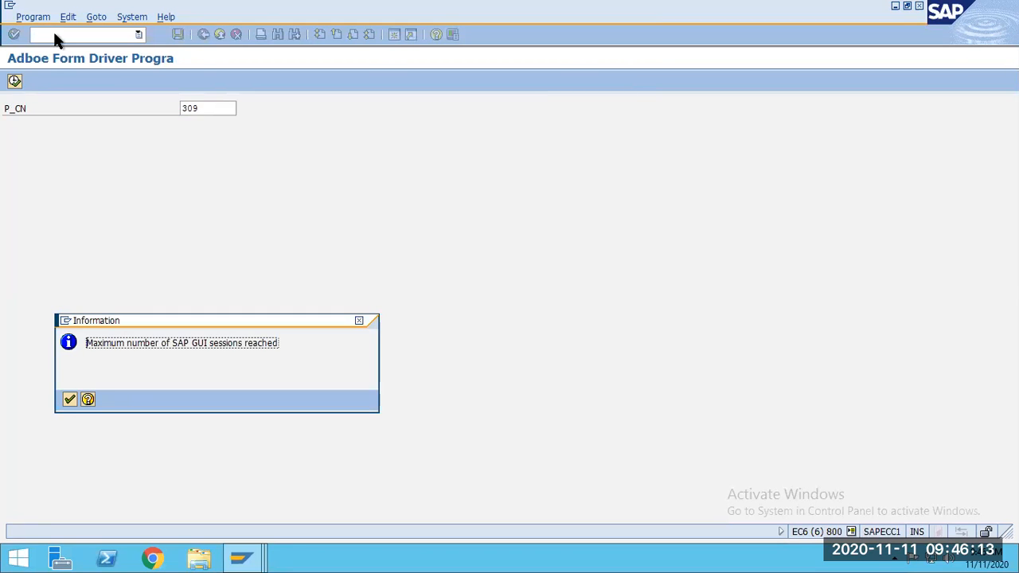
pyautogui.click(241, 557)
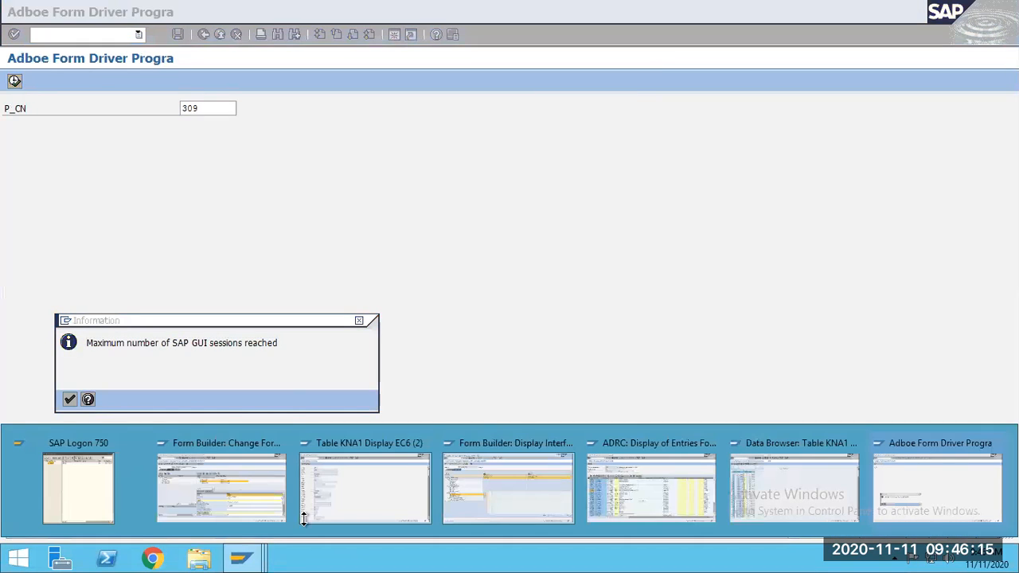
pyautogui.click(359, 321)
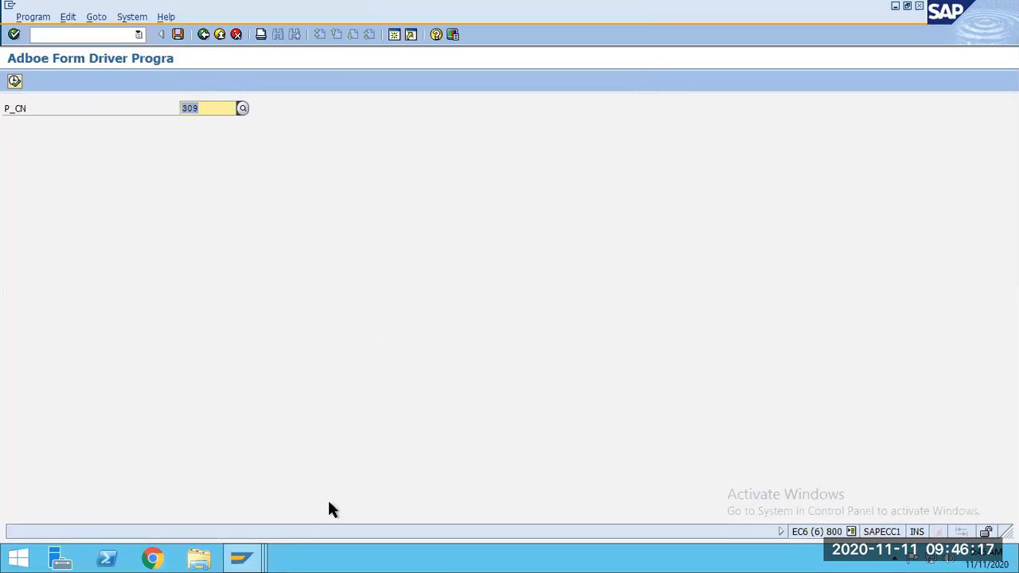
# - Switch to the KNA1 table session, look up the same customer number and check the record's ADRNR address field
pyautogui.click(242, 555)
pyautogui.click(322, 485)
pyautogui.click(203, 35)
pyautogui.click(203, 34)
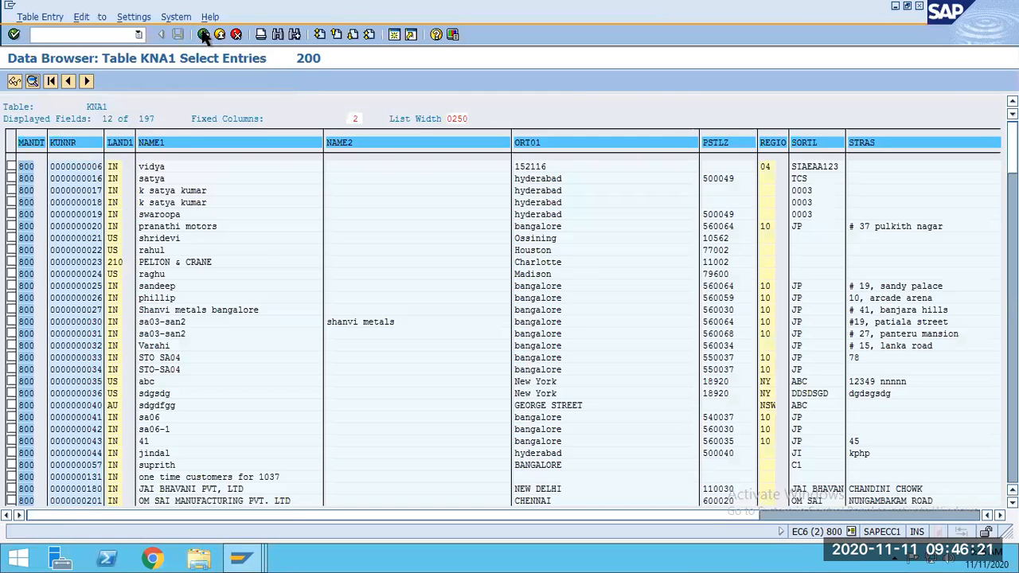
pyautogui.write('309')
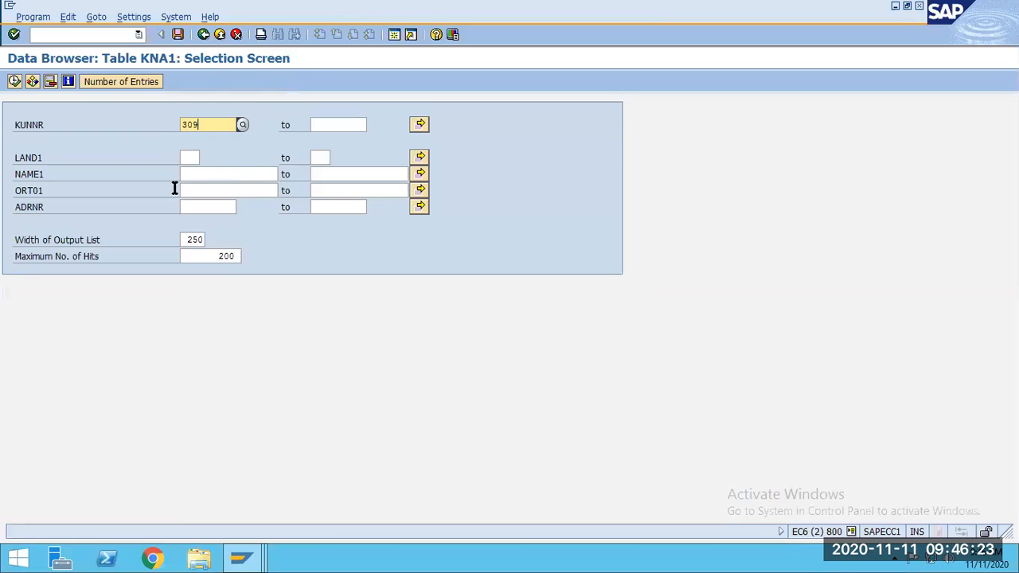
pyautogui.click(14, 82)
pyautogui.doubleClick(75, 168)
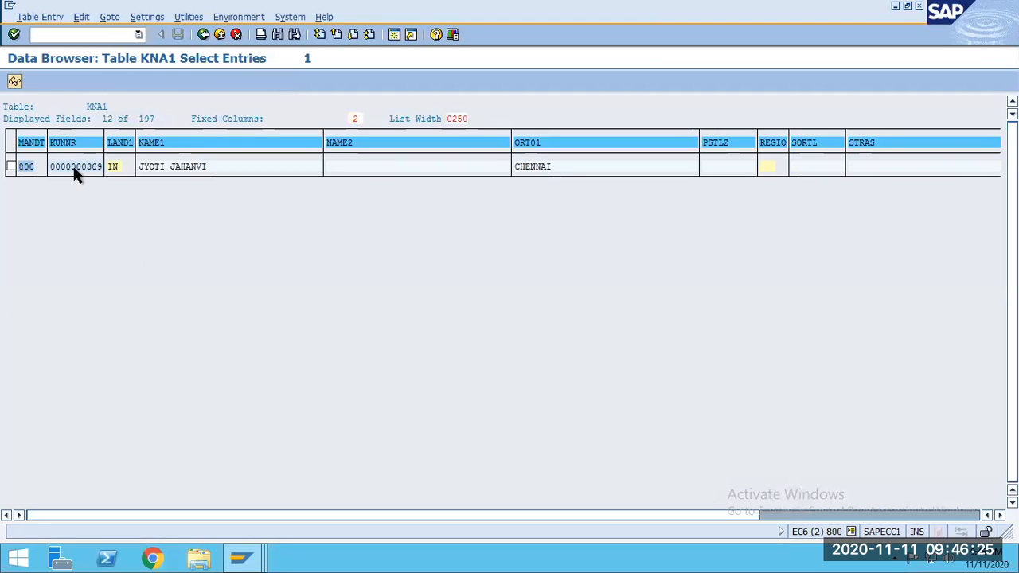
pyautogui.click(124, 340)
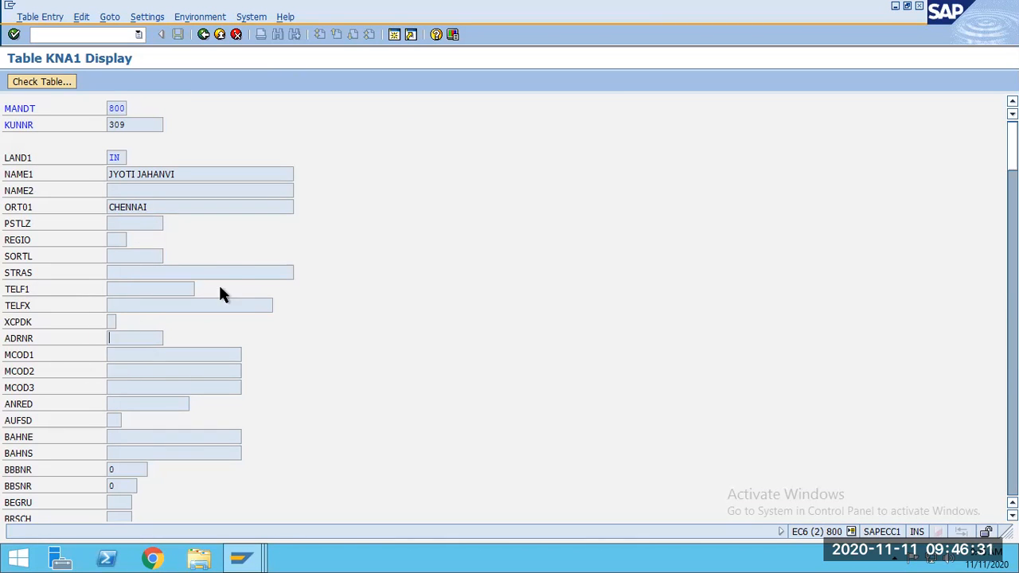
# - Switch back to the driver program, preview the form for another customer number from the search help, and return to the selection screen
pyautogui.hotkey('alt', 'Tab')
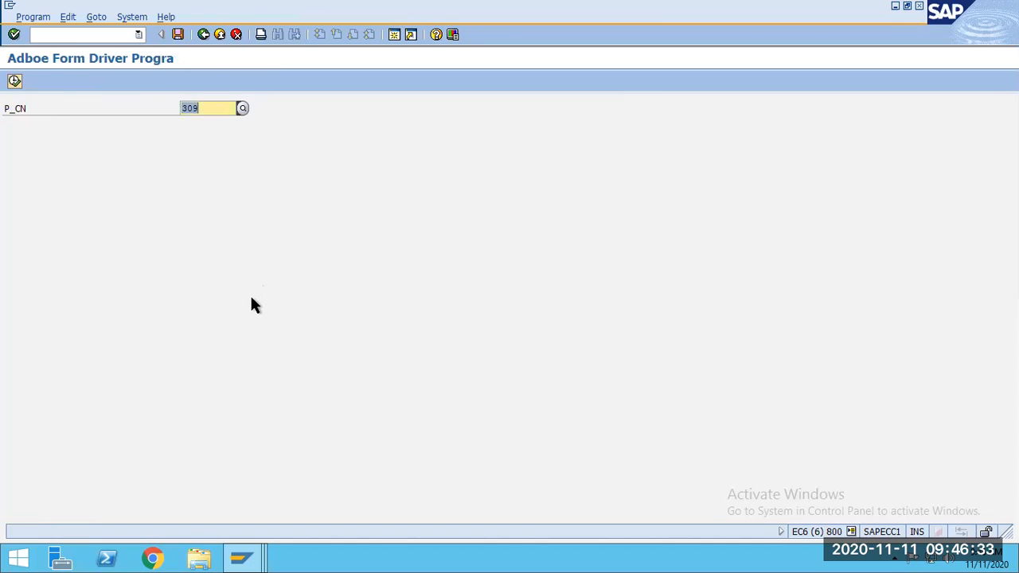
pyautogui.click(241, 108)
pyautogui.click(198, 523)
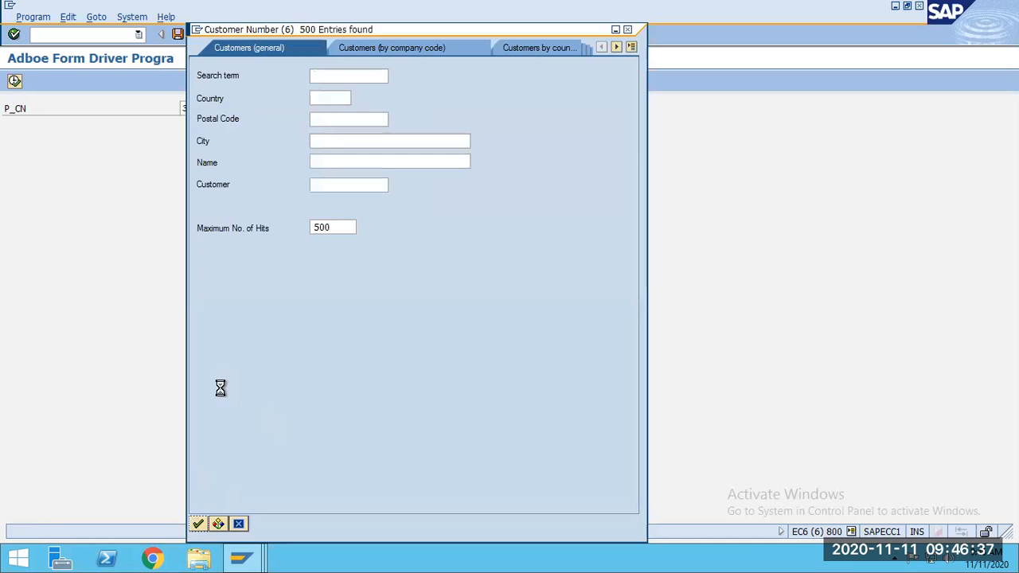
pyautogui.doubleClick(576, 448)
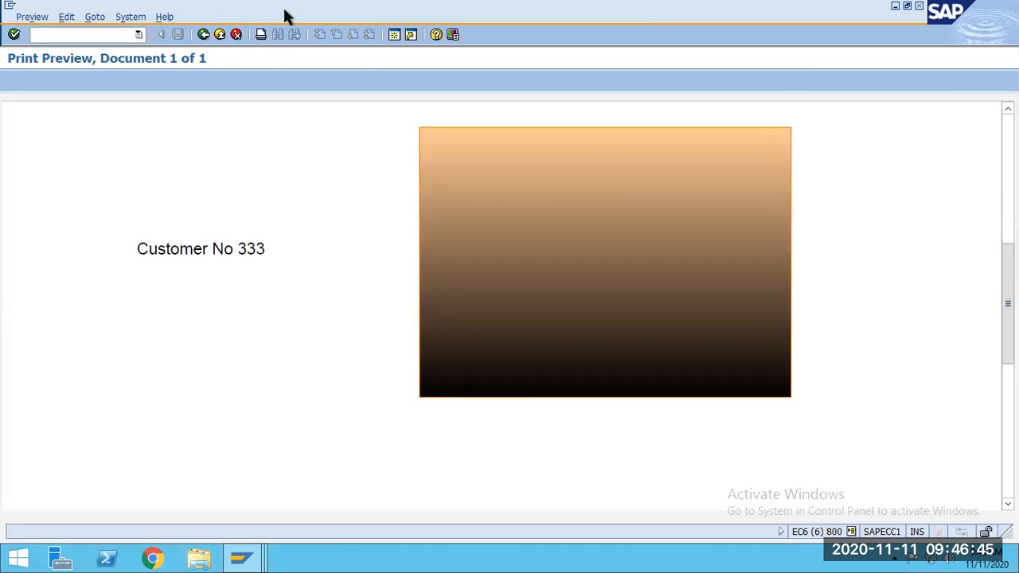
pyautogui.click(204, 35)
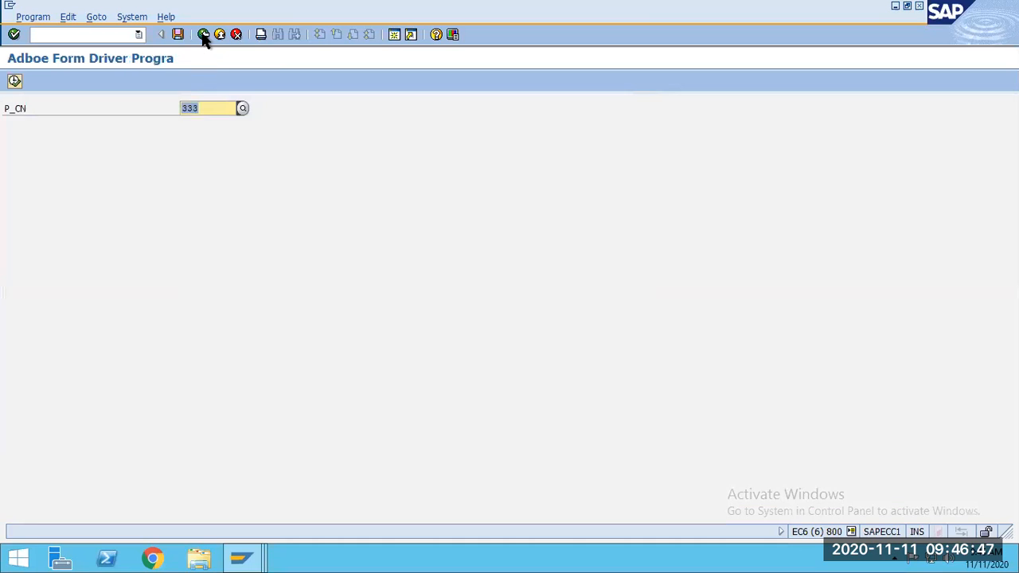
# - Clear the P_CN customer number and browse the list of possible customers without choosing one
pyautogui.press('Delete')
pyautogui.click(243, 108)
pyautogui.click(198, 522)
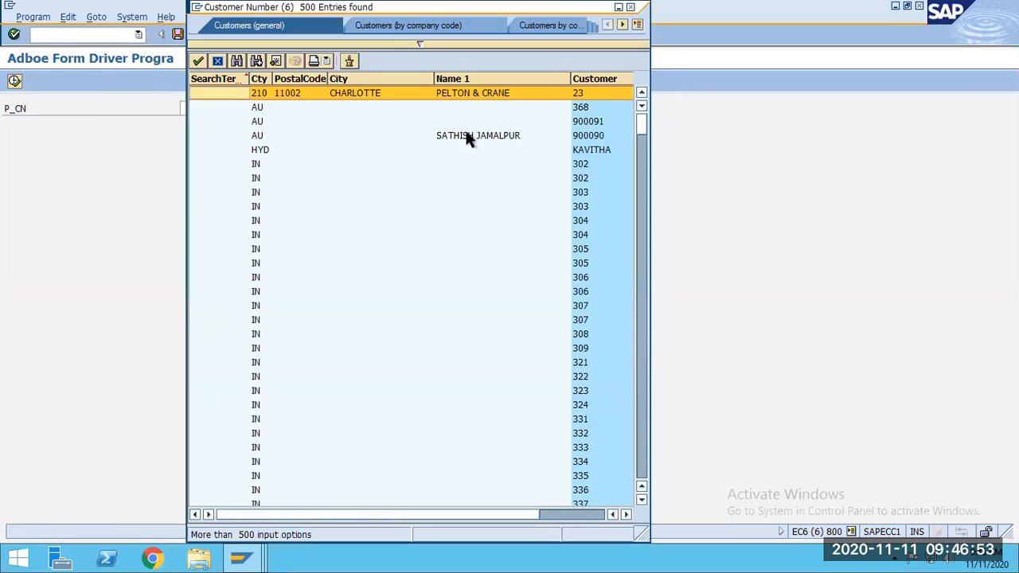
pyautogui.moveTo(210, 5); pyautogui.dragTo(83, 123)
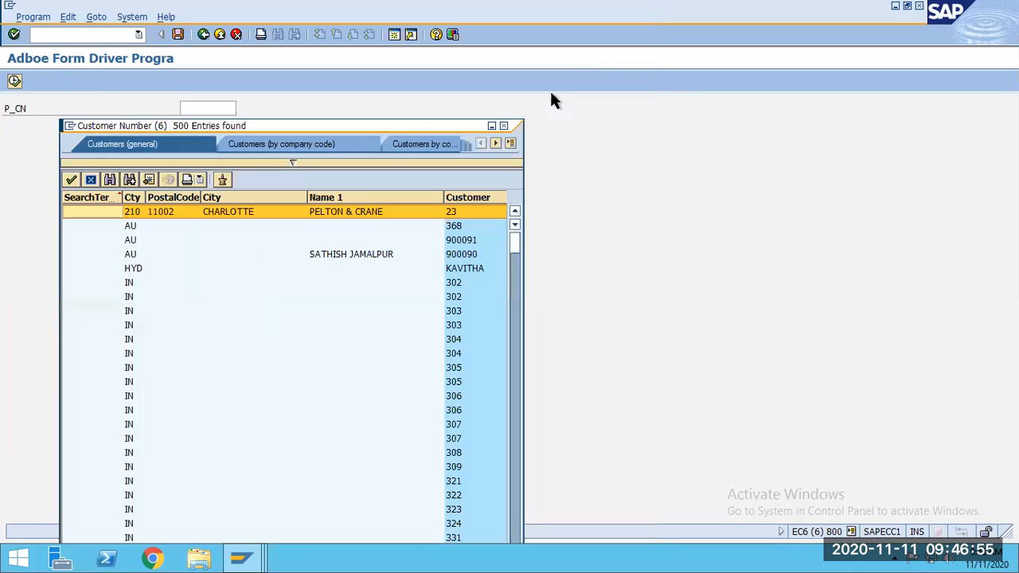
pyautogui.click(503, 125)
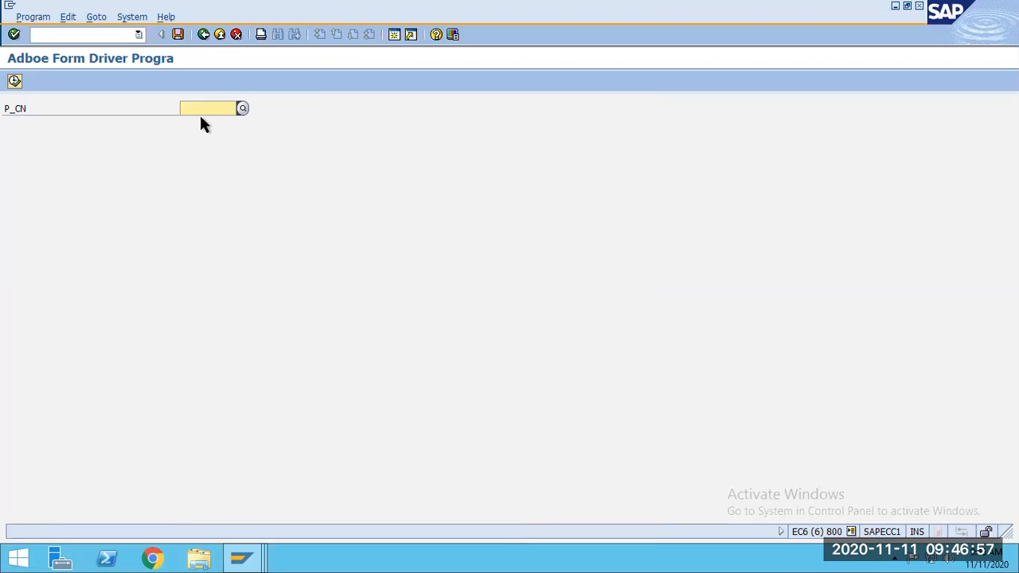
# - Run the driver program with a customer number that has address data and check the address block in the form preview
pyautogui.write('201')
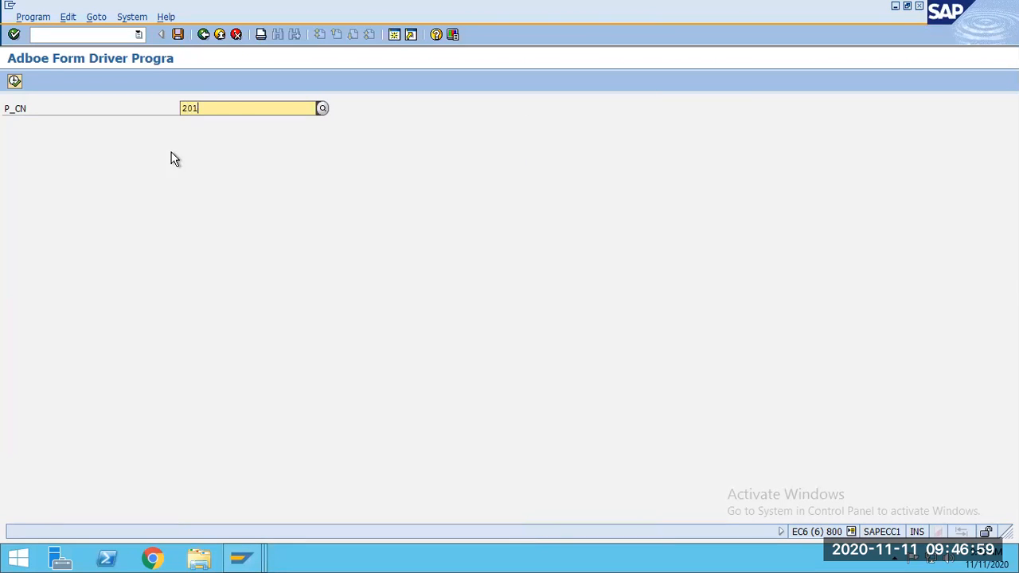
pyautogui.click(14, 81)
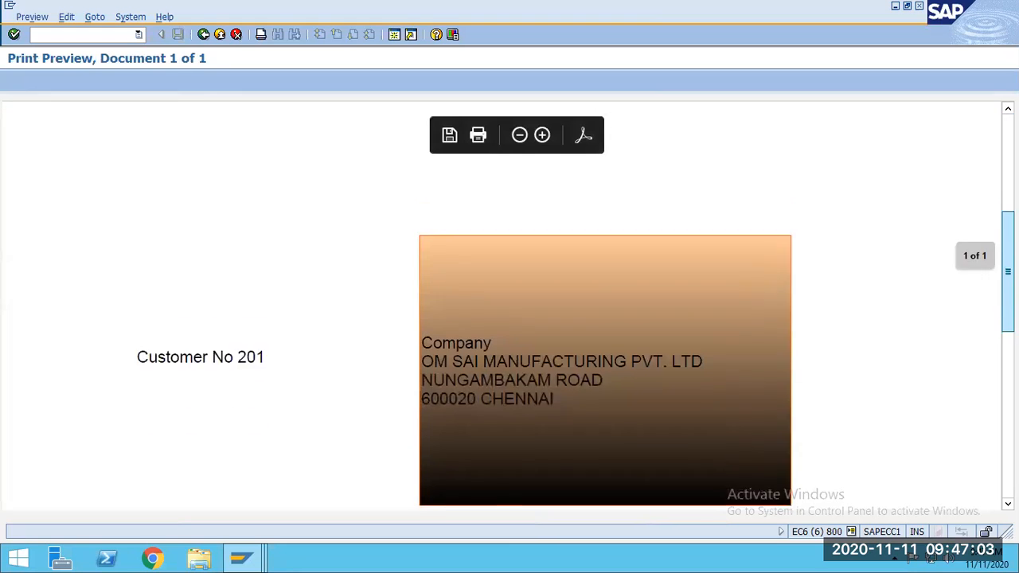
pyautogui.scroll(-1, 676, 302)
pyautogui.moveTo(555, 313); pyautogui.dragTo(415, 262)
pyautogui.click(579, 325)
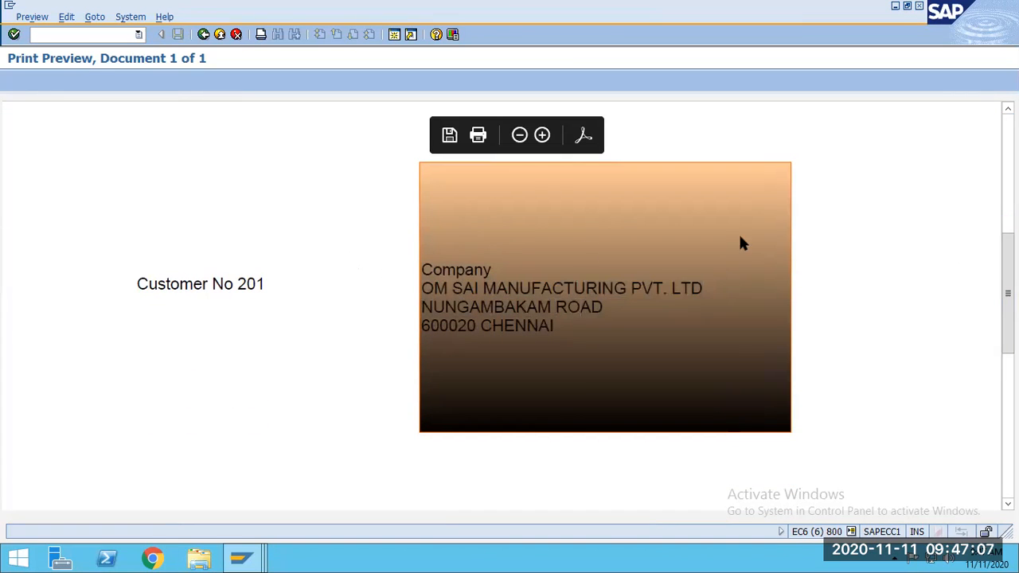
pyautogui.moveTo(323, 10)
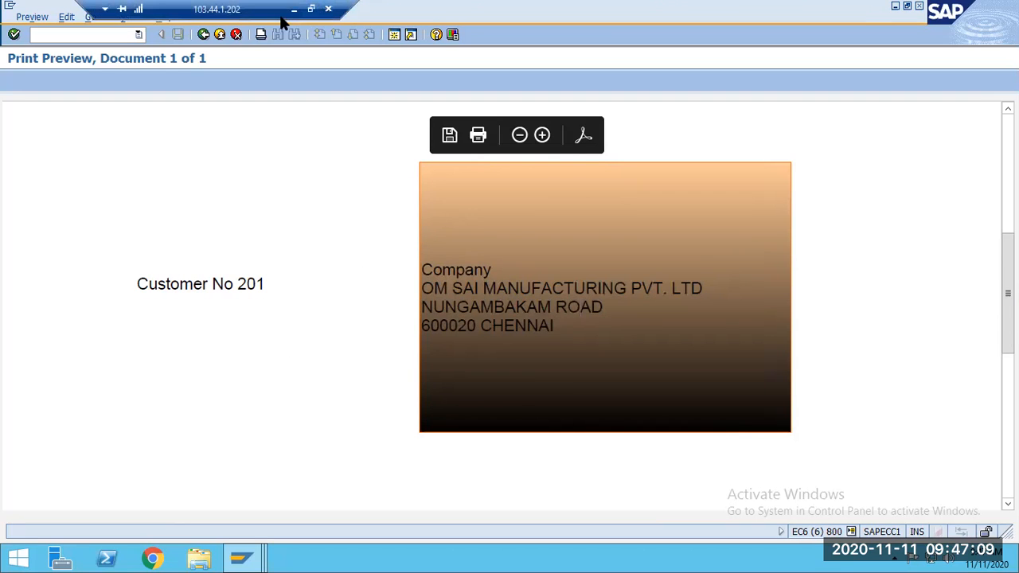
pyautogui.moveTo(221, 7); pyautogui.dragTo(337, 8)
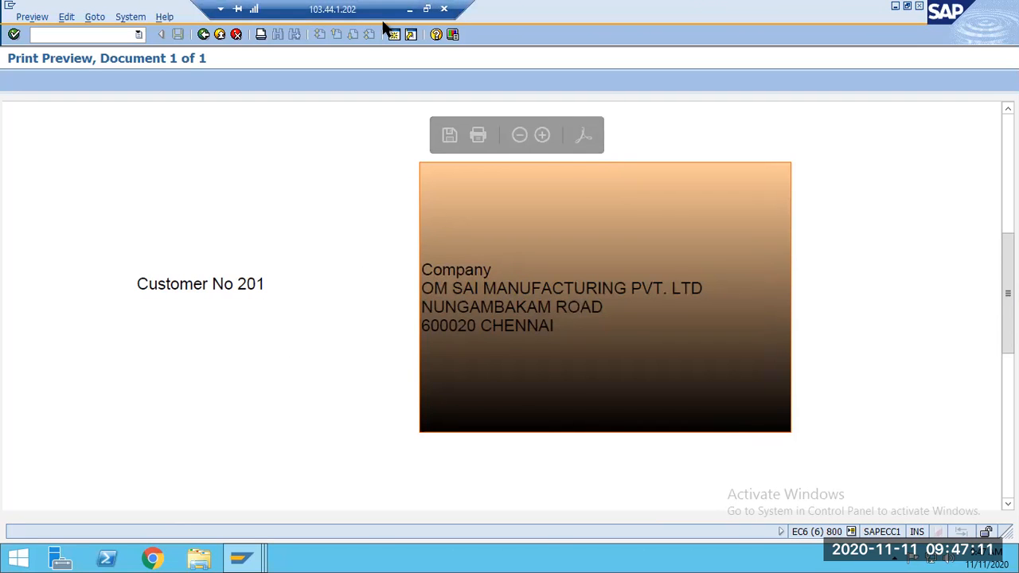